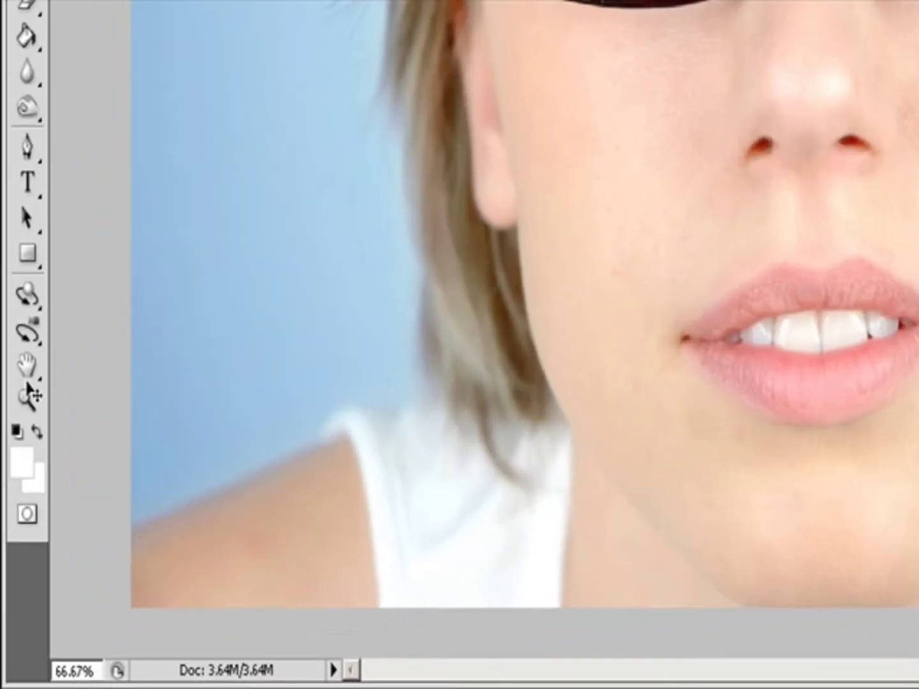
Zoom in twice on the cheek beside the glasses with the Zoom tool.
left_click(25, 400)
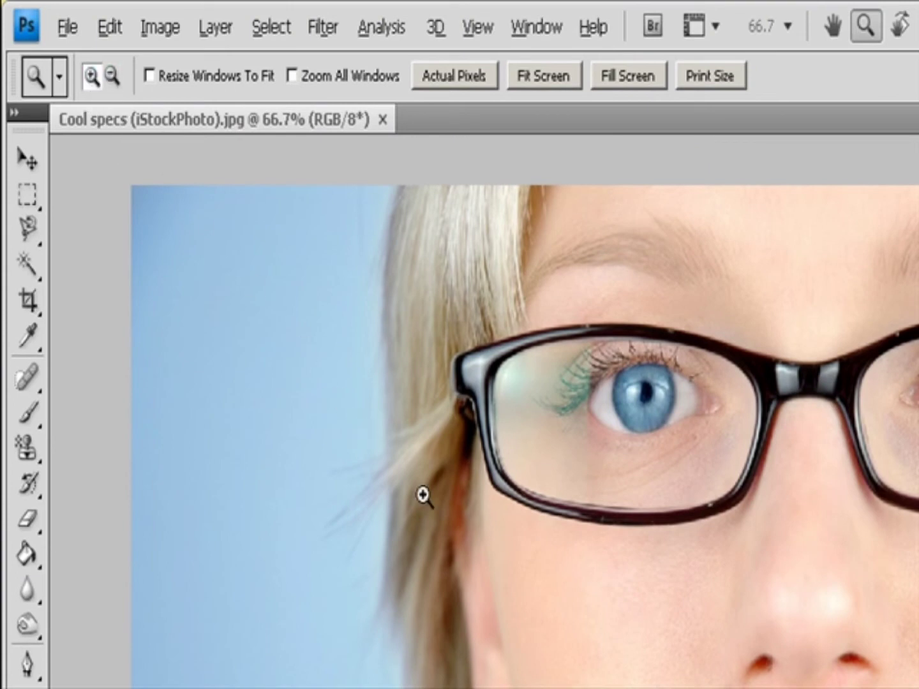
left_click(475, 524)
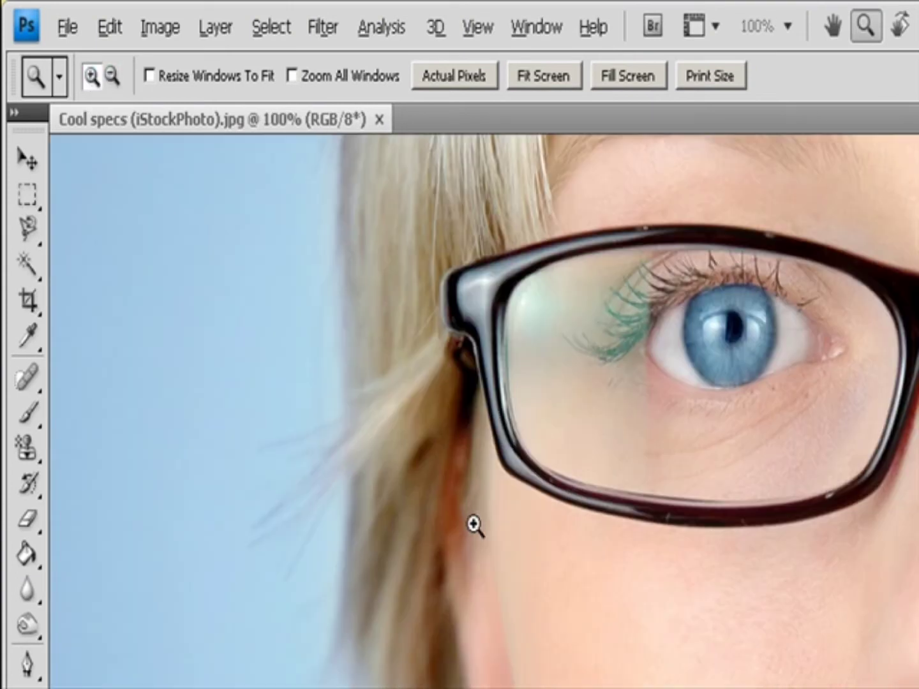
left_click(474, 525)
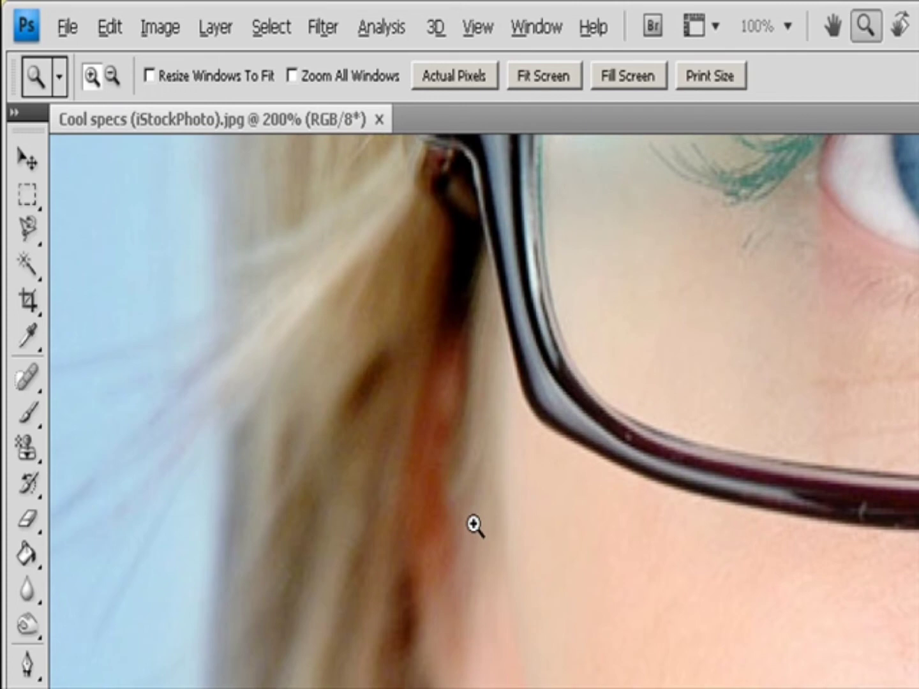
Switch the Zoom tool to zoom out and zoom back out to 66.7%.
left_click(112, 76)
left_click(566, 522)
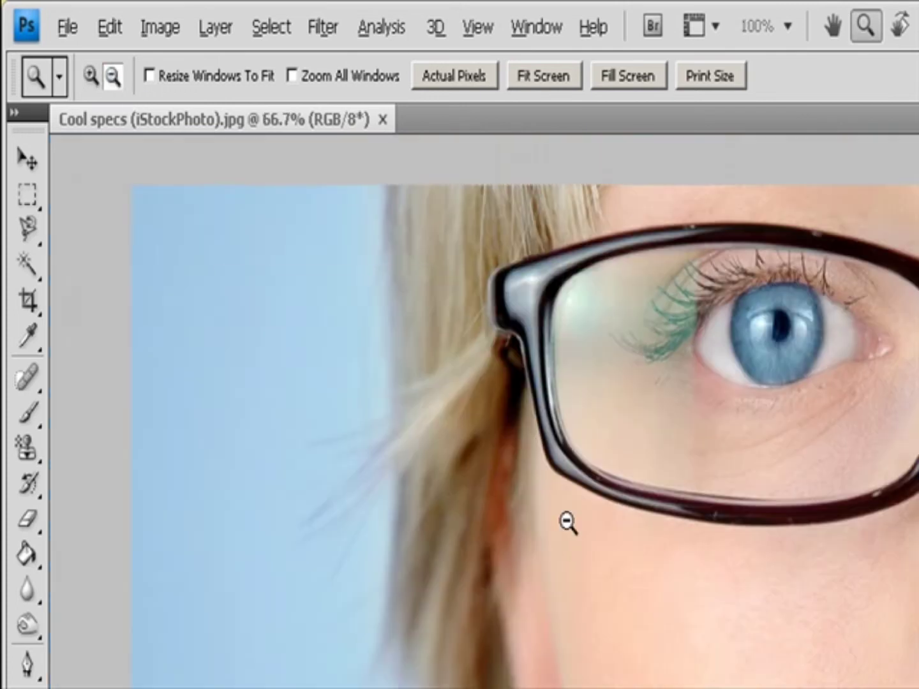
left_click(567, 522)
key("v")
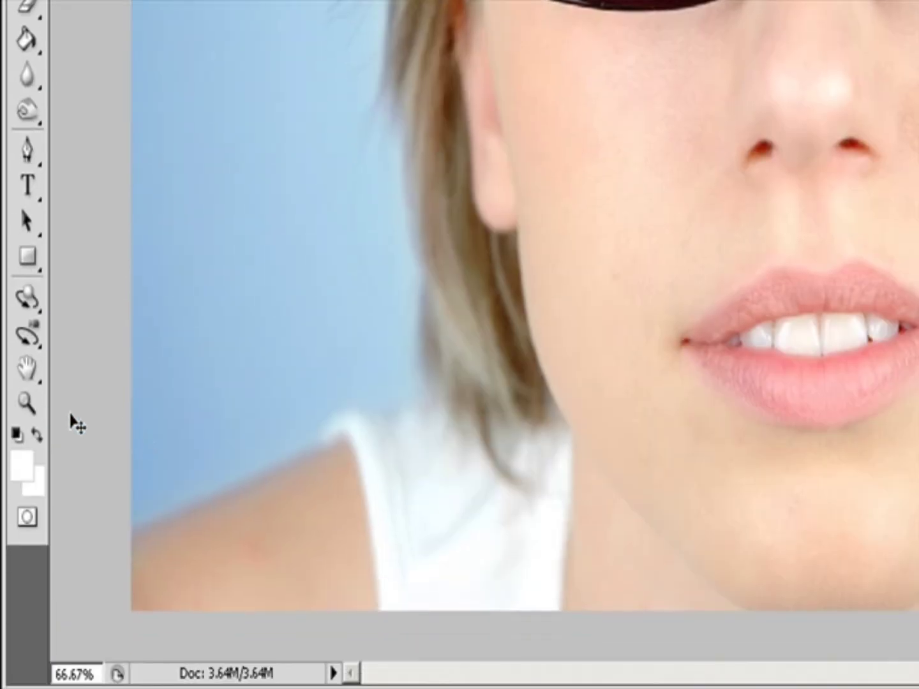
Zoom in twice on the left eye with the Zoom tool.
left_click(27, 402)
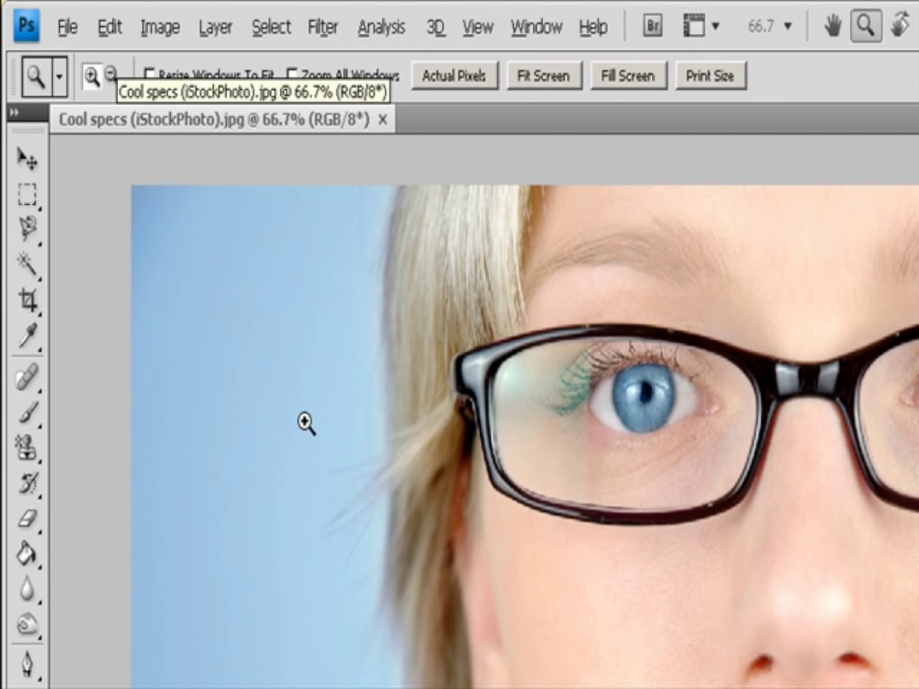
left_click(647, 416)
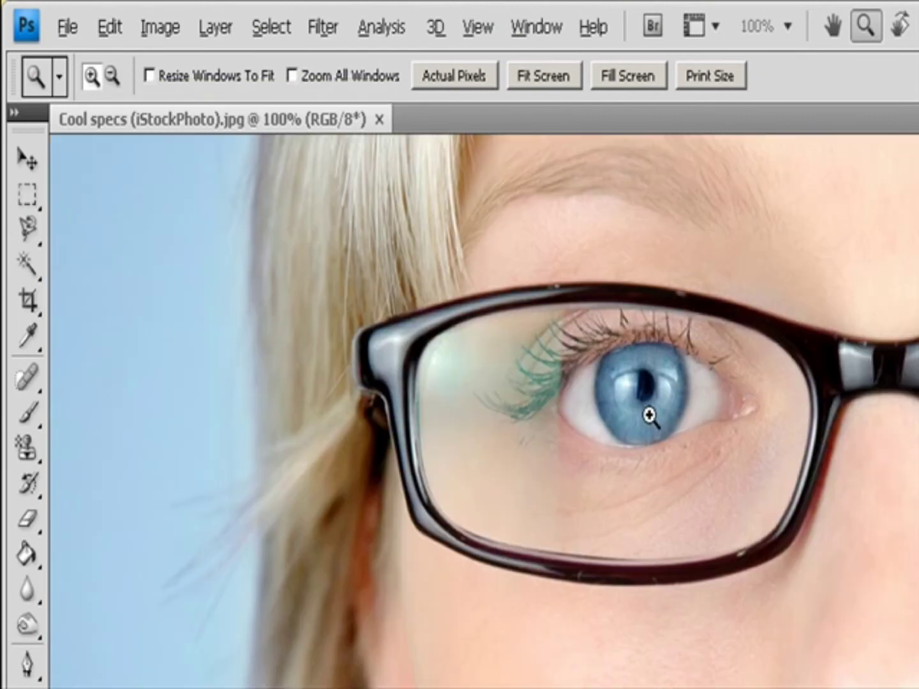
left_click(648, 416)
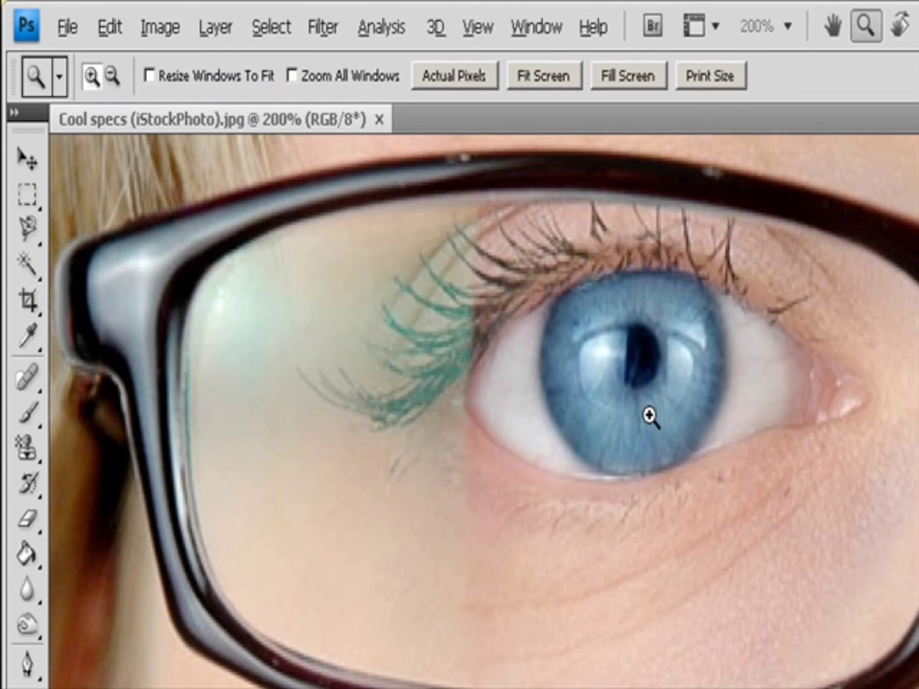
Zoom back out from the eye to 66.7% using the temporary zoom-out modifier.
key("alt")
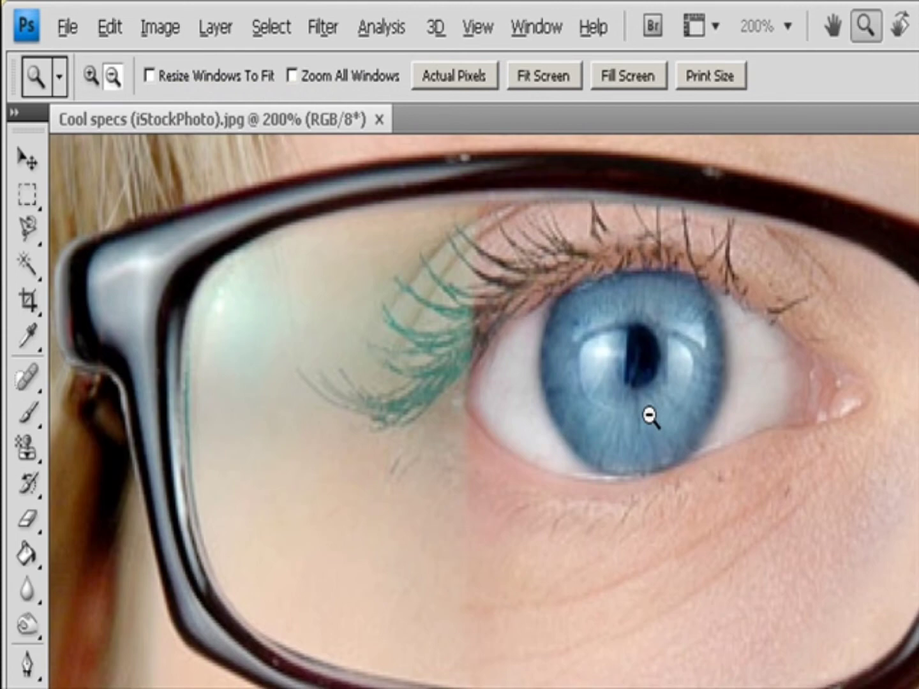
left_click(650, 416, "alt")
left_click(649, 416, "alt")
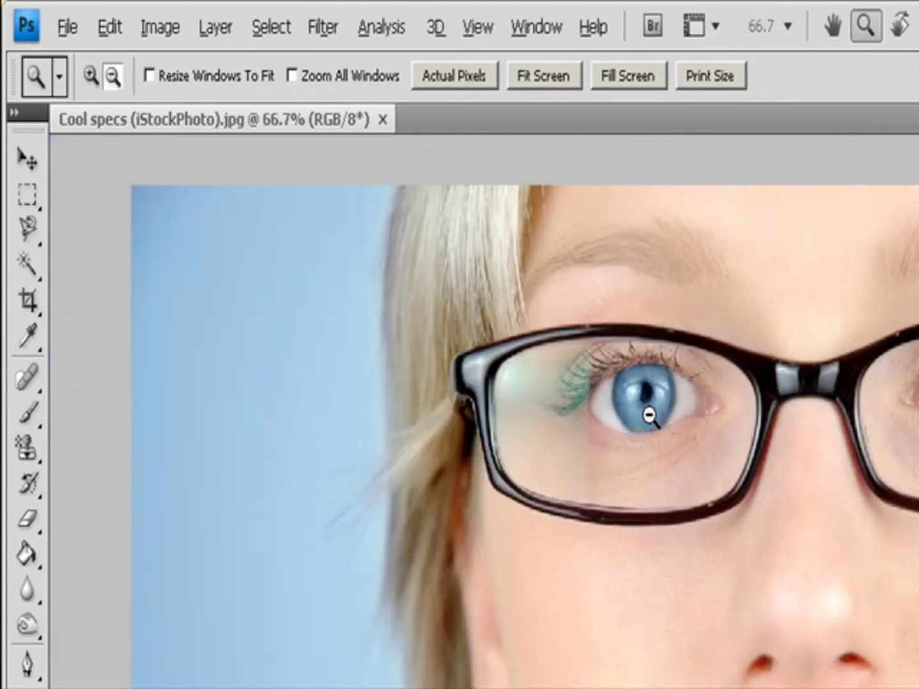
key("v")
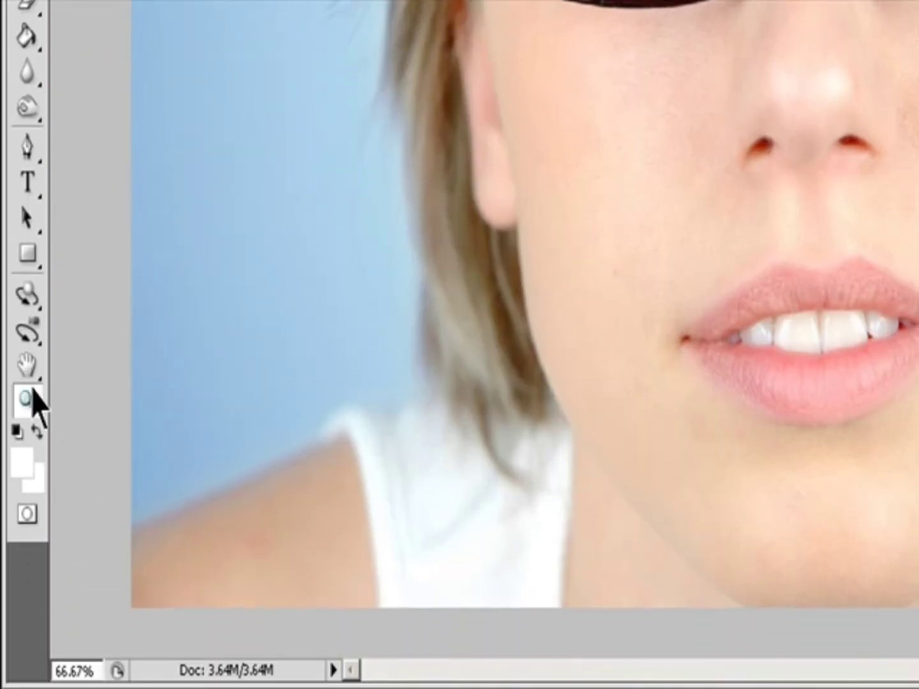
Zoom in and out around the mouth using the scroll wheel.
left_click(32, 391)
left_click(707, 297)
scroll(707, 297, "up", 1)
scroll(707, 297, "up", 2)
scroll(707, 297, "down", 2)
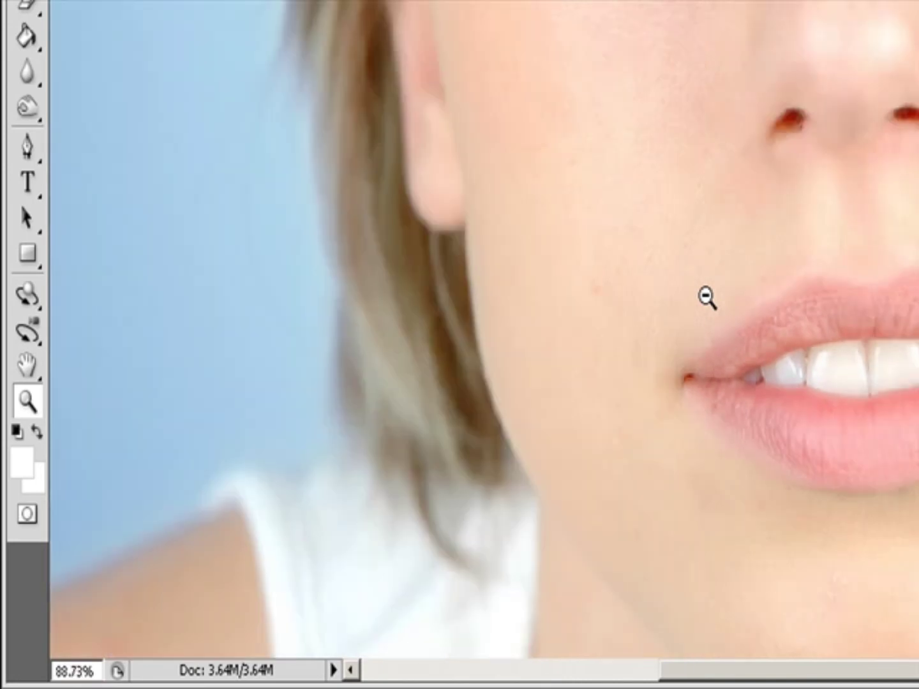
scroll(707, 297, "down", 2)
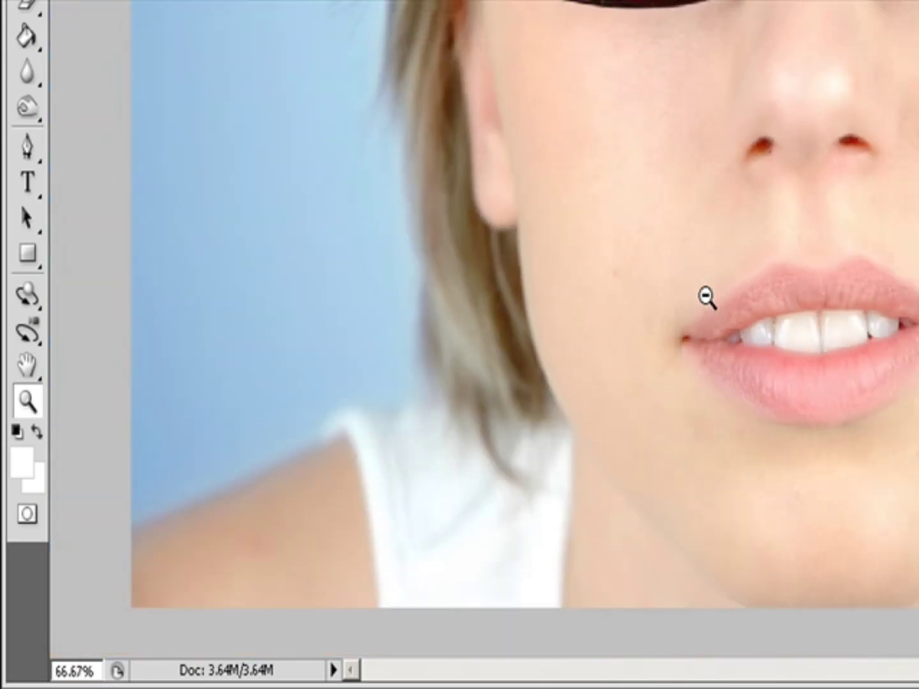
scroll(707, 297, "down", 1)
scroll(707, 298, "up", 1)
scroll(707, 298, "up", 1)
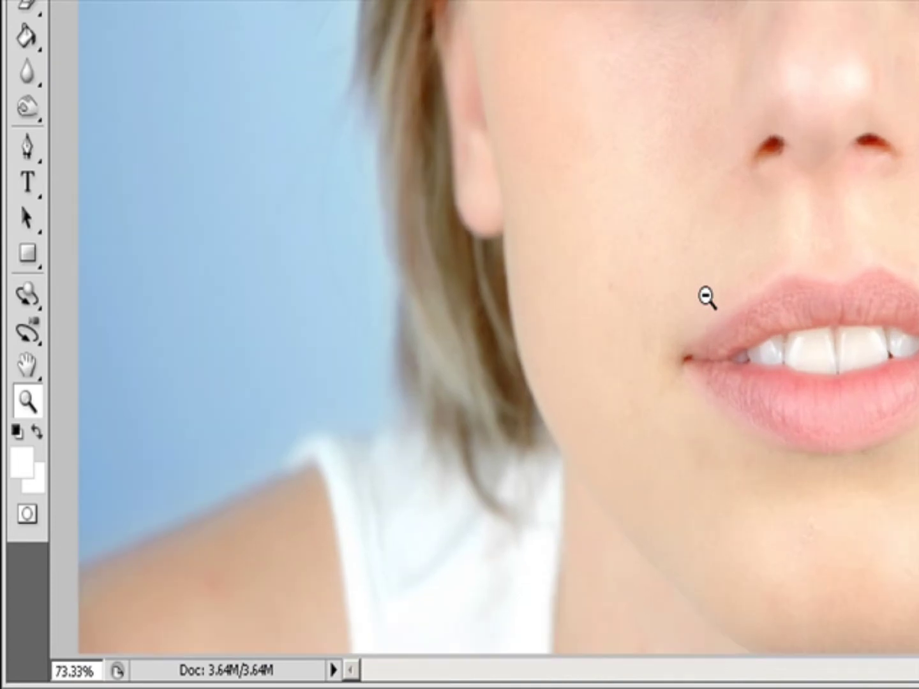
scroll(707, 297, "up", 1)
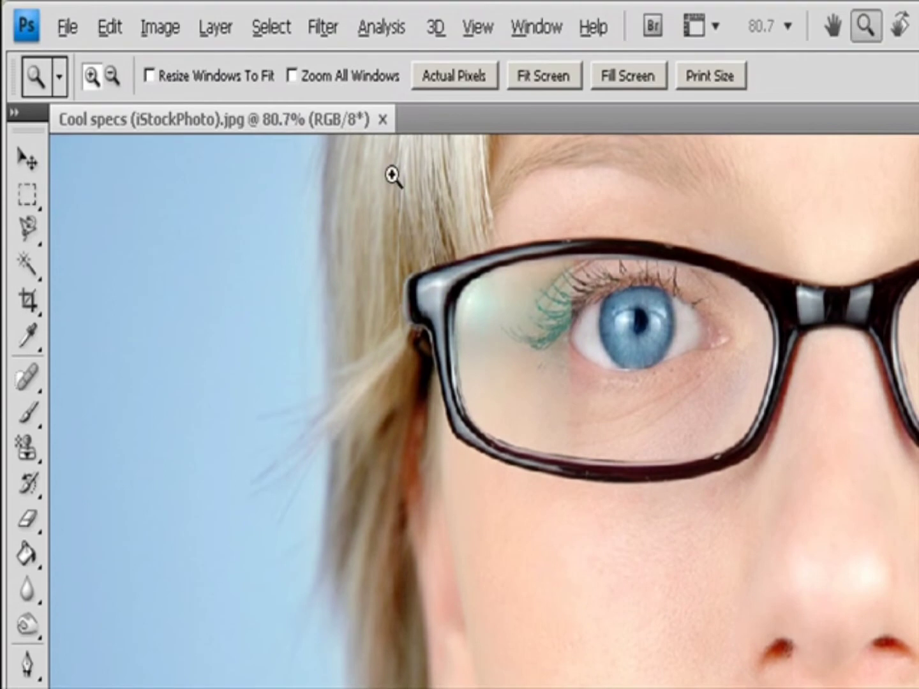
Drag a zoom rectangle around the left eye to magnify it.
left_click_drag(508, 201, 823, 546)
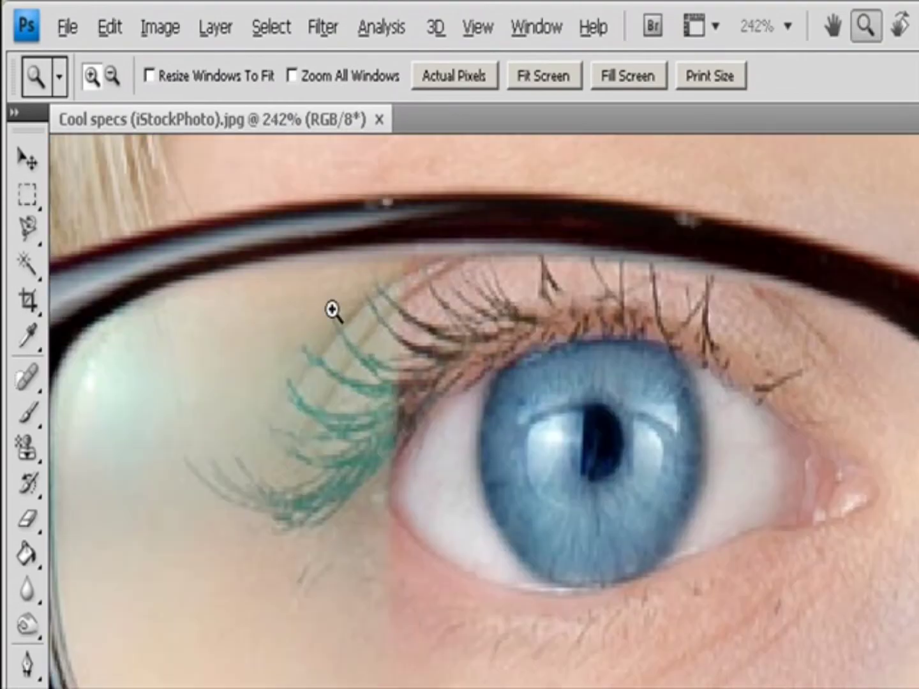
left_click_drag(310, 285, 628, 441)
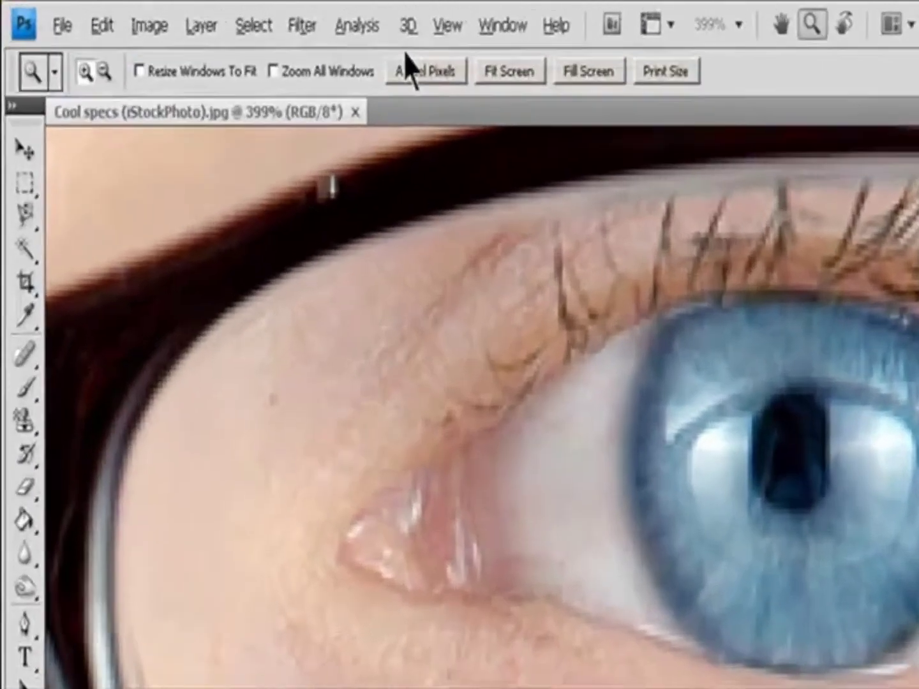
Zoom out and back in on the eye using the View menu zoom commands.
left_click(273, 16)
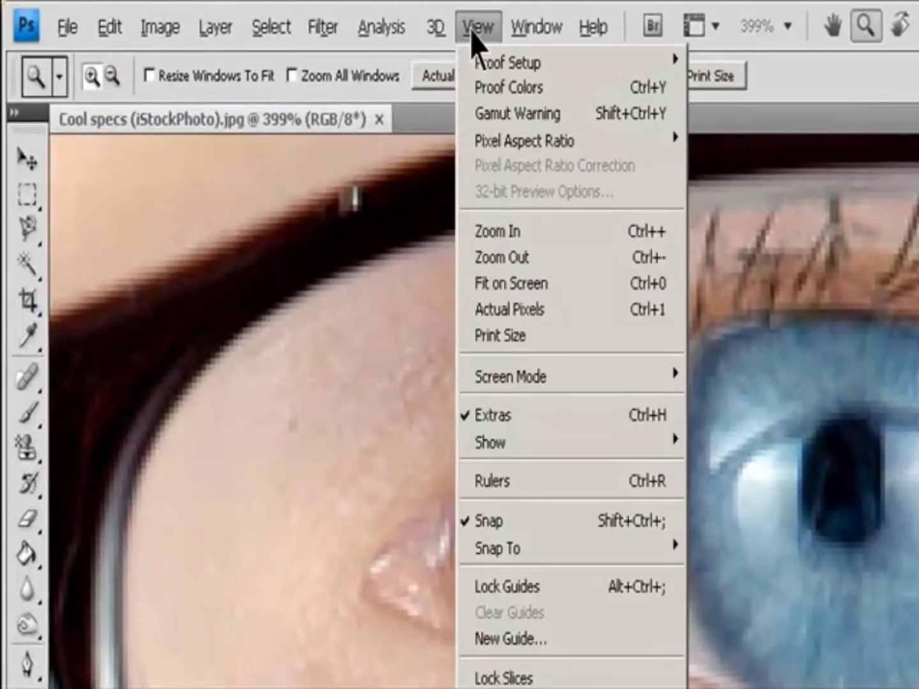
left_click(549, 258)
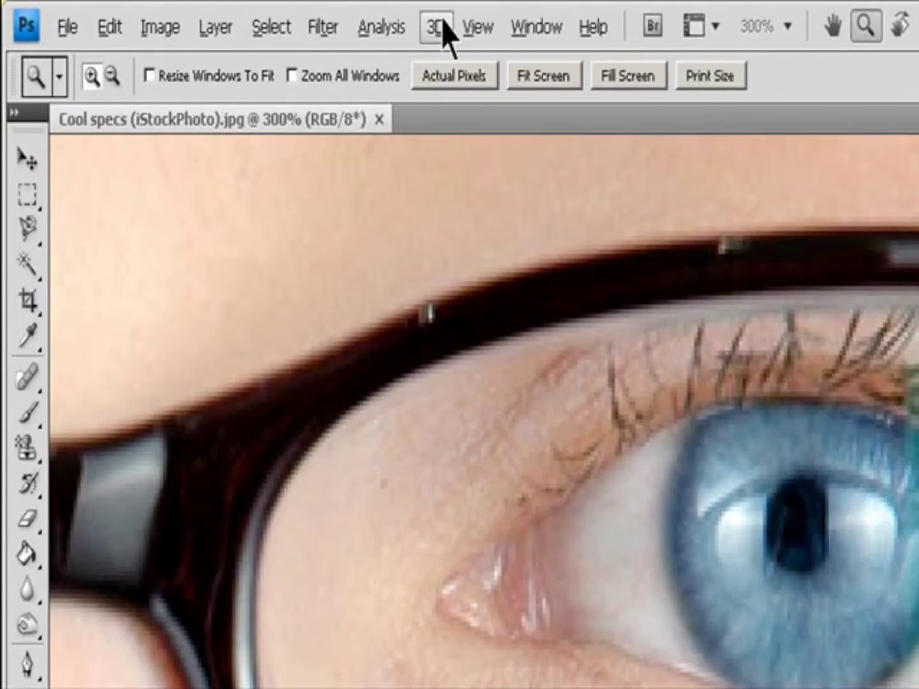
left_click(483, 26)
left_click(546, 240)
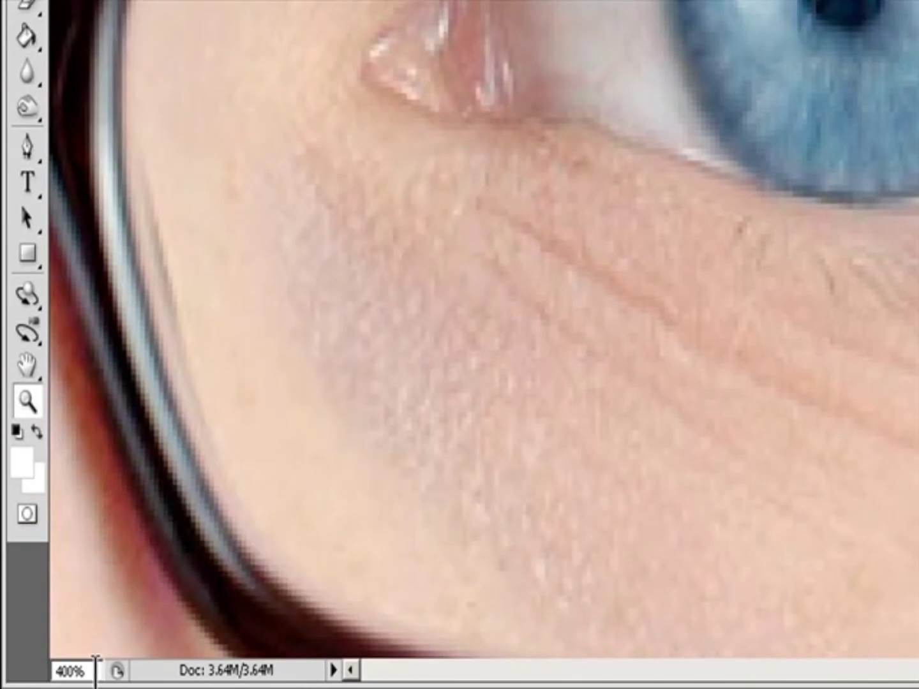
Set the document zoom level to 66.67% in the zoom percentage field.
left_click(77, 670)
type("6")
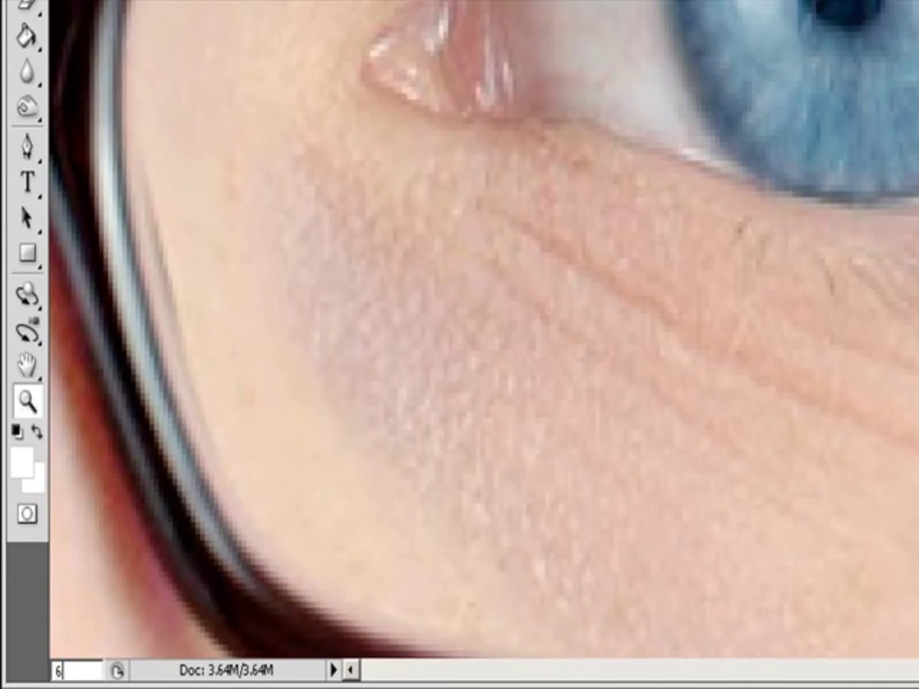
type("6.67")
key("Return")
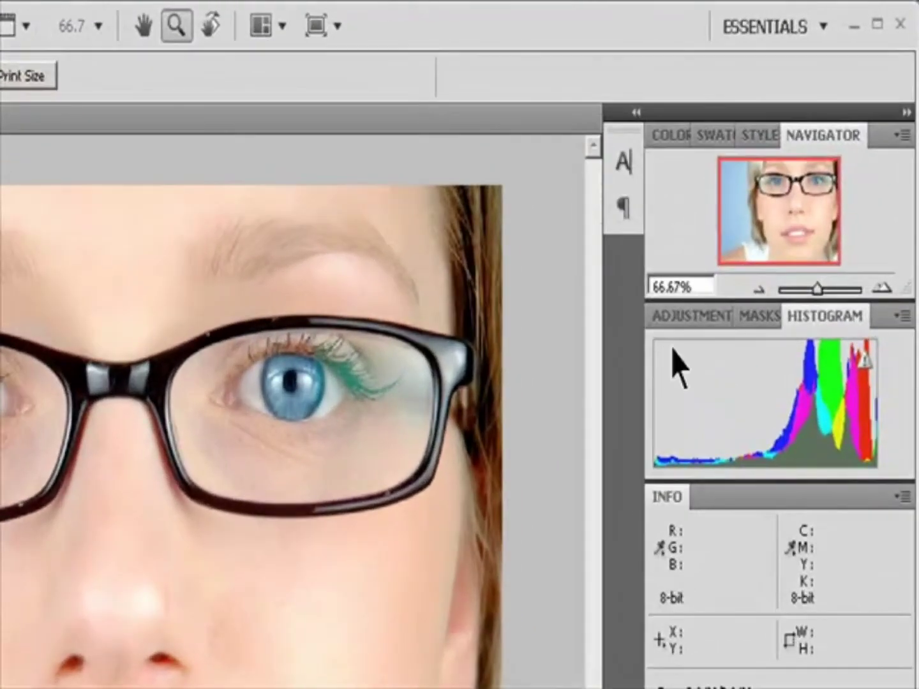
Set the zoom to 100% in the Navigator panel.
left_click(691, 288)
type("100")
key("Return")
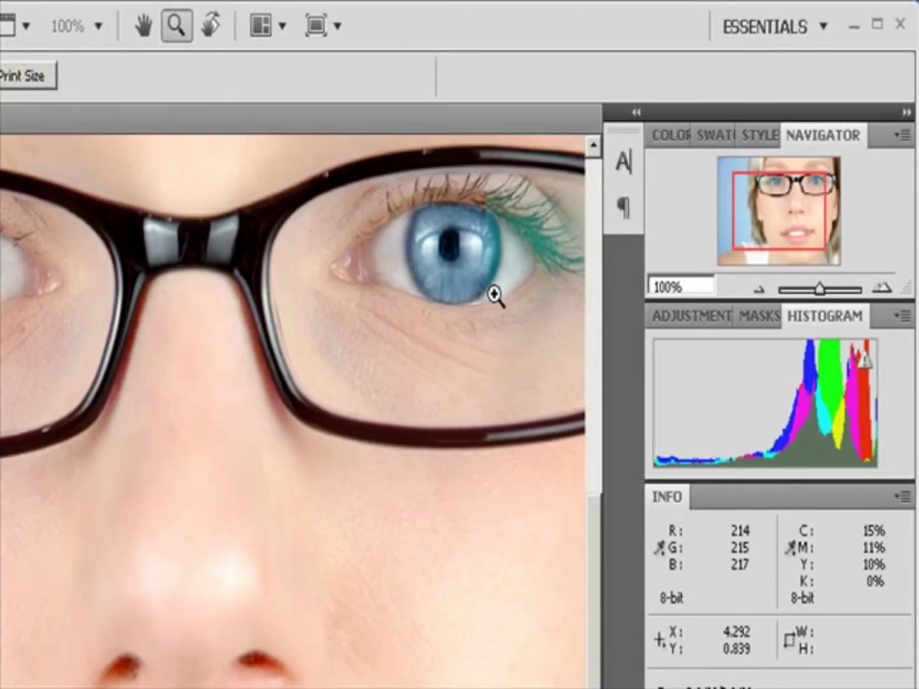
Scroll the view across the face using the scroll bars.
key("v")
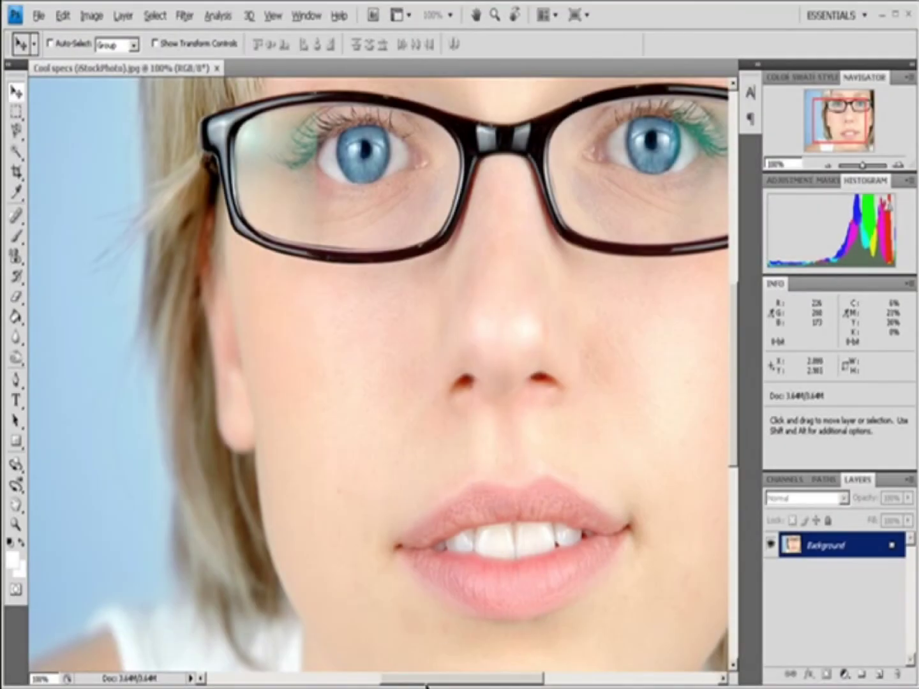
left_click_drag(419, 687, 446, 686)
left_click_drag(738, 374, 735, 345)
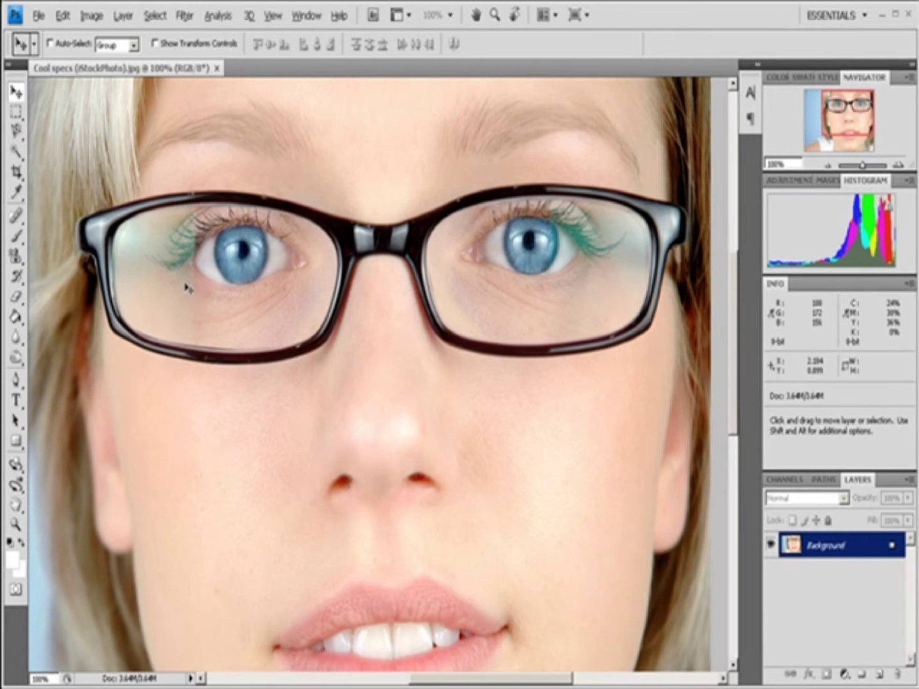
Pan around the face with the temporary Hand tool and zoom out to 66.7%.
key("space")
left_click_drag(185, 282, 338, 375)
left_click_drag(217, 420, 383, 317)
left_click_drag(345, 383, 244, 391)
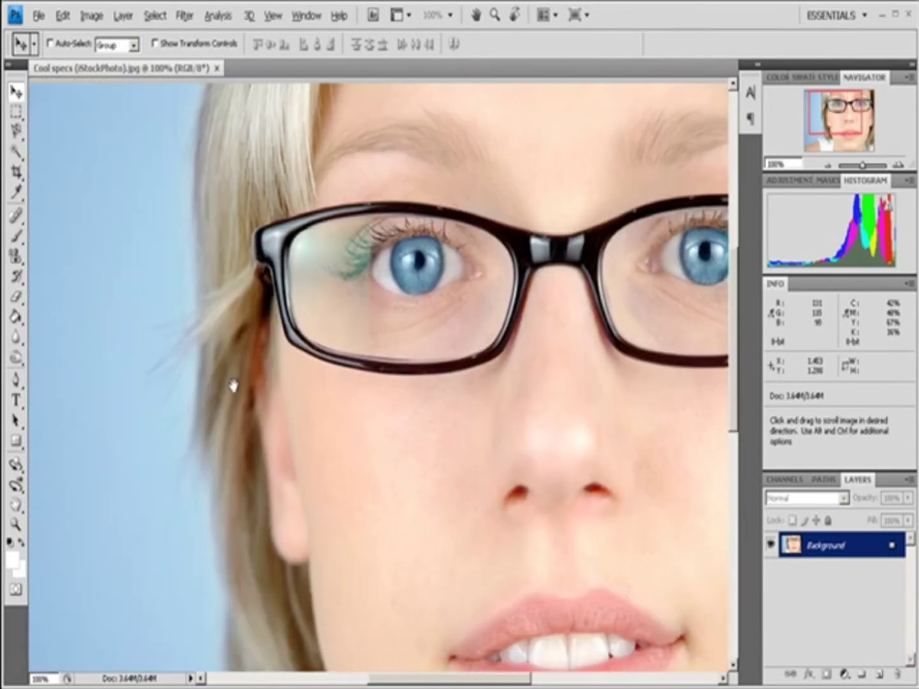
left_click_drag(143, 307, 129, 375)
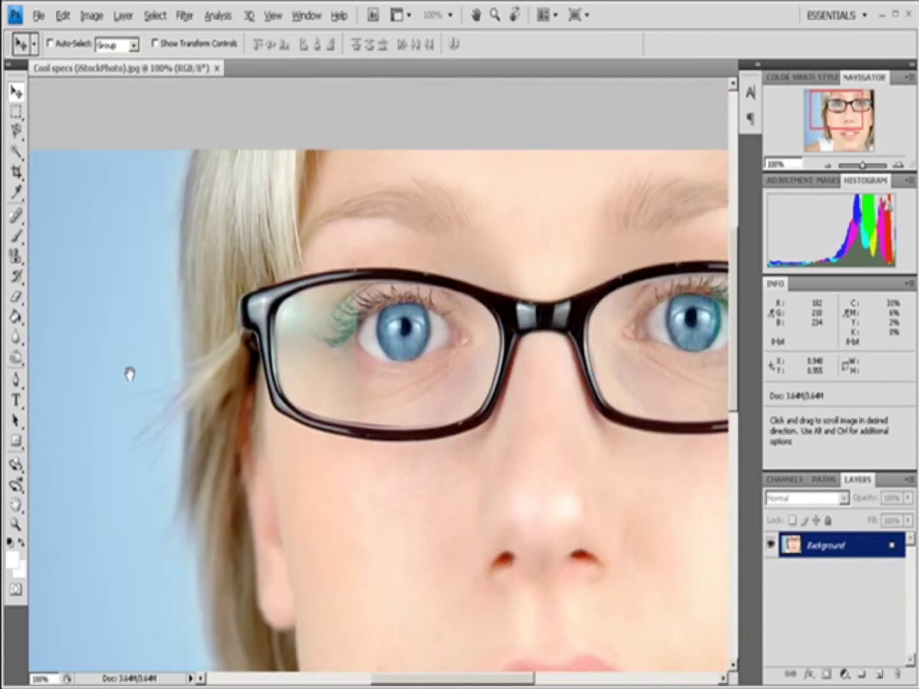
key("ctrl+minus")
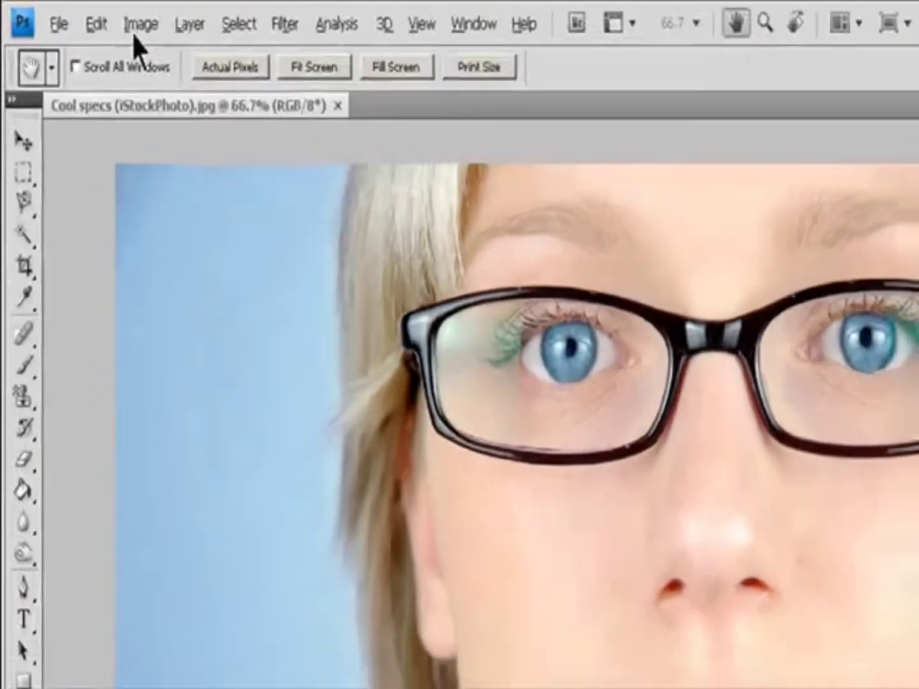
Open the Image Size dialog and enable Resample Image and Constrain Proportions.
left_click(90, 15)
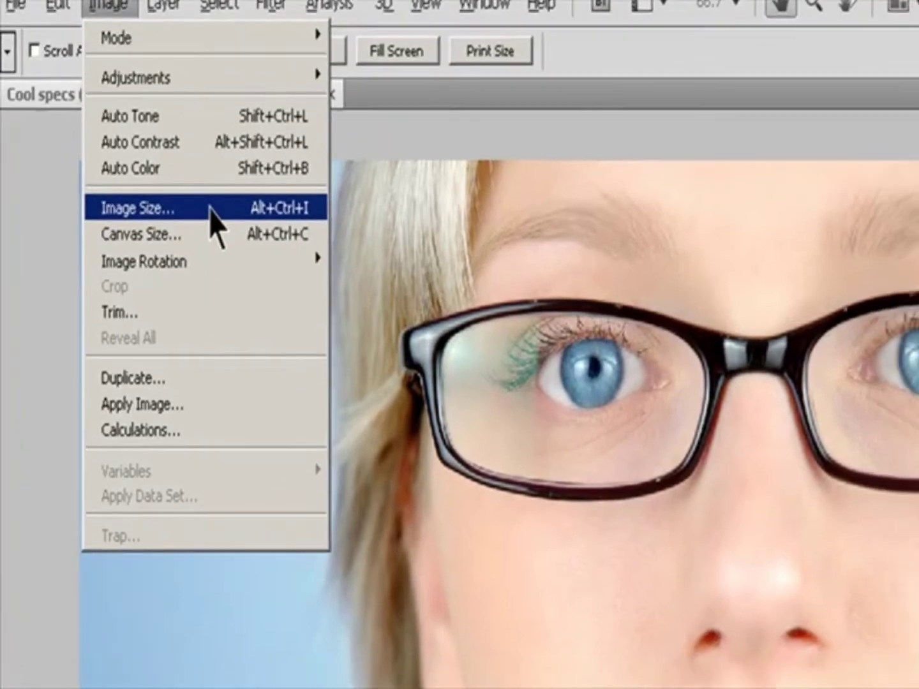
left_click(245, 232)
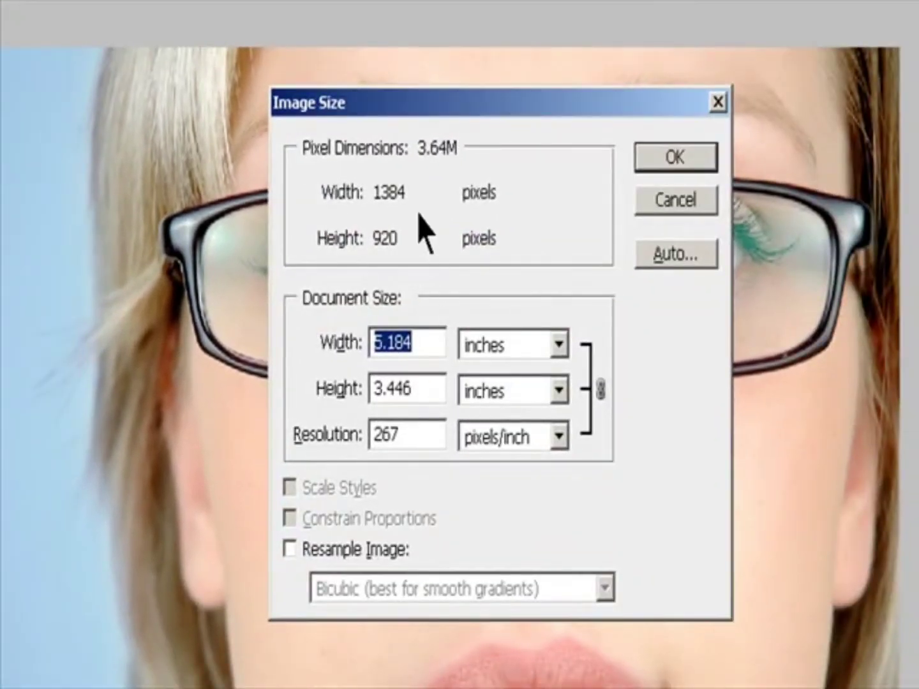
left_click(306, 551)
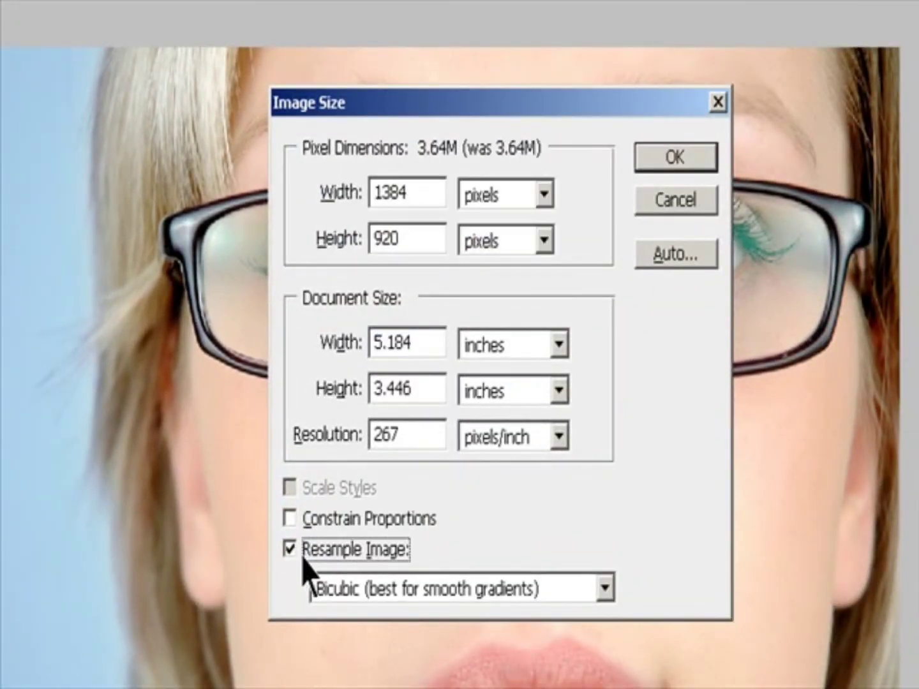
left_click(311, 524)
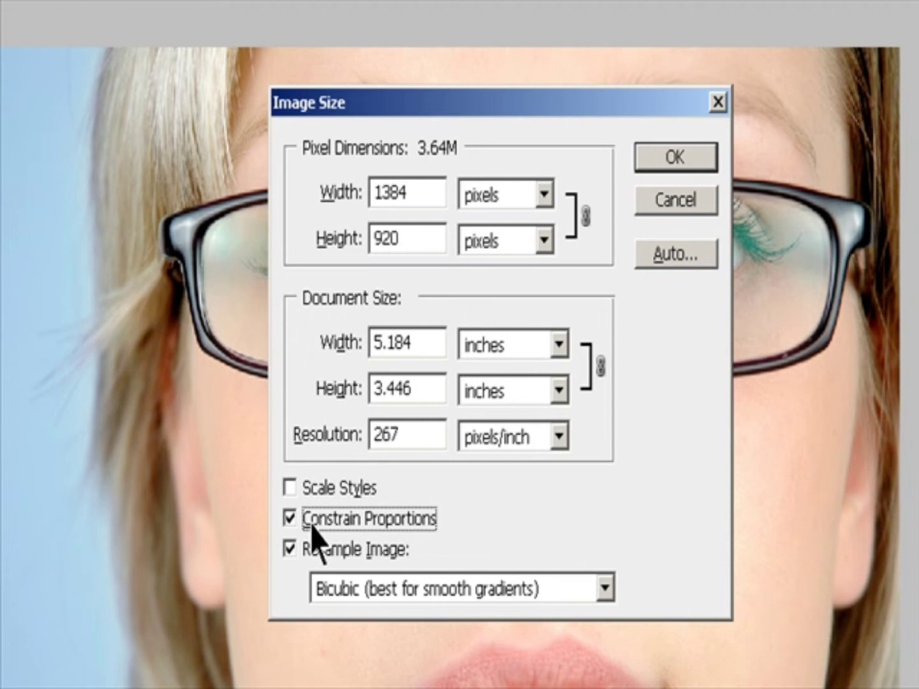
Set the image width to 800 pixels.
double_click(418, 199)
type("800")
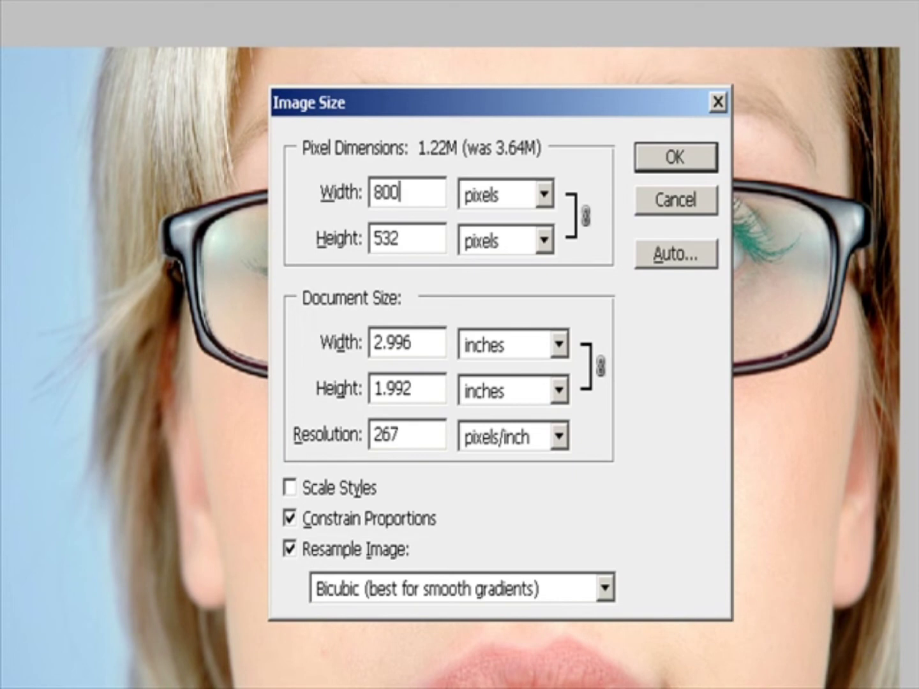
left_click_drag(418, 199, 132, 205)
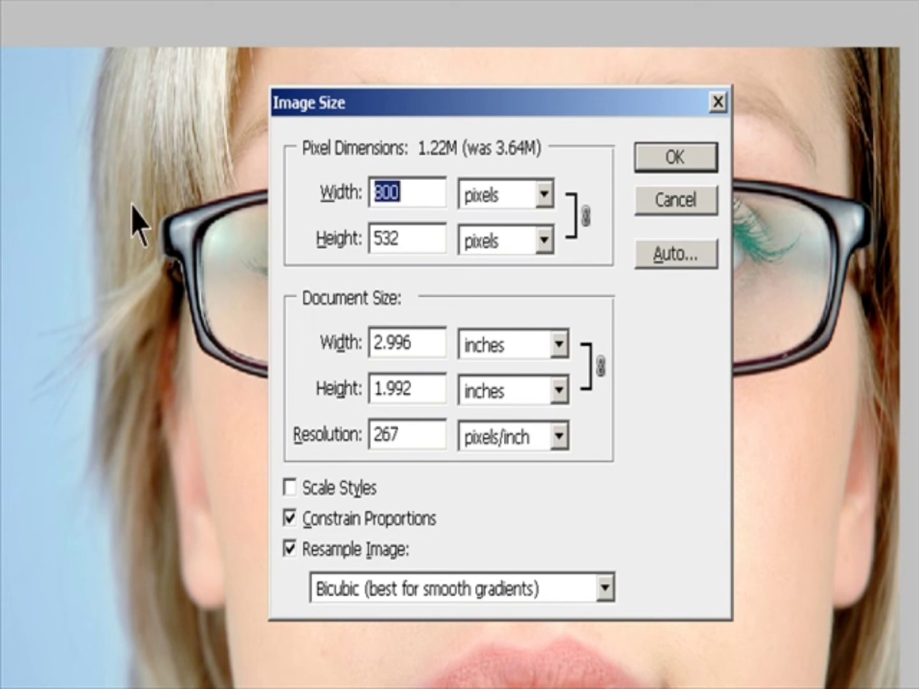
Switch the width units to percent, set the width to 50 percent, and keep Bicubic resampling.
left_click(543, 196)
left_click(524, 238)
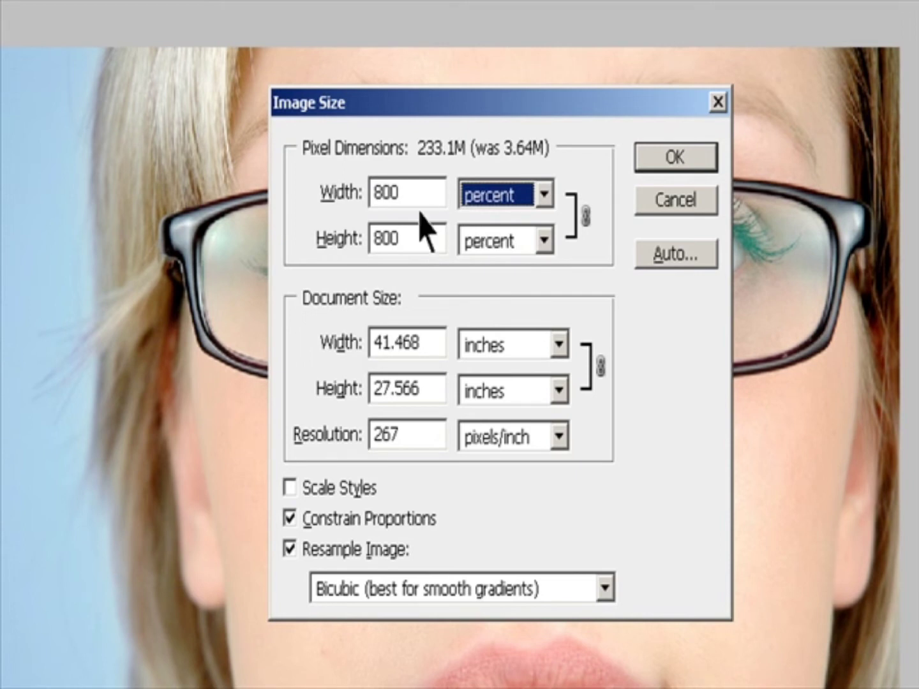
left_click_drag(418, 195, 135, 199)
type("50")
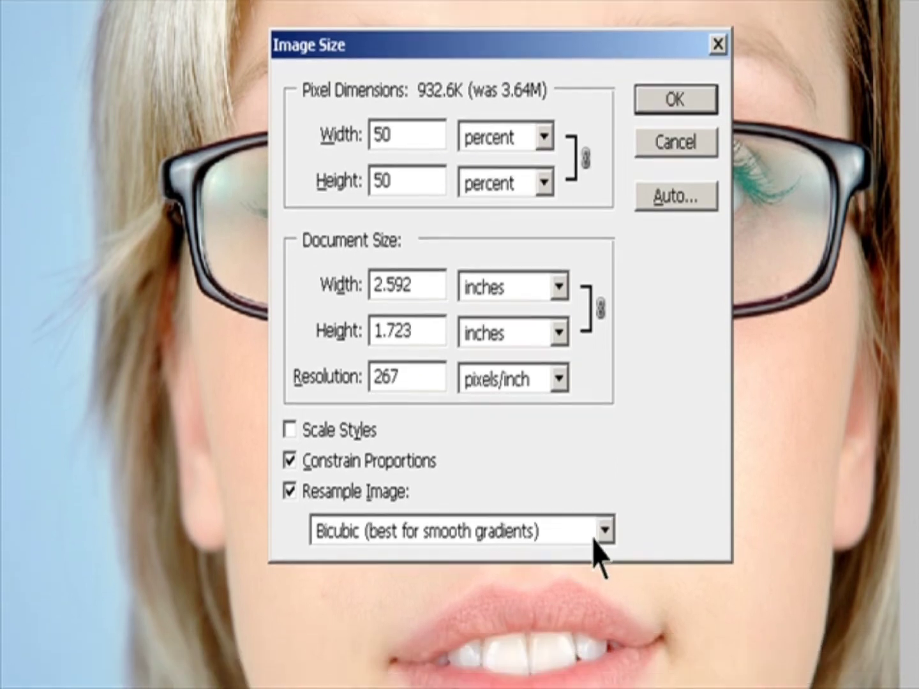
left_click(605, 589)
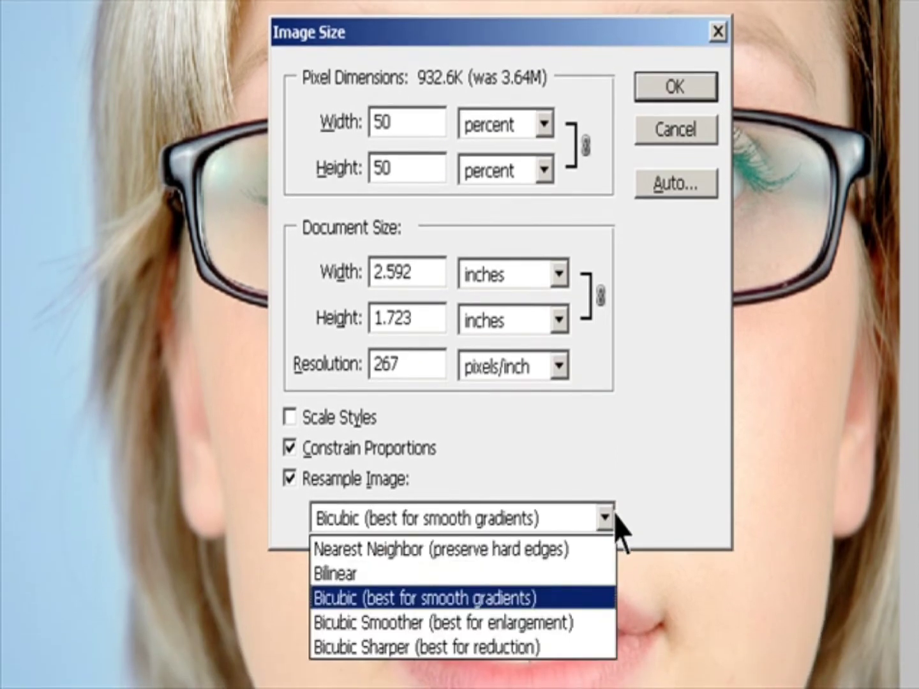
left_click(549, 601)
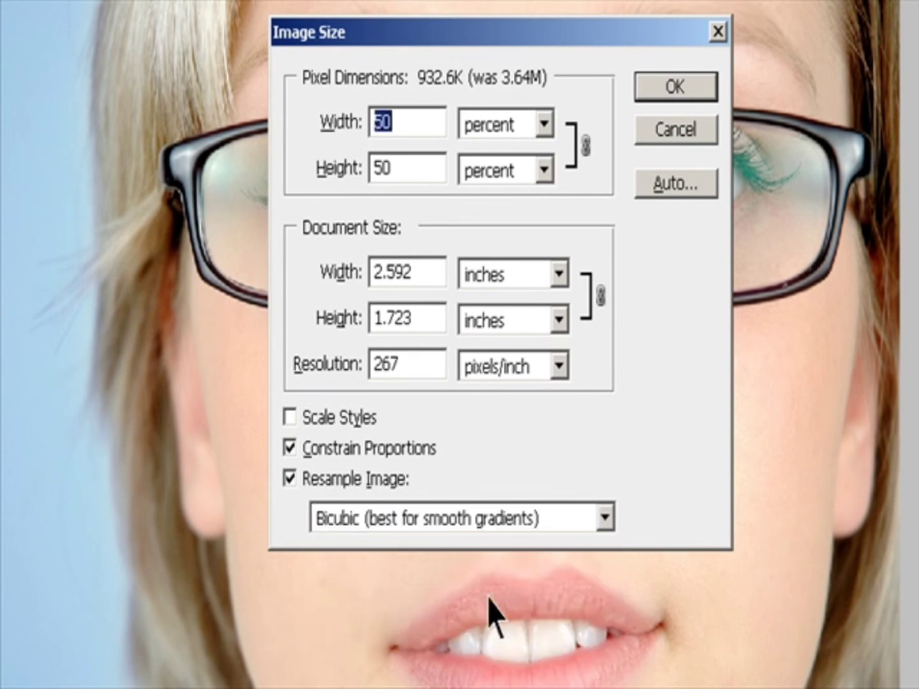
Enable Scale Styles and confirm the Image Size dialog.
left_click(297, 424)
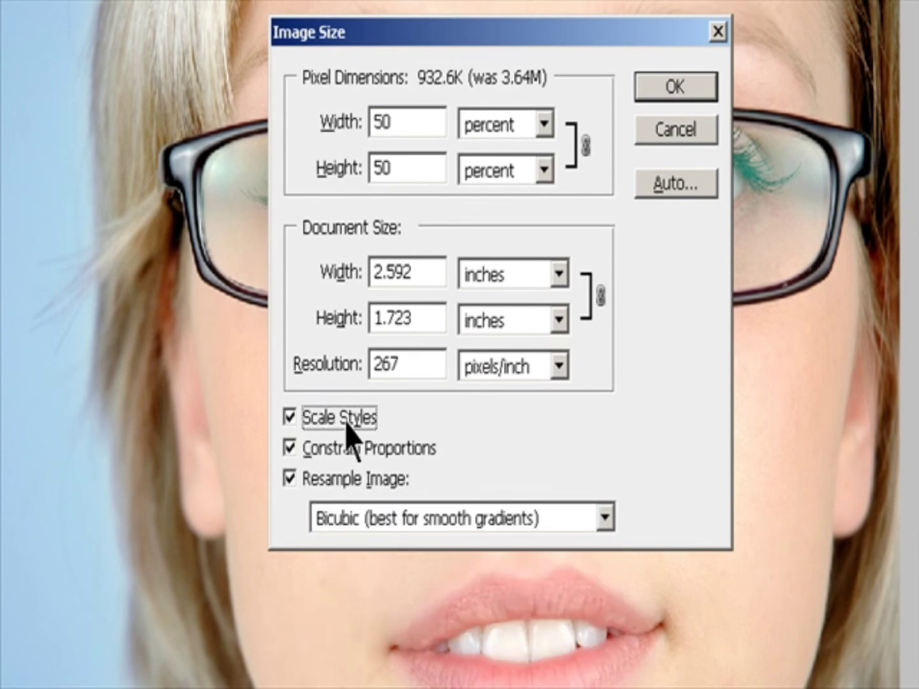
key("alt+w")
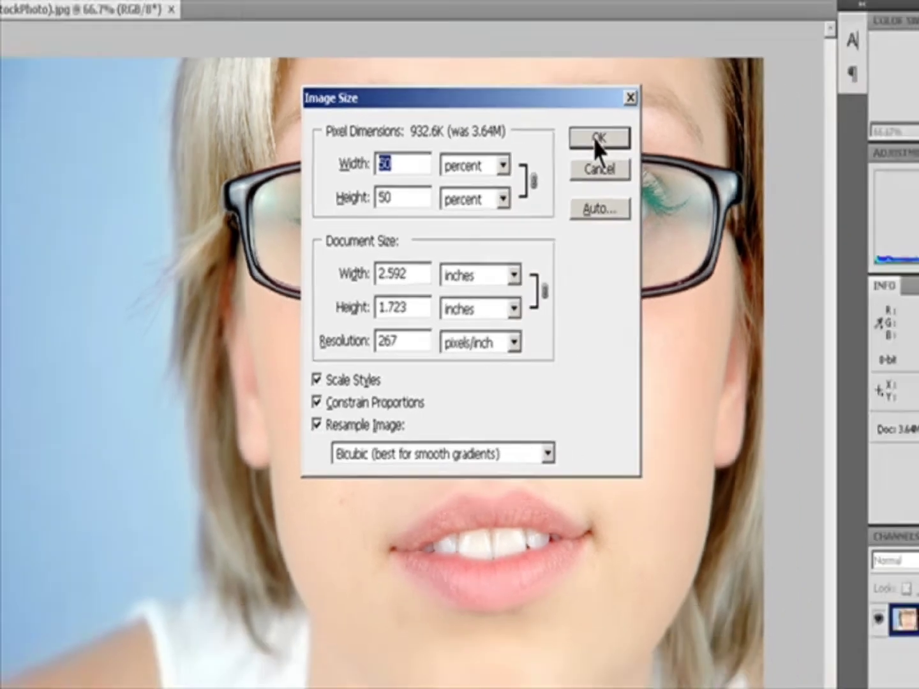
left_click(667, 87)
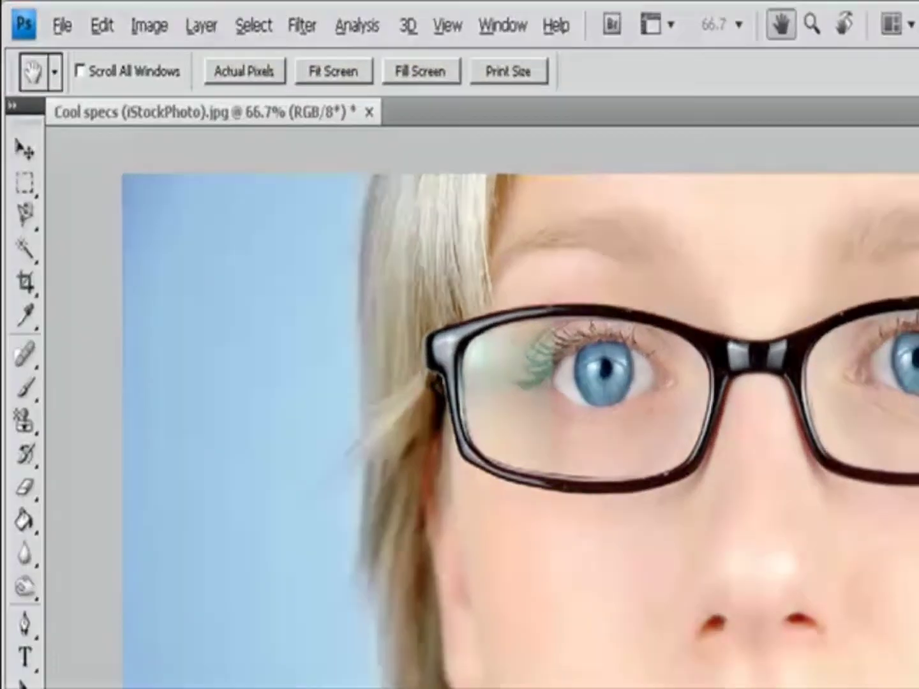
Open Image Size's Auto Resolution dialog with a screen frequency of 133 lines/inch.
left_click(91, 15)
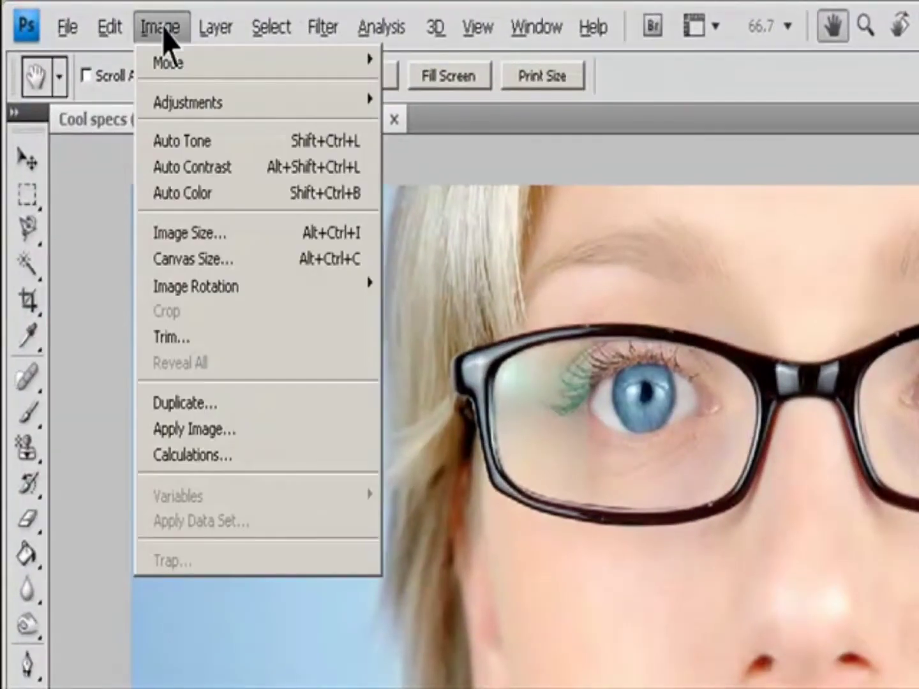
left_click(185, 232)
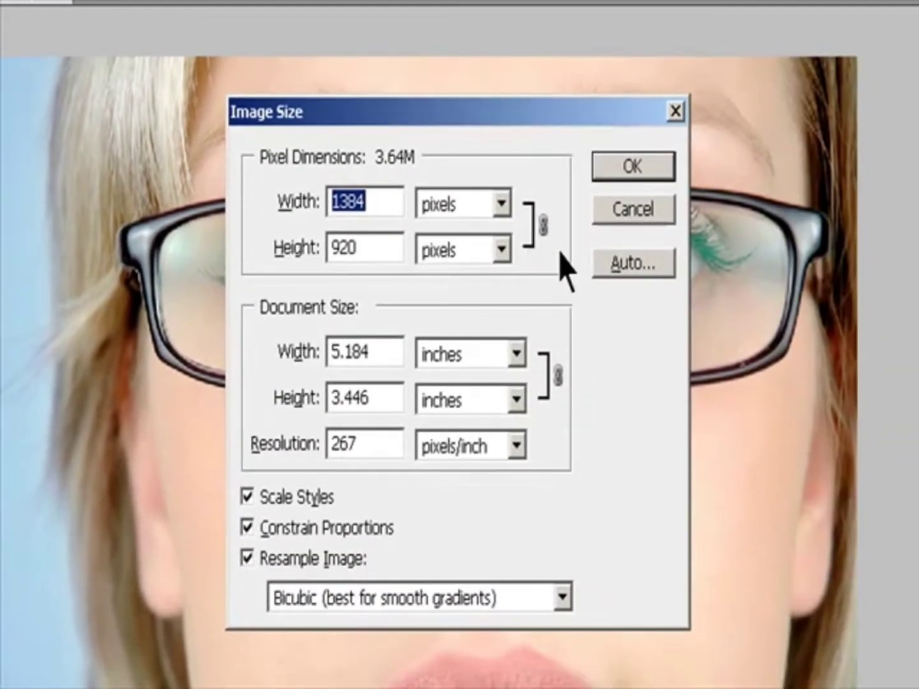
left_click(622, 271)
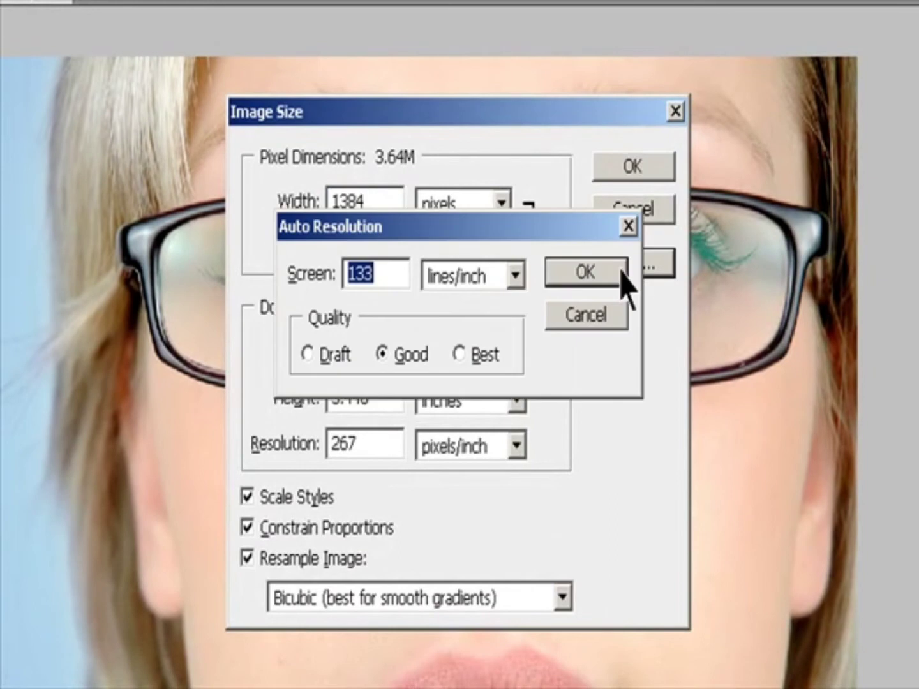
left_click(401, 273)
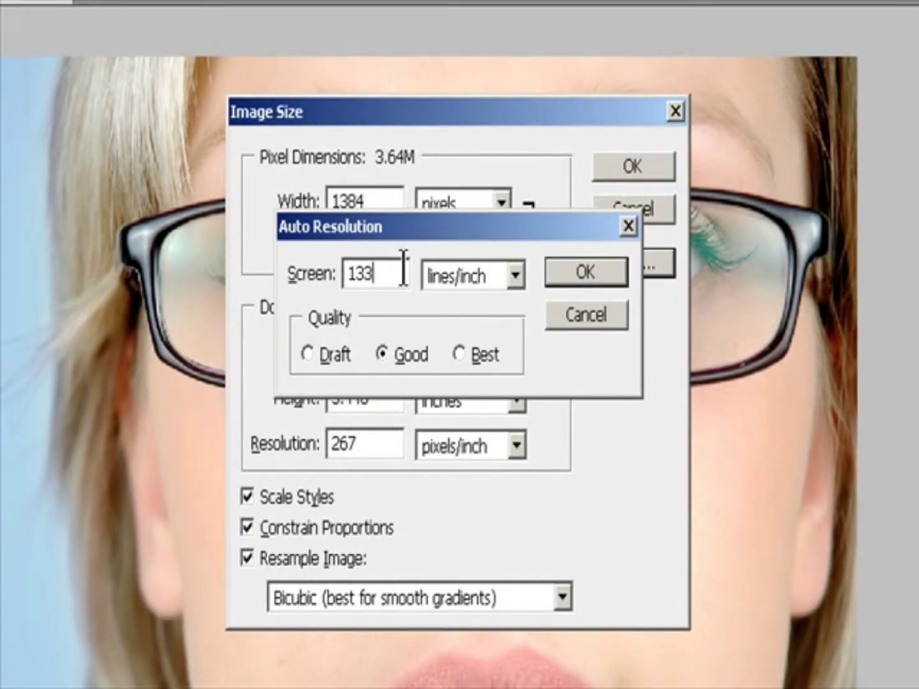
left_click(513, 279)
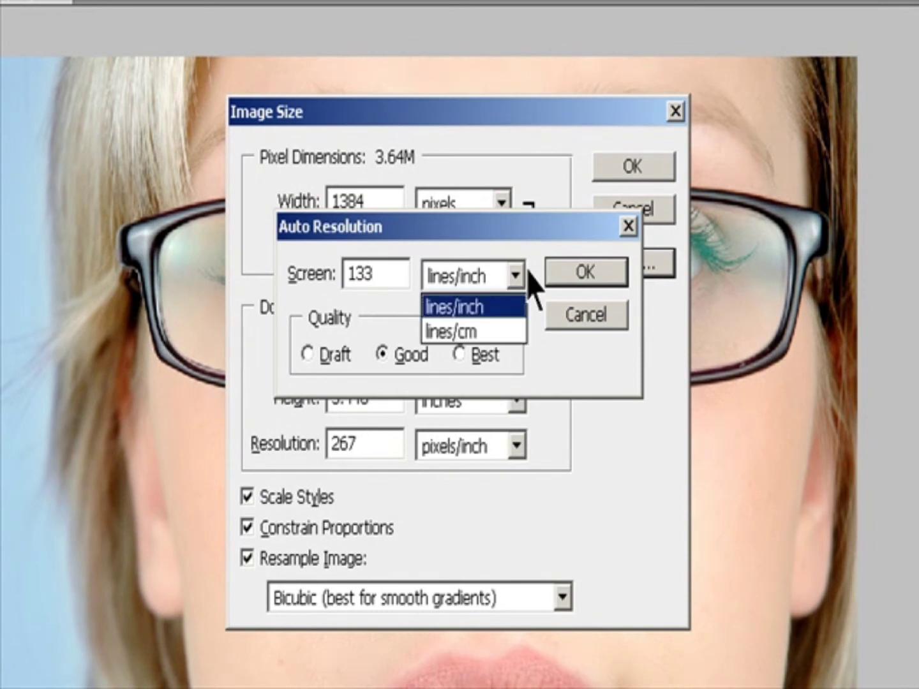
left_click(501, 313)
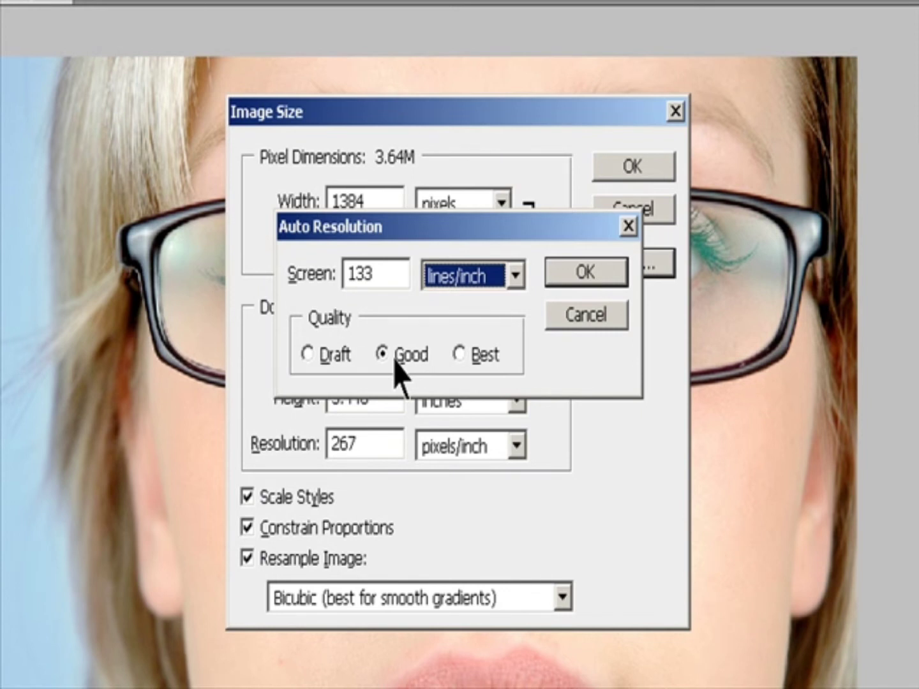
Set the Auto Resolution quality to Best and apply it to the image.
left_click(321, 357)
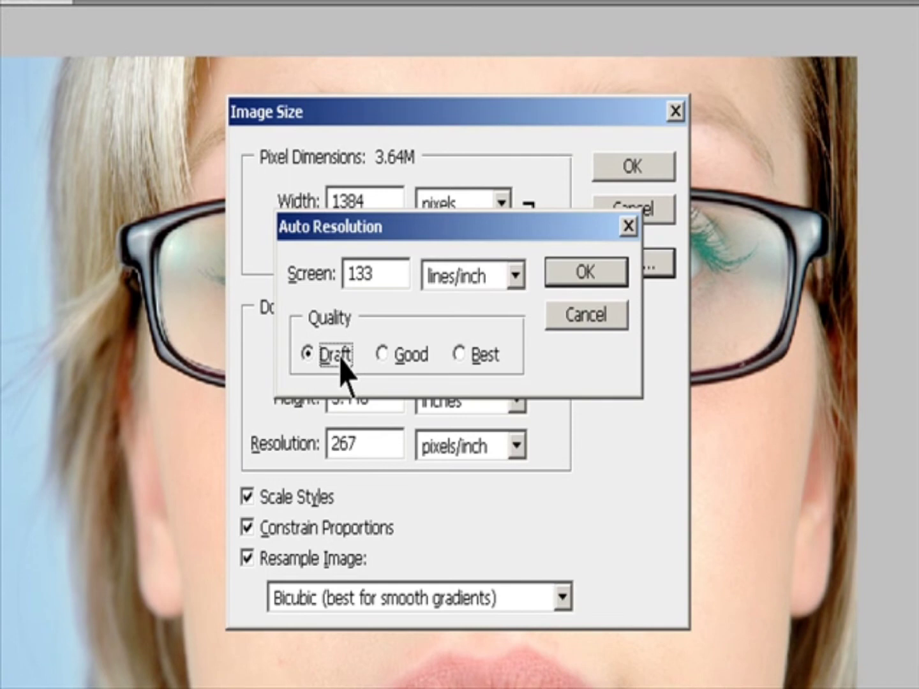
left_click(393, 353)
left_click(462, 355)
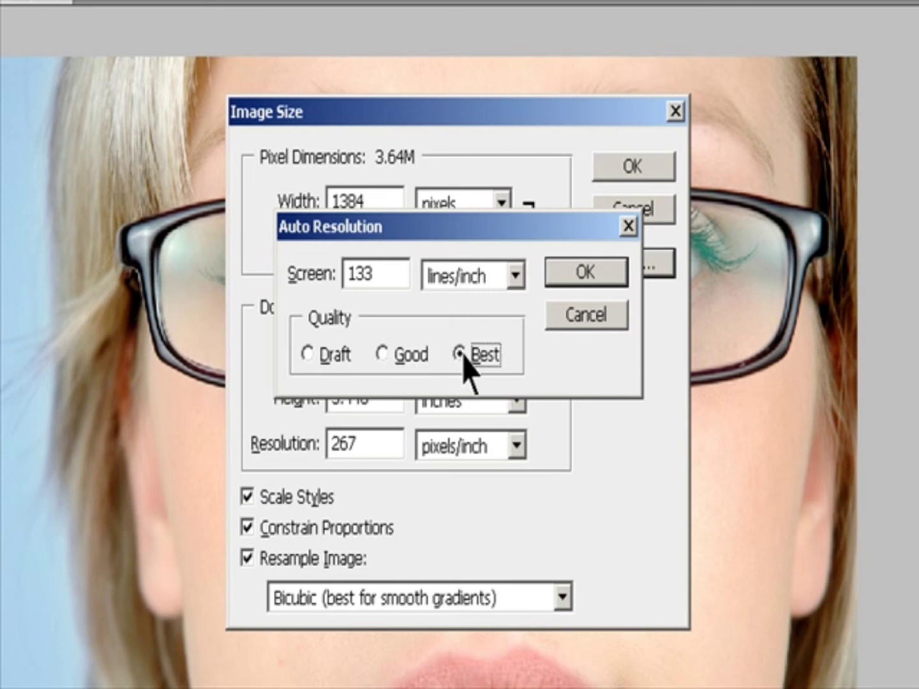
left_click(570, 274)
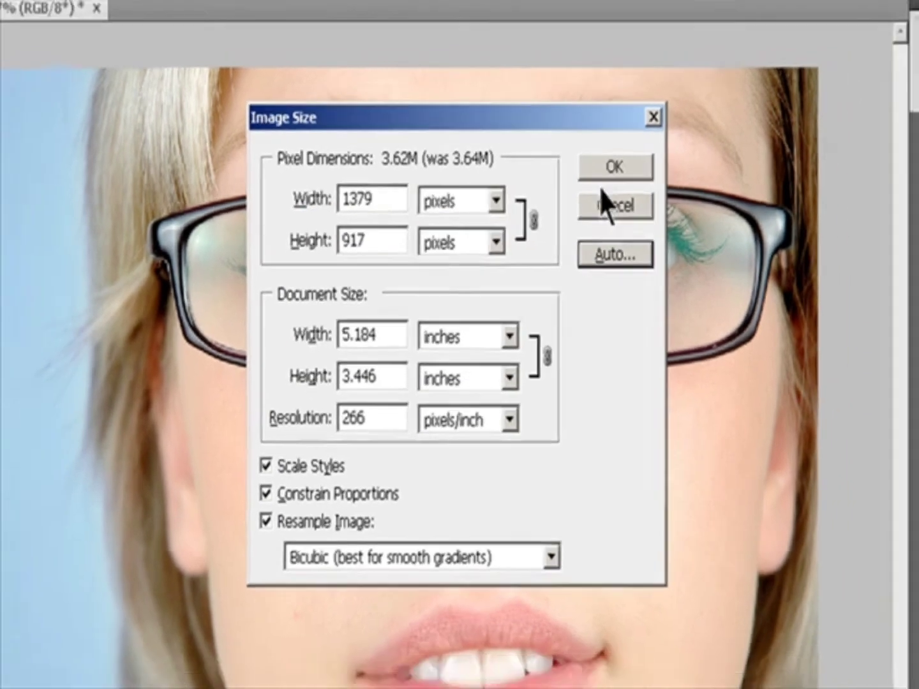
left_click(631, 171)
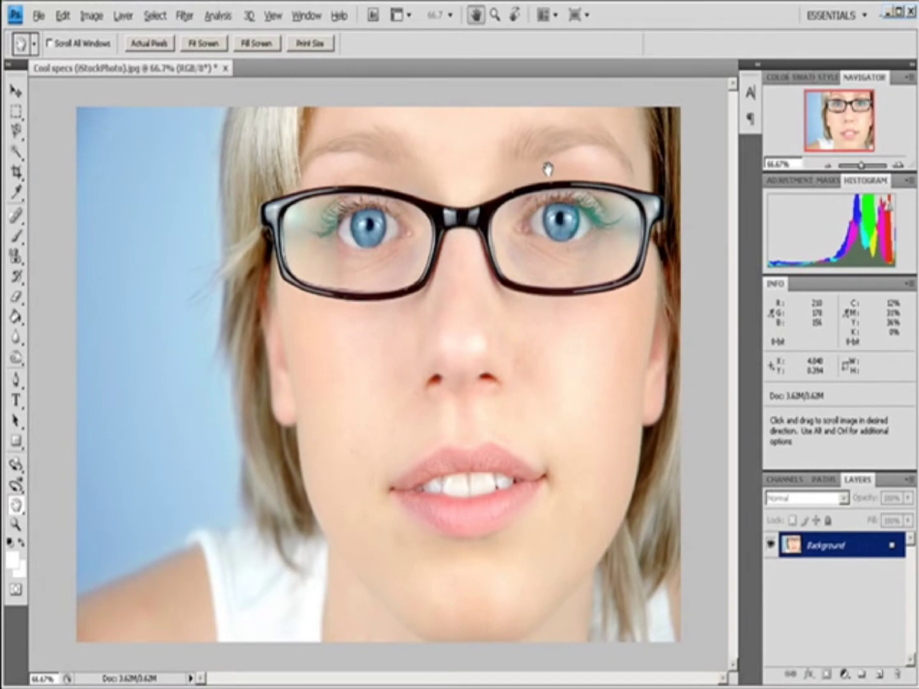
Switch to the Move tool and view the image at Print Size.
key("v")
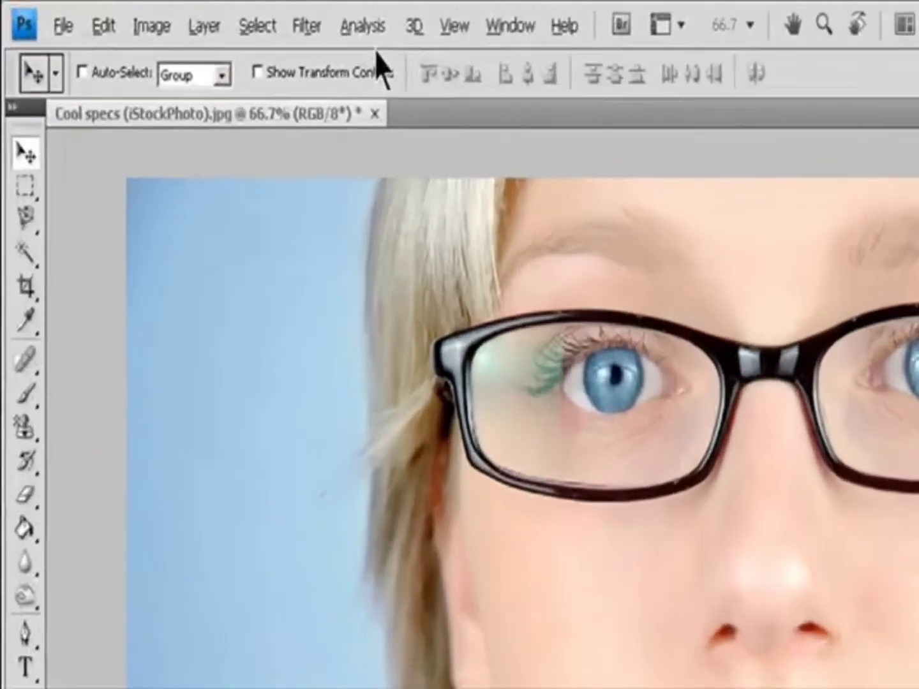
left_click(272, 14)
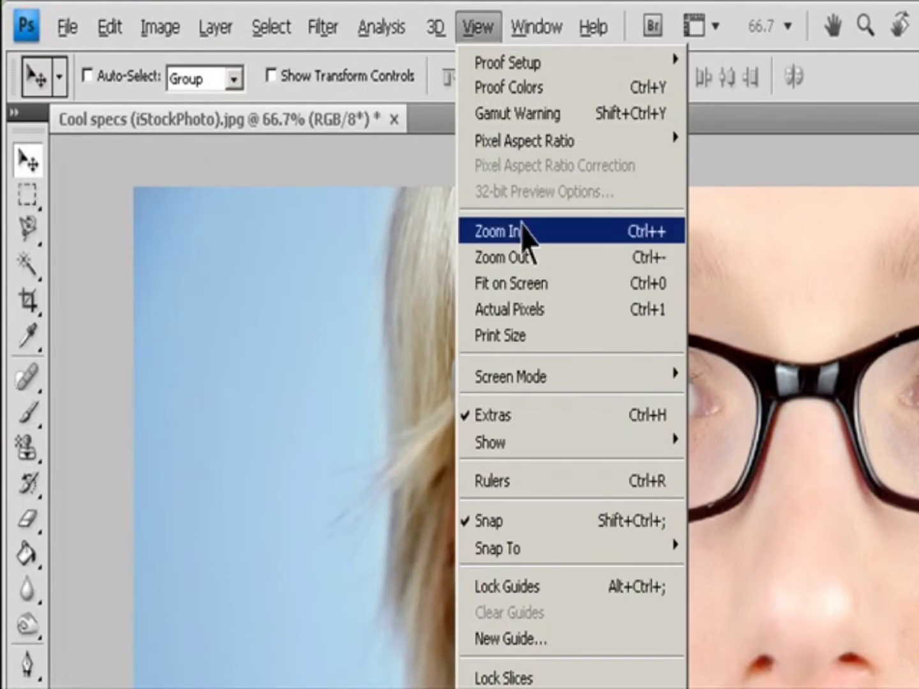
left_click(542, 332)
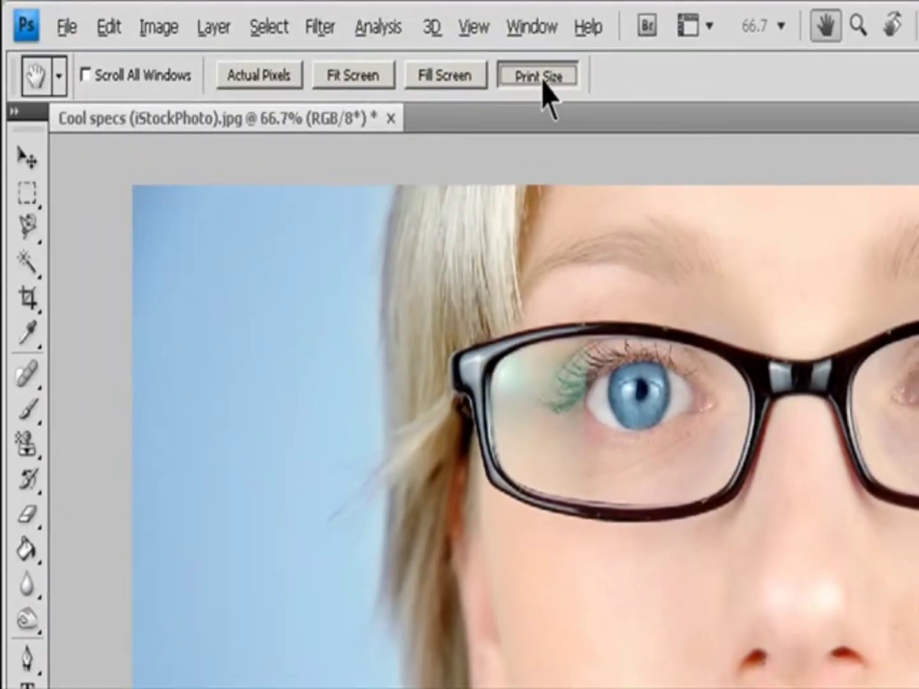
left_click(543, 83)
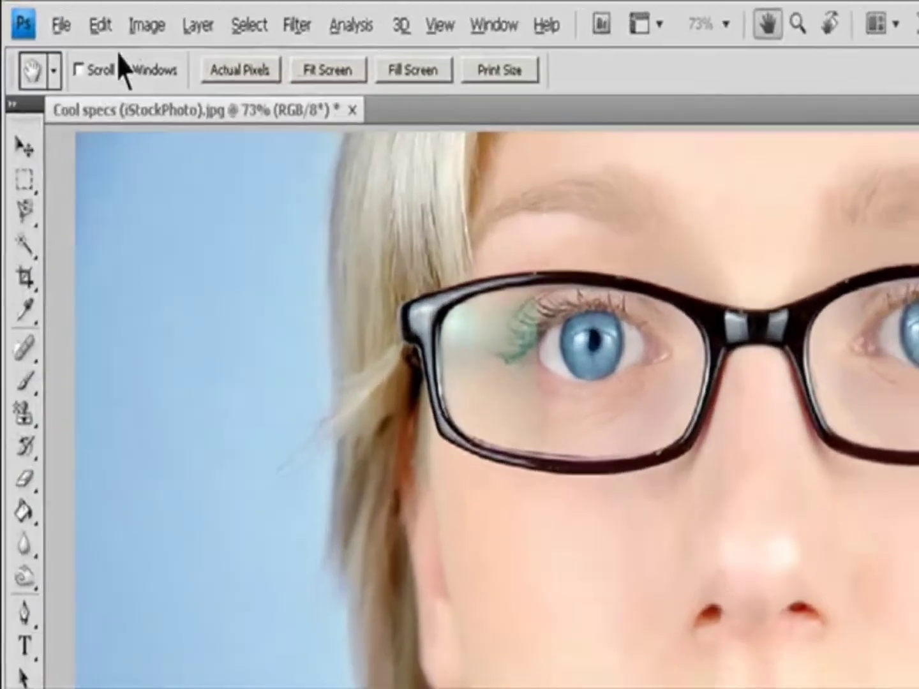
Review the resampling methods in the Image Size dialog without applying changes.
left_click(91, 16)
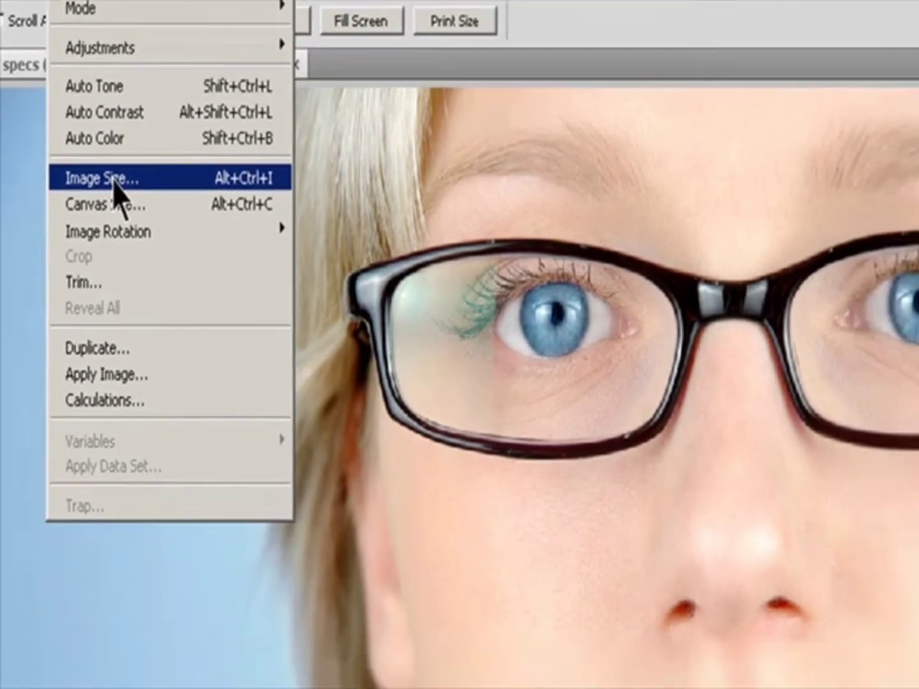
left_click(203, 238)
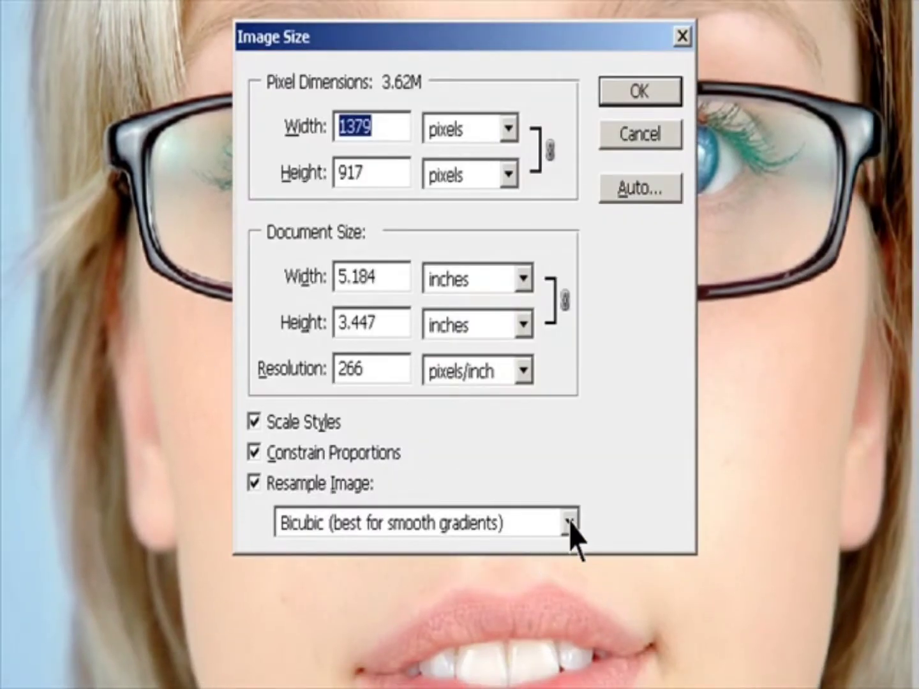
left_click(568, 525)
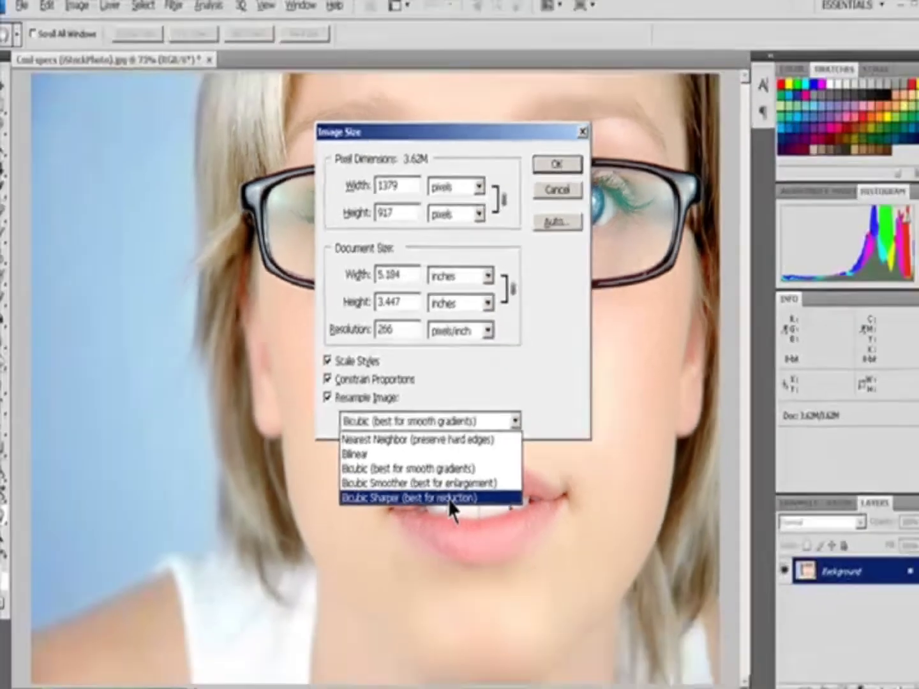
key("Escape")
key("Escape")
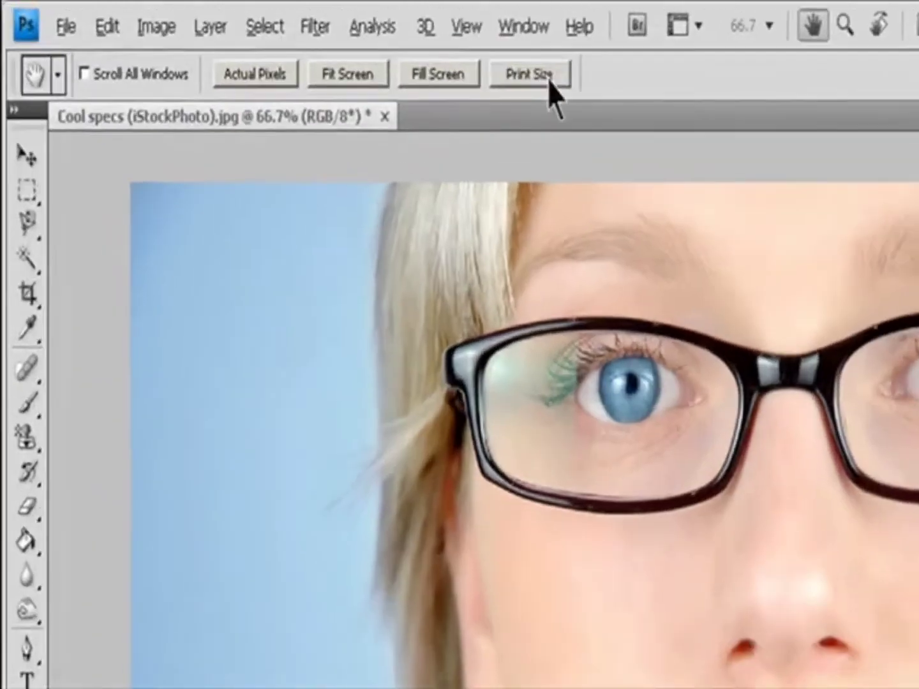
Open the Navigator panel and set its zoom to 100%.
left_click(307, 15)
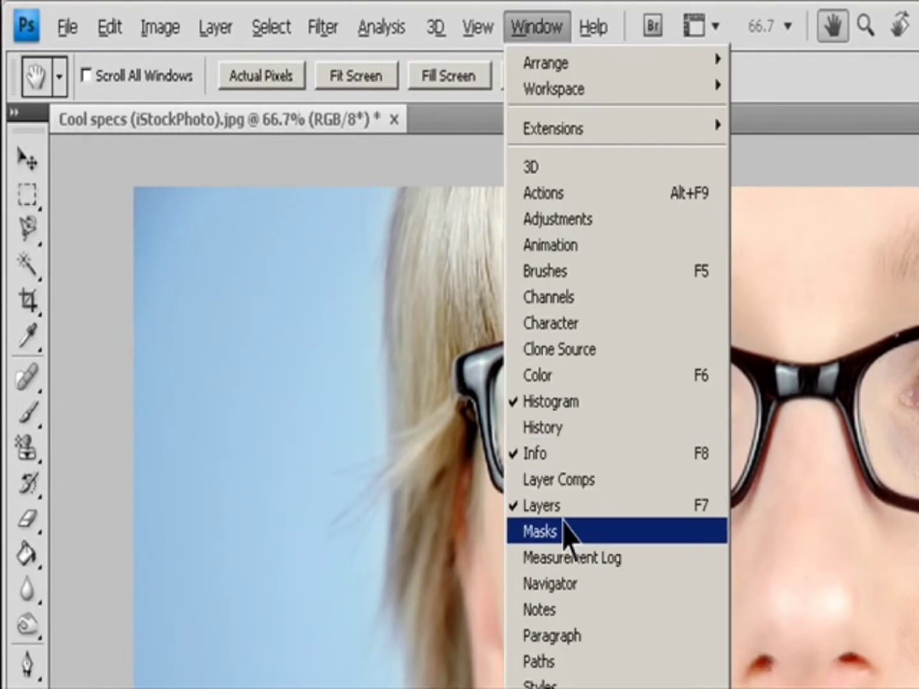
left_click(573, 587)
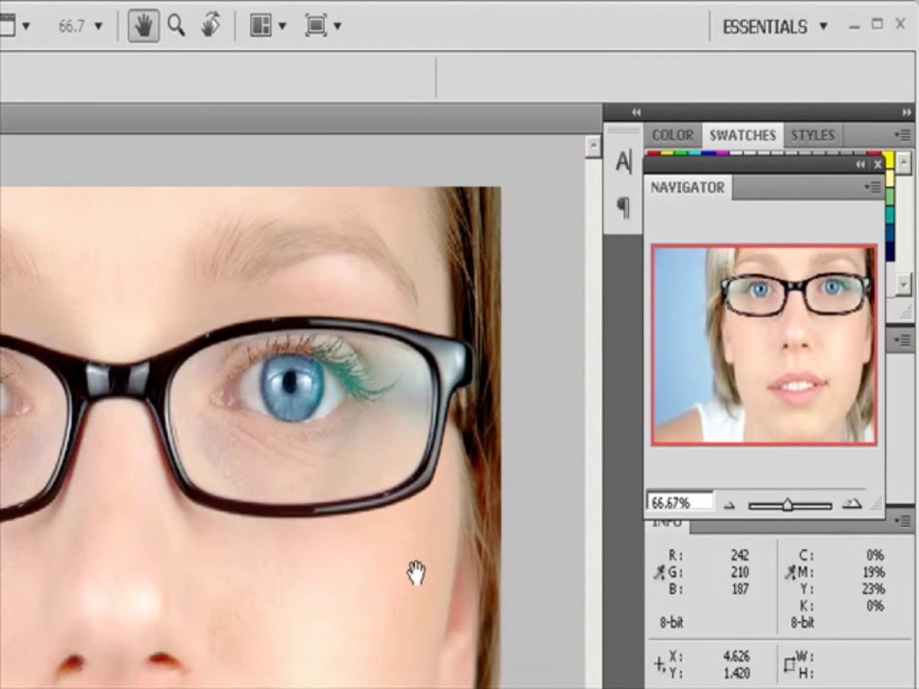
left_click_drag(708, 501, 650, 501)
type("100")
key("Return")
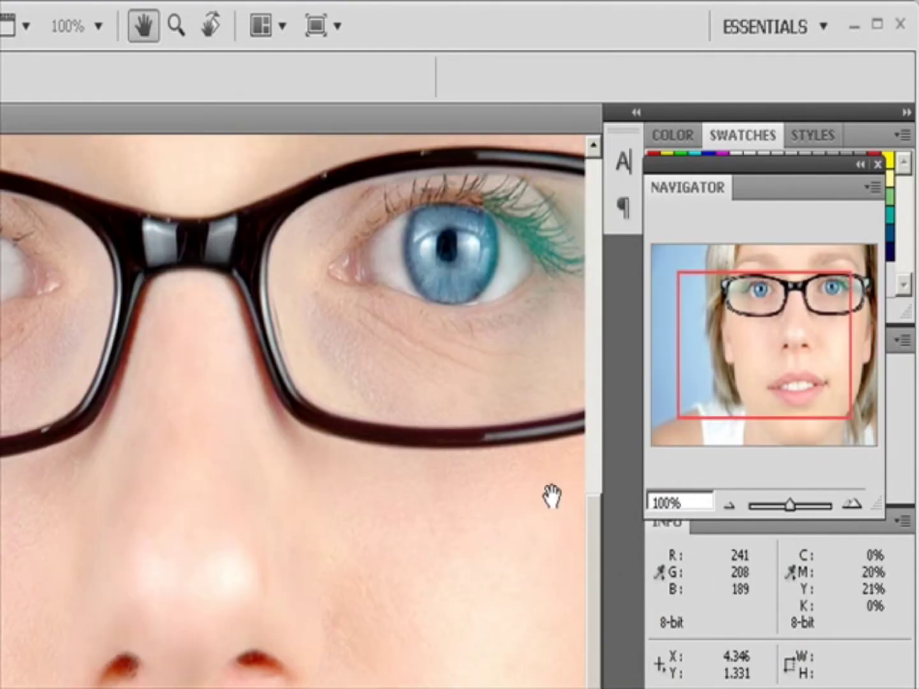
Step the Navigator zoom out to 50% and back in to 66.67%.
left_click(729, 505)
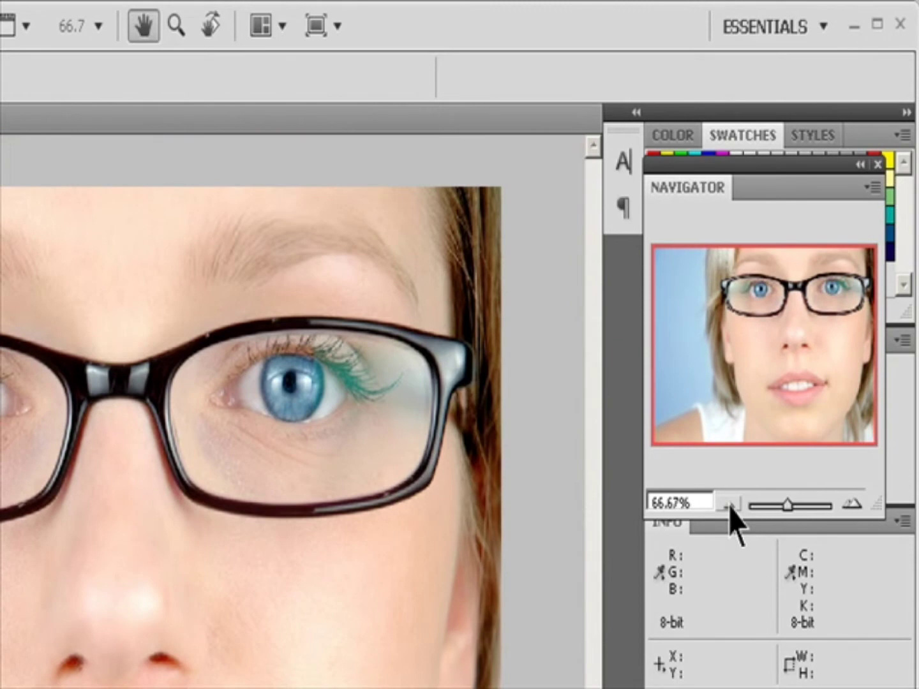
left_click(730, 506)
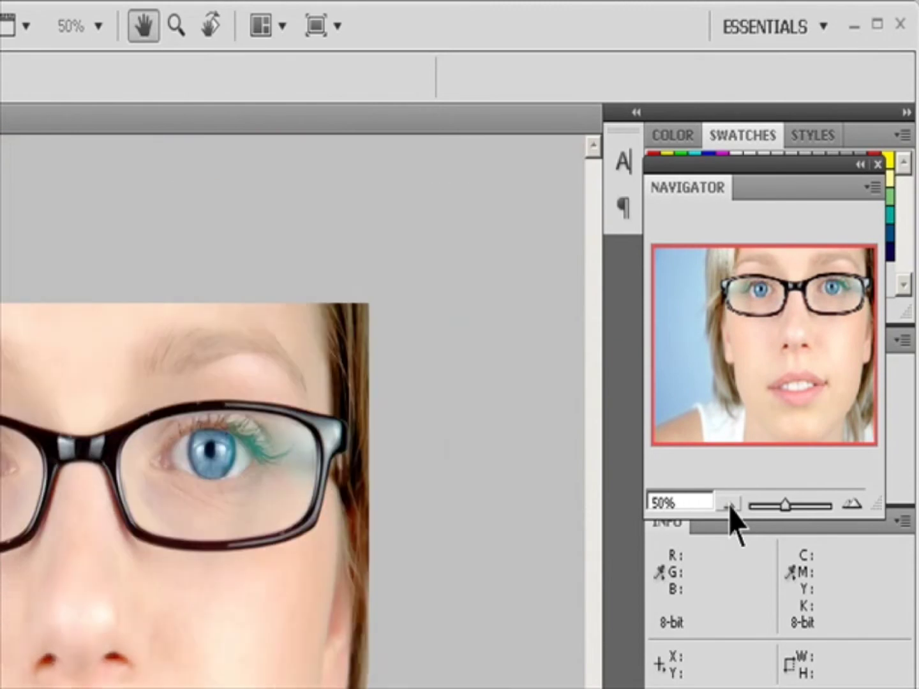
left_click(853, 504)
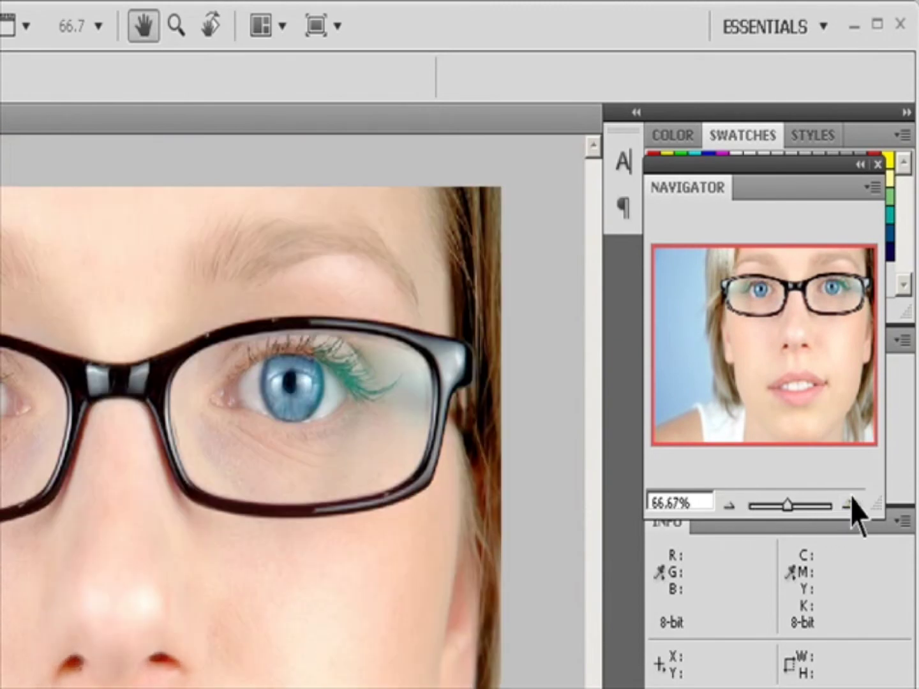
Zoom to about 90% with the Navigator slider and move the view box toward the lower right.
mouse_move(790, 504)
left_mouse_down()
mouse_move(813, 504)
mouse_move(790, 505)
left_mouse_up()
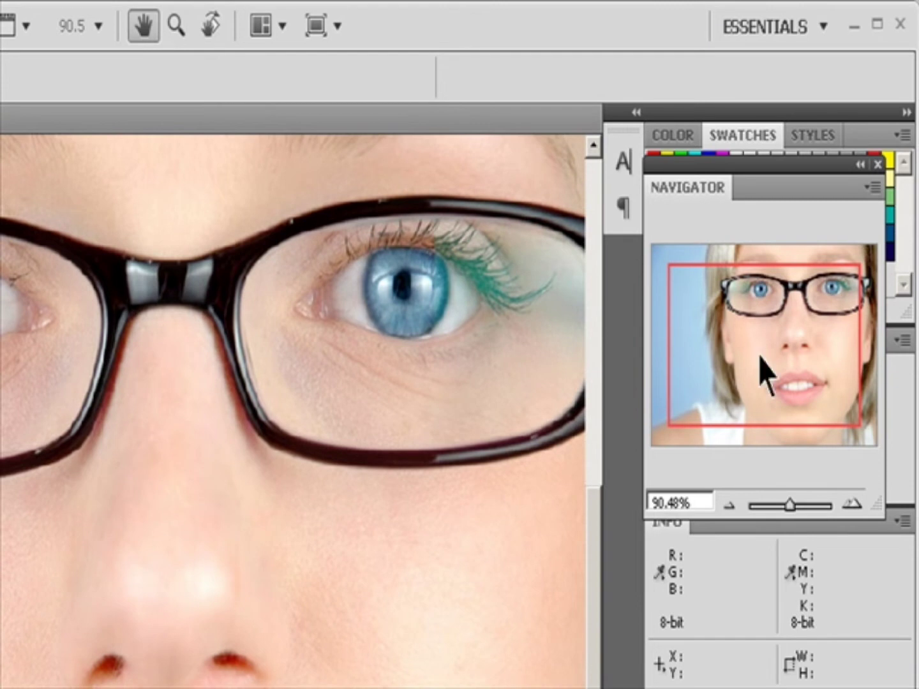
left_click_drag(689, 334, 816, 384)
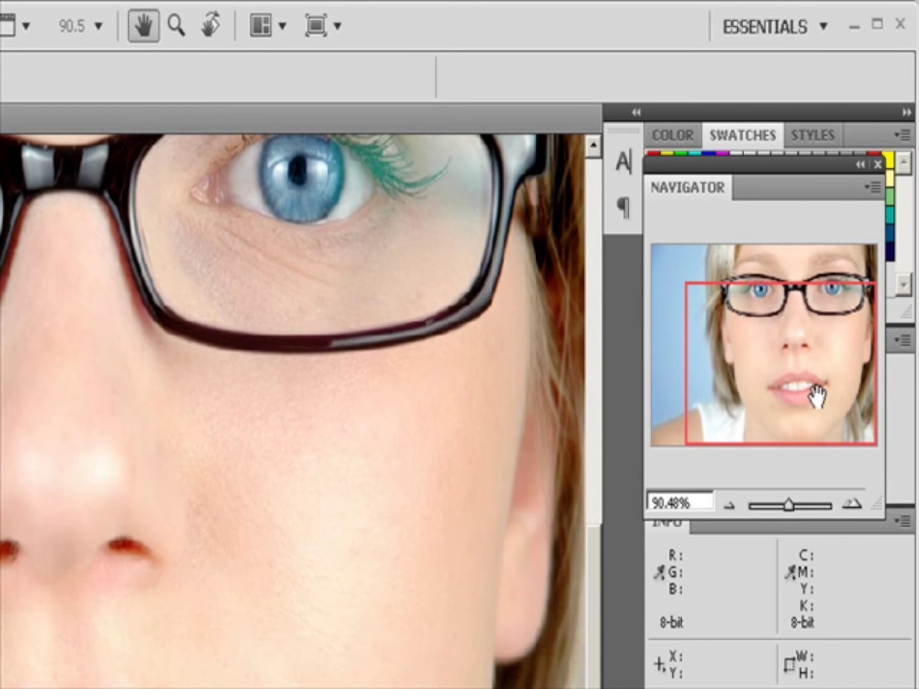
Change the Navigator view box colour to Cyan and move the view box up and to the left.
left_click(872, 186)
left_click(833, 198)
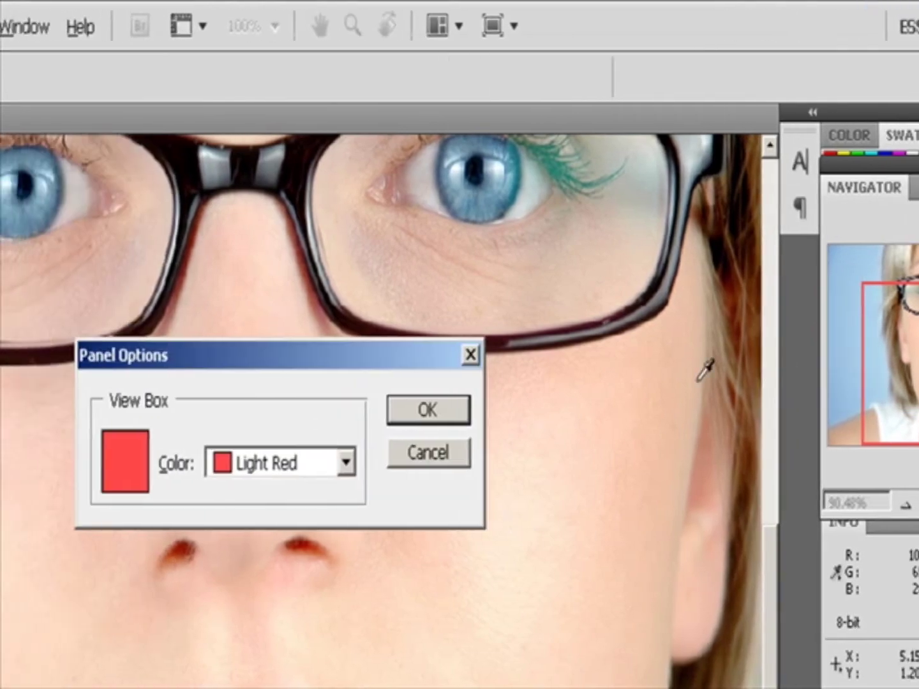
left_click(352, 463)
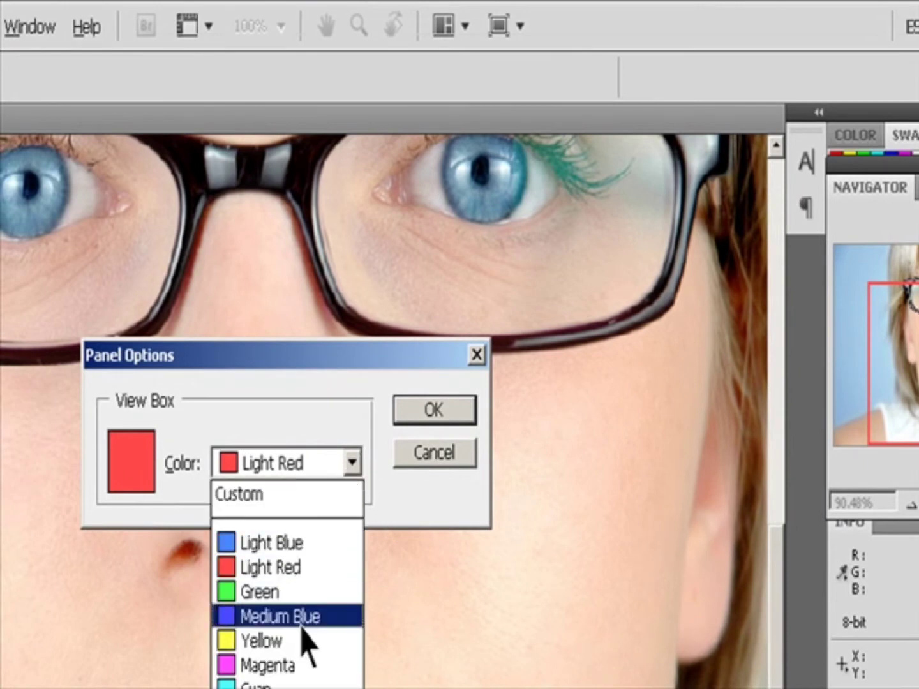
left_click(300, 684)
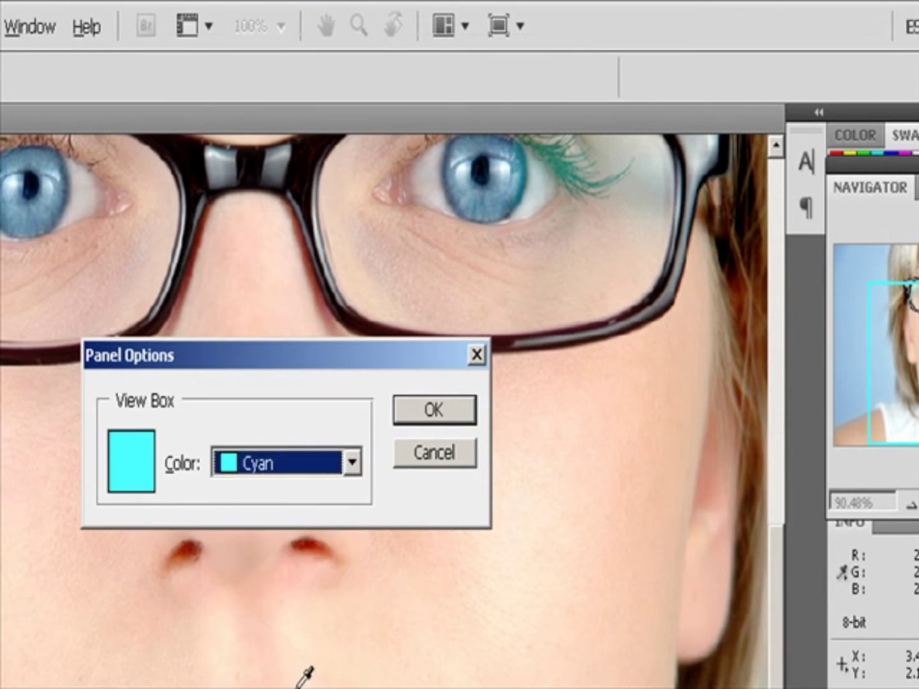
left_click(424, 416)
left_click_drag(831, 312, 733, 261)
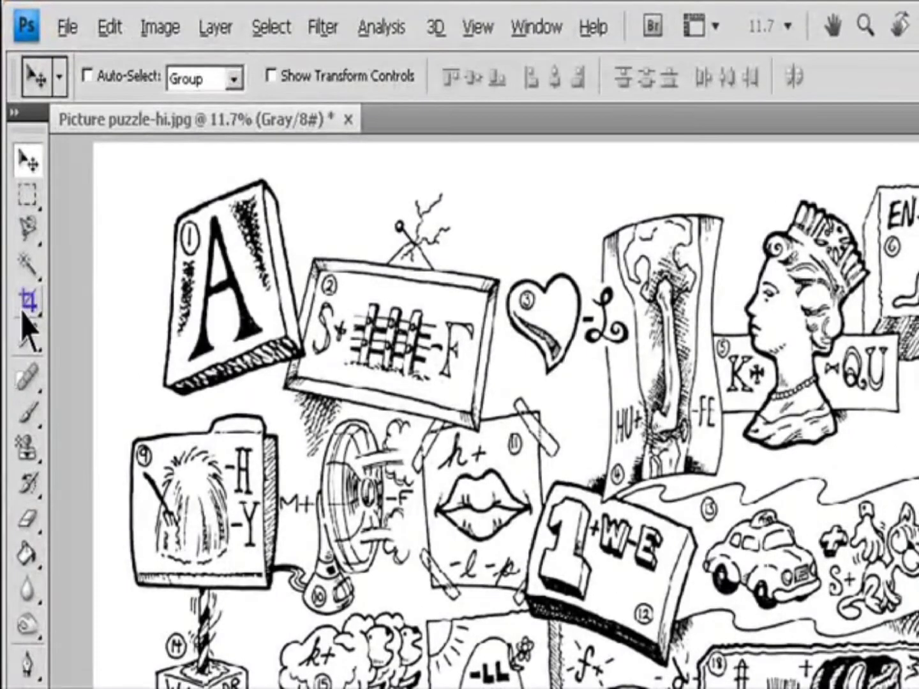
With the Crop tool, clear its options, enter a width of 800 in and height of 600 in, and swap them.
left_click(15, 171)
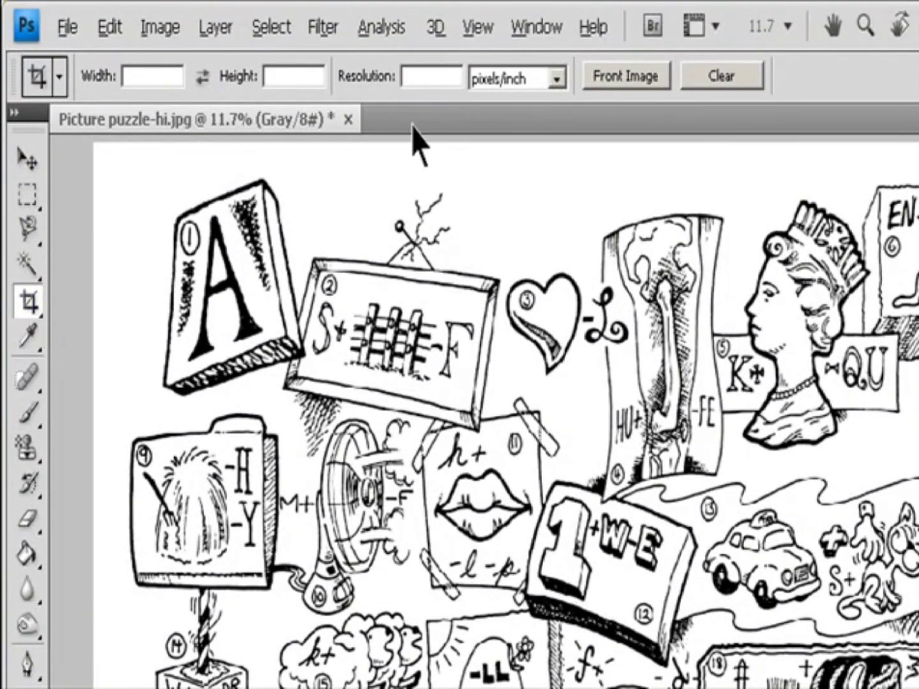
left_click(429, 80)
left_click(725, 83)
left_click(158, 80)
type("800")
left_click(291, 77)
type("600")
left_click(443, 80)
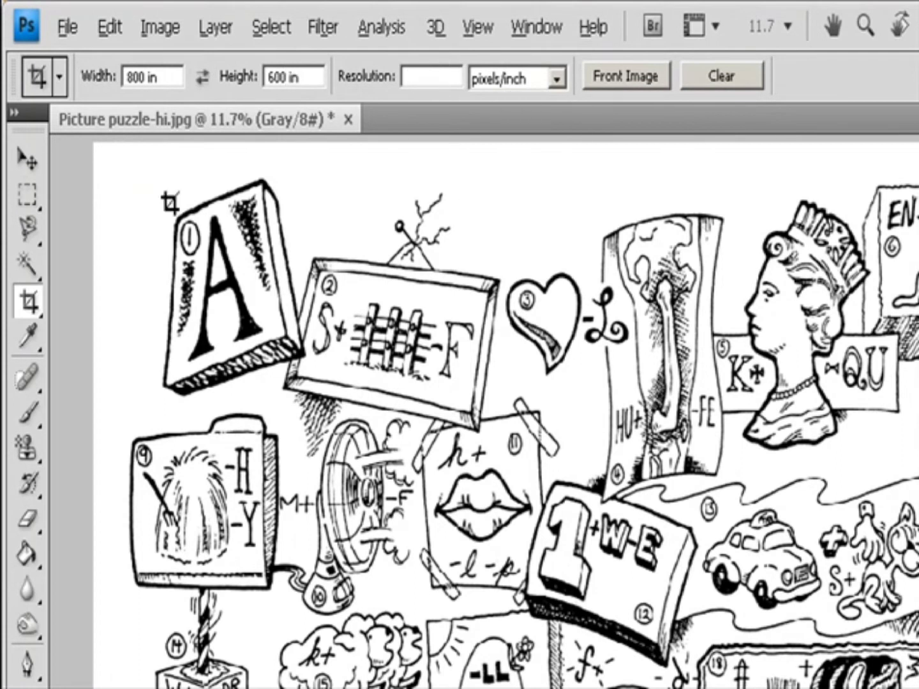
left_click(203, 77)
left_click(203, 78)
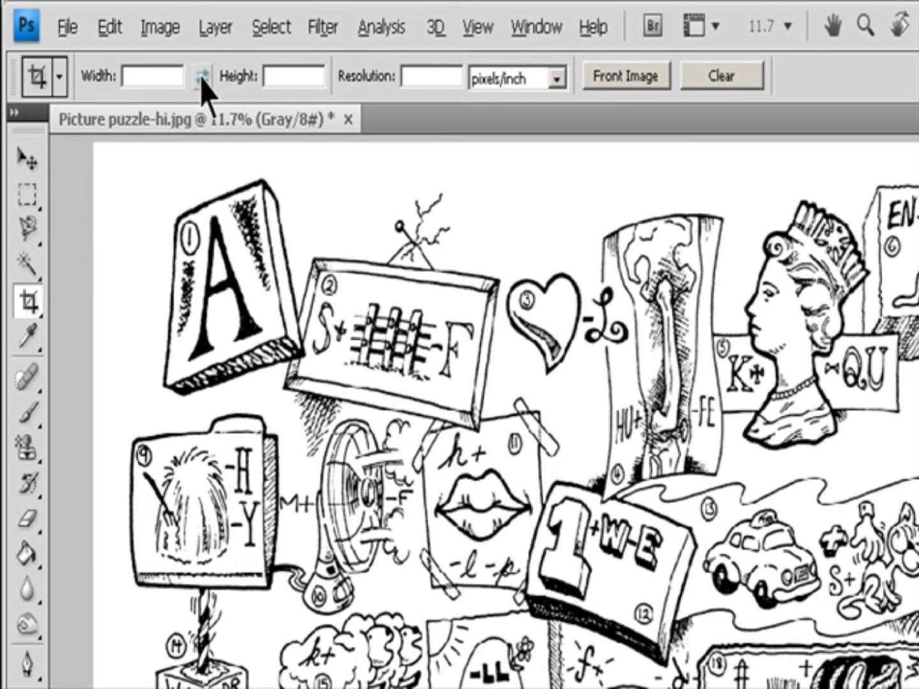
Open the image Snow on branch-hi.jpg.
left_click(67, 27)
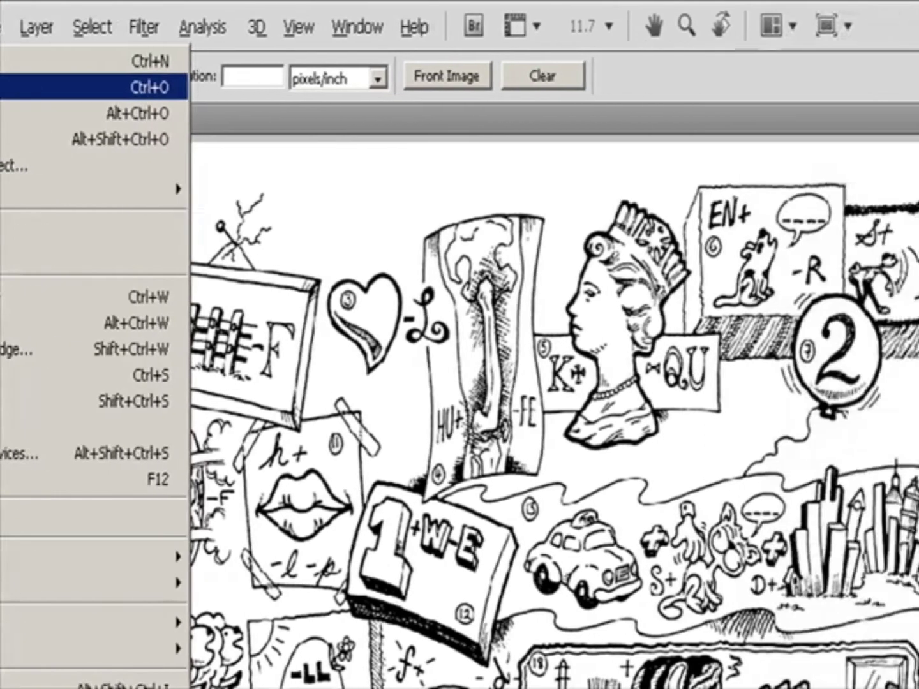
left_click(26, 87)
left_click(498, 252)
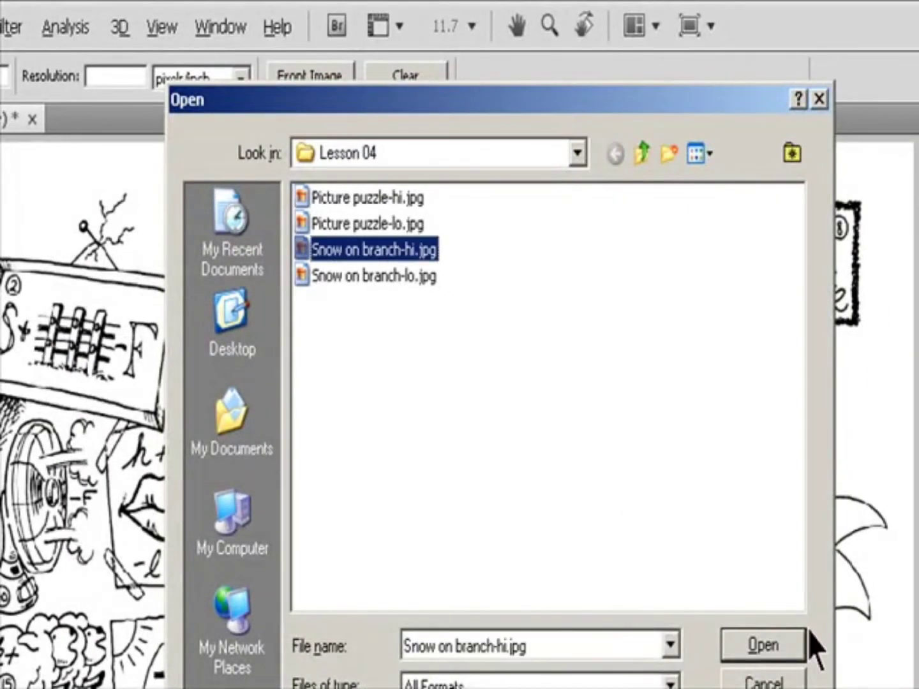
left_click(790, 643)
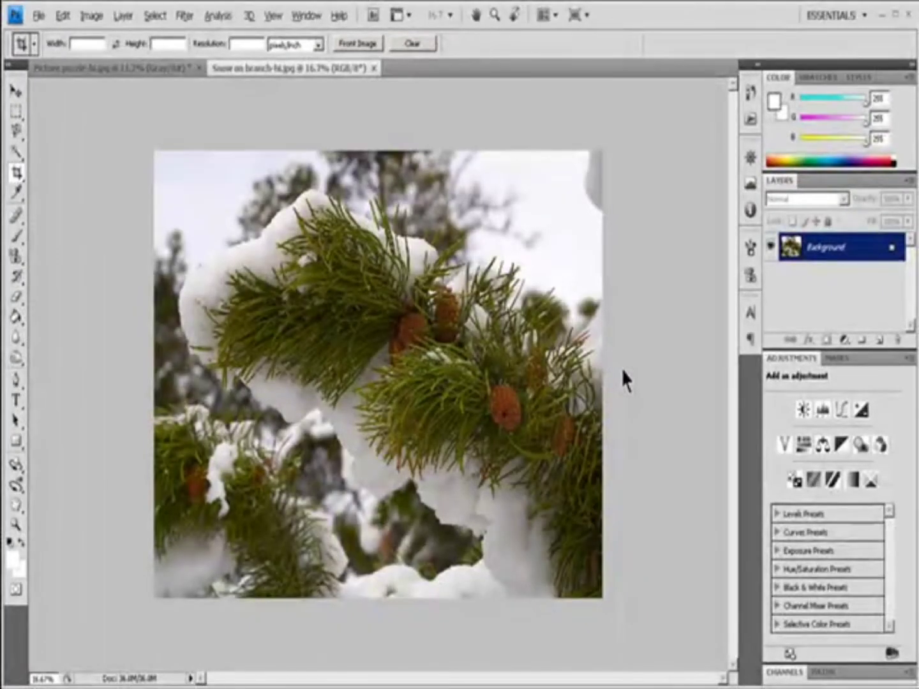
Return to the picture puzzle and fill the Crop tool's size and resolution using Front Image.
left_click(148, 83)
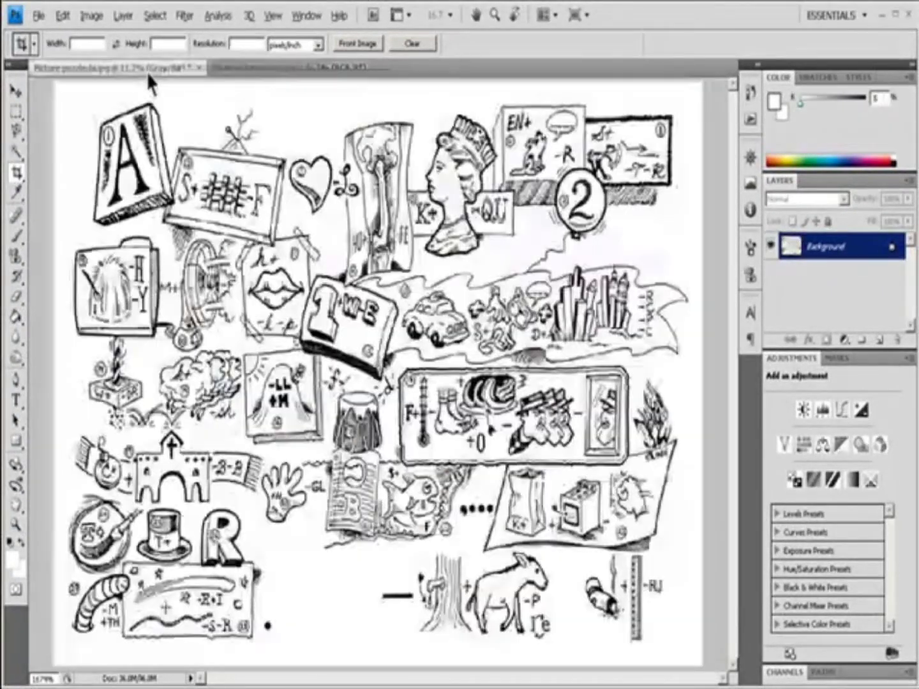
left_click(357, 44)
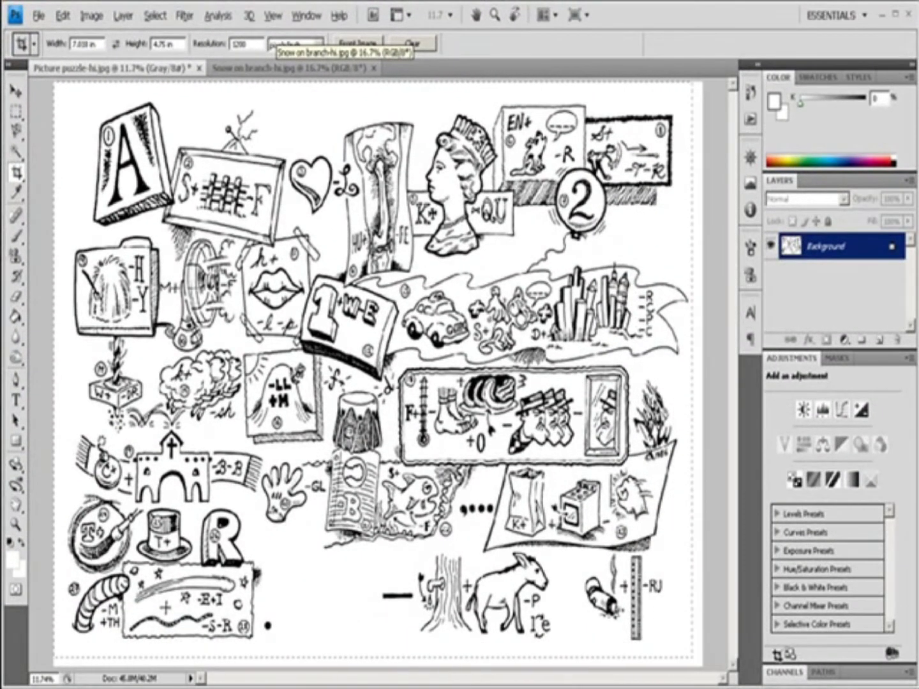
Draw a crop box over the puzzle image, commit it, and rotate the crop box by its corner.
left_click_drag(773, 654, 773, 655)
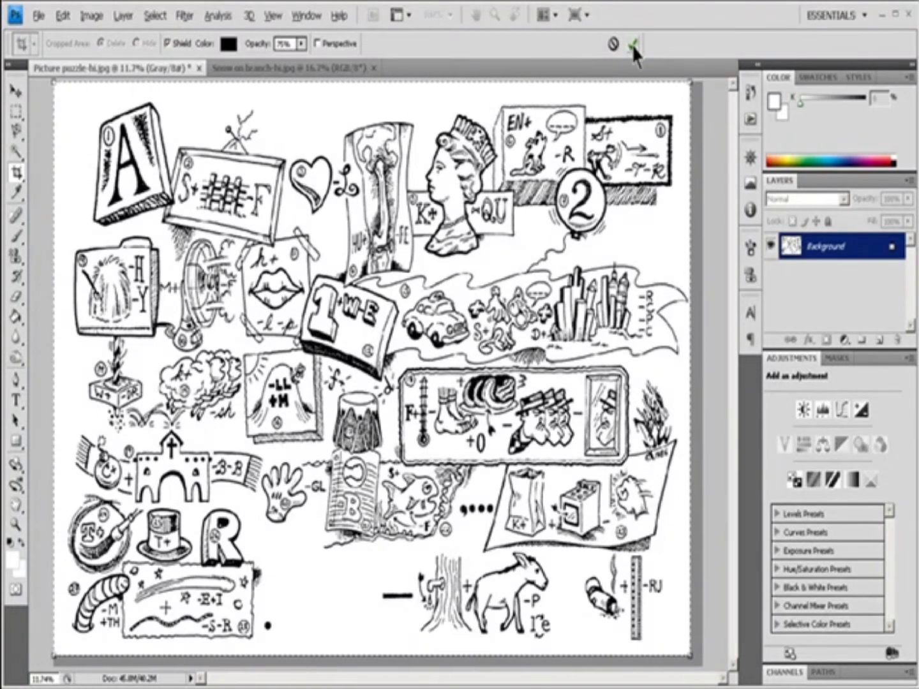
left_click_drag(374, 228, 388, 238)
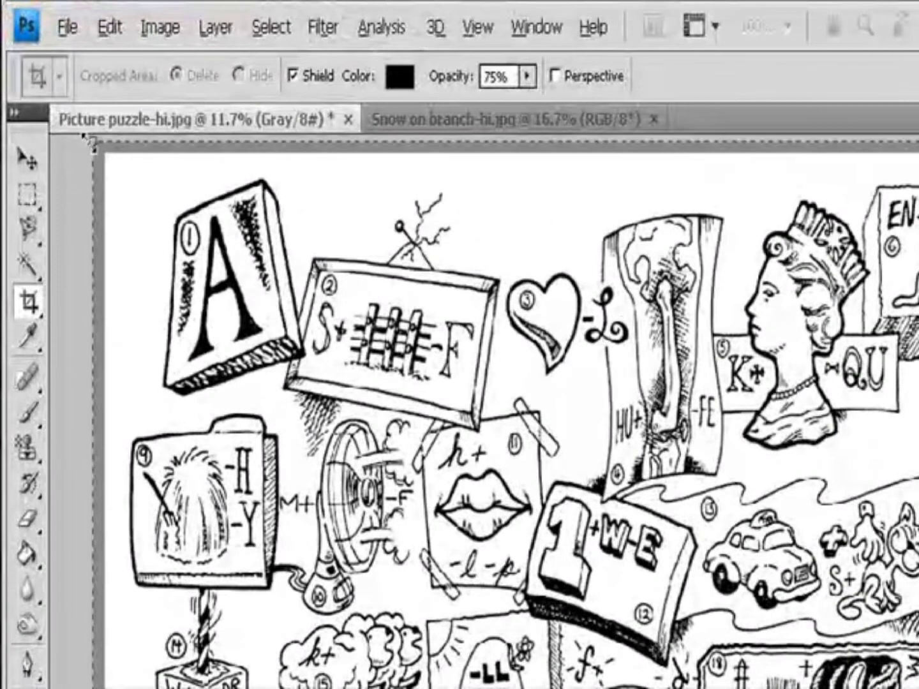
key("Return")
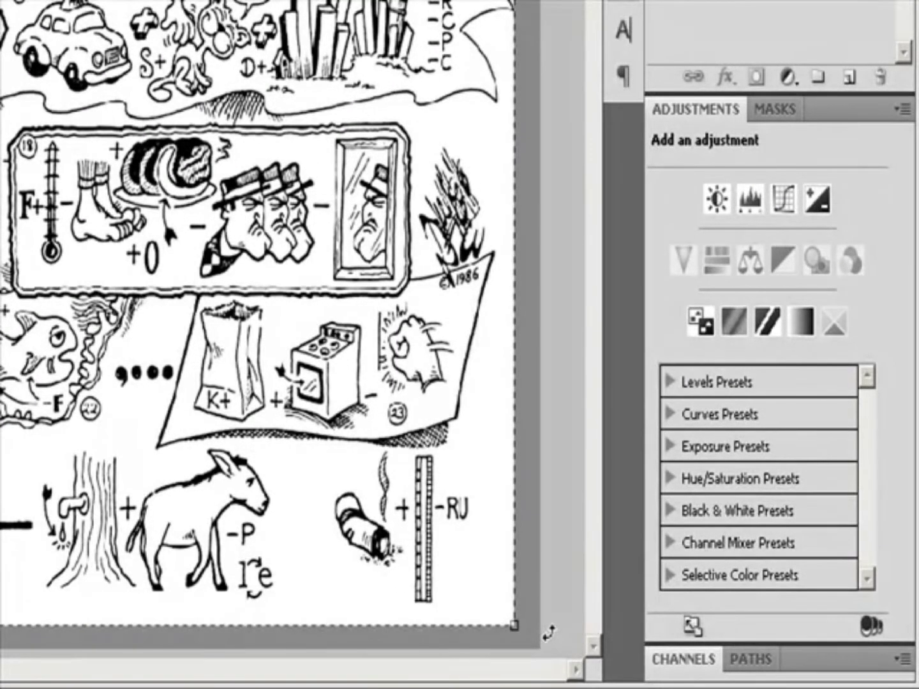
left_click_drag(549, 632, 498, 680)
left_click_drag(469, 676, 457, 680)
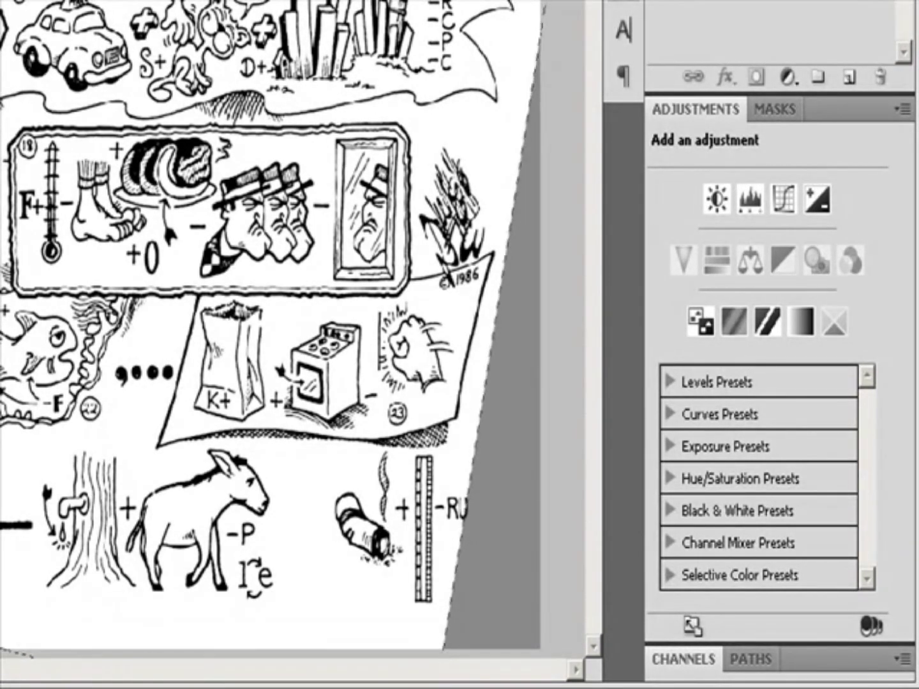
left_click_drag(0, 142, 1, 152)
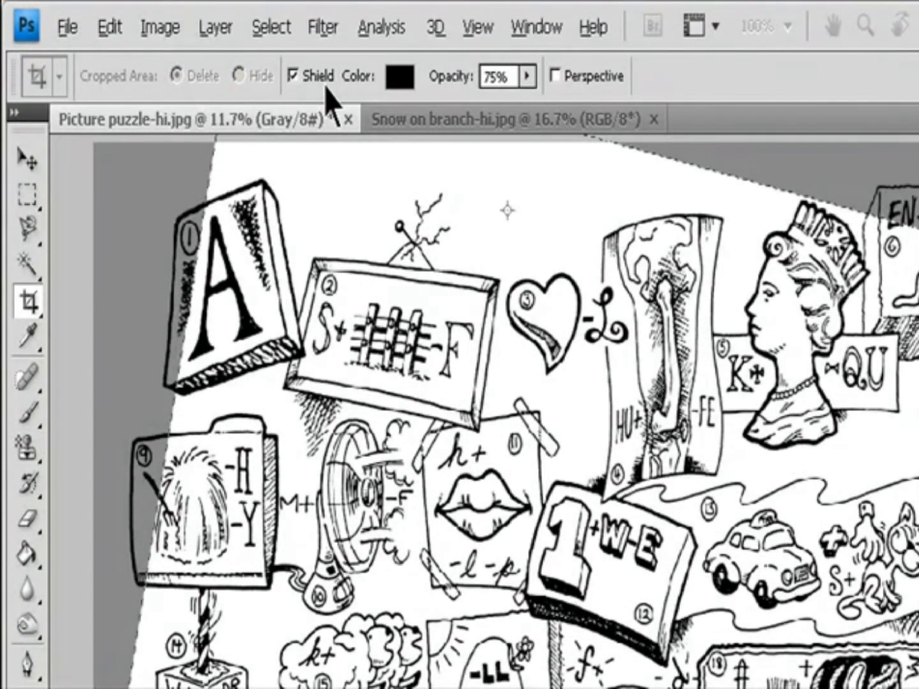
Set the crop shield colour to black and its opacity to 93%, then cancel the crop.
left_click(397, 79)
left_click_drag(848, 323, 767, 239)
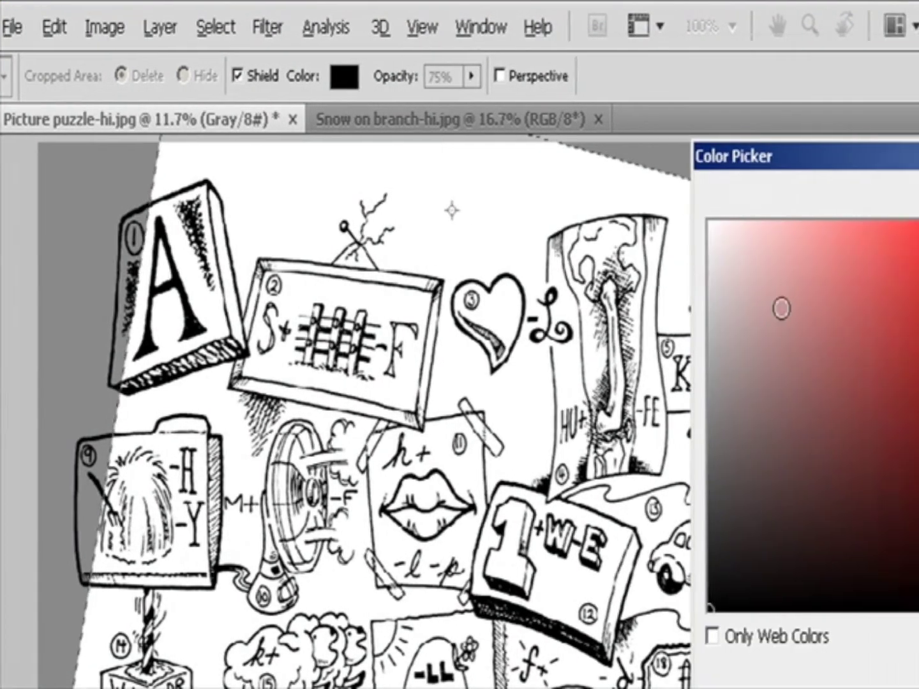
mouse_move(254, 239)
left_mouse_down()
mouse_move(309, 285)
mouse_move(532, 614)
left_mouse_up()
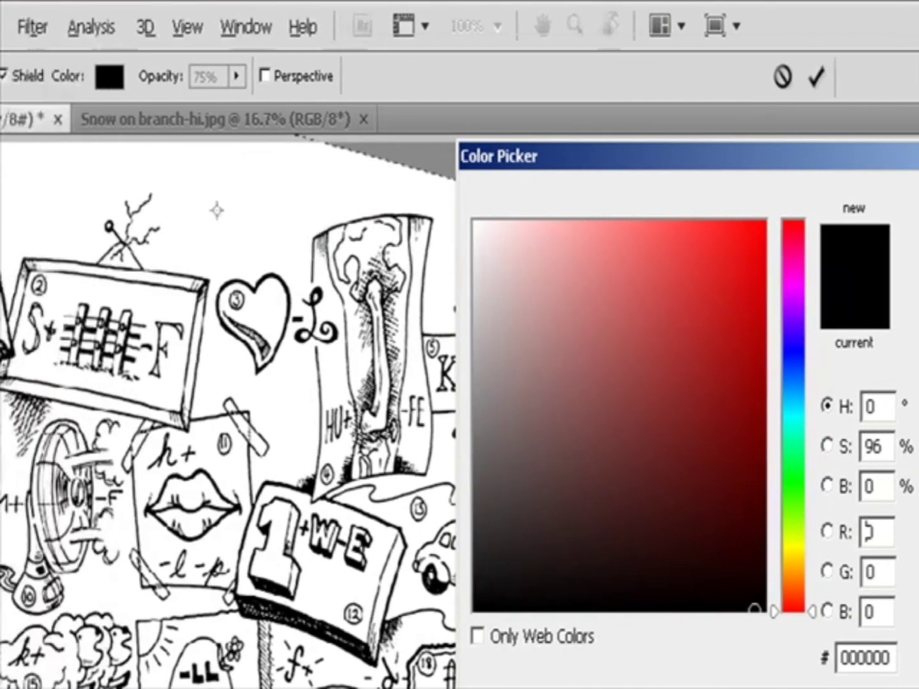
left_click(746, 202)
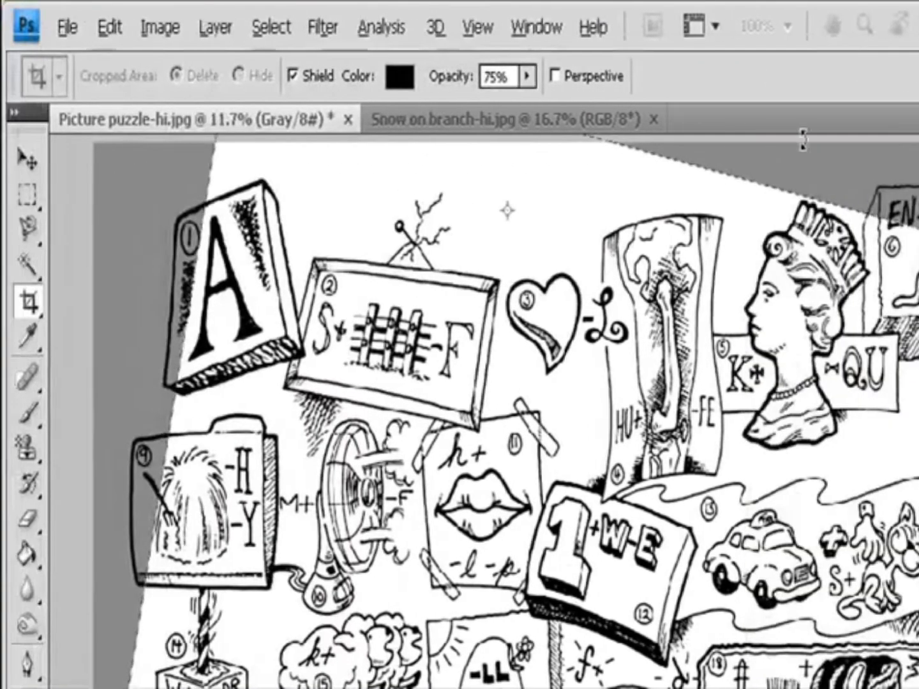
left_click_drag(534, 83, 549, 118)
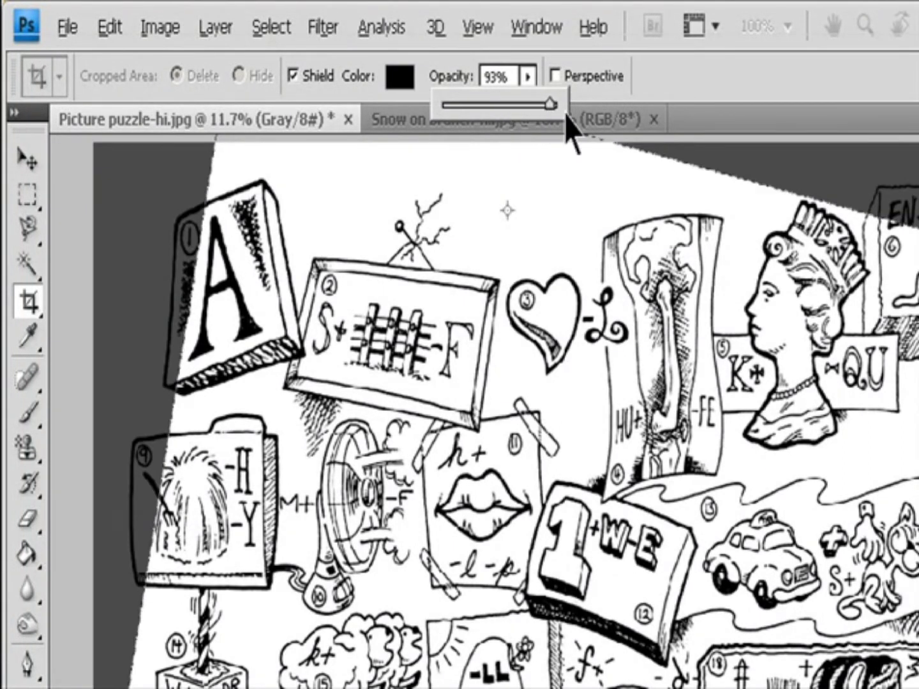
key("Escape")
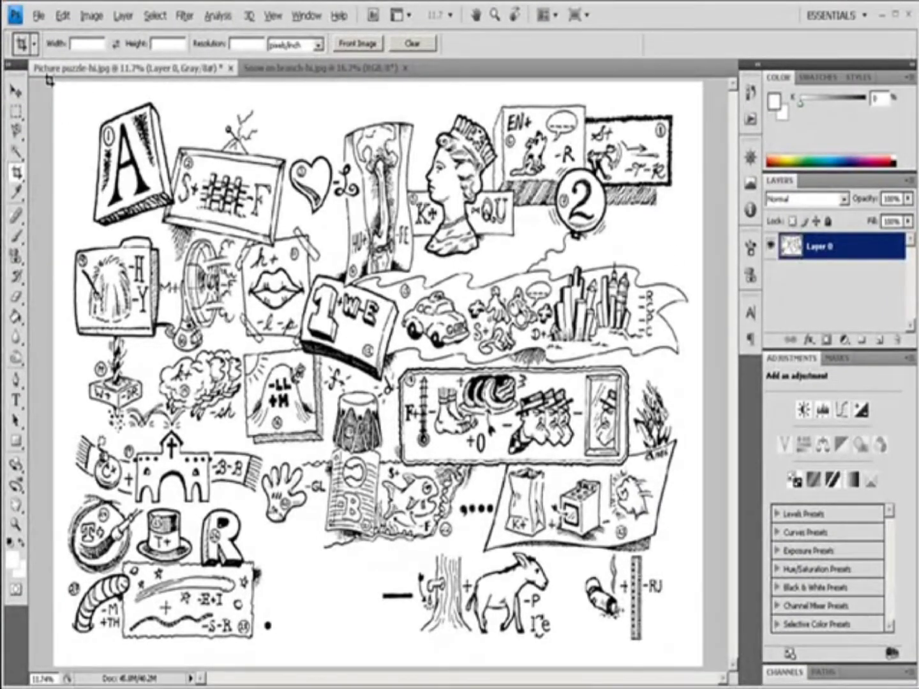
Draw a crop box over the whole puzzle image, set the cropped area to Hide, and commit the crop.
left_click_drag(53, 81, 693, 657)
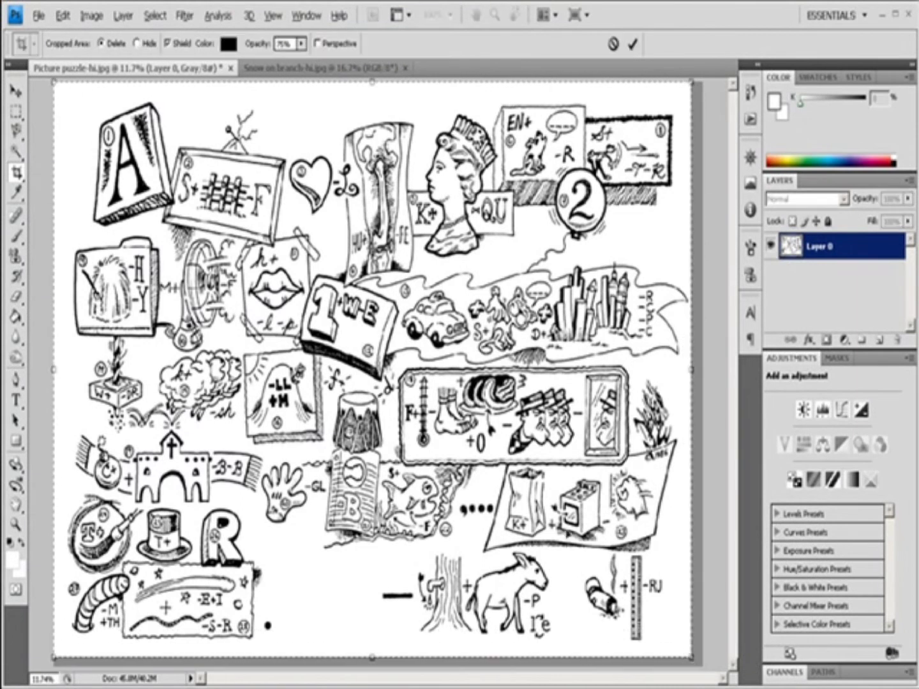
left_click(136, 43)
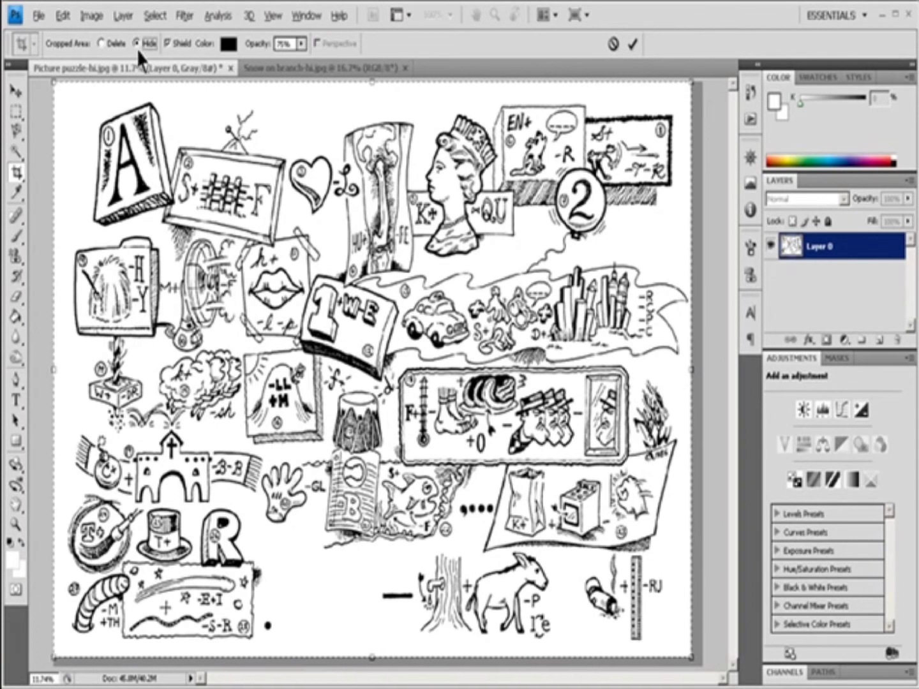
left_click(633, 43)
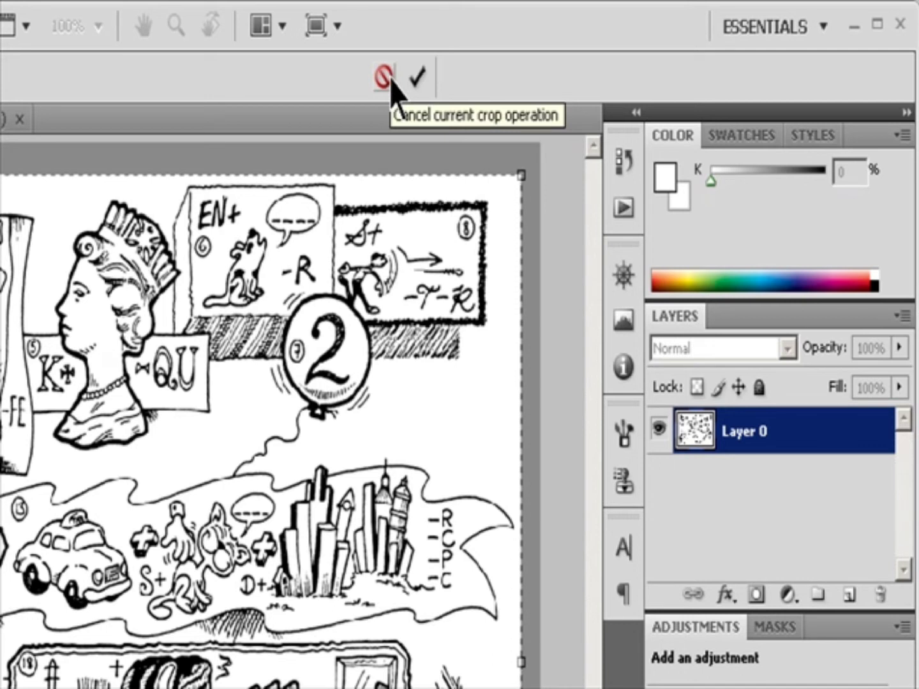
left_click(418, 78)
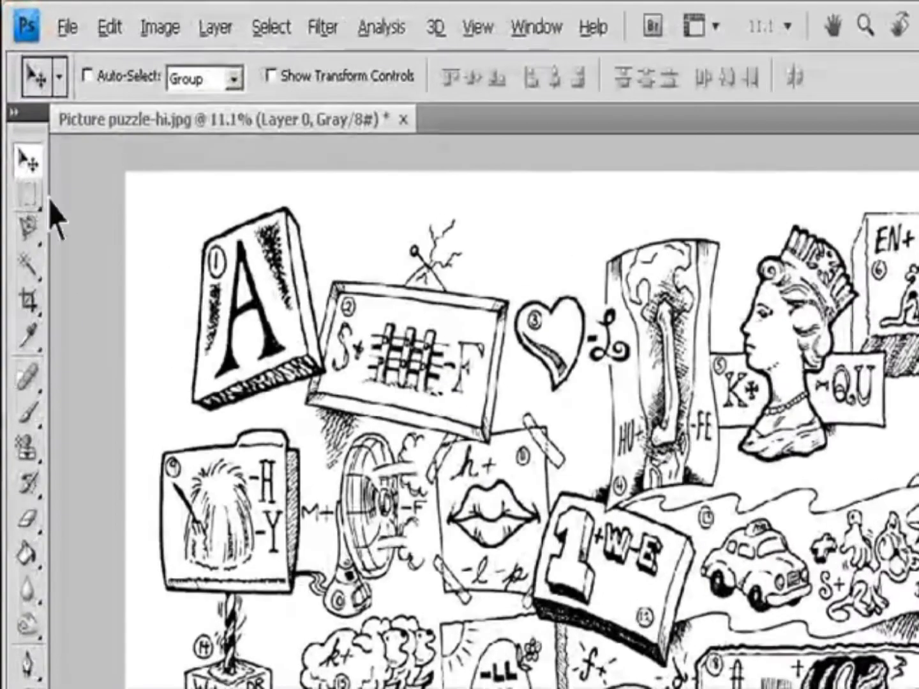
Make a rectangular marquee selection on the puzzle and crop the image to it.
left_click(28, 200)
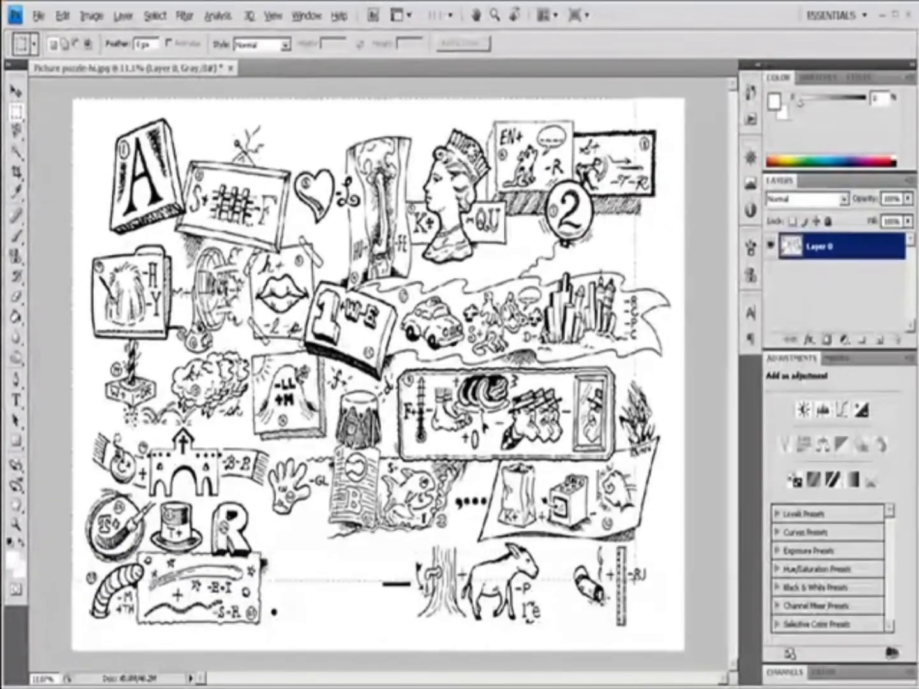
left_click_drag(635, 581, 684, 651)
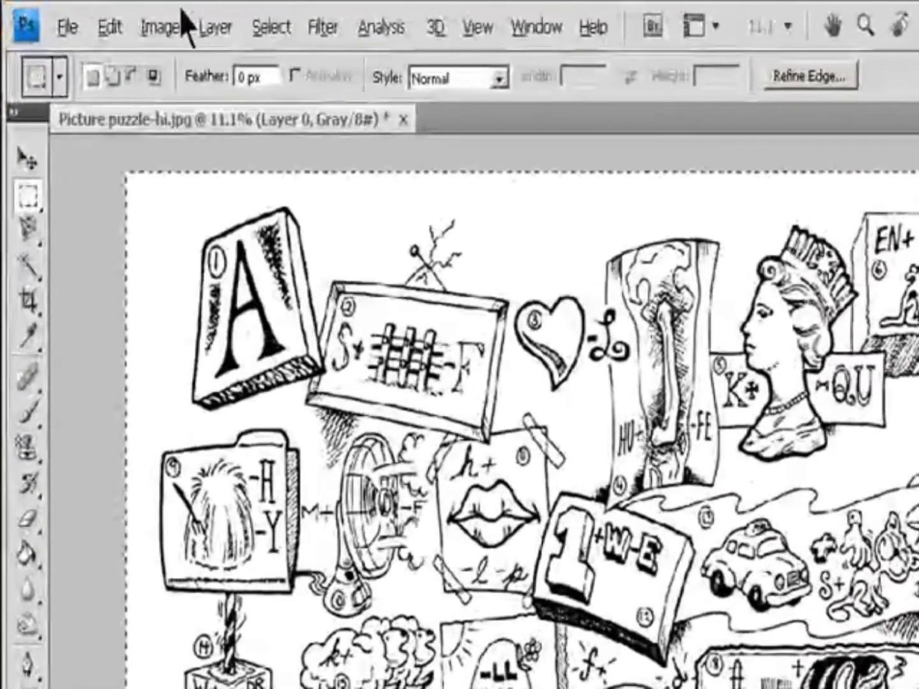
left_click(97, 19)
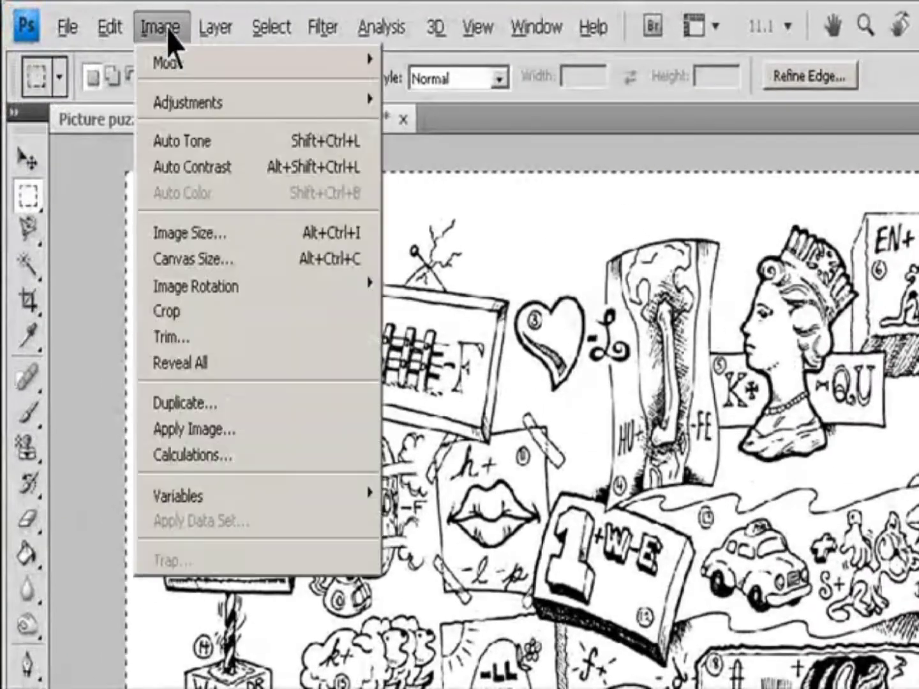
left_click(218, 309)
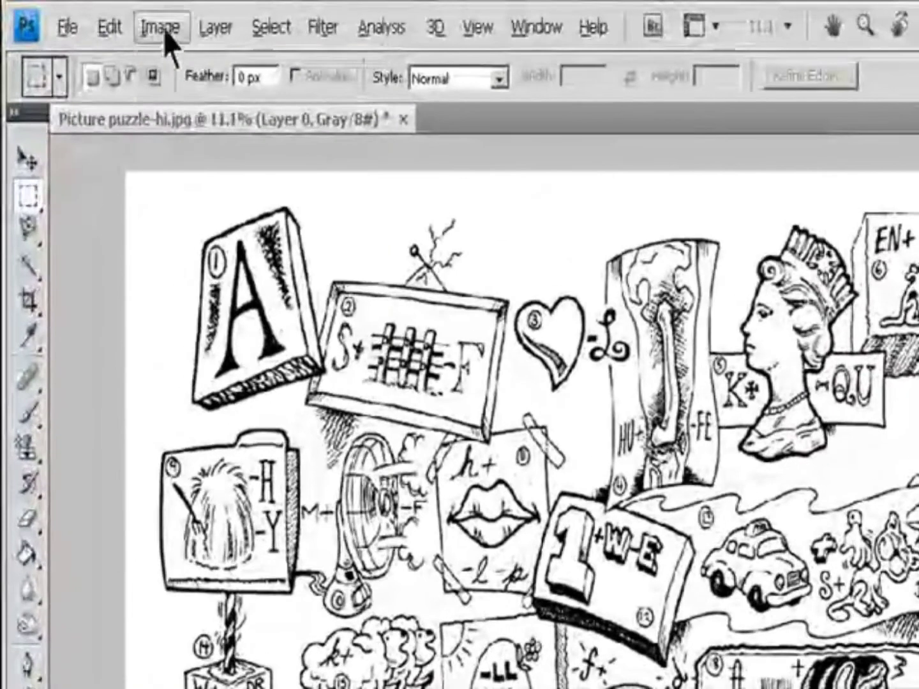
Open Trim and review its Based On choices and Trim Away checkboxes.
left_click(89, 15)
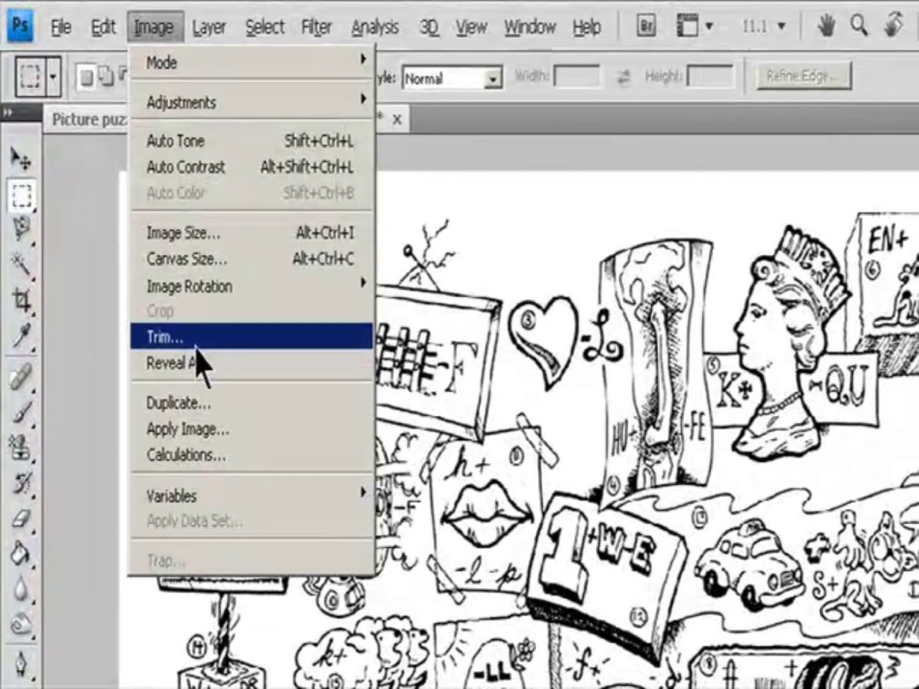
left_click(192, 340)
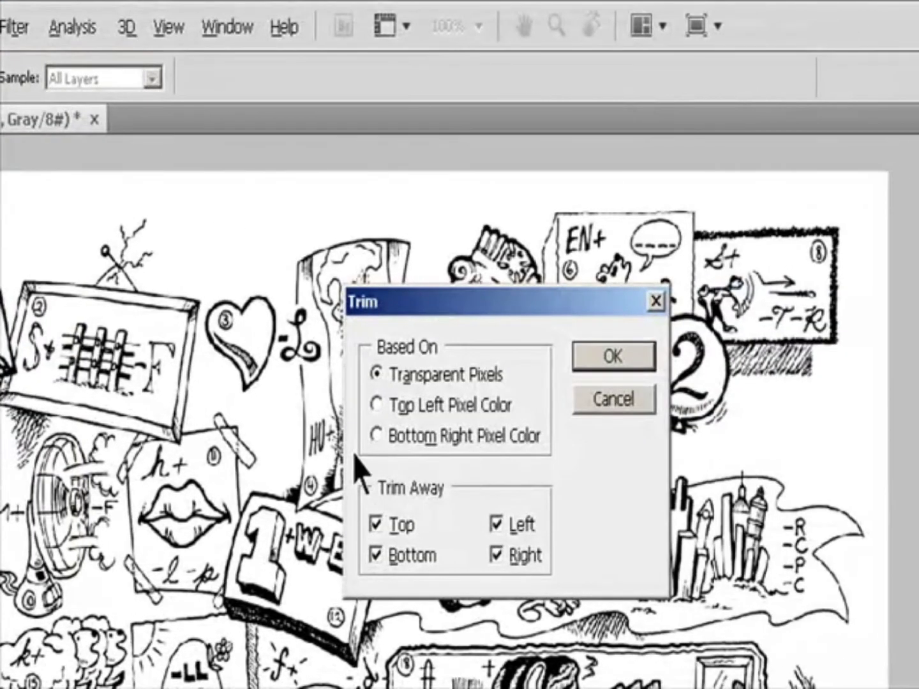
left_click(399, 413)
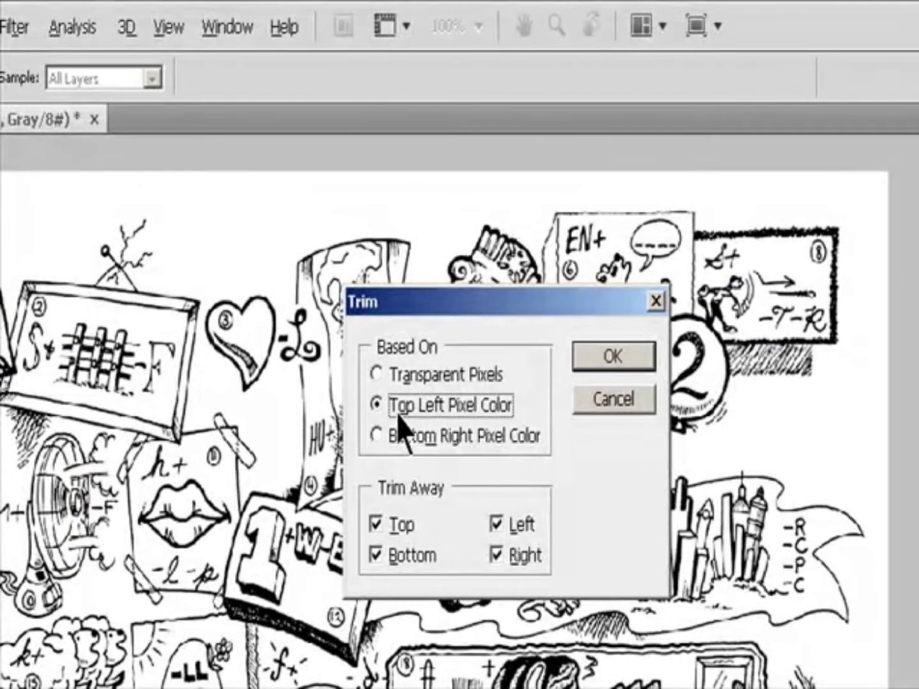
left_click(407, 440)
left_click(393, 527)
left_click(393, 555)
left_click(387, 532)
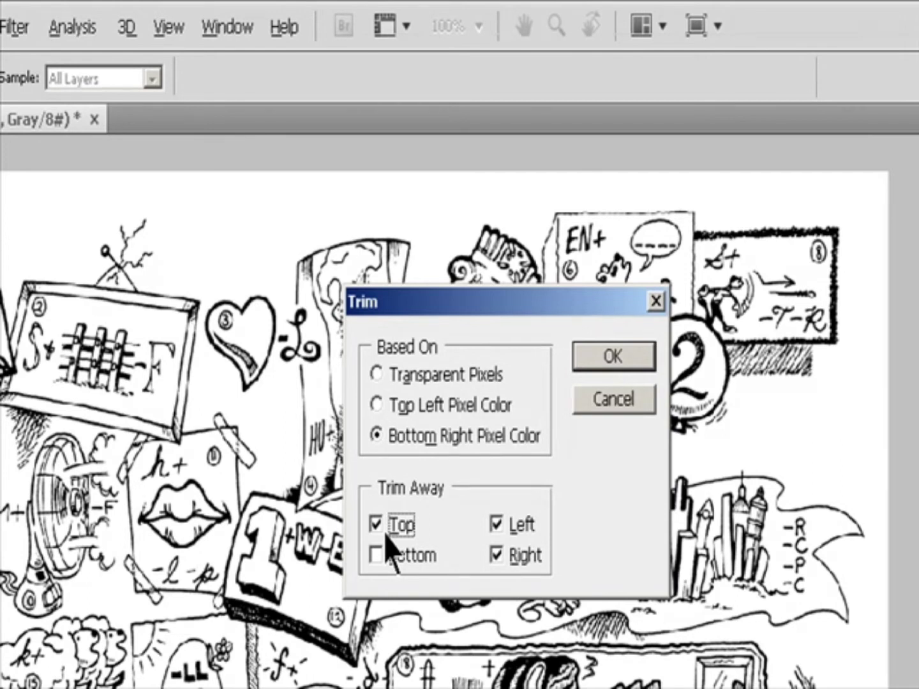
left_click(390, 558)
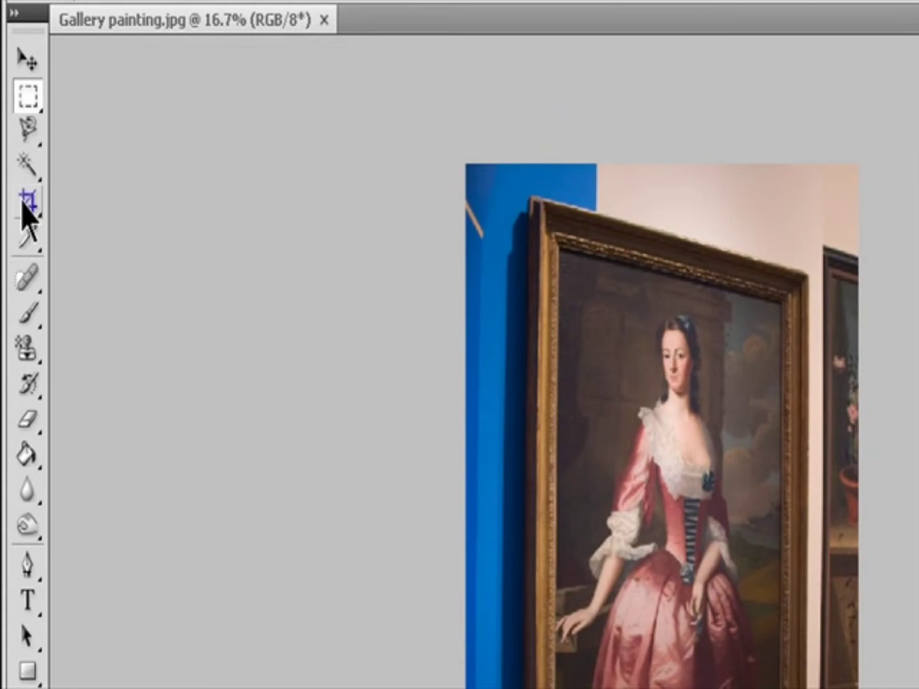
Select the Crop tool on the gallery painting image.
left_click(26, 204)
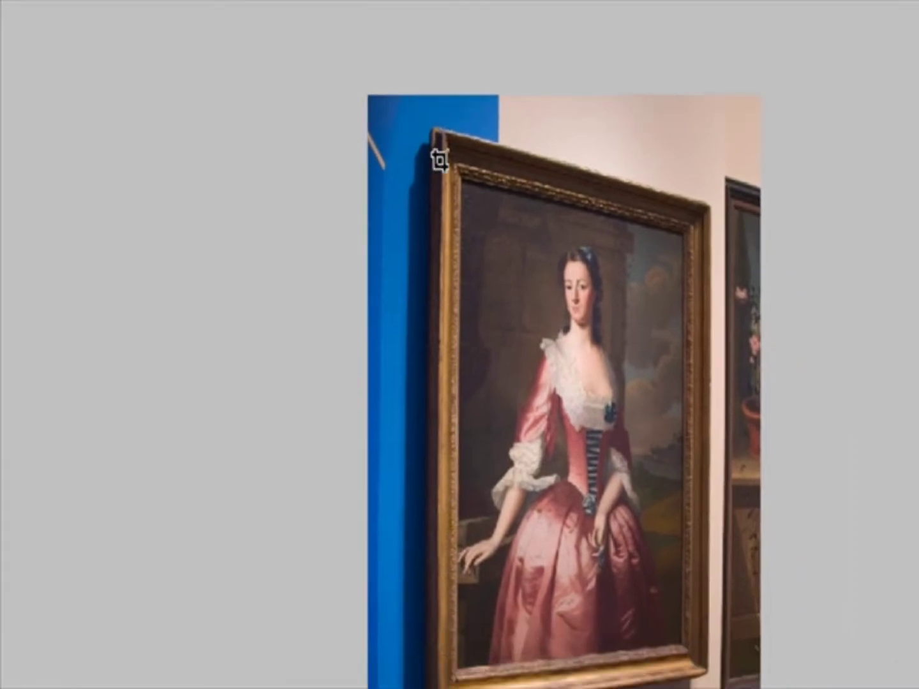
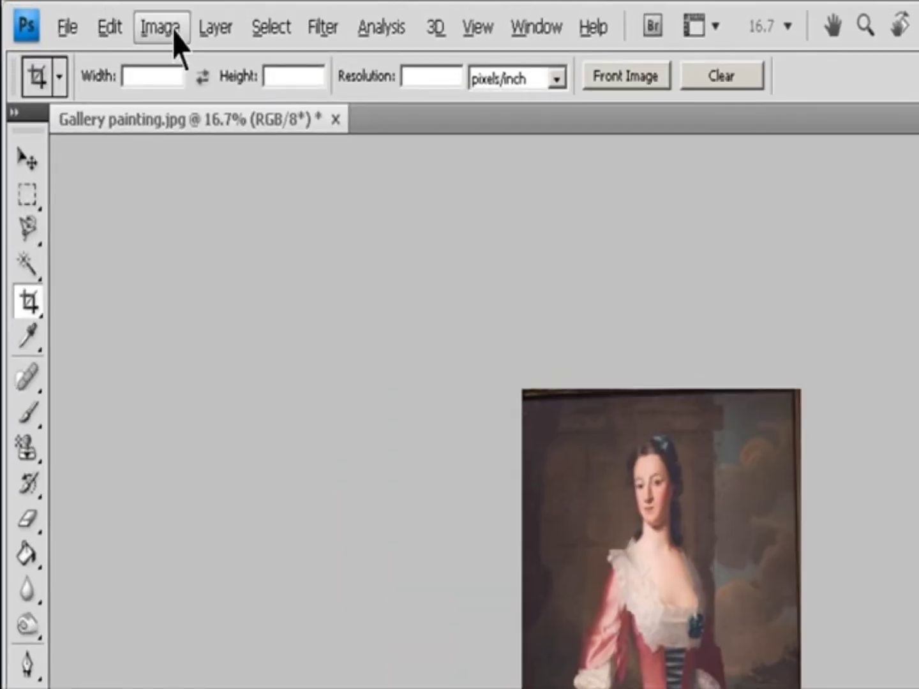
Rotate the gallery painting image 180°.
left_click(95, 16)
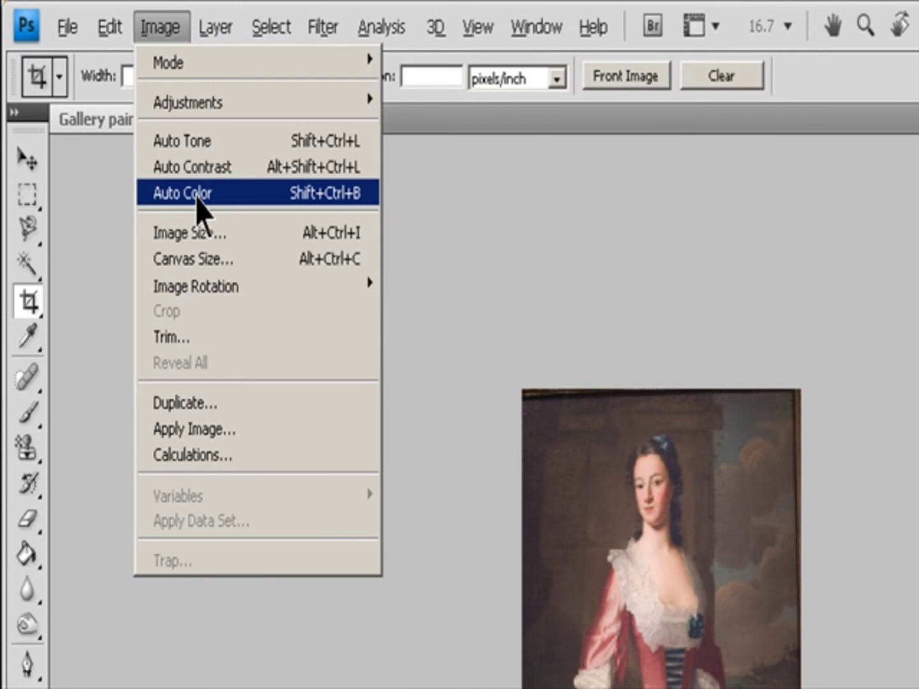
mouse_move(213, 299)
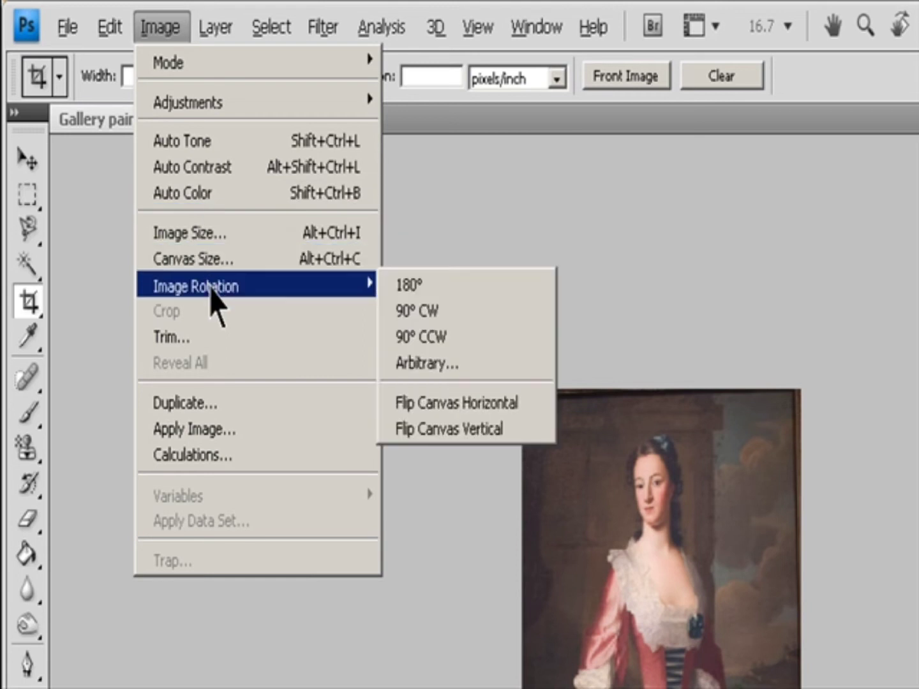
left_click(387, 305)
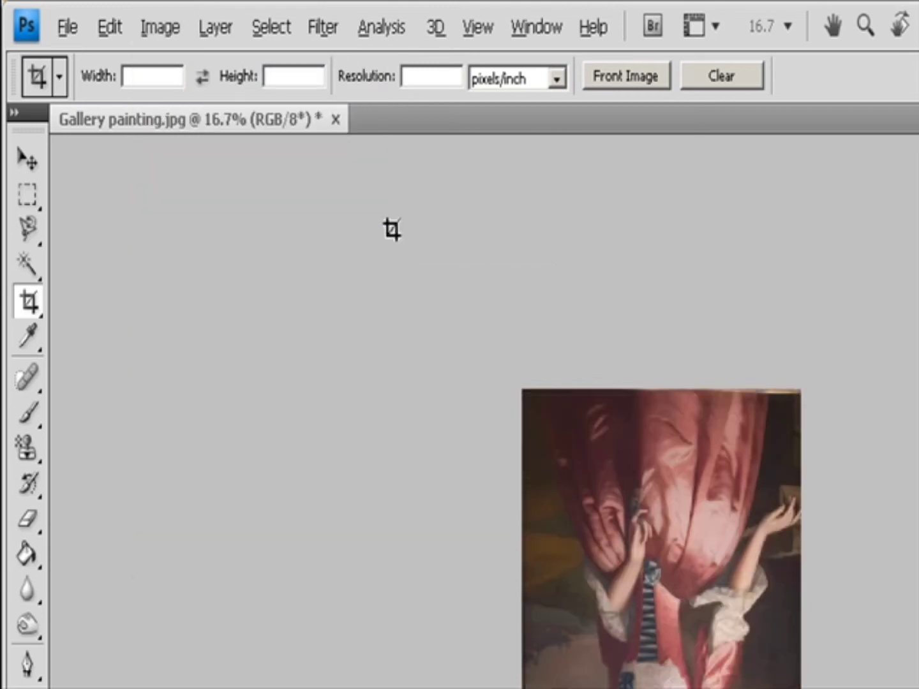
Rotate the painting 90° clockwise.
left_click(159, 31)
mouse_move(221, 295)
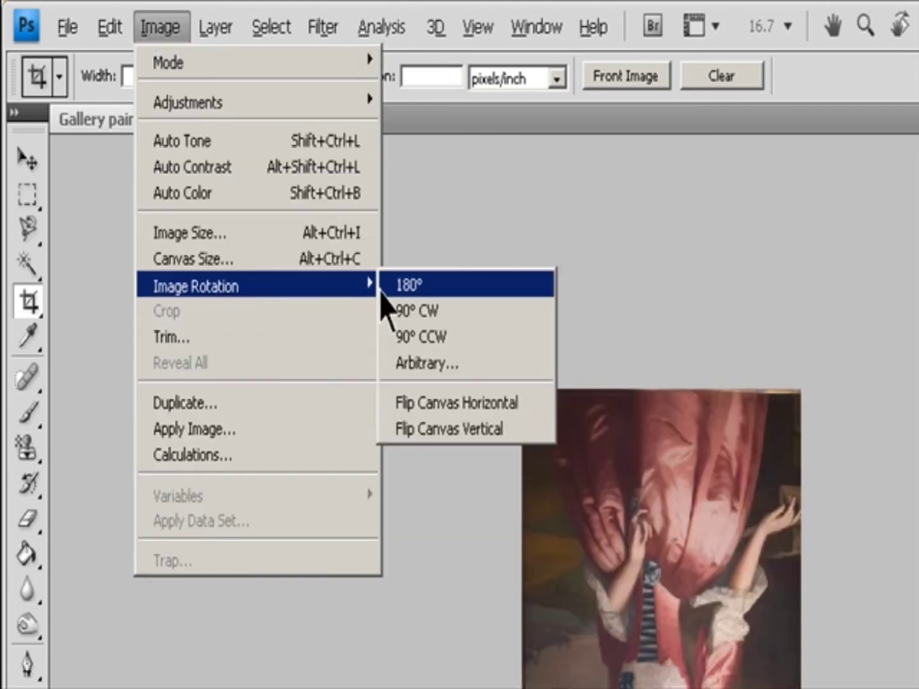
left_click(421, 313)
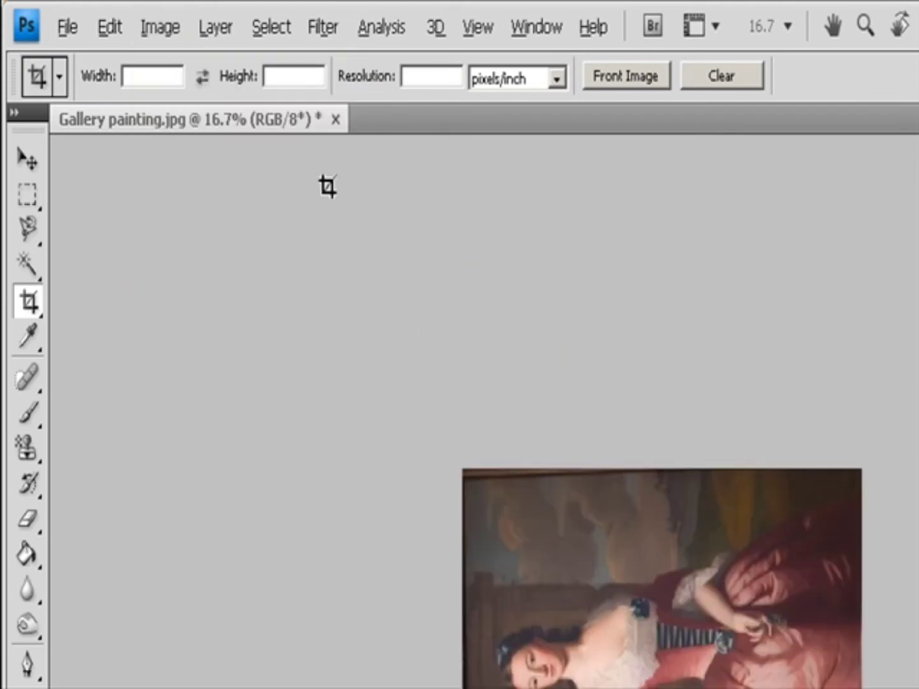
Rotate the painting 90° counterclockwise.
left_click(167, 28)
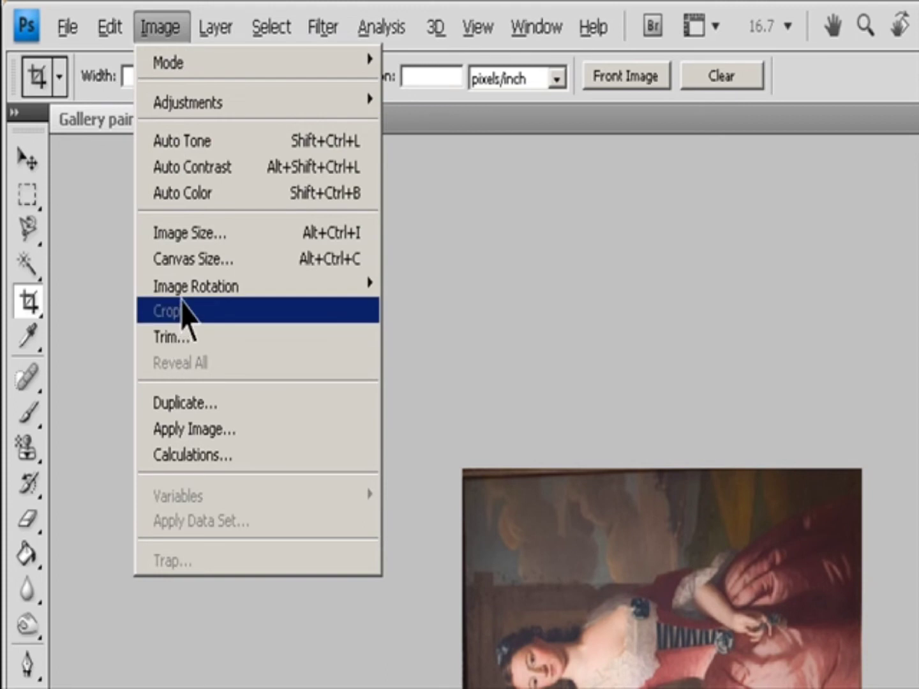
mouse_move(199, 281)
left_click(403, 336)
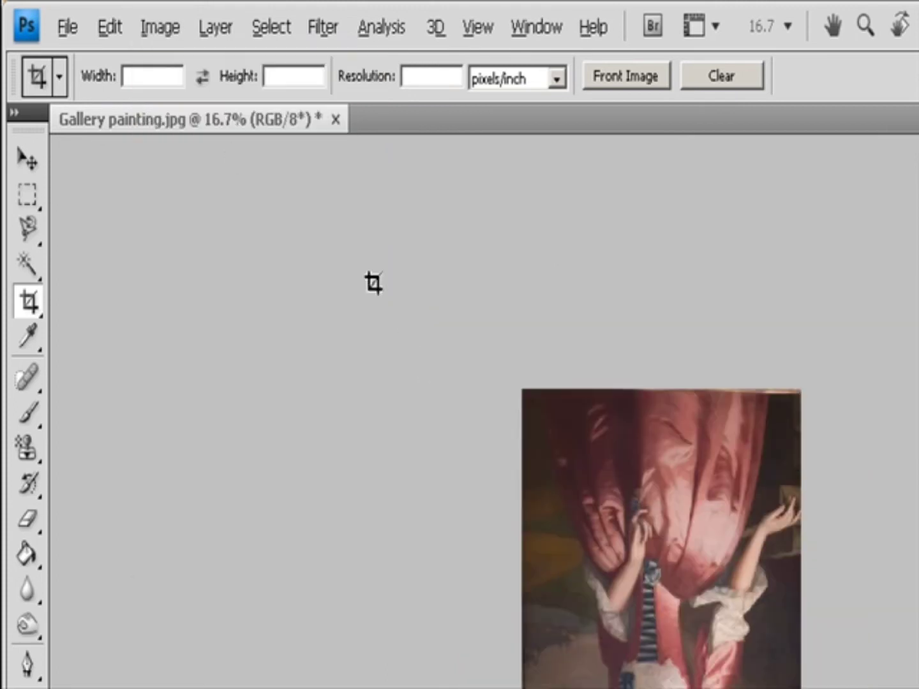
Rotate the canvas by an arbitrary angle of 90° clockwise.
left_click(158, 27)
mouse_move(251, 299)
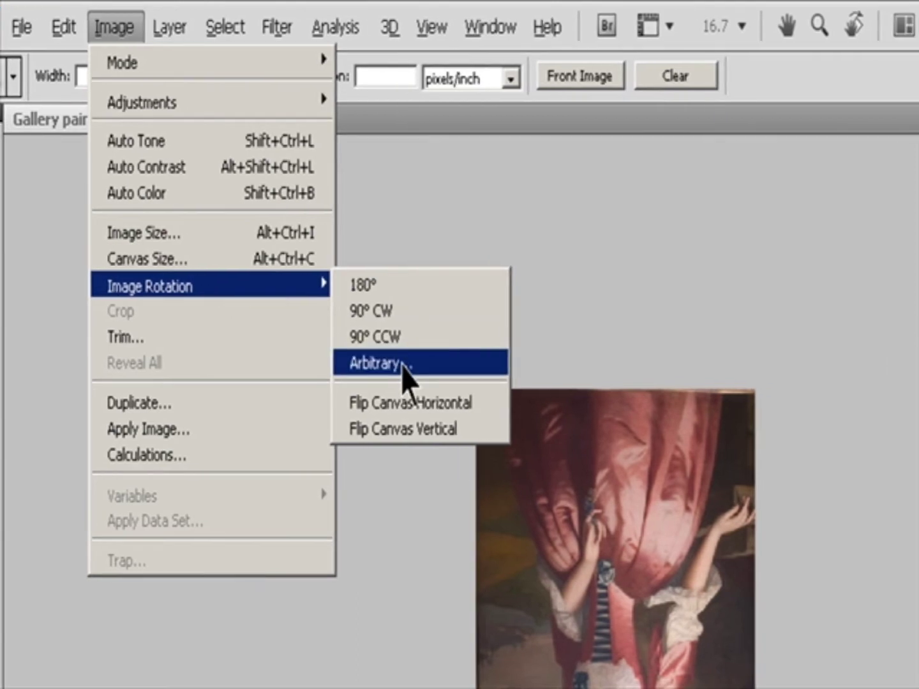
left_click(446, 363)
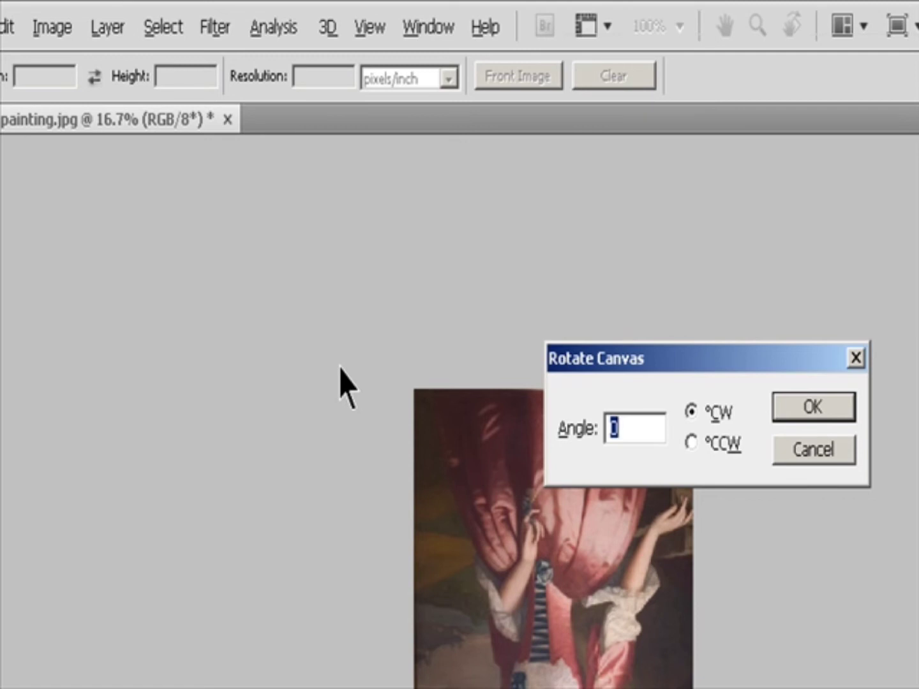
type("90")
key("Return")
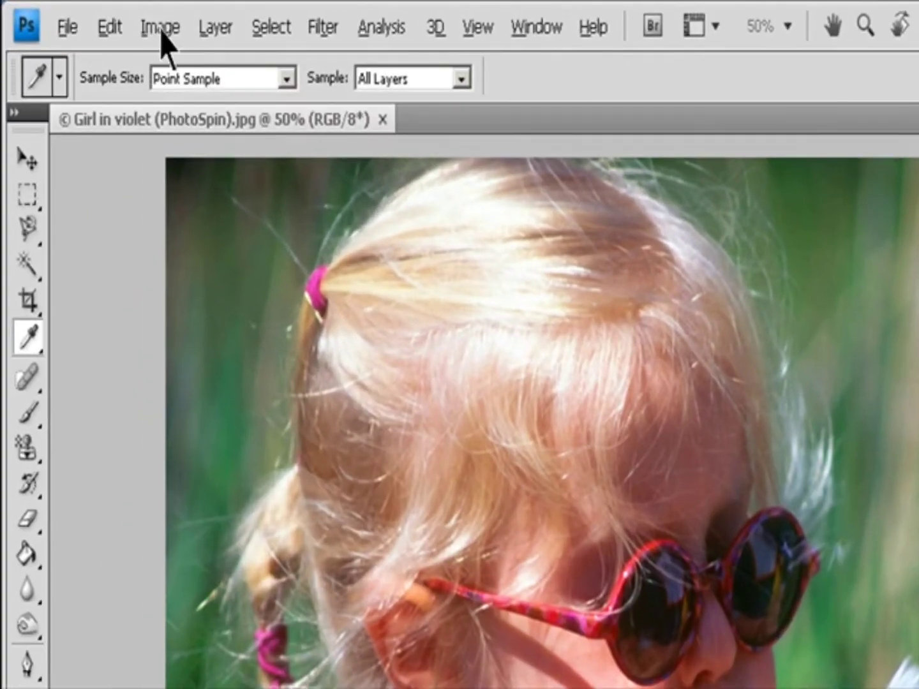
Open Variations on the girl photo and review the Shadows, Midtones, Highlights and Saturation options.
left_click(92, 19)
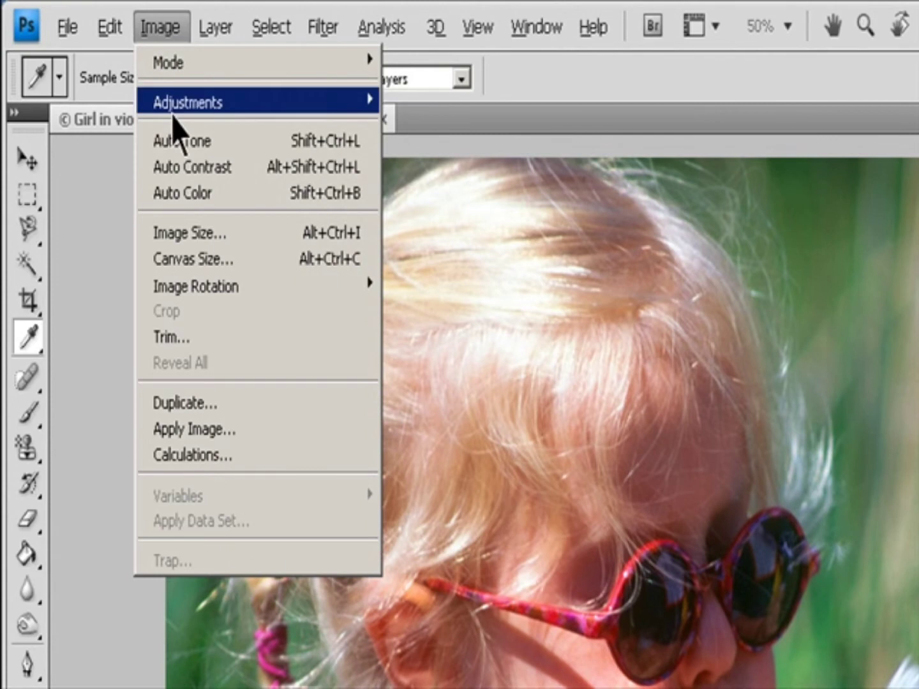
mouse_move(182, 105)
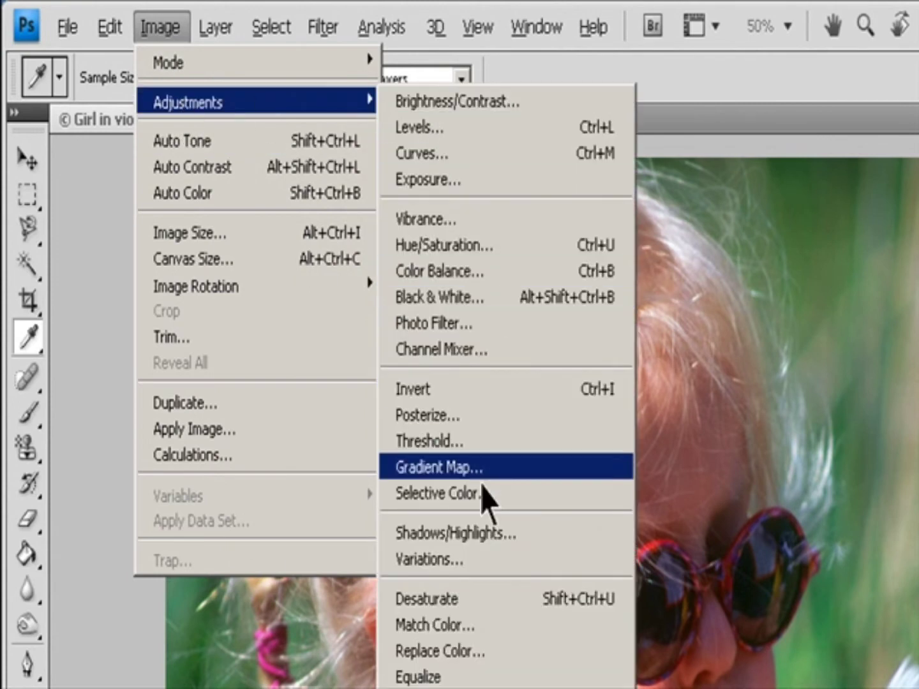
left_click(476, 560)
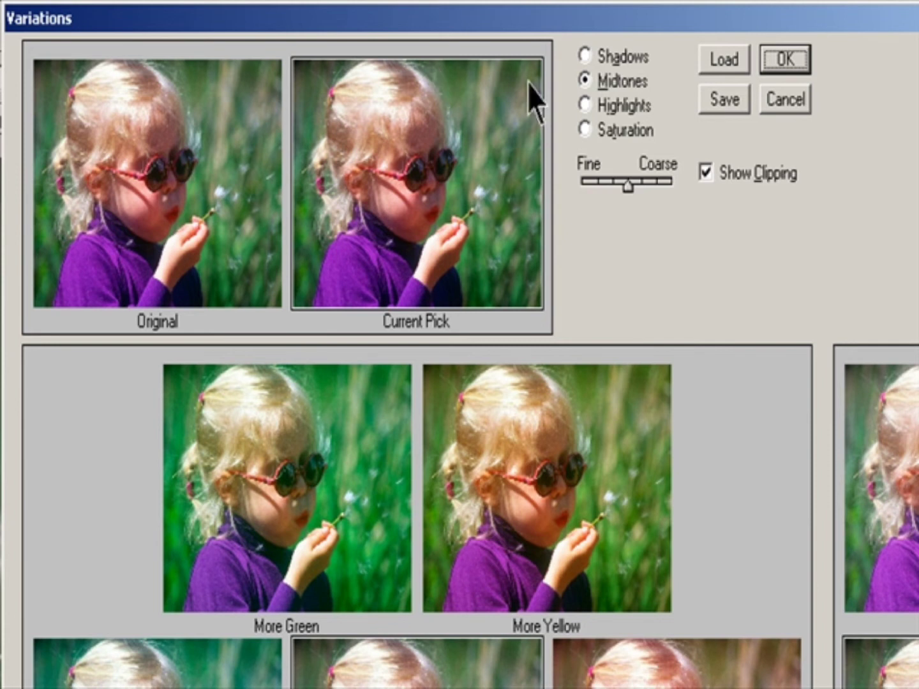
left_click(585, 57)
left_click(595, 82)
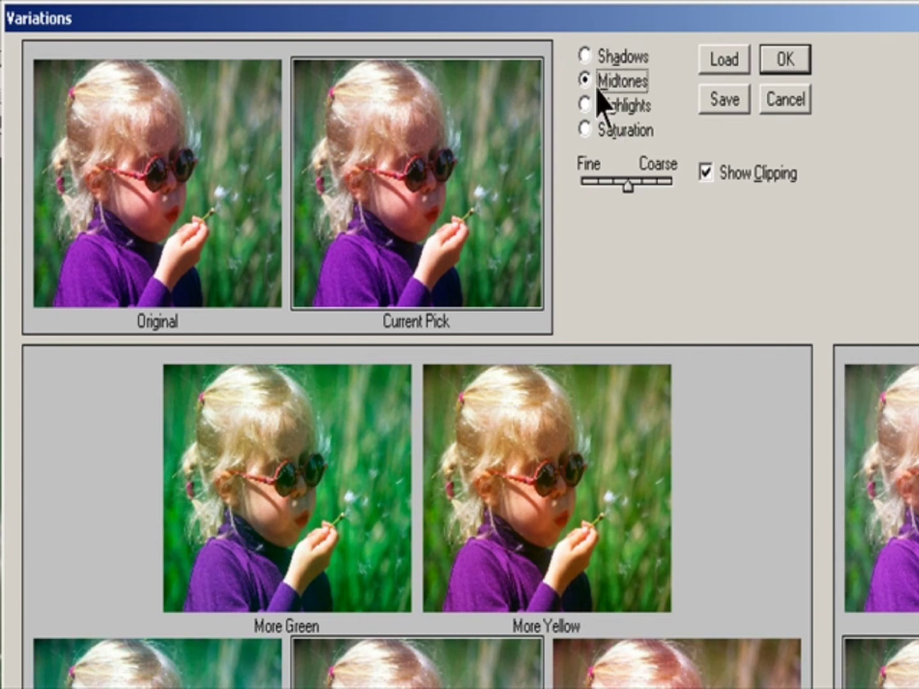
left_click(594, 106)
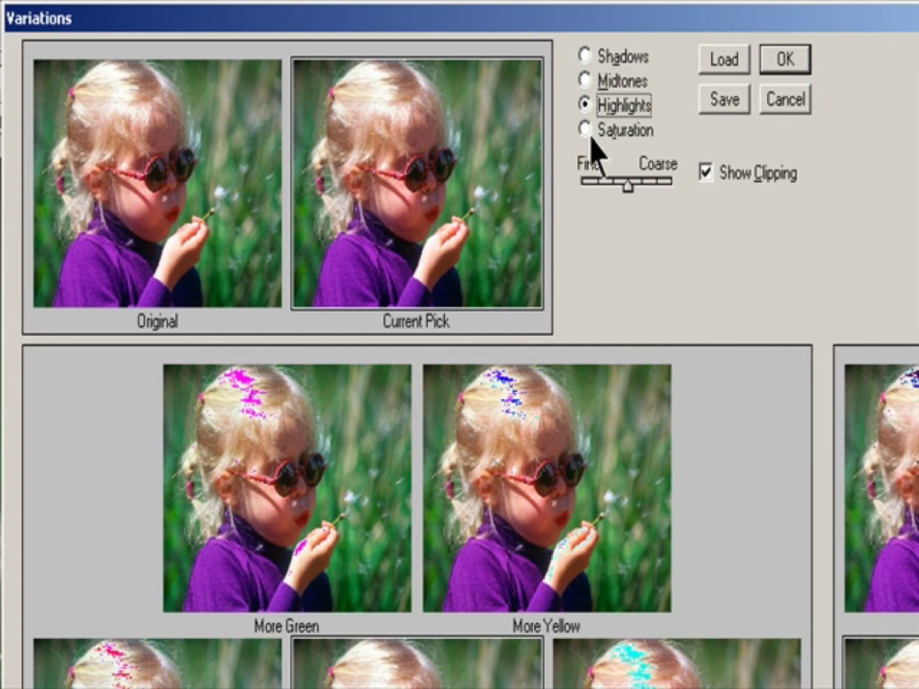
left_click(589, 130)
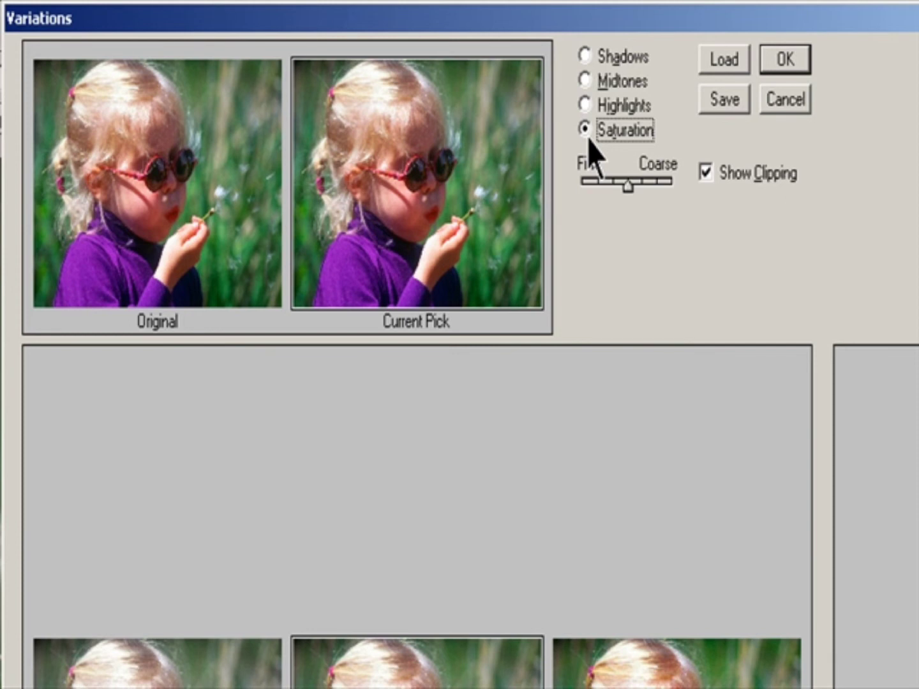
Return to Midtones and try the Fine/Coarse slider and the Show Clipping option.
left_click(588, 82)
left_click_drag(619, 186, 631, 205)
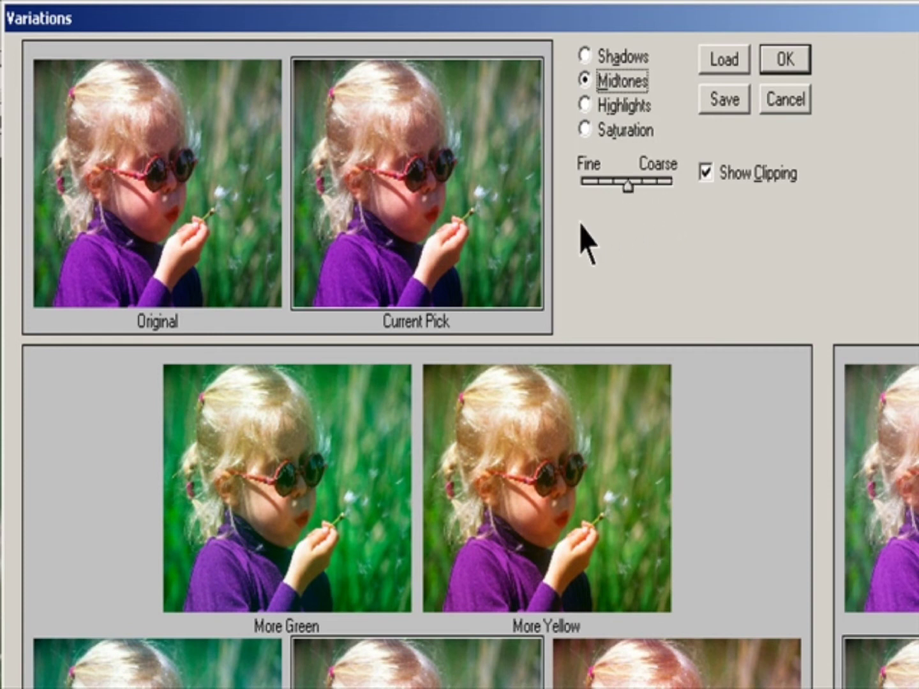
left_click(721, 177)
left_click(721, 178)
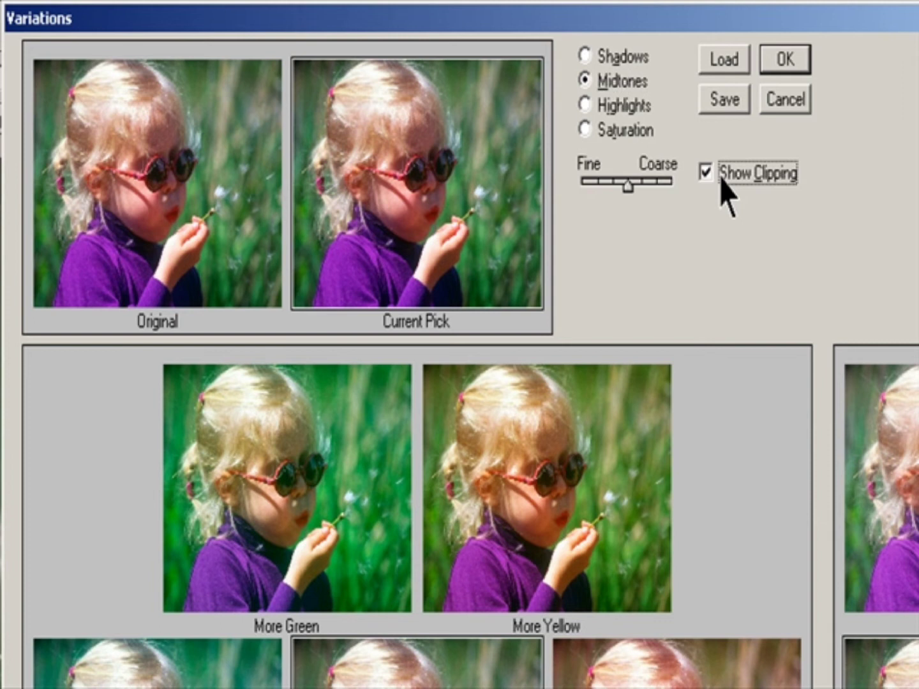
mouse_move(624, 185)
left_mouse_down()
mouse_move(653, 183)
mouse_move(601, 193)
mouse_move(642, 191)
mouse_move(619, 195)
mouse_move(630, 191)
left_mouse_up()
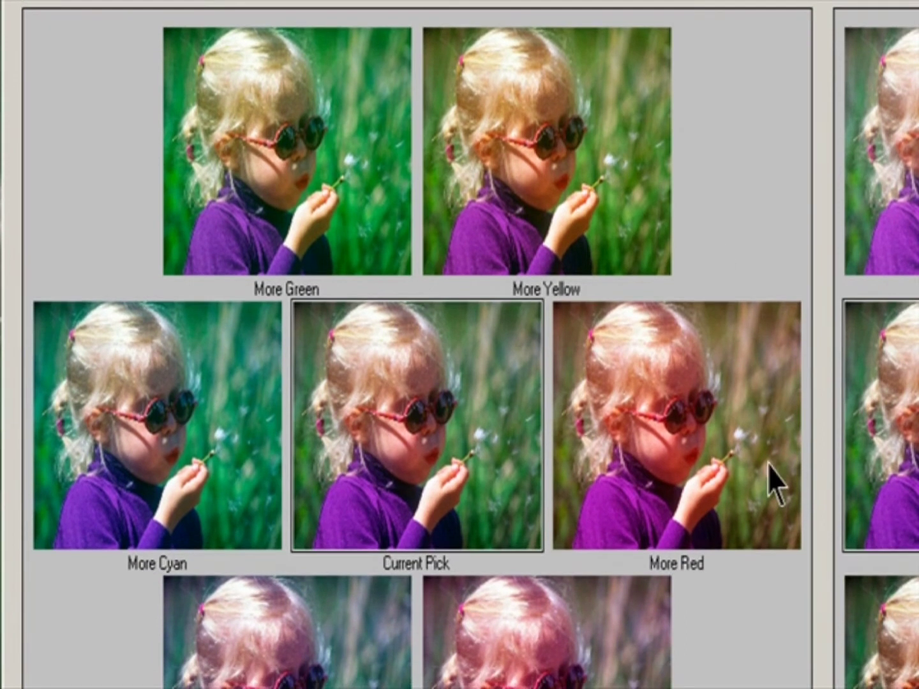
Apply More Red, More Cyan, More Yellow, More Blue, More Magenta and More Green variations to the current pick.
left_click(749, 451)
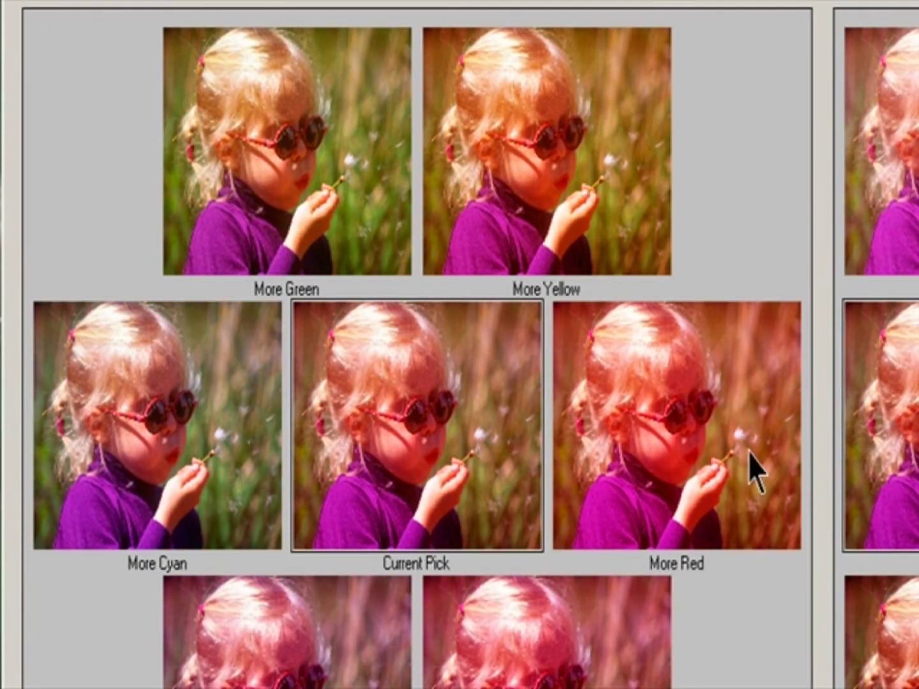
left_click(199, 449)
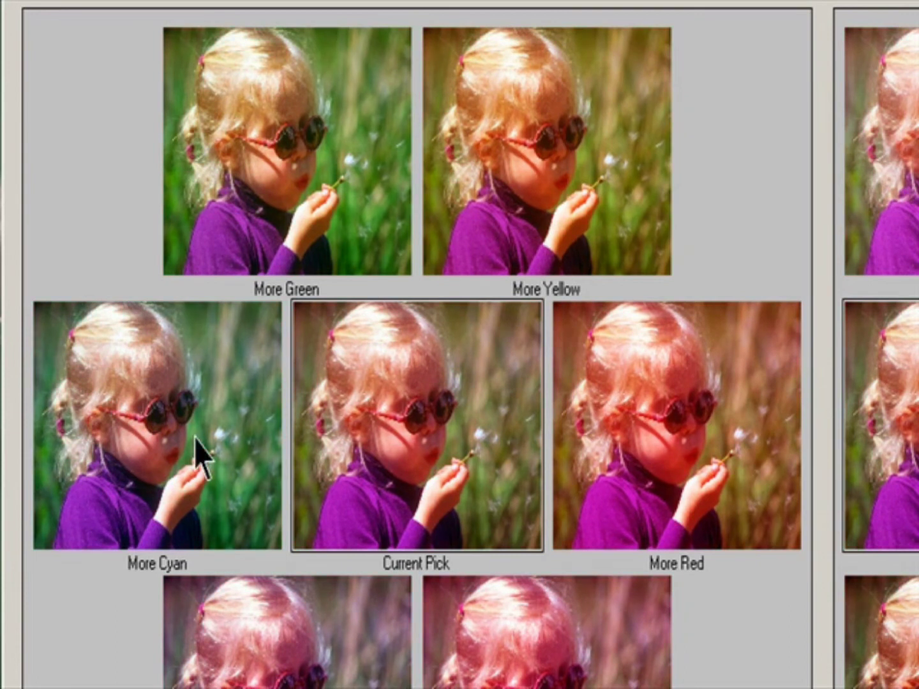
left_click(591, 184)
left_click(312, 544)
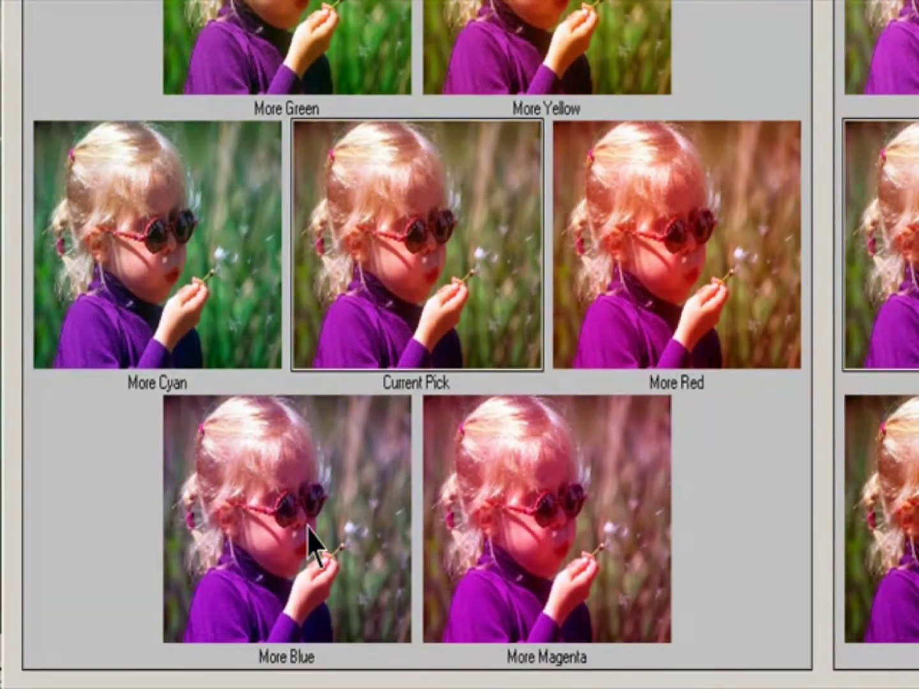
left_click(510, 628)
left_click(283, 226)
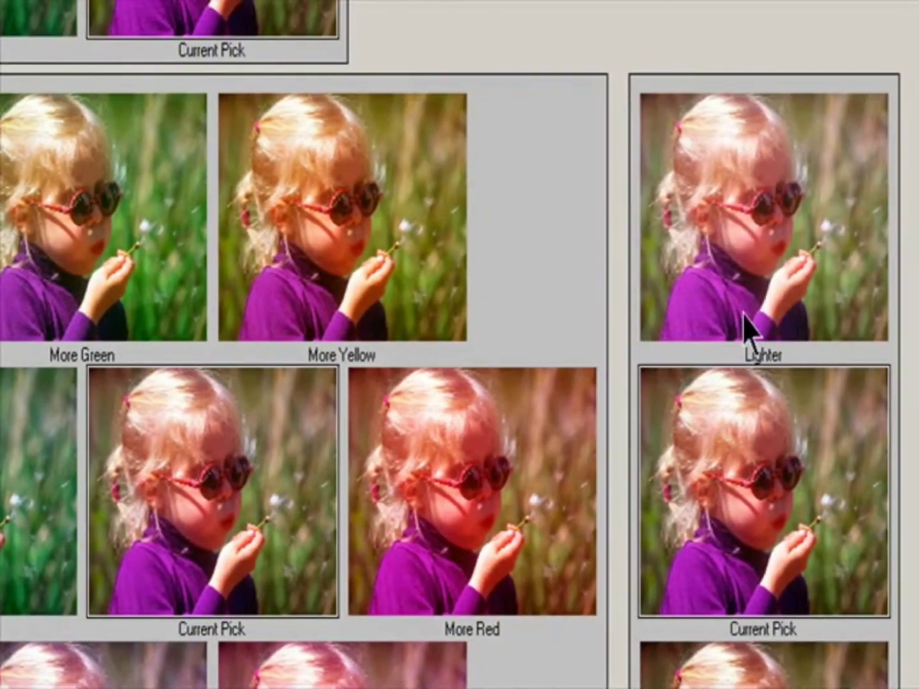
Add more red to the current pick and make it darker twice.
left_click(739, 294)
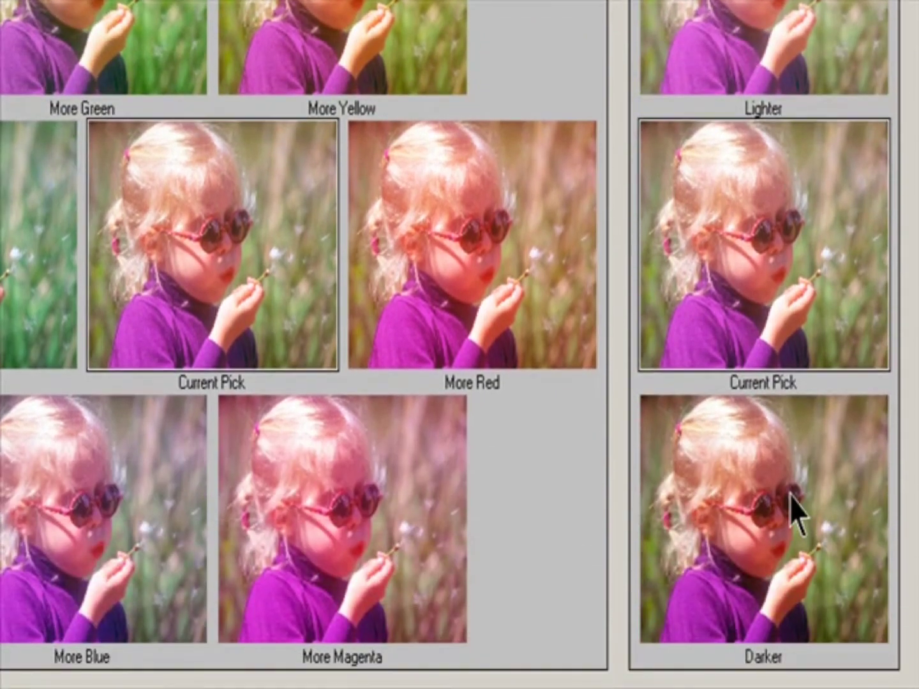
left_click(792, 503)
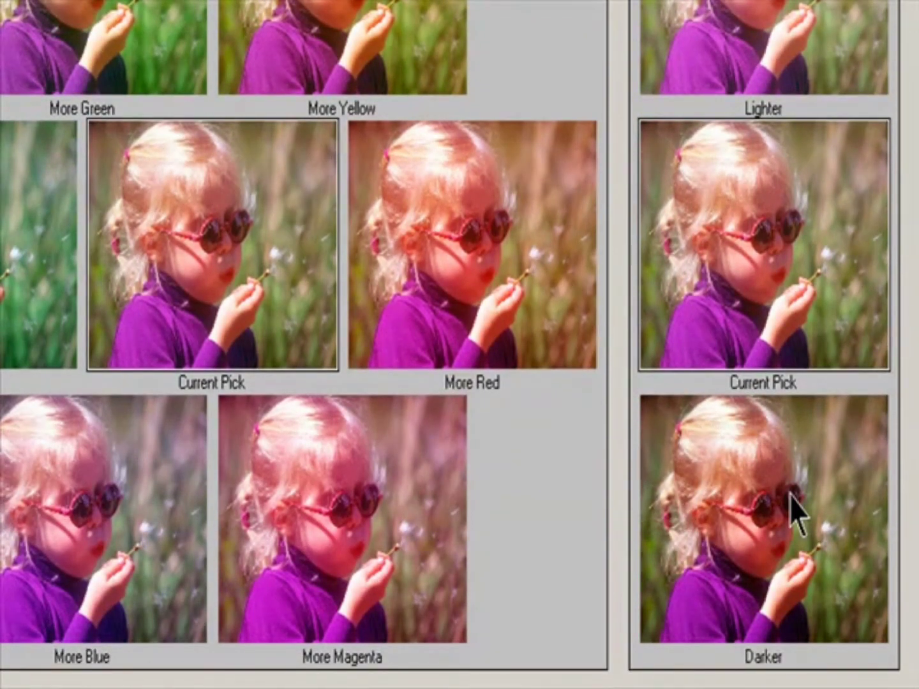
left_click(791, 503)
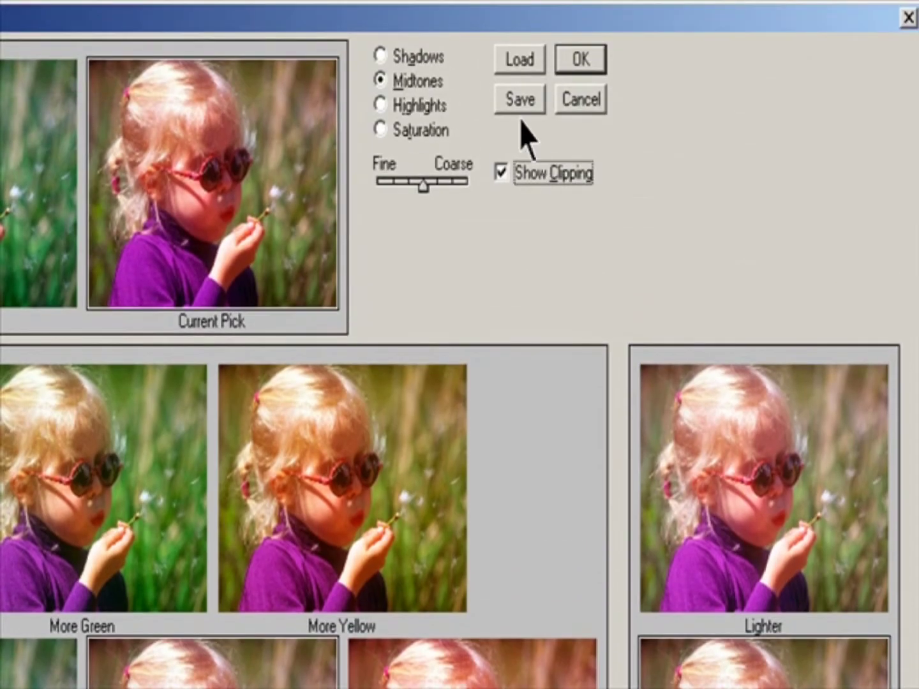
Save the variation settings as Variation1 and apply the Variations adjustment.
left_click(524, 101)
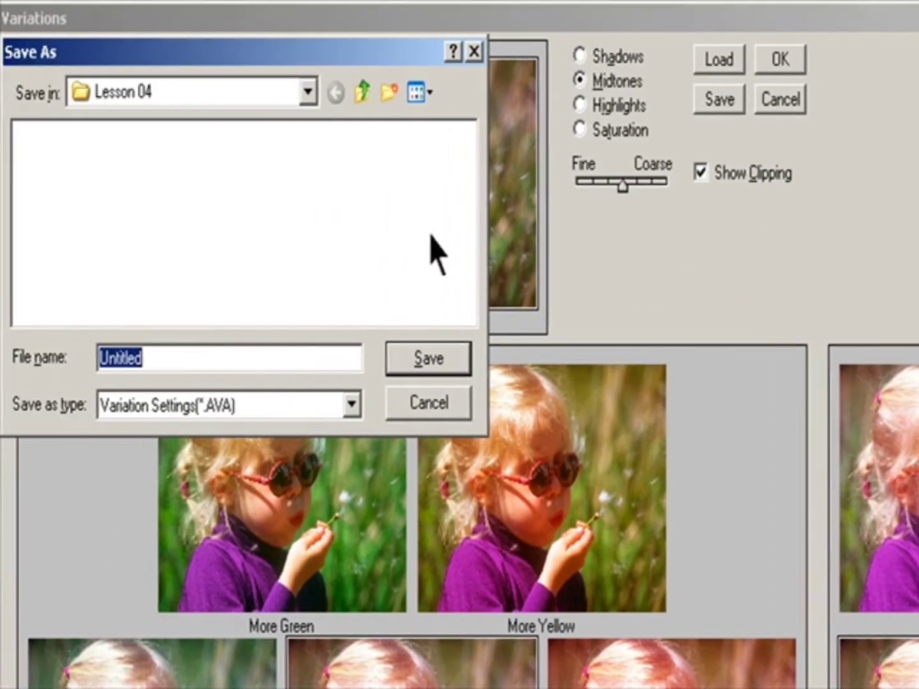
left_click_drag(187, 358, 2, 383)
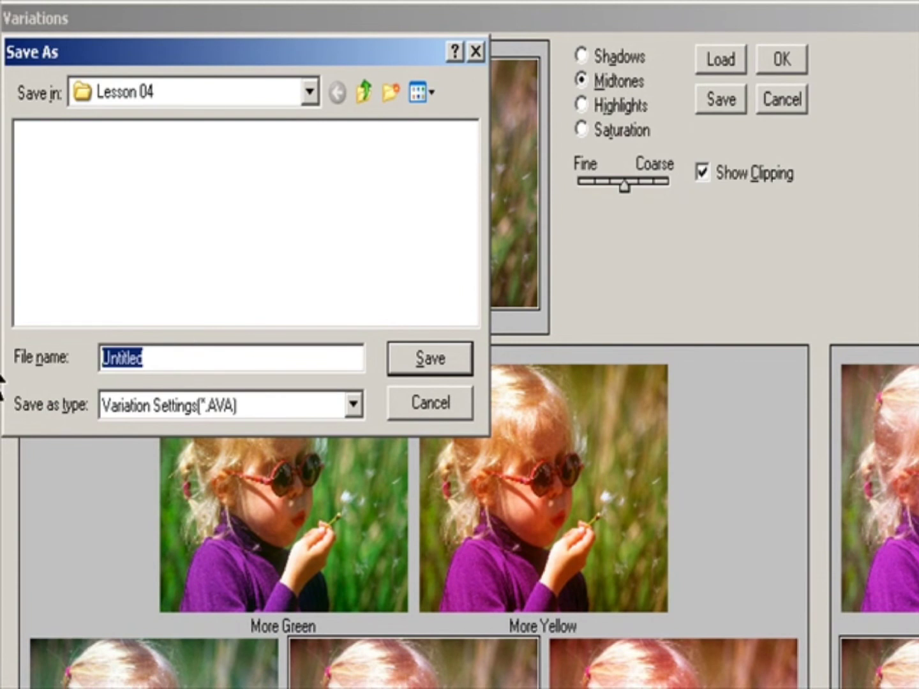
type("Var")
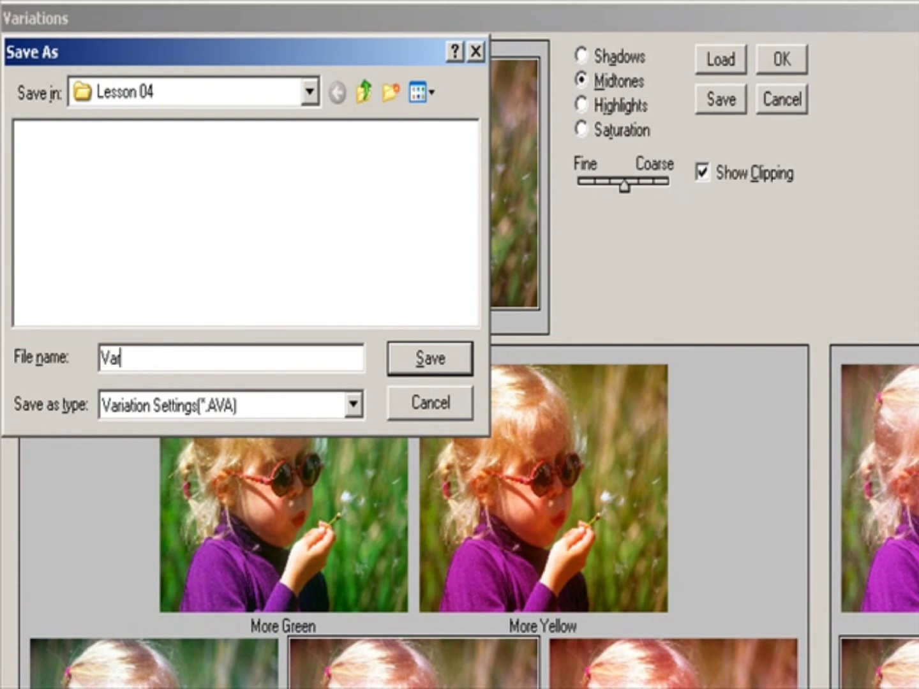
type("iation1")
key("Return")
left_click(780, 62)
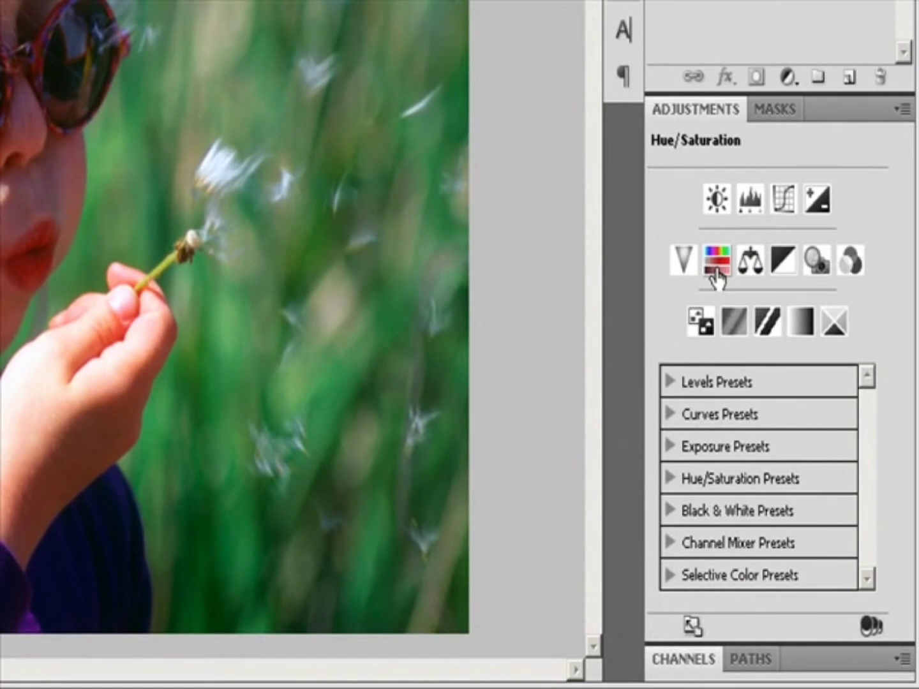
Add a Hue/Saturation adjustment layer to the girl photo.
left_click(899, 110)
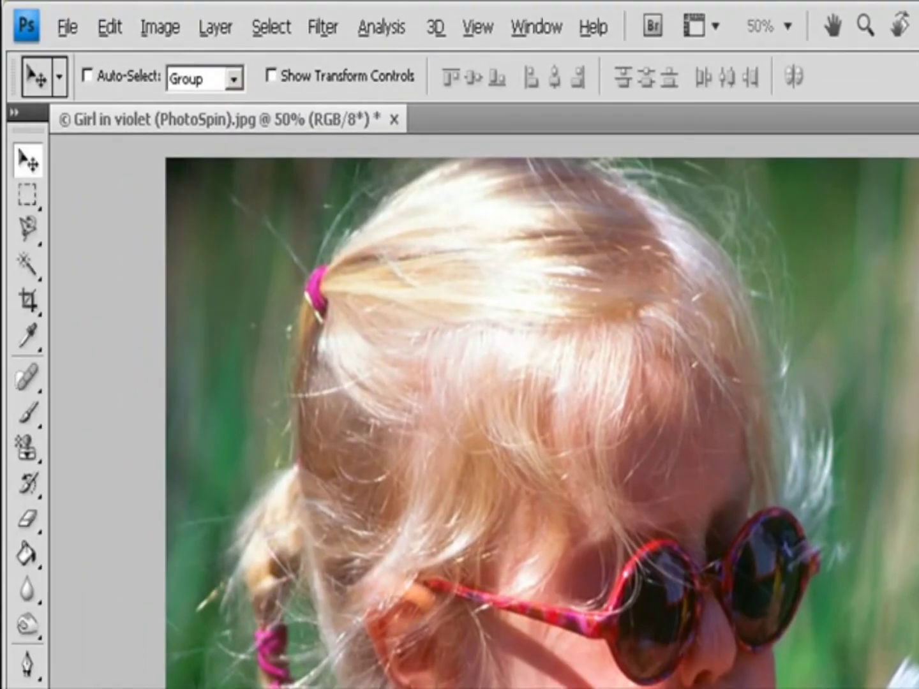
left_click(215, 28)
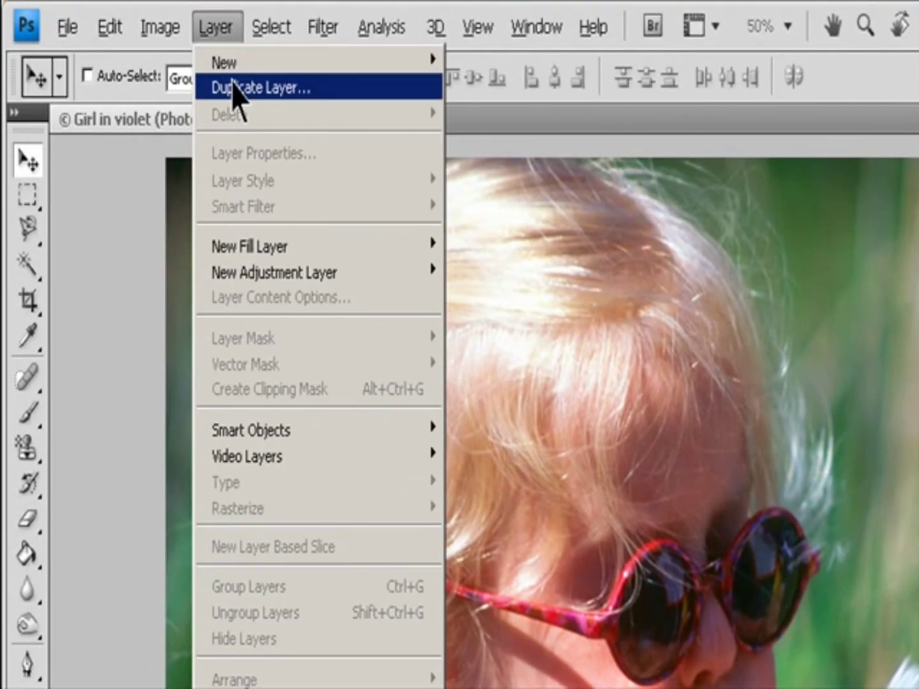
mouse_move(272, 276)
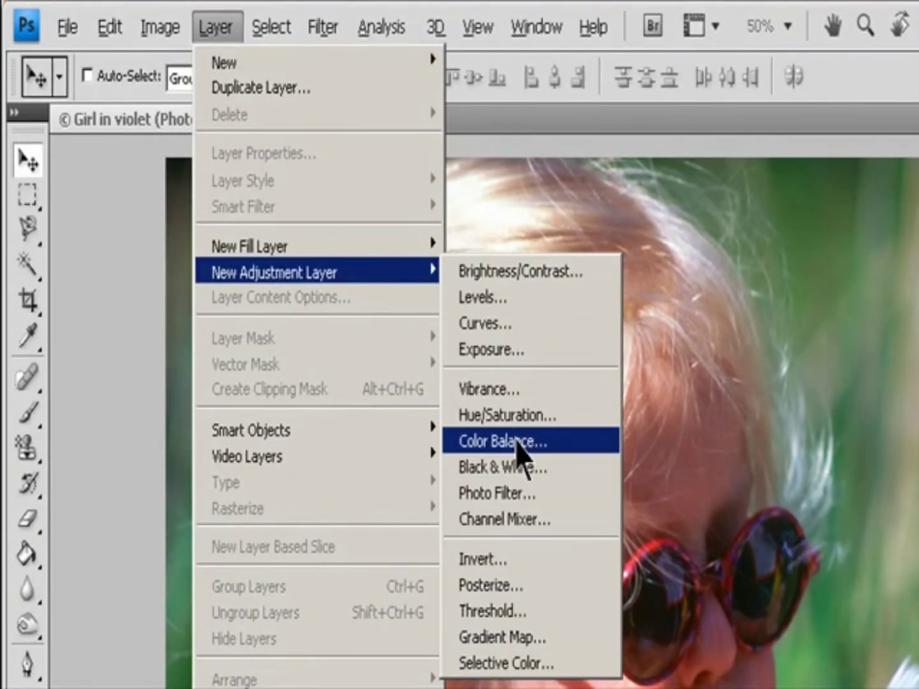
left_click(501, 426)
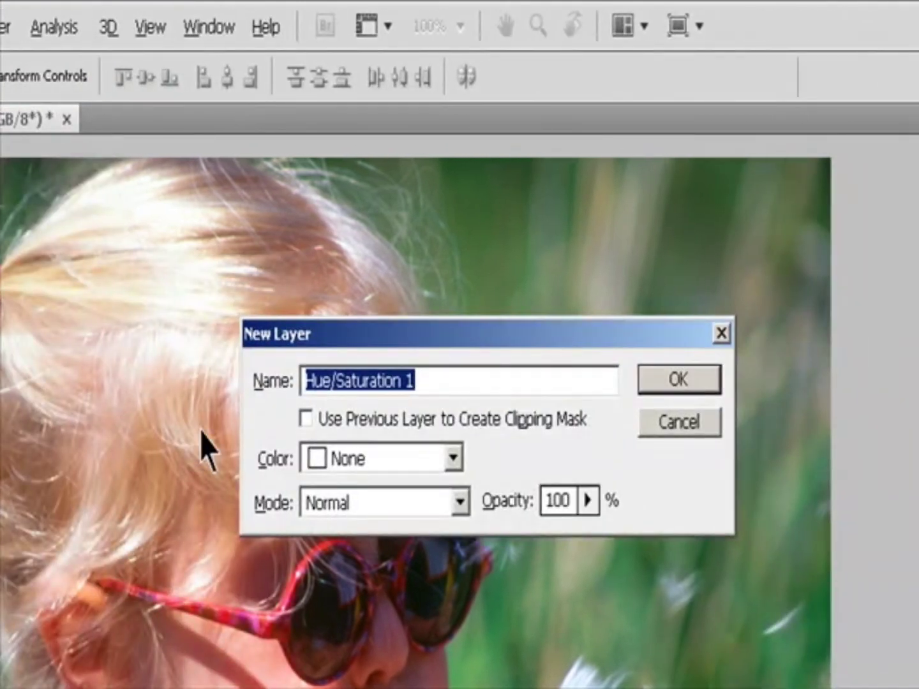
left_click(667, 377)
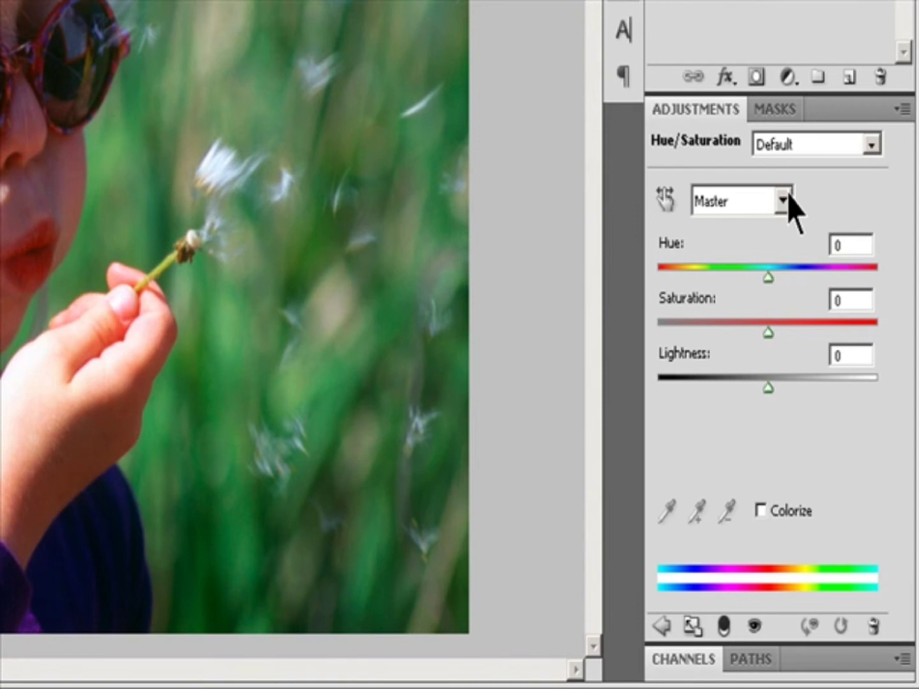
Edit the Blues range: set Hue to -32, push Saturation to its maximum and raise Lightness.
left_click(784, 200)
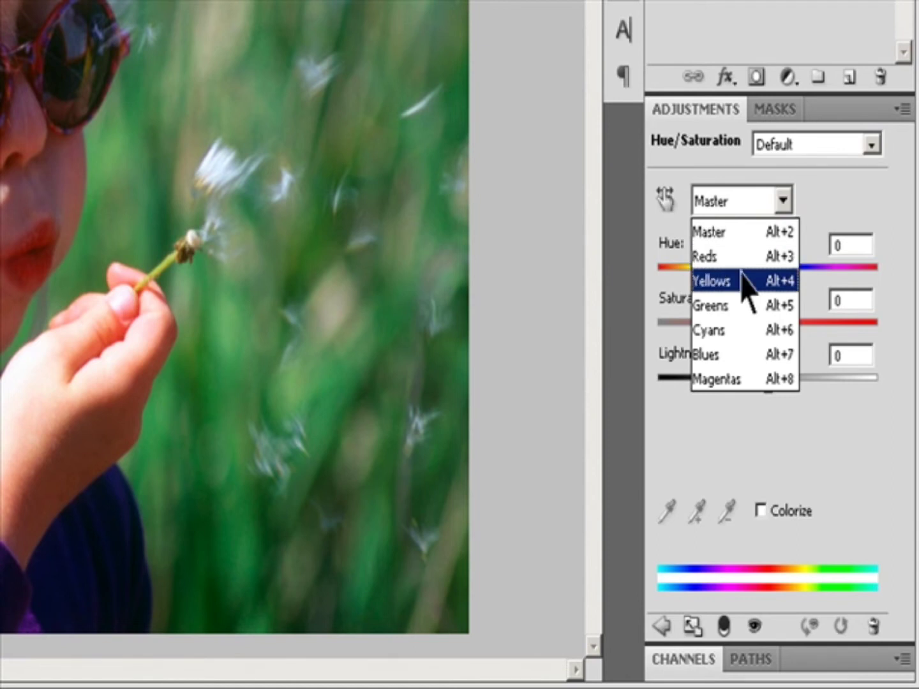
left_click(740, 355)
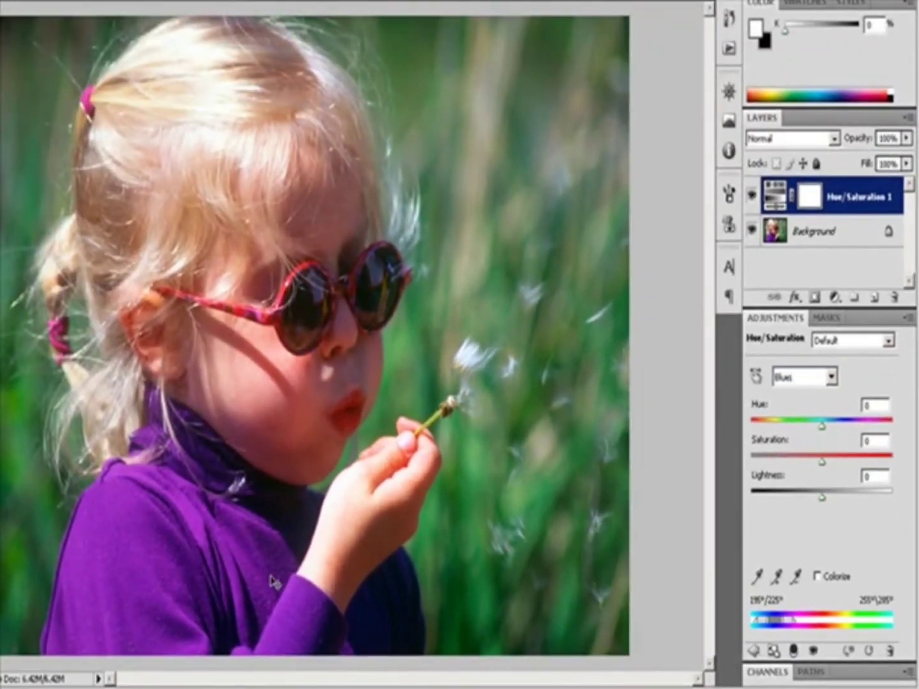
left_click_drag(822, 427, 802, 447)
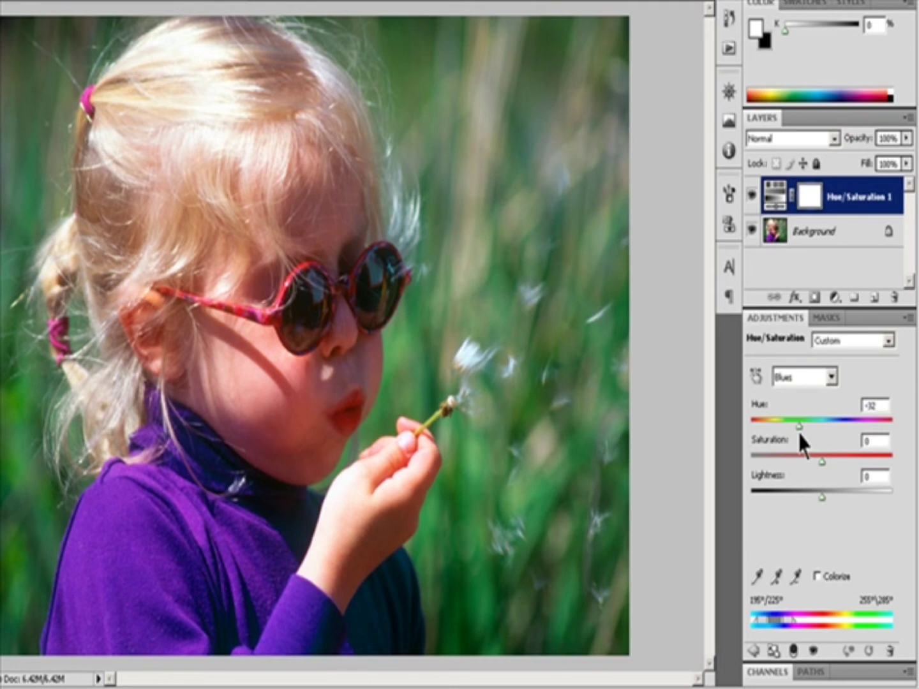
left_click_drag(821, 461, 892, 466)
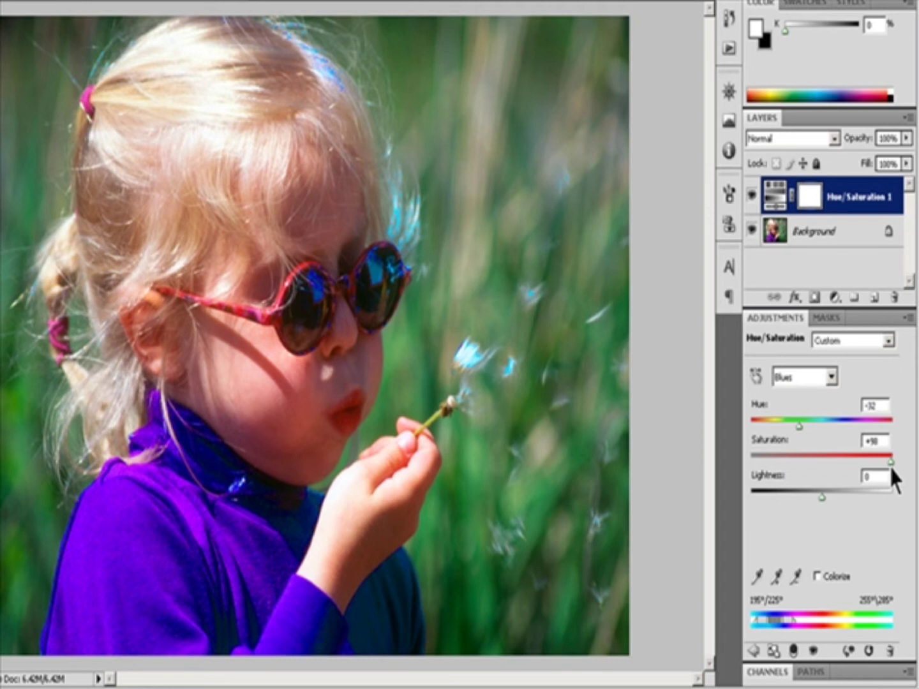
mouse_move(822, 496)
left_mouse_down()
mouse_move(729, 499)
mouse_move(840, 495)
left_mouse_up()
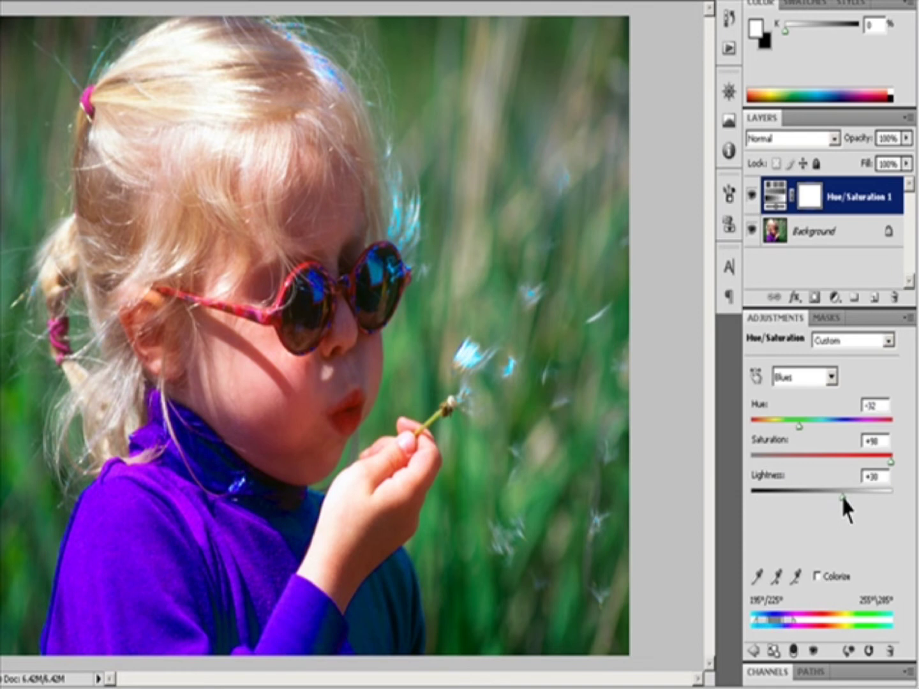
left_click_drag(840, 494, 859, 495)
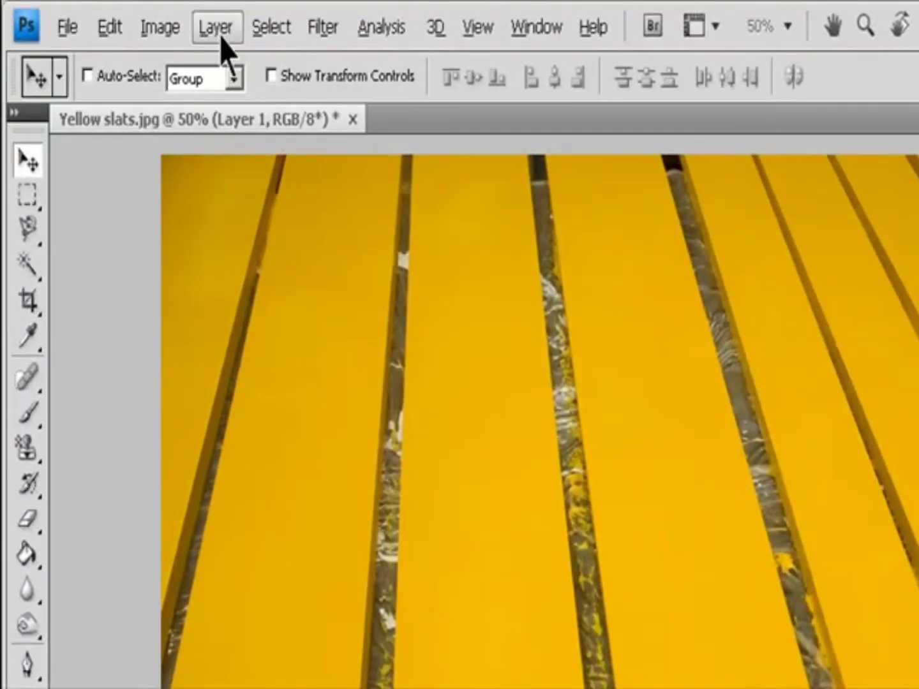
Add a Hue/Saturation adjustment layer to the yellow slats image.
left_click(125, 18)
mouse_move(295, 272)
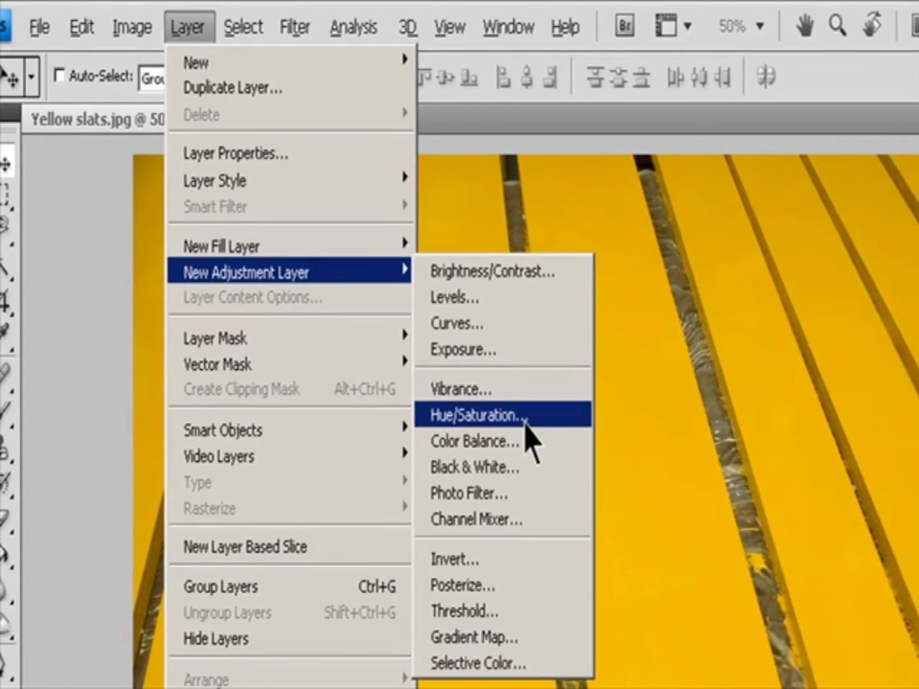
left_click(553, 418)
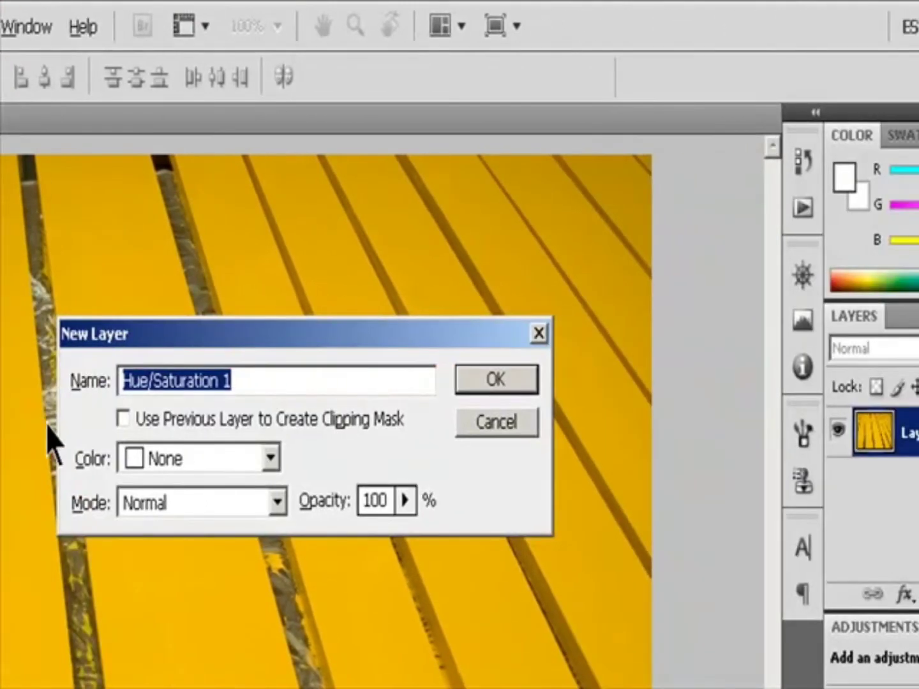
left_click(495, 381)
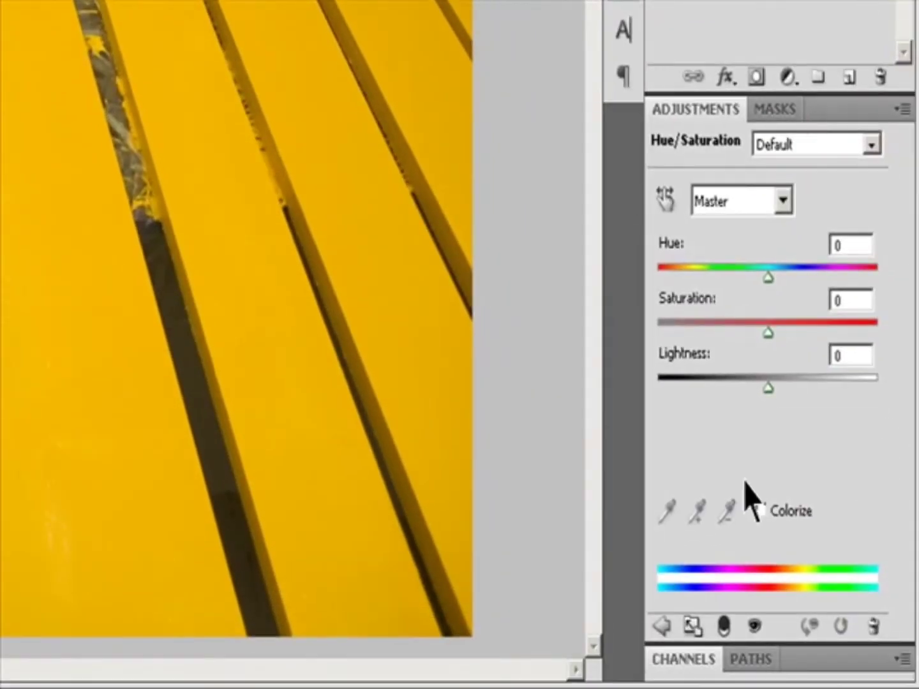
Try switching the Colorize option on and off again.
left_click(760, 510)
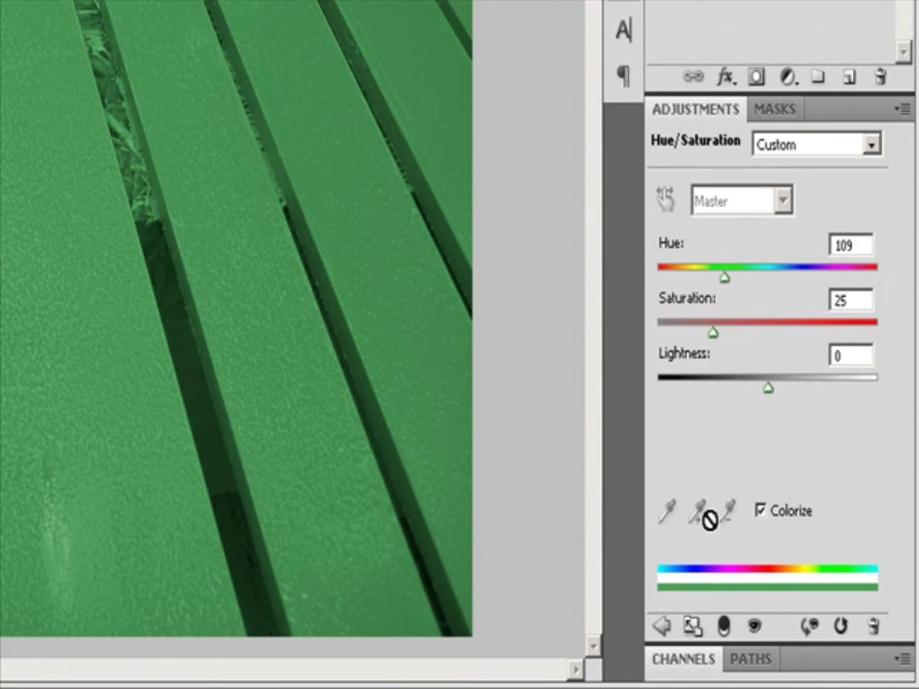
left_click(763, 511)
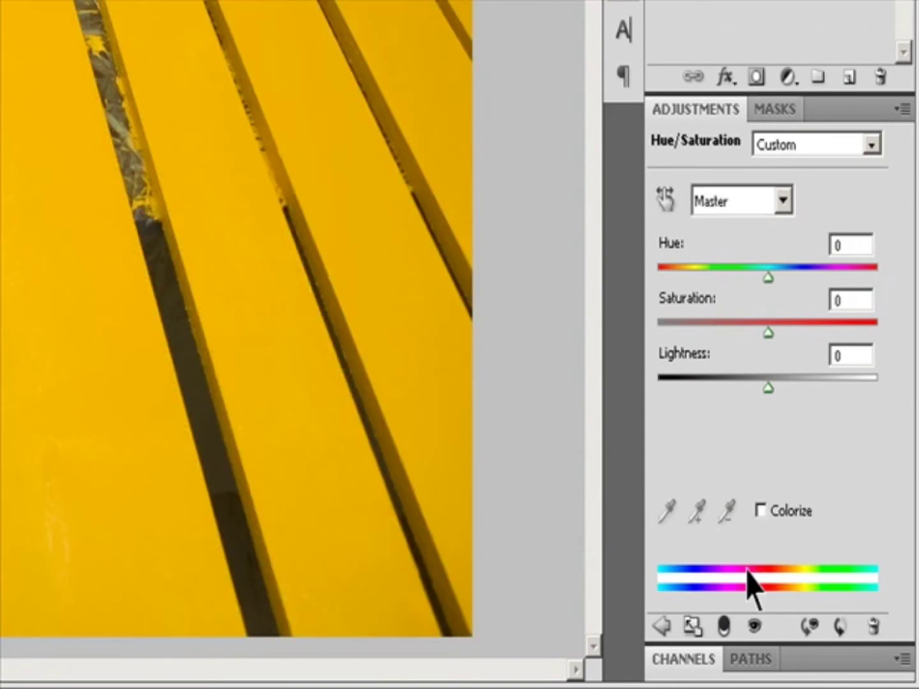
left_click(762, 510)
left_click(762, 511)
Select the Yellows range and shift its color range sliders toward the reds.
left_click(781, 201)
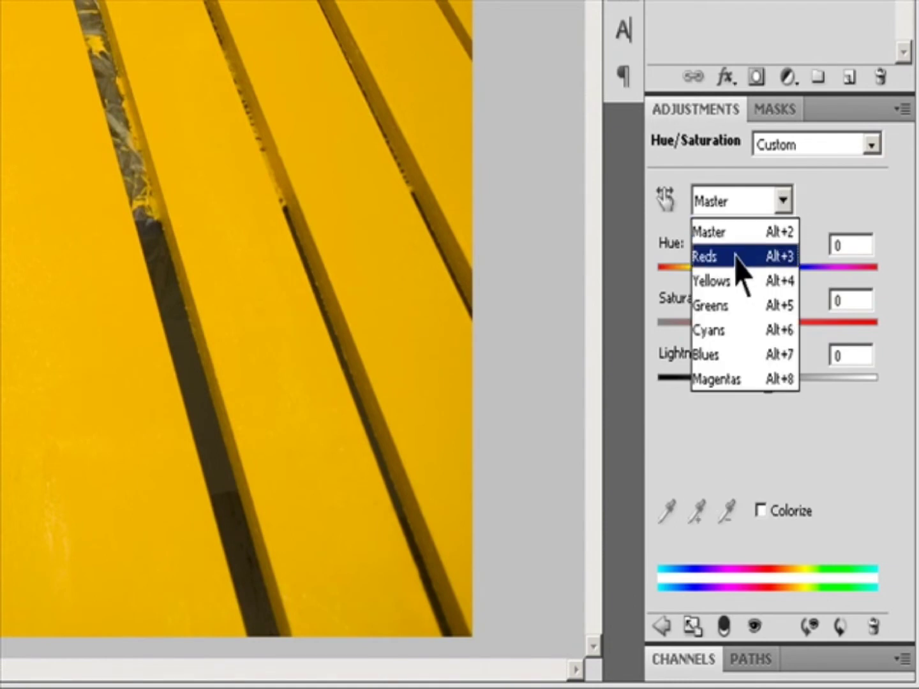
left_click(716, 282)
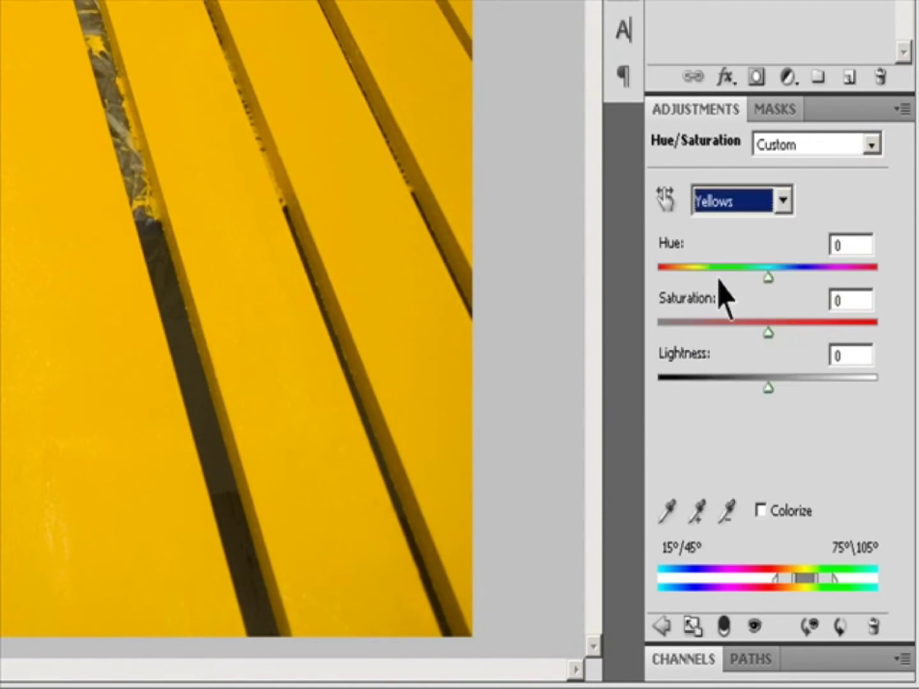
left_click_drag(778, 579, 728, 581)
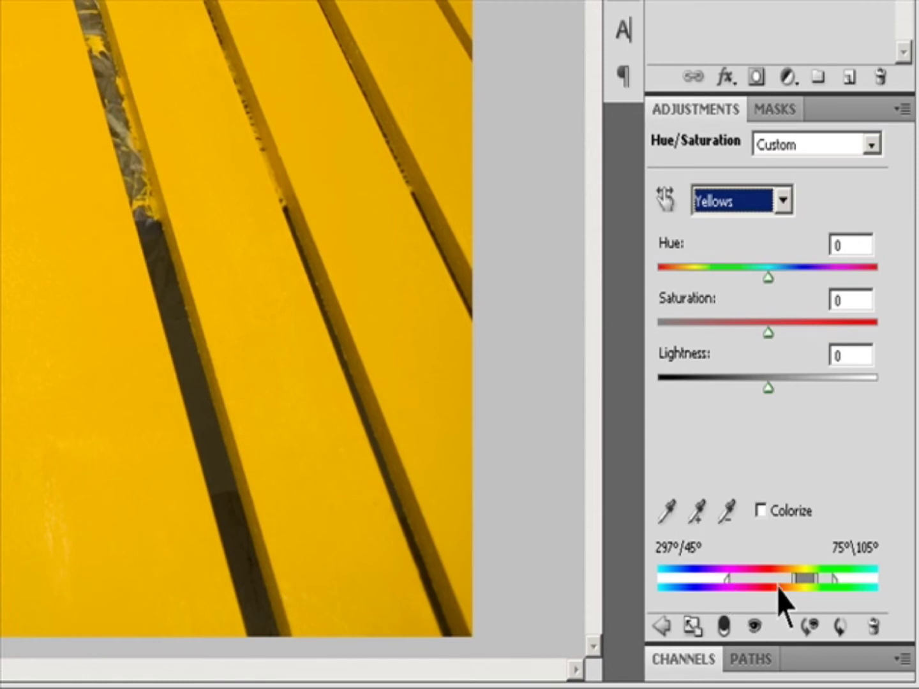
left_click_drag(794, 580, 748, 581)
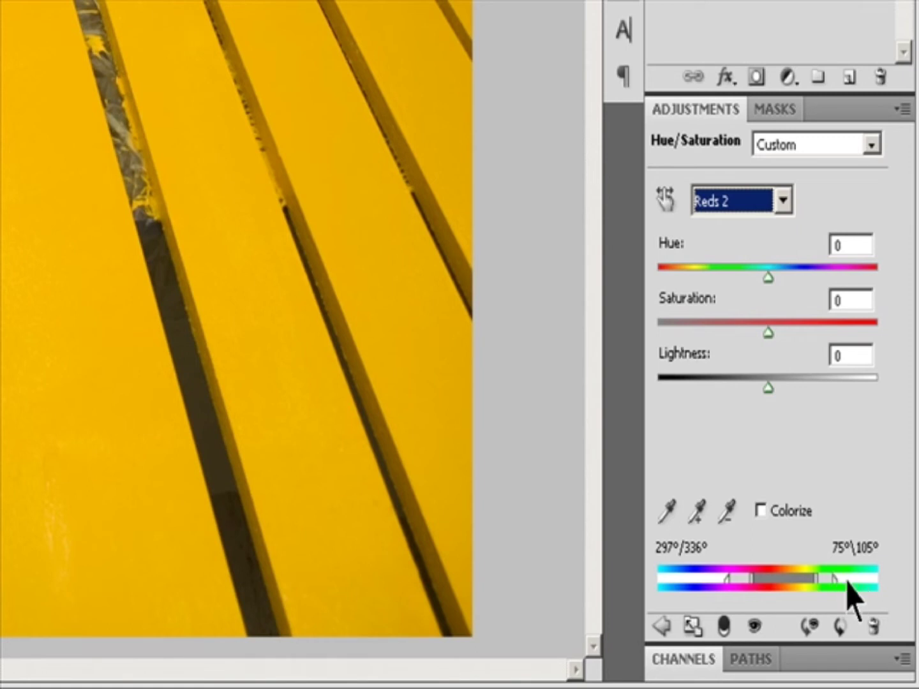
Sample the slat color with the eyedropper, adding a second sample to the range.
left_click(674, 508)
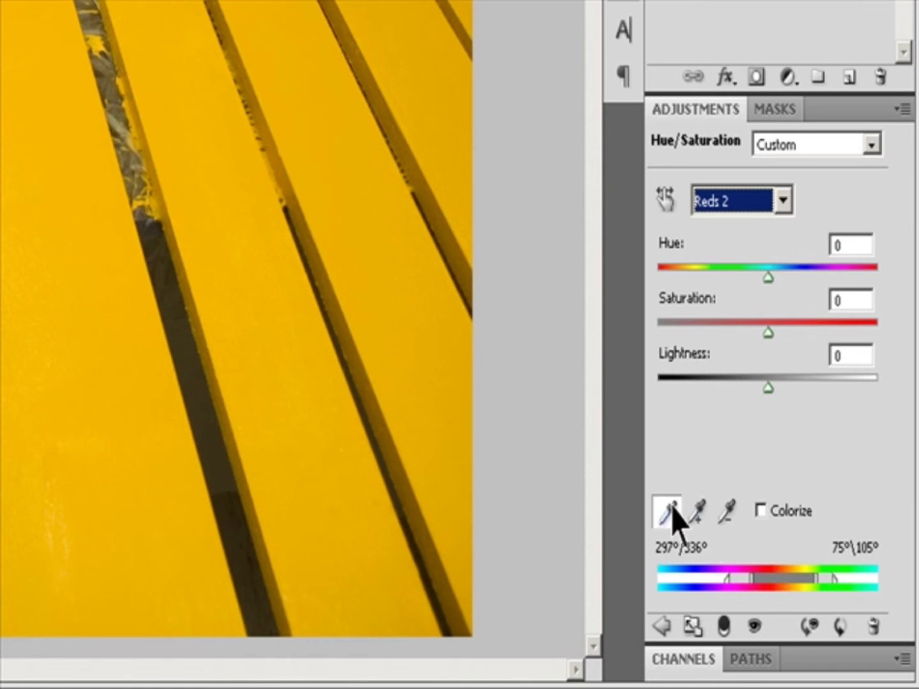
left_click(278, 442)
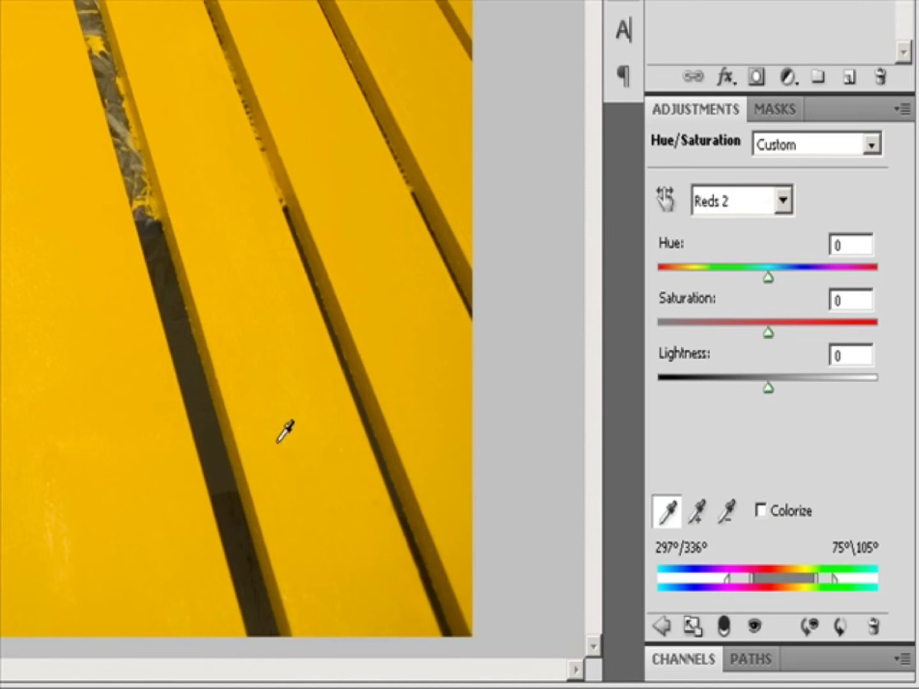
key("shift")
left_click(313, 455)
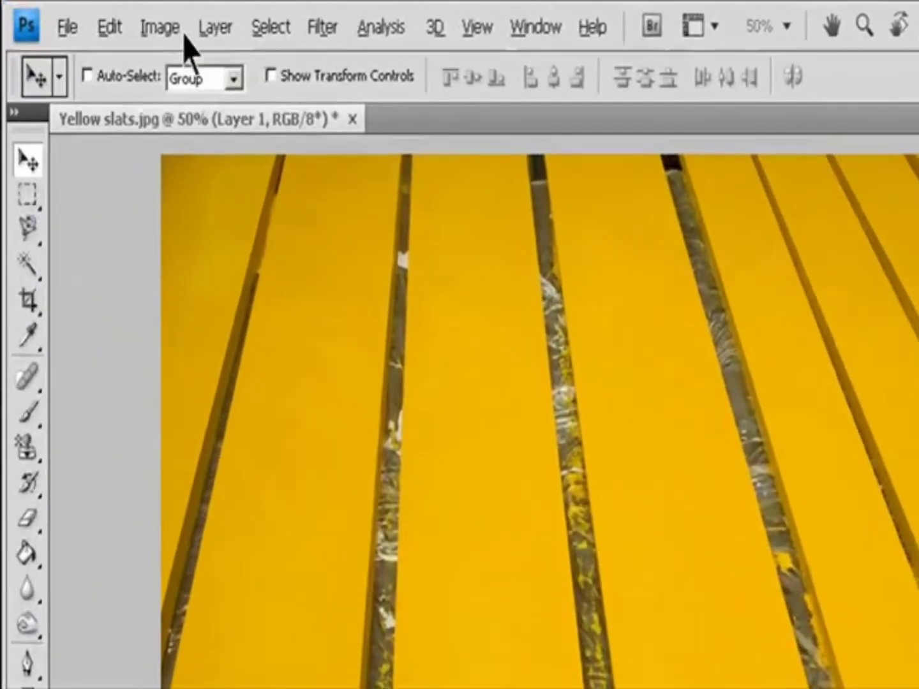
Check the image's color mode and keep it as RGB Color.
left_click(91, 16)
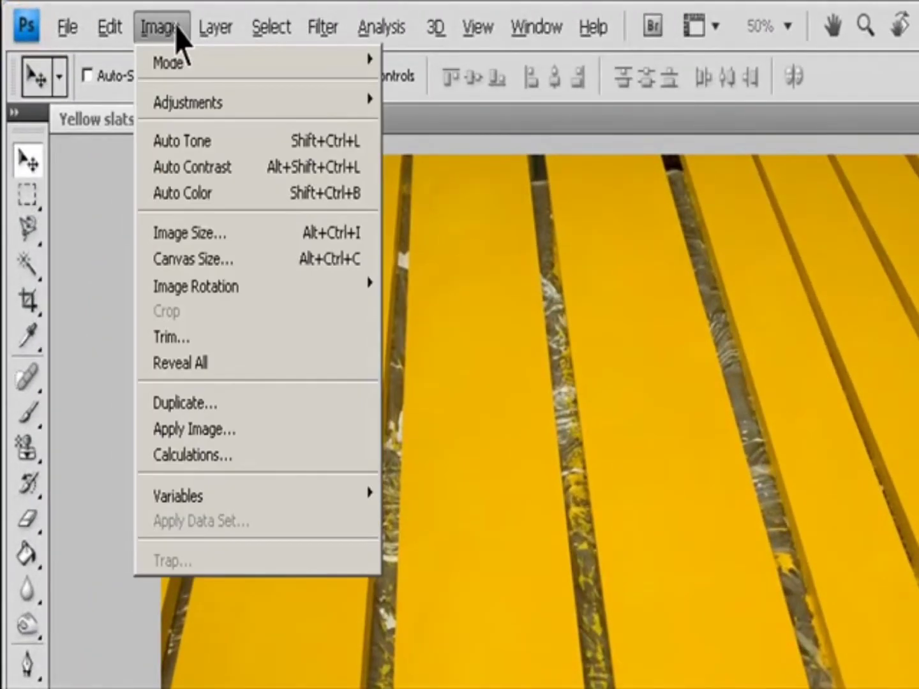
mouse_move(182, 70)
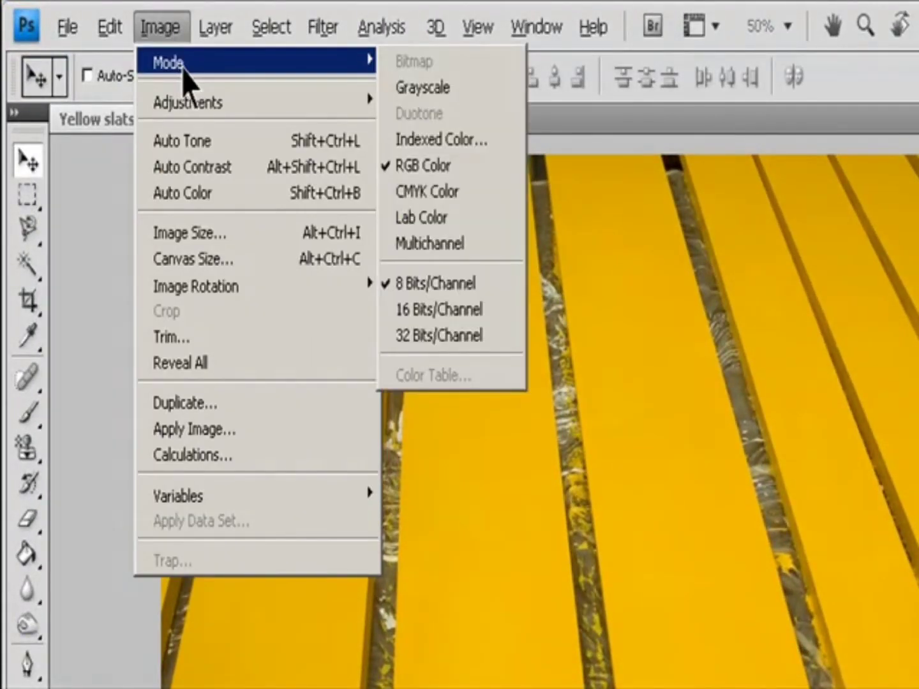
left_click(471, 179)
left_click(171, 32)
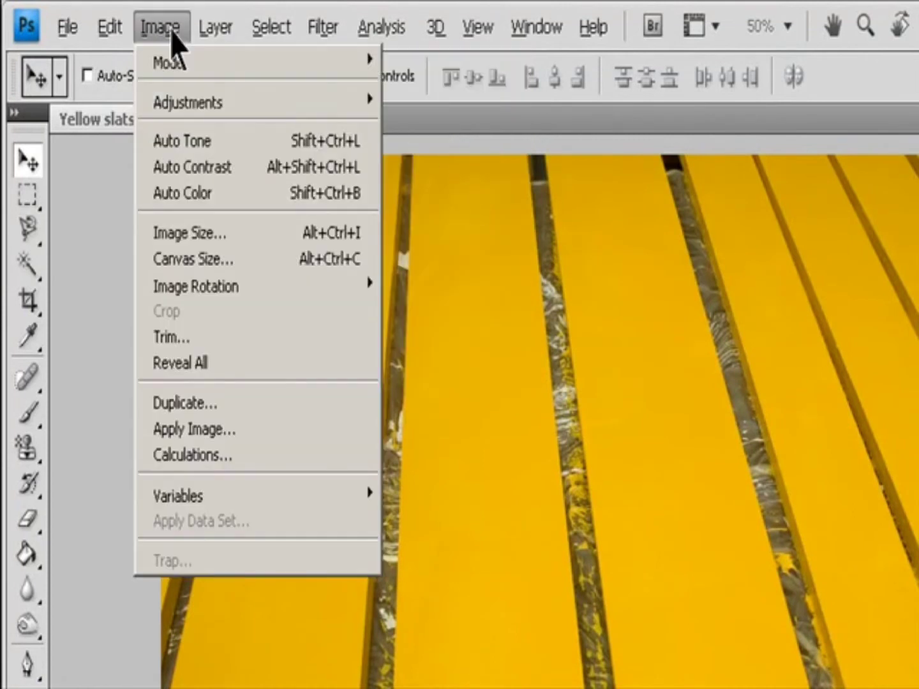
mouse_move(182, 62)
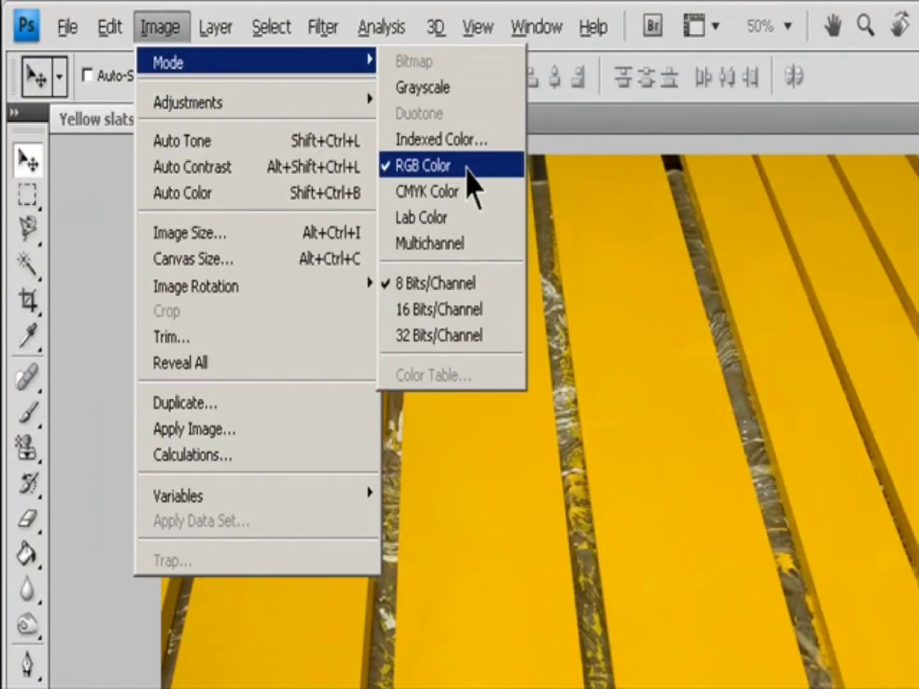
left_click(467, 165)
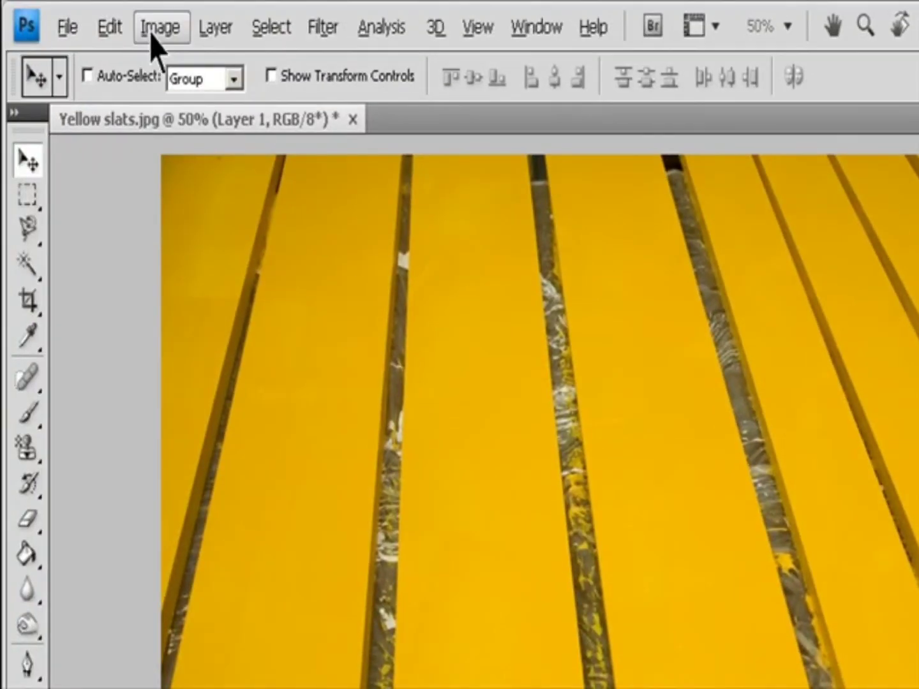
Add a new Hue/Saturation adjustment layer to the yellow slats image.
left_click(214, 29)
mouse_move(344, 276)
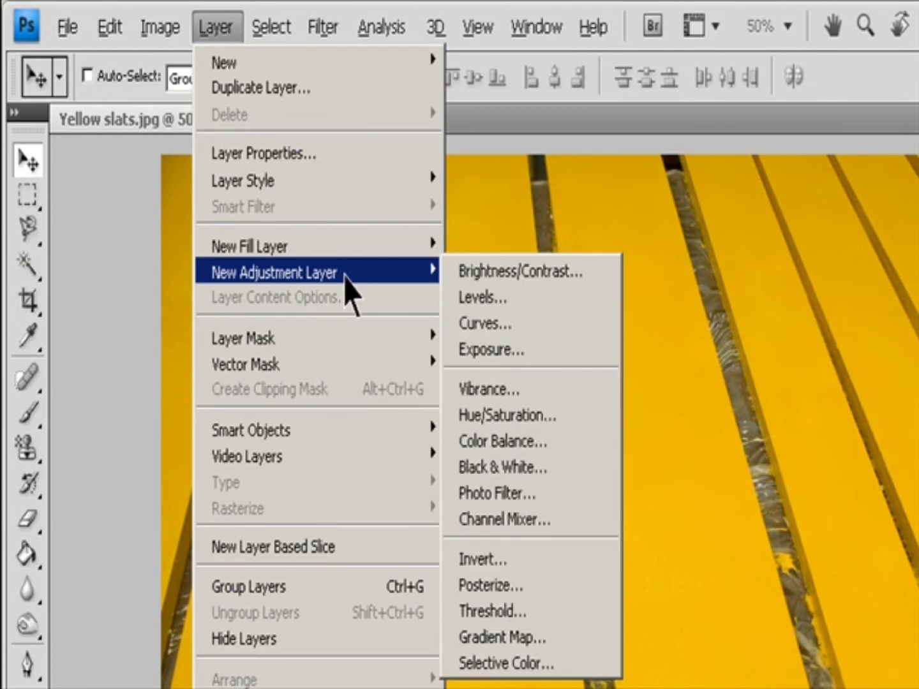
left_click(547, 418)
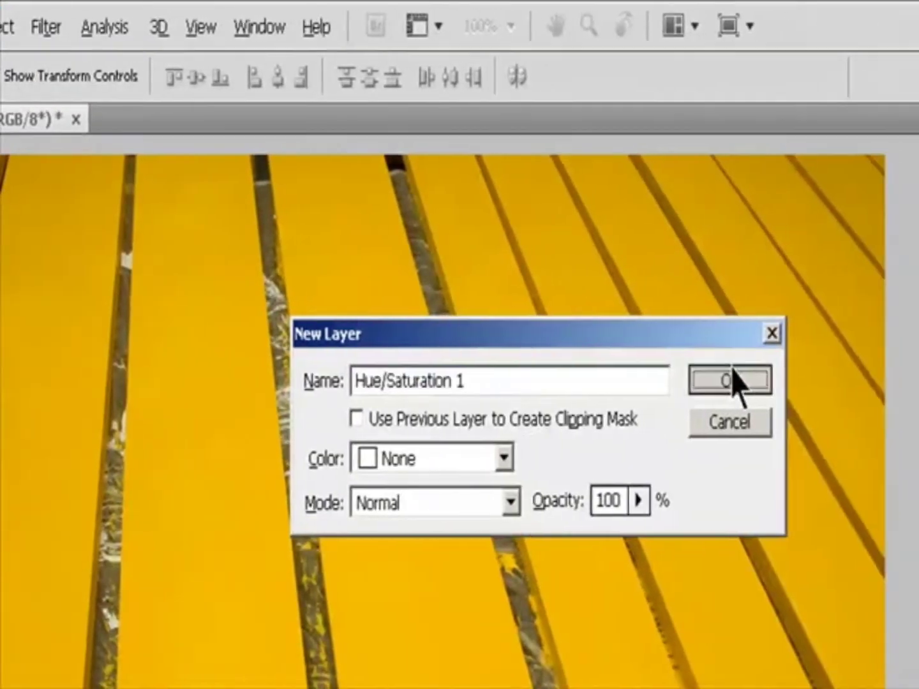
left_click(730, 379)
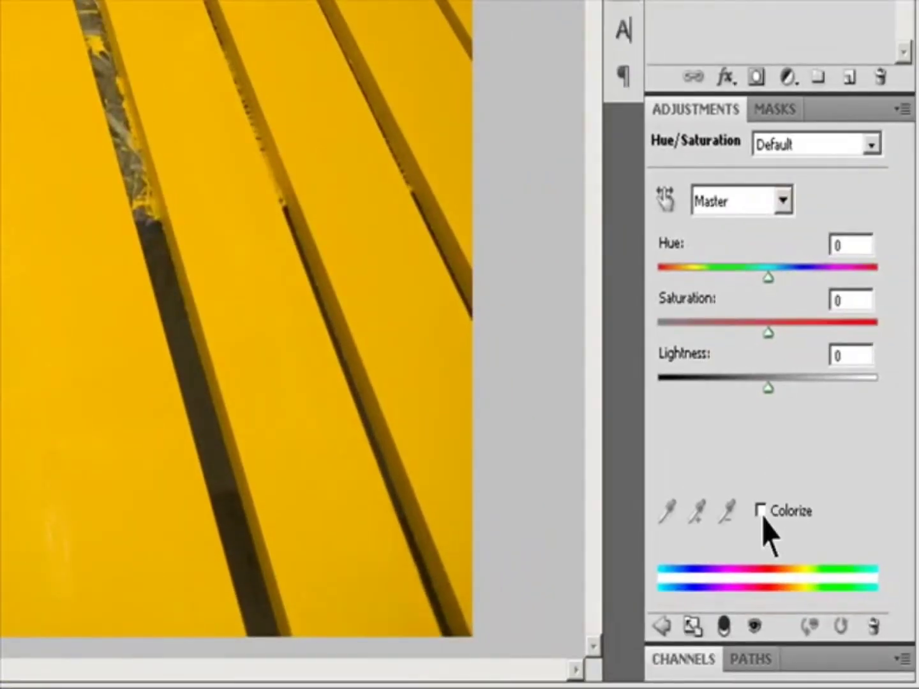
Colorize the slats, setting Hue to 162 and Saturation to 10, and raise Lightness.
left_click(761, 512)
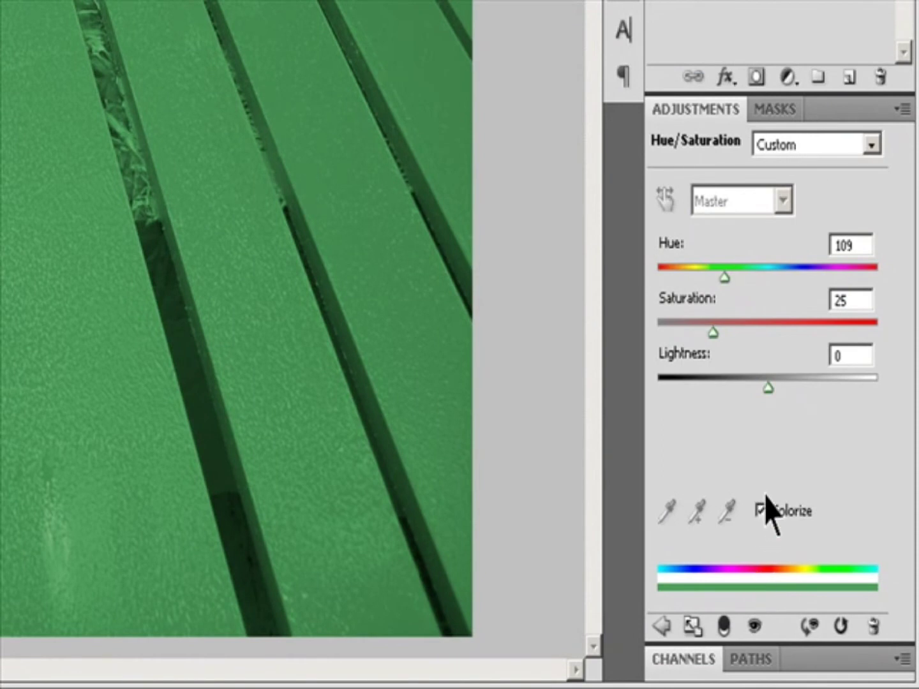
left_click_drag(726, 278, 752, 282)
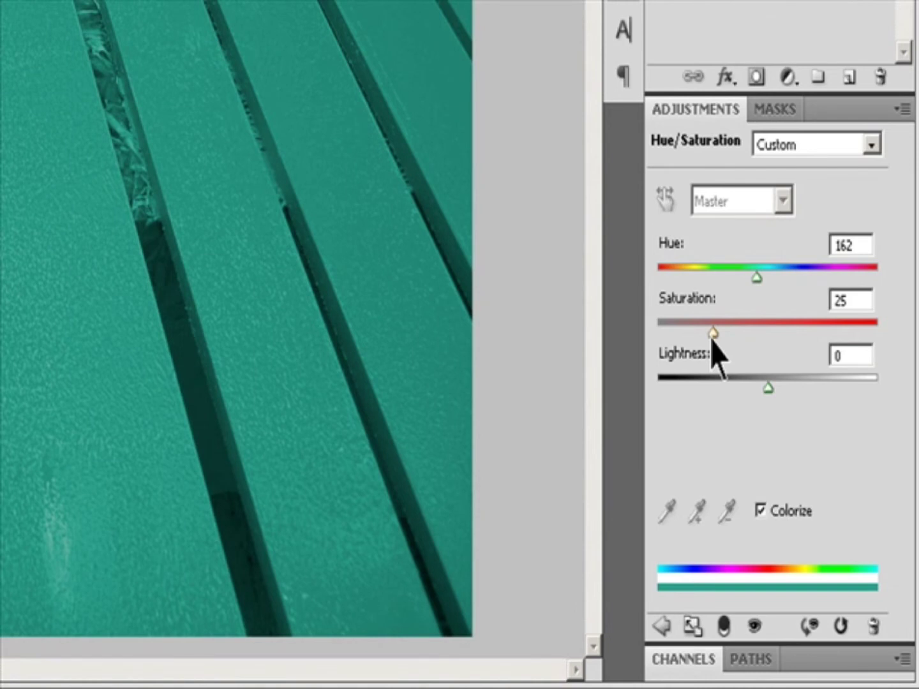
left_click_drag(712, 338, 680, 337)
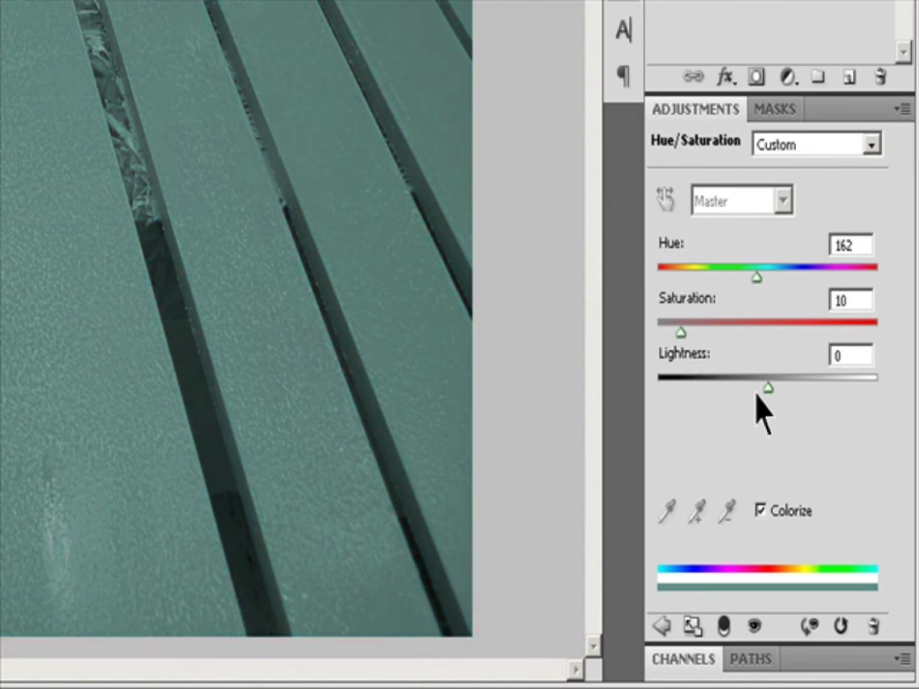
left_click_drag(768, 388, 791, 379)
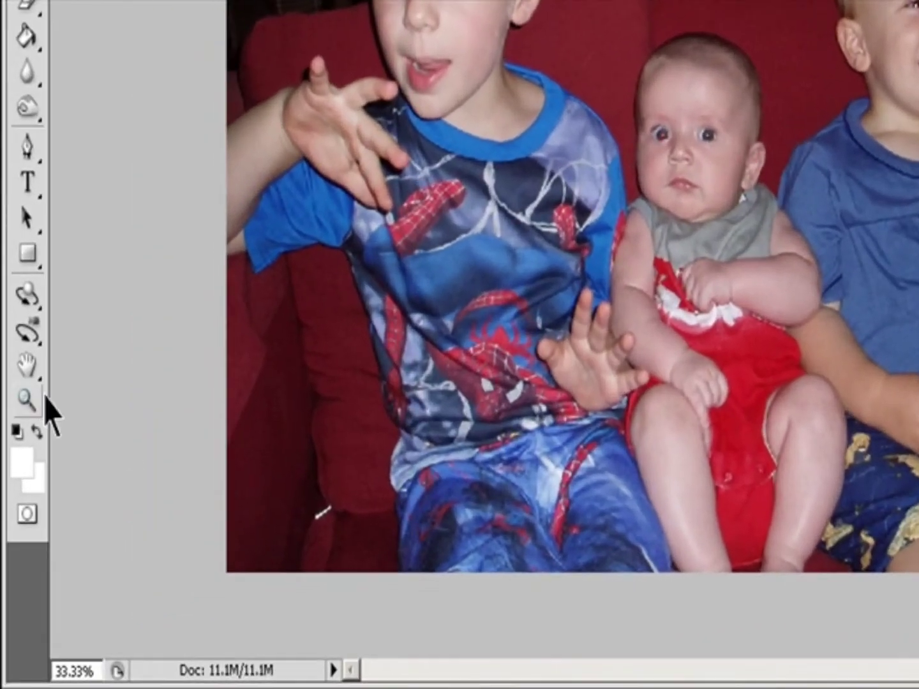
Switch to the Zoom tool on the red-eye photo.
left_click(26, 400)
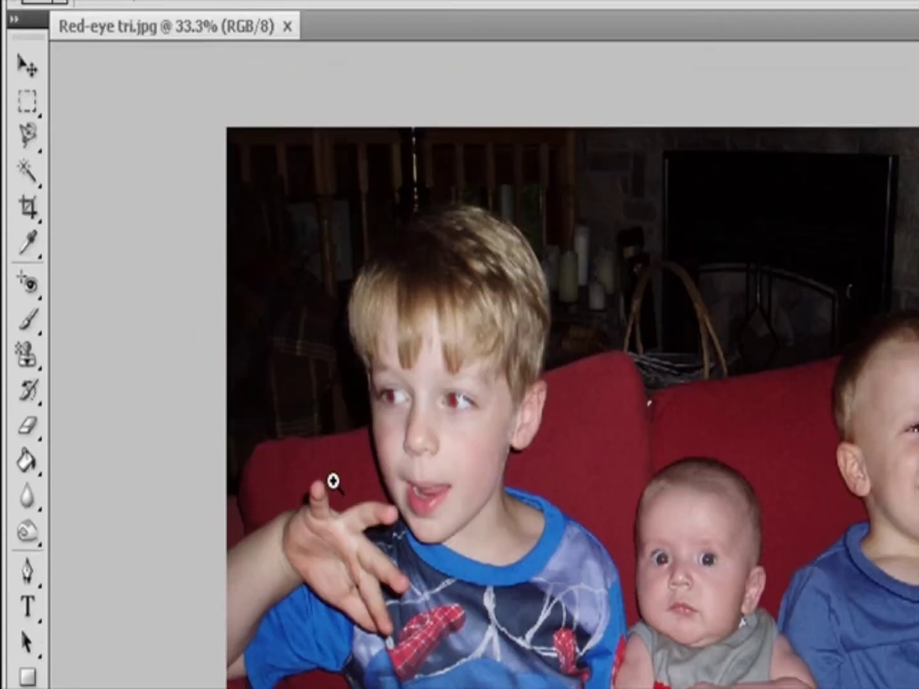
Zoom into the older boy's eyes and remove the red-eye from both with the Red Eye tool.
left_click_drag(362, 446, 557, 617)
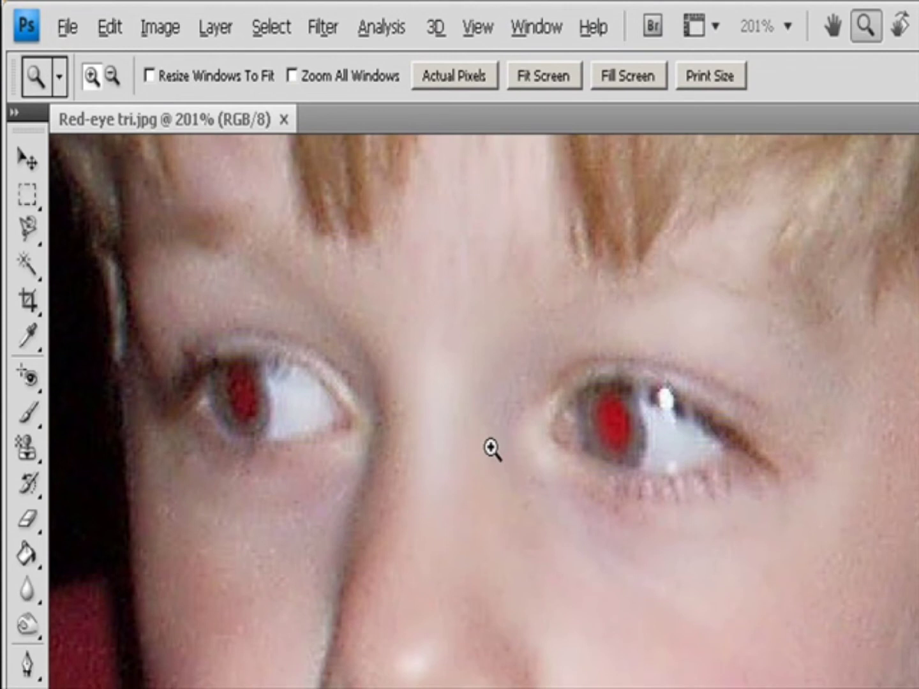
left_click(30, 379)
left_click(110, 464)
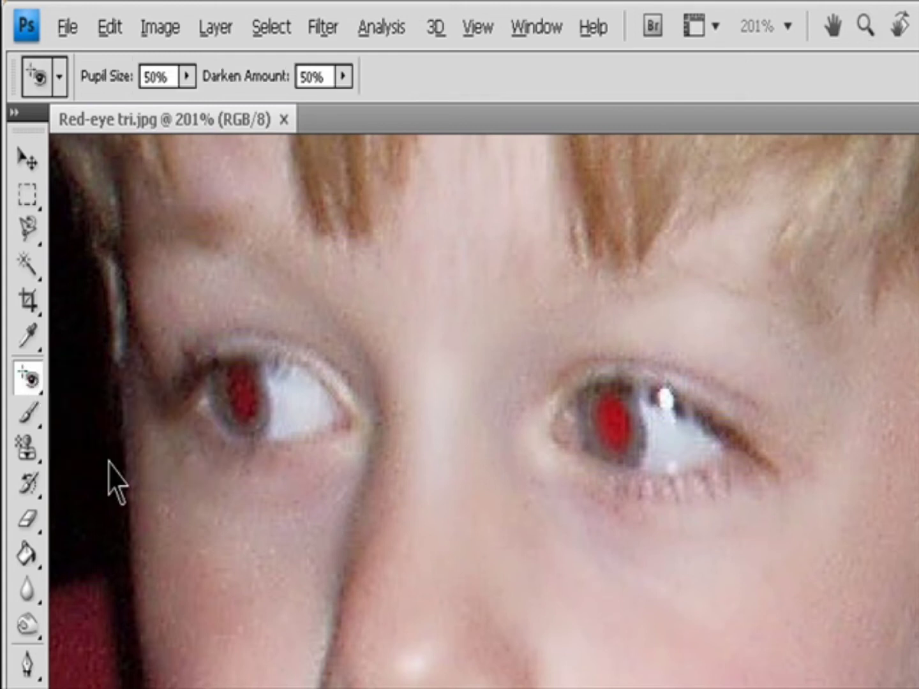
left_click(613, 419)
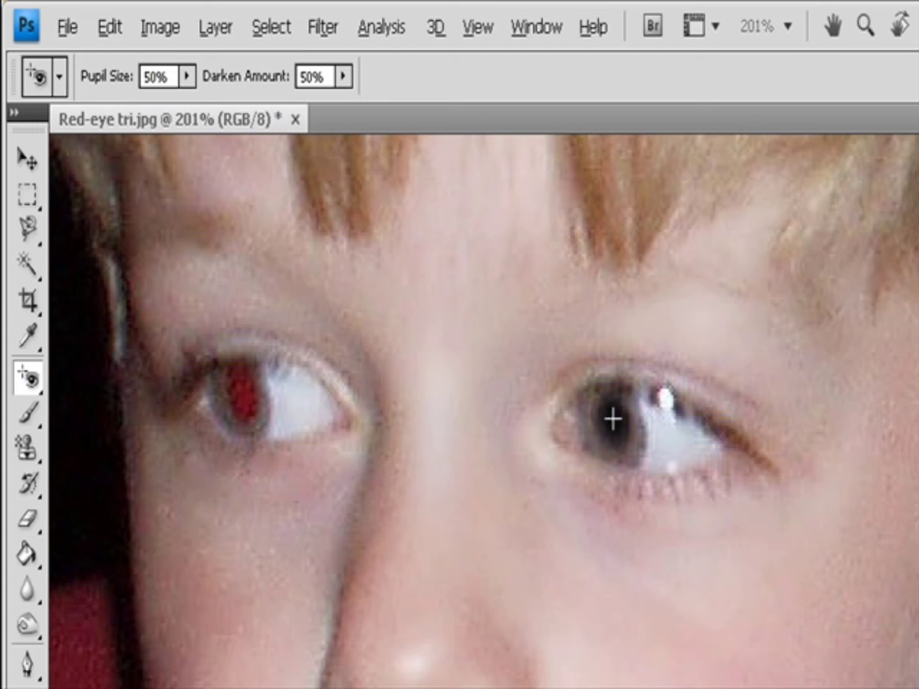
left_click(242, 404)
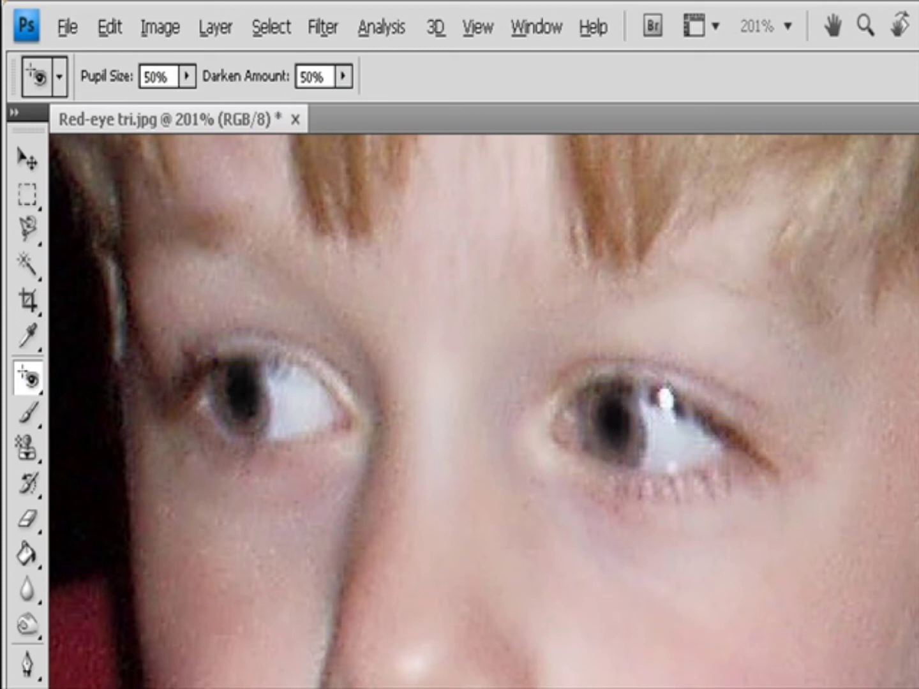
Move to the baby's face and remove the red-eye from the baby's eyes.
scroll(484, 411, "right", 10)
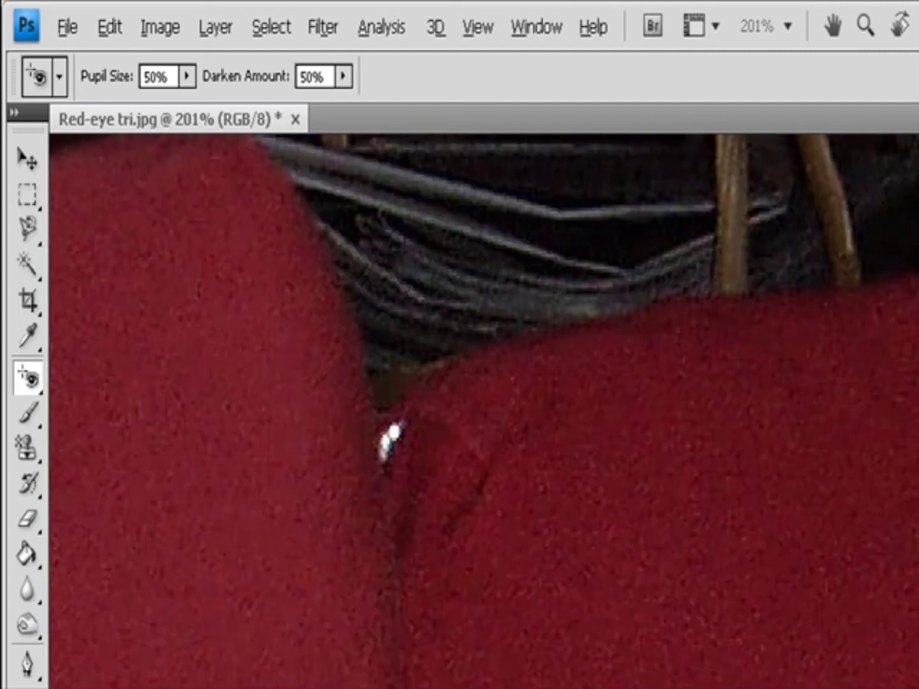
scroll(484, 411, "down", 10)
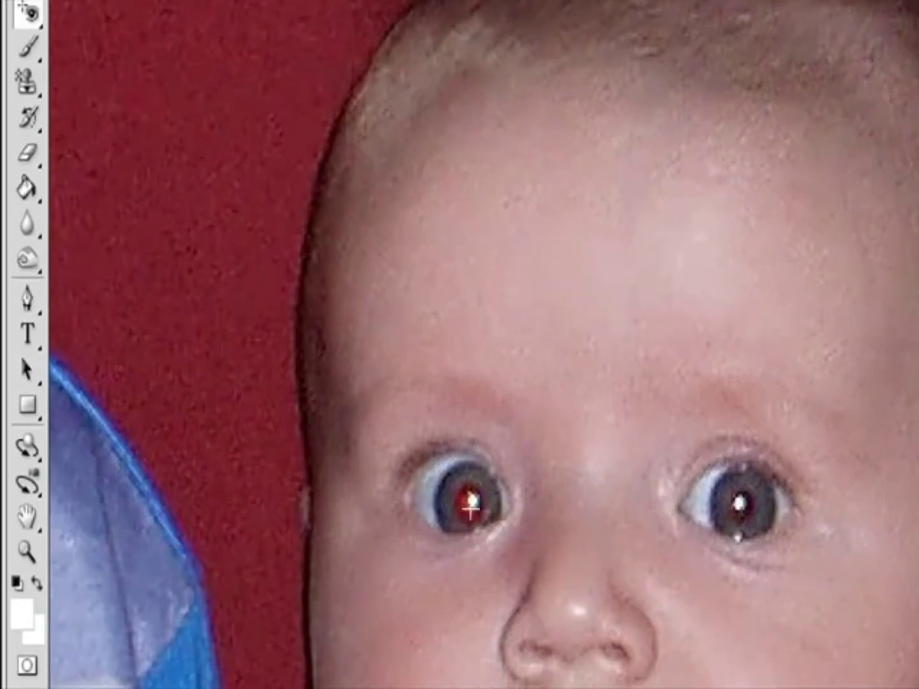
left_click(469, 639)
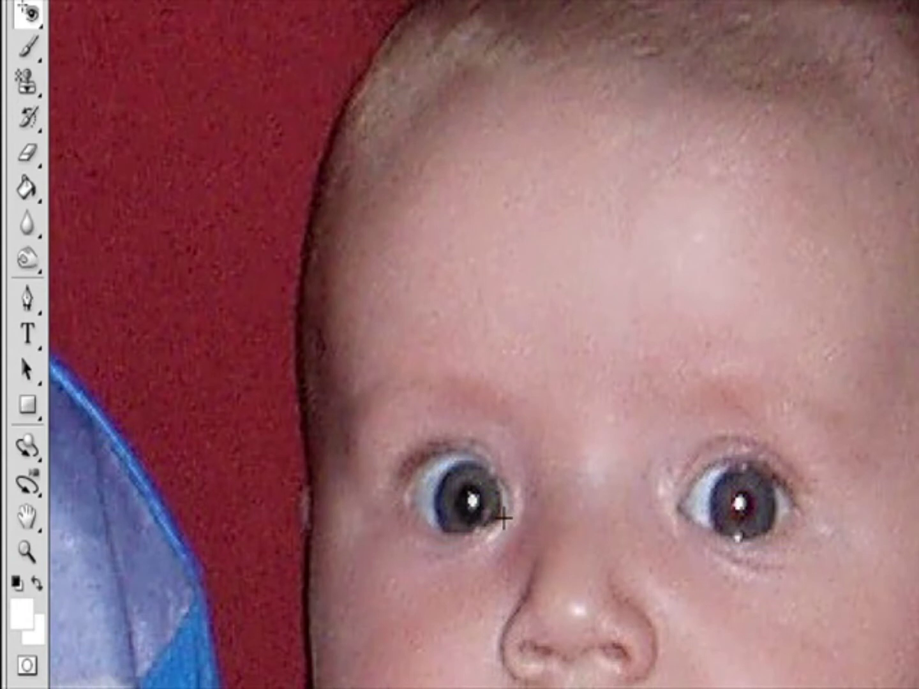
left_click(734, 502)
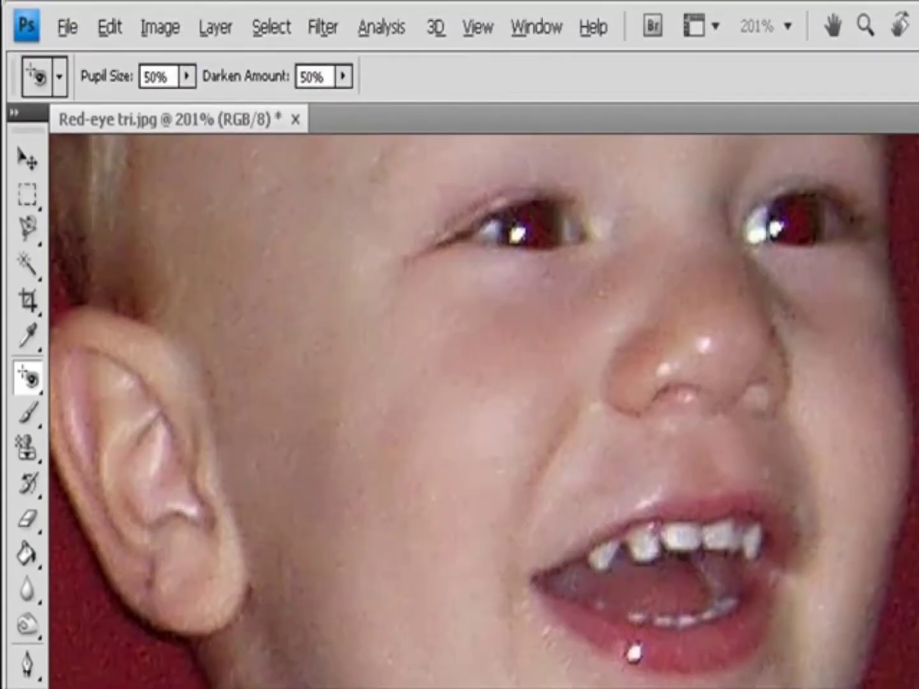
Move to the third boy's face and remove the red-eye from both of his eyes.
scroll(485, 408, "up", 3)
scroll(622, 617, "up", 2)
left_click(525, 550)
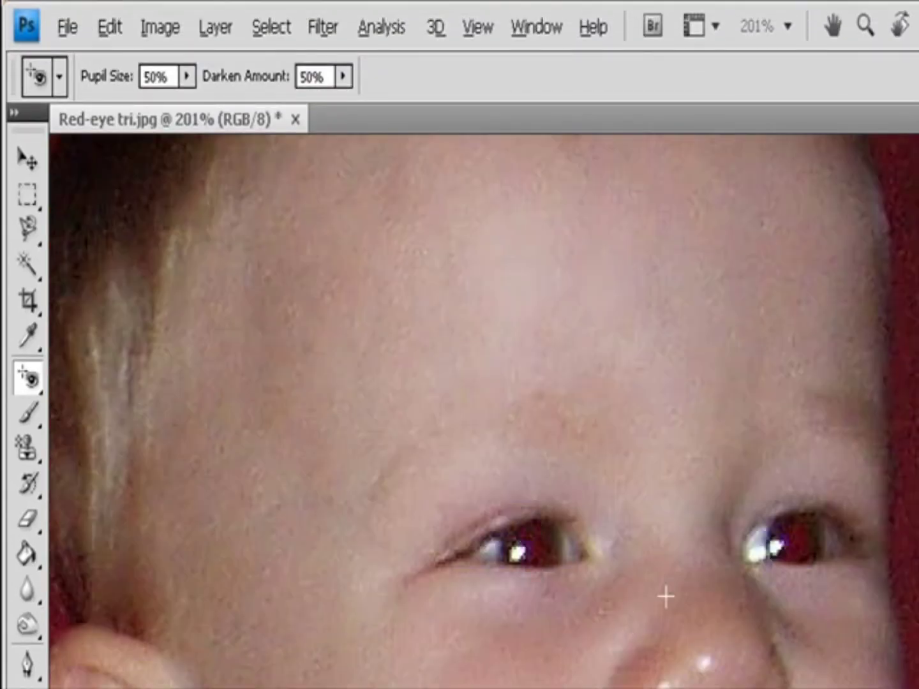
left_click(798, 540)
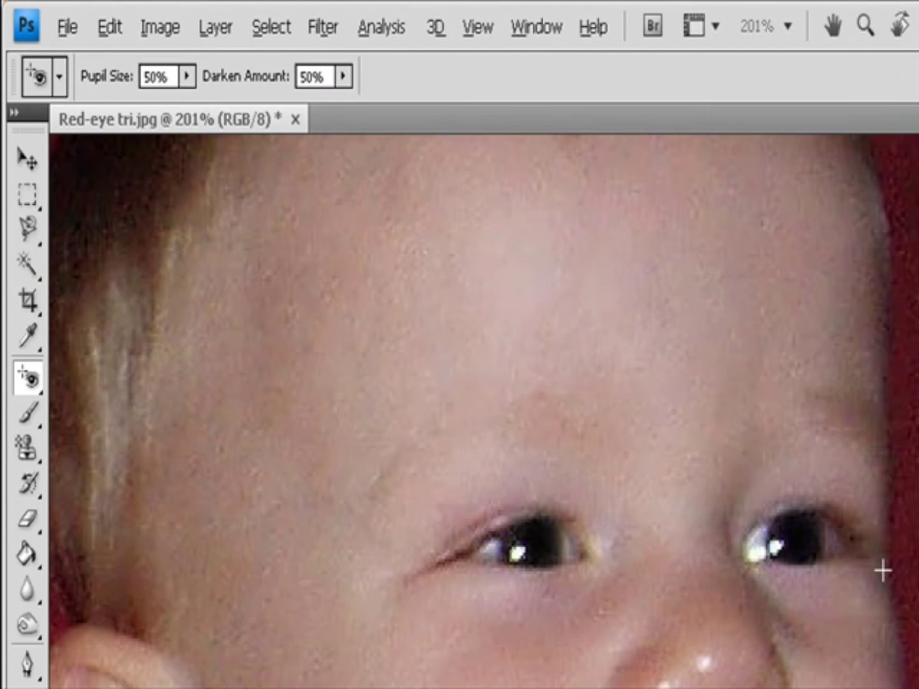
Raise the Red Eye tool's Darken Amount and reapply it to the third boy's left eye.
left_click(186, 77)
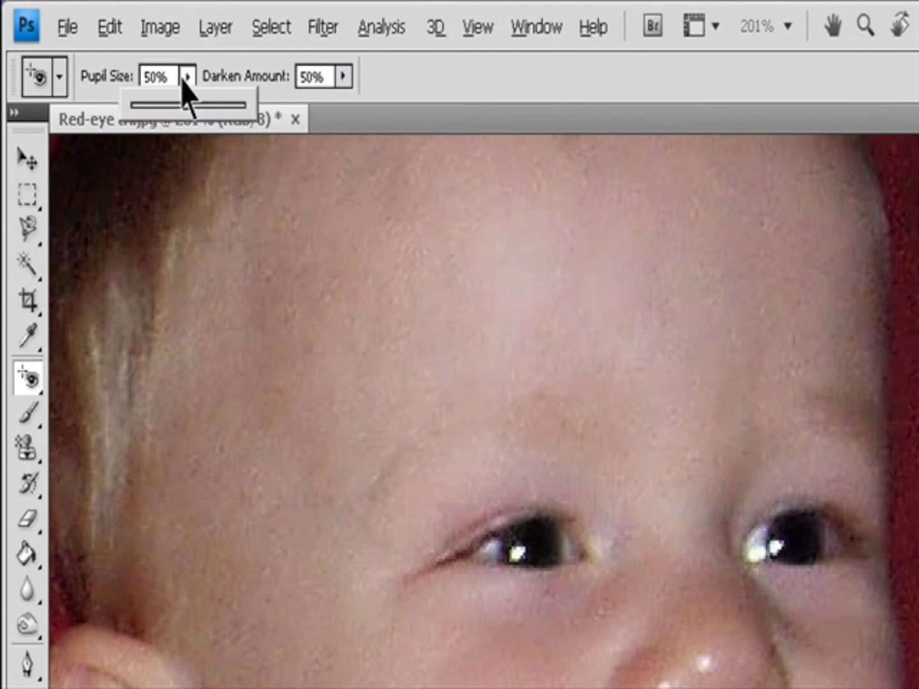
left_click(344, 78)
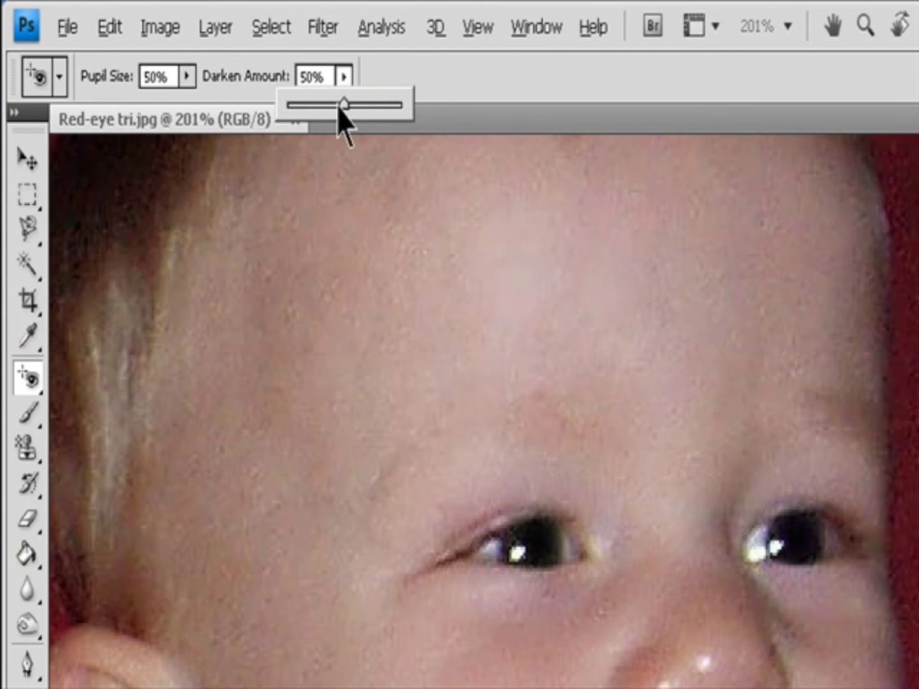
left_click_drag(340, 105, 456, 118)
left_click(529, 549)
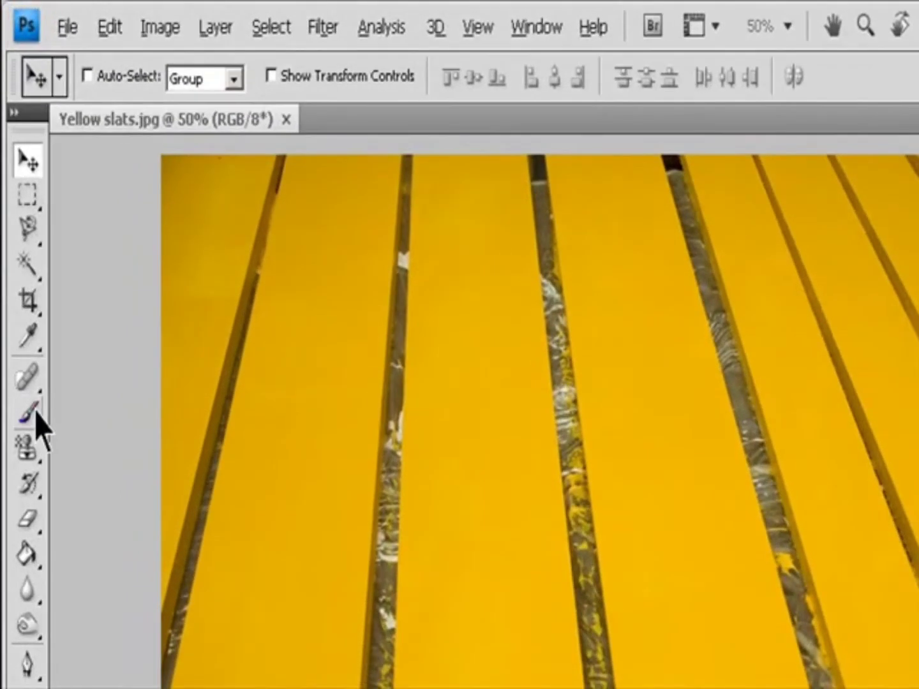
On the yellow slats image, select the Color Replacement tool and set its mode to Color.
mouse_move(36, 422)
left_mouse_down()
mouse_move(71, 432)
mouse_move(109, 485)
left_mouse_up()
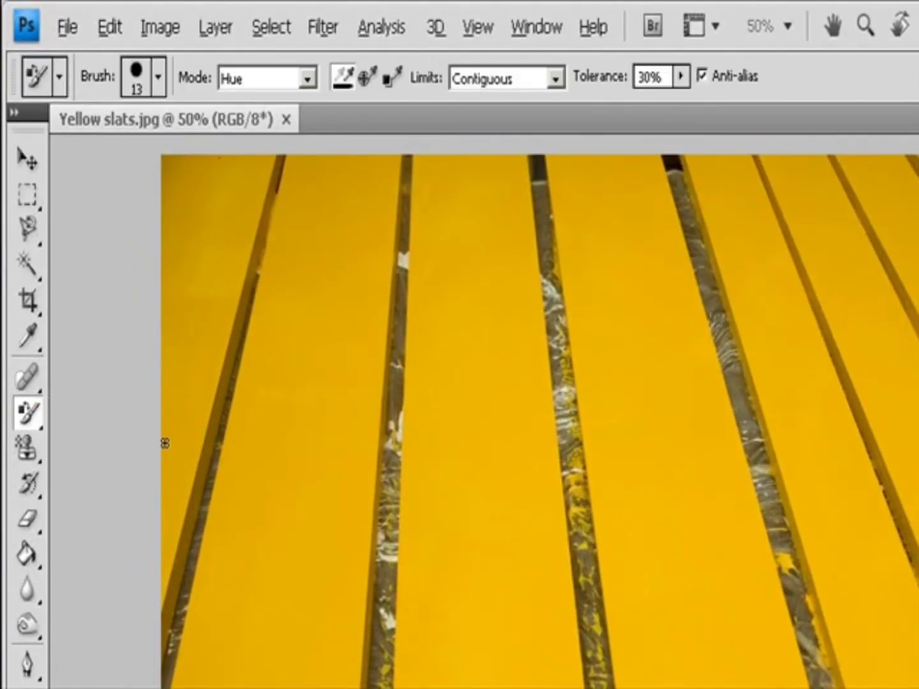
left_click(309, 79)
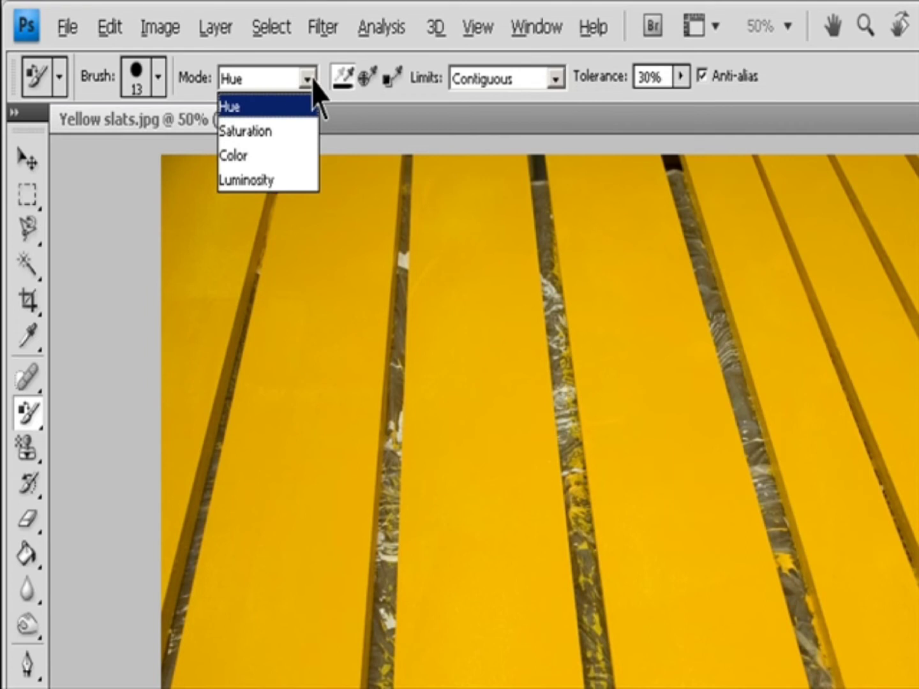
left_click(294, 155)
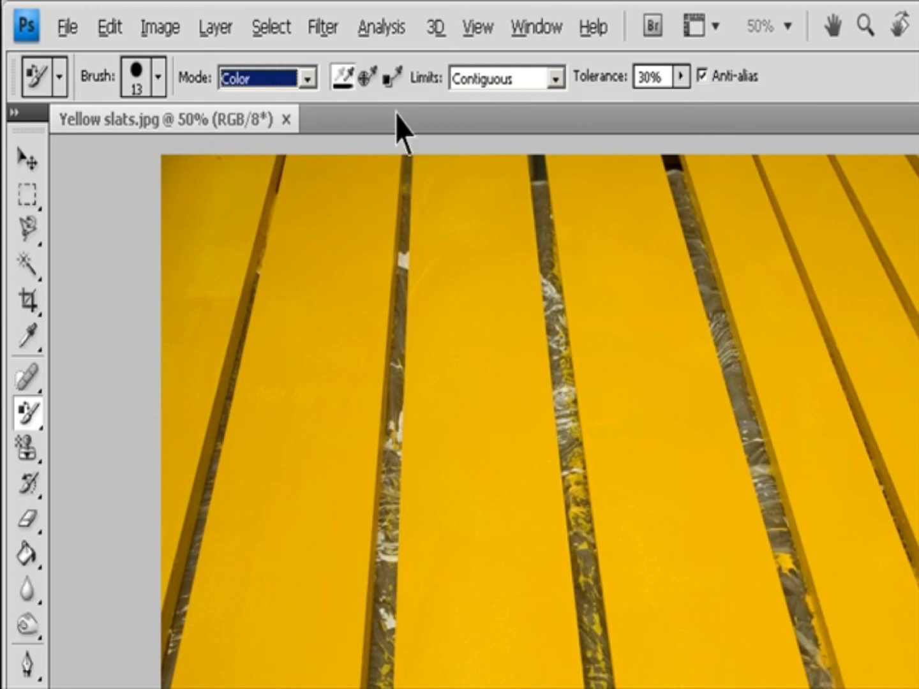
left_click(562, 77)
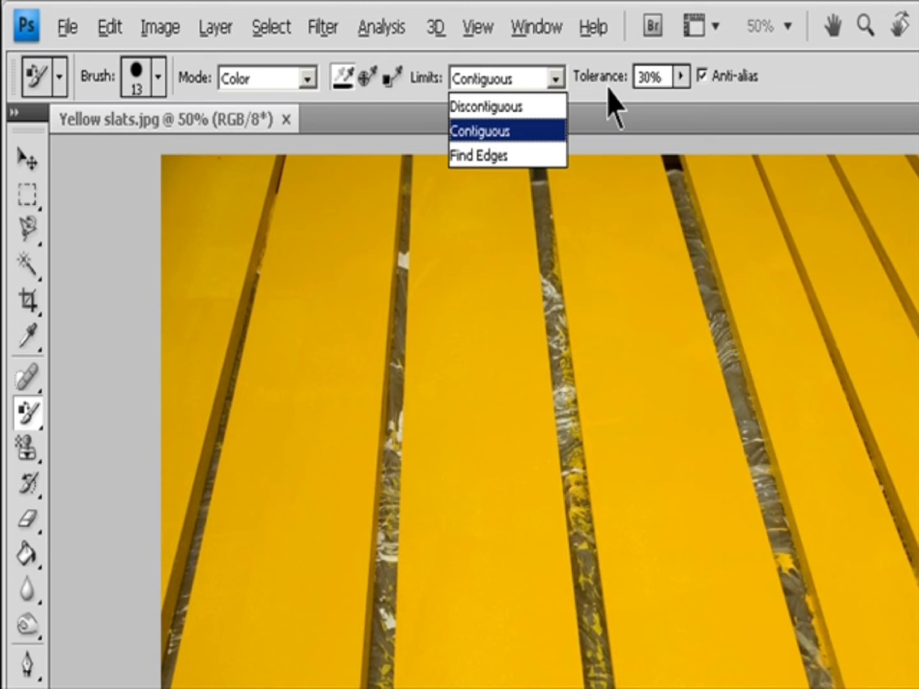
left_click(681, 78)
left_click(681, 77)
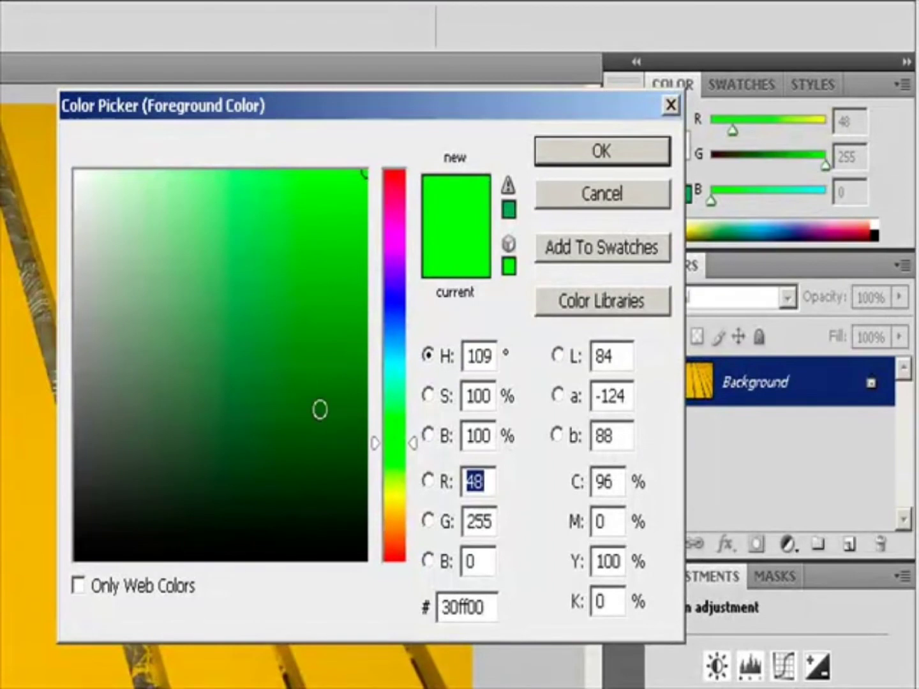
Set the foreground color to dark green #165408 and paint a short stroke over a slat.
left_click_drag(320, 409, 340, 432)
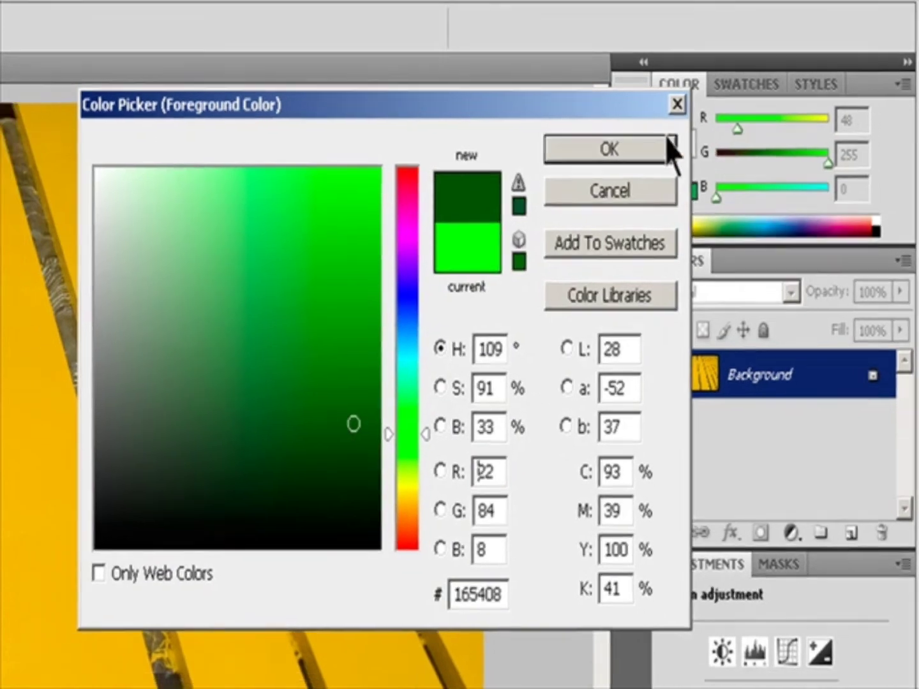
left_click(663, 151)
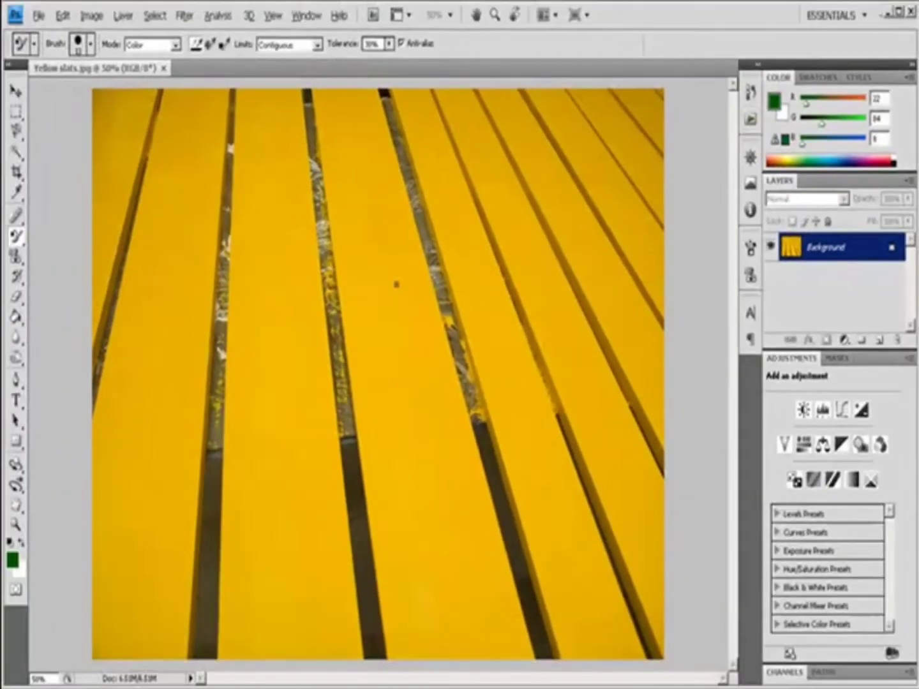
mouse_move(397, 284)
left_mouse_down()
mouse_move(397, 260)
mouse_move(361, 272)
mouse_move(327, 185)
mouse_move(318, 88)
mouse_move(347, 255)
mouse_move(396, 215)
left_mouse_up()
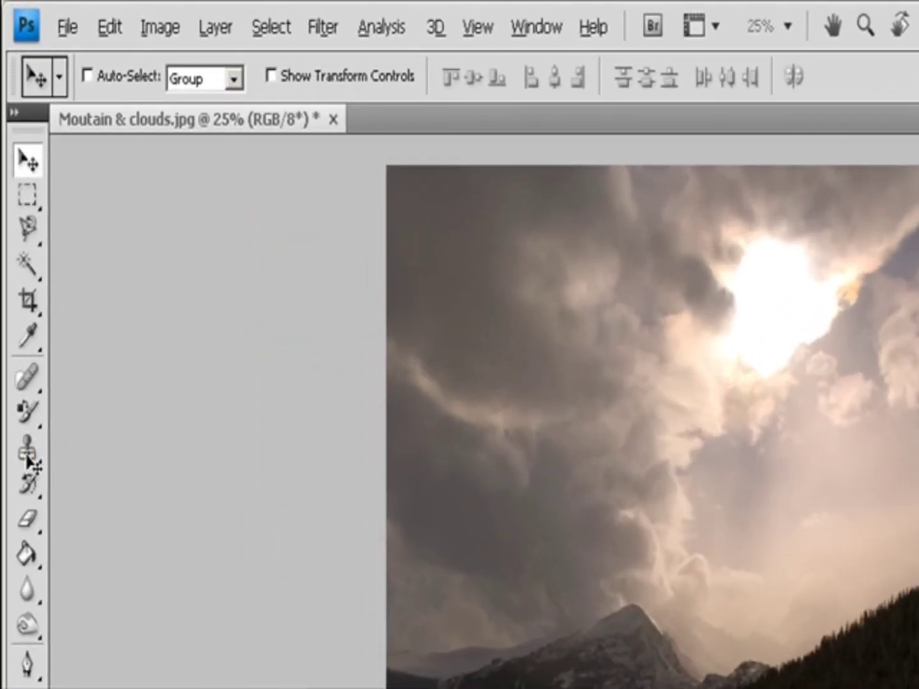
On the mountain and clouds image, select the Clone Stamp tool and review its brush, mode, opacity, flow, Aligned and Sample options.
left_click(16, 256)
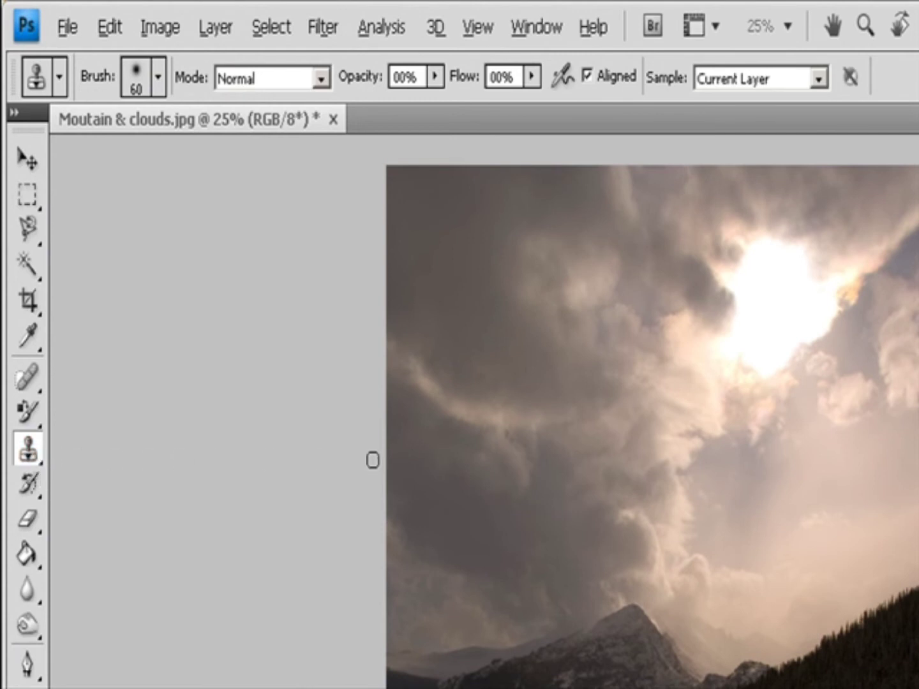
left_click(158, 78)
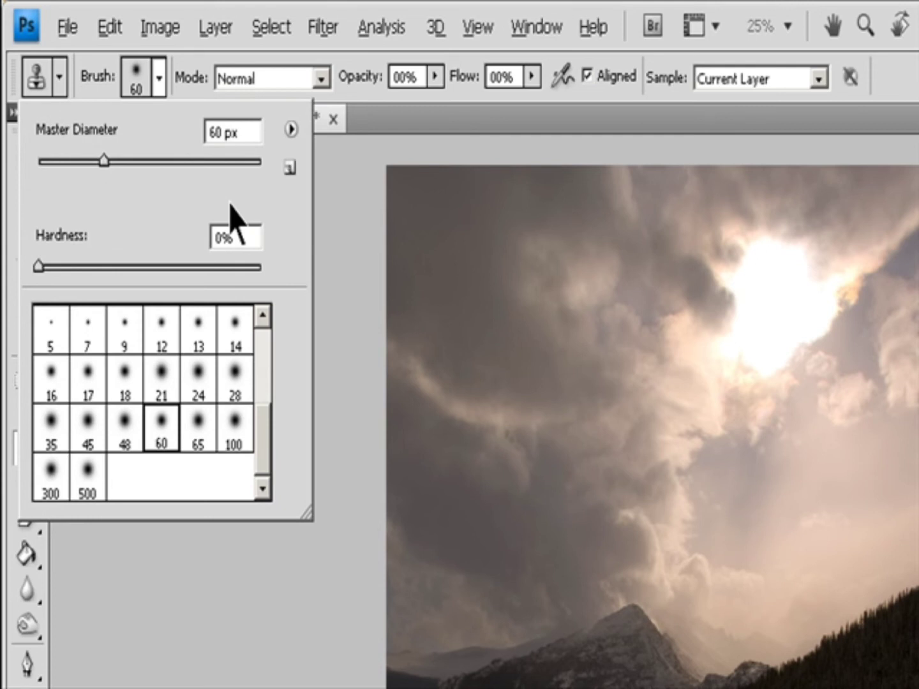
left_click(319, 78)
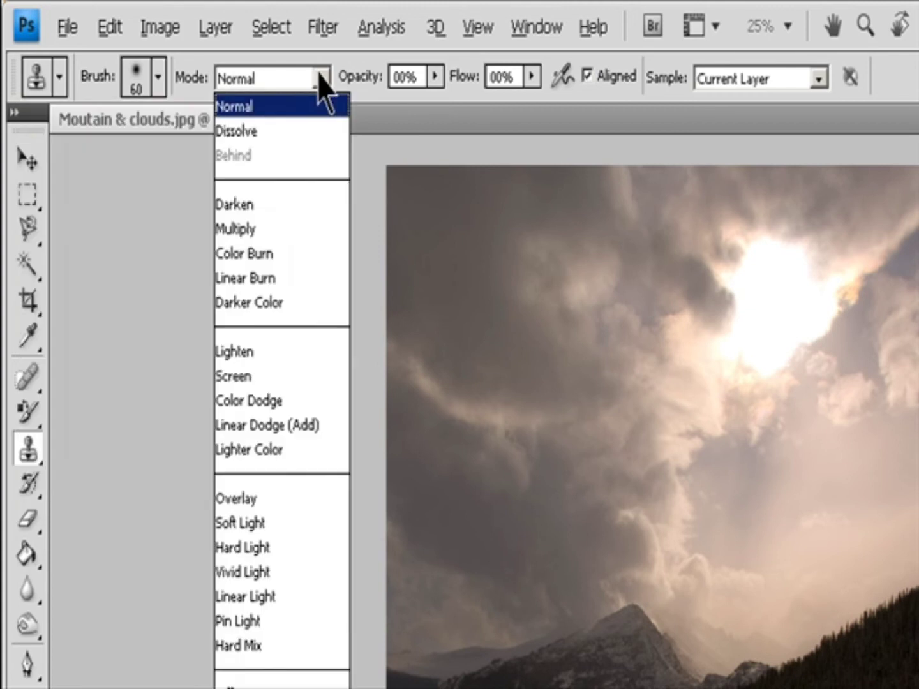
left_click(435, 77)
left_click(435, 78)
left_click(413, 78)
left_click(394, 76)
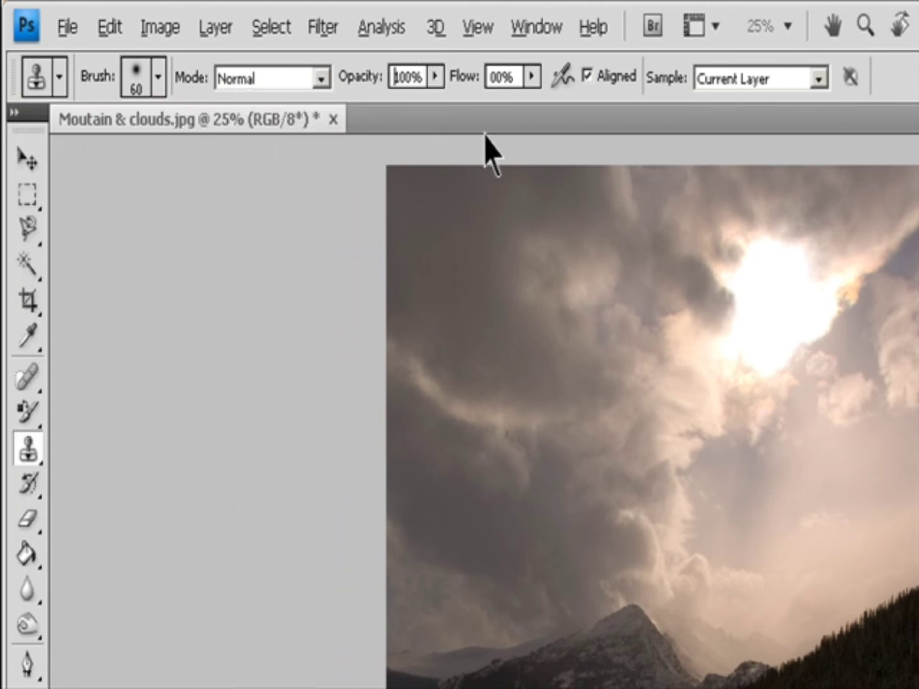
left_click(535, 82)
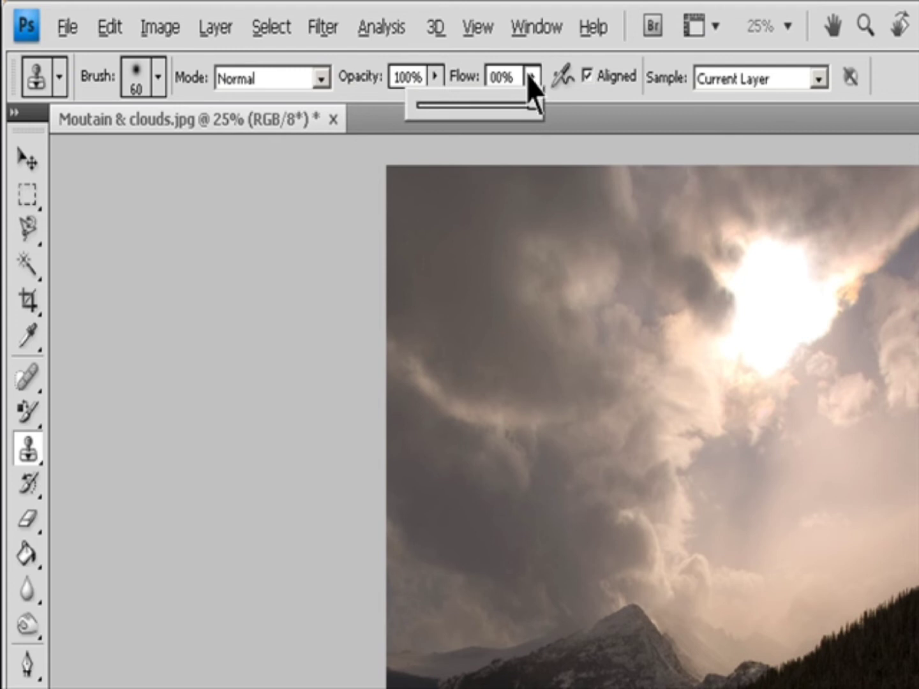
left_click(623, 77)
left_click(608, 76)
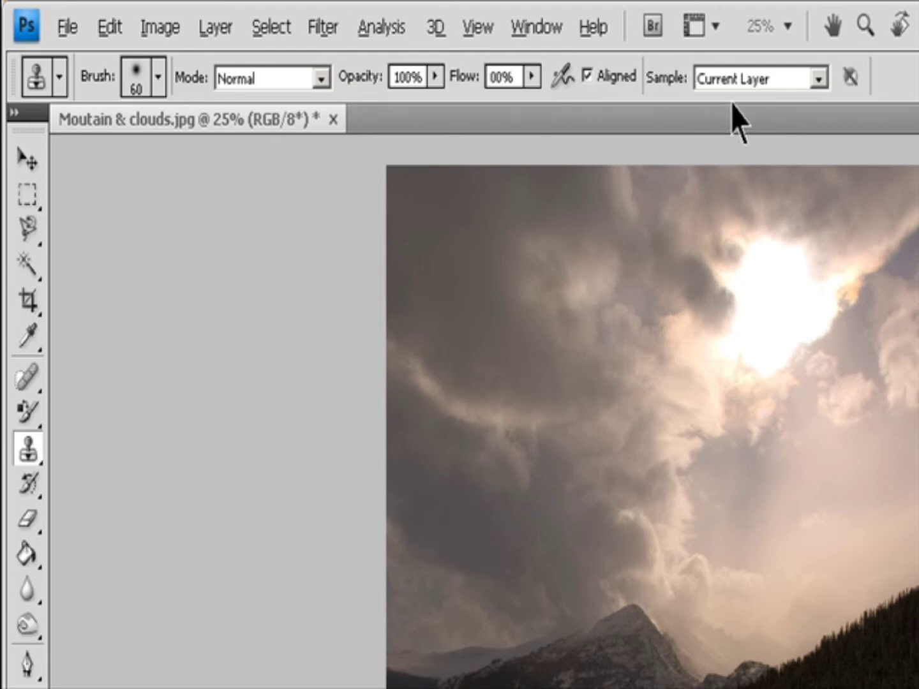
left_click(817, 80)
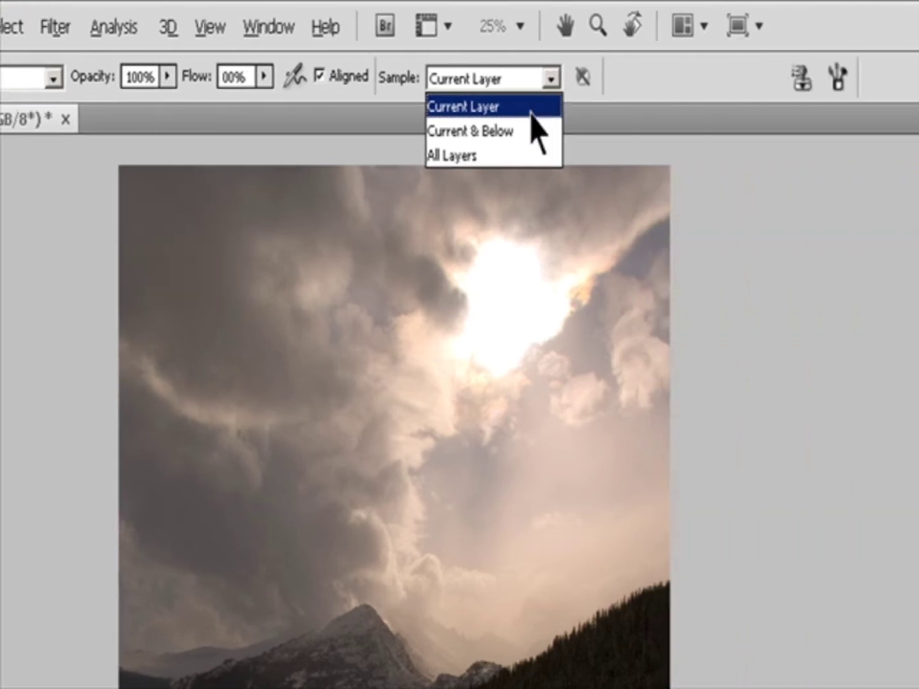
left_click(797, 108)
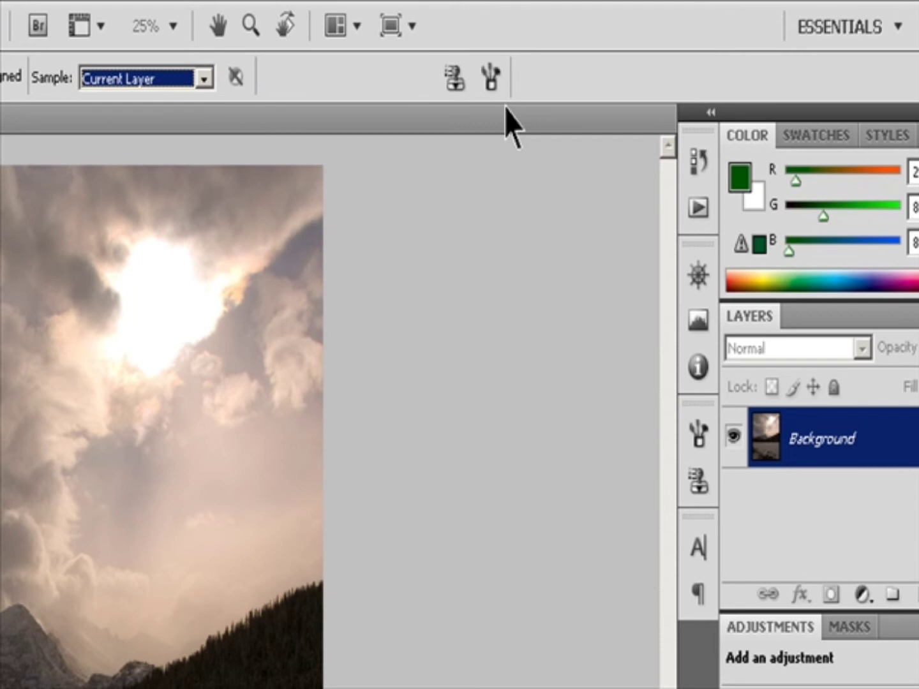
Open the Clone Source panel, glance at the Brushes panel, and select the first clone source slot.
left_click(457, 82)
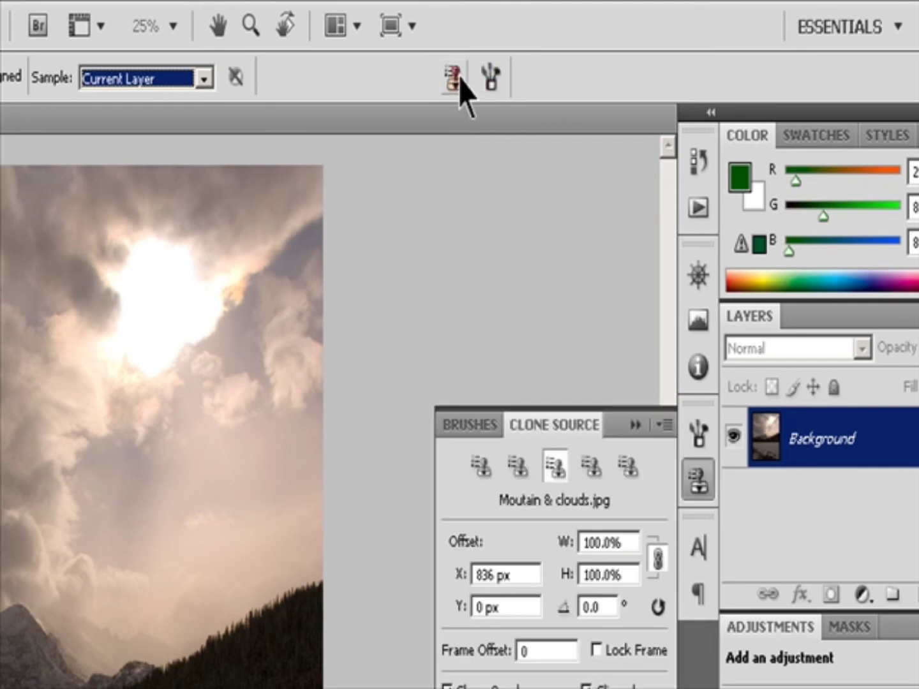
left_click(492, 79)
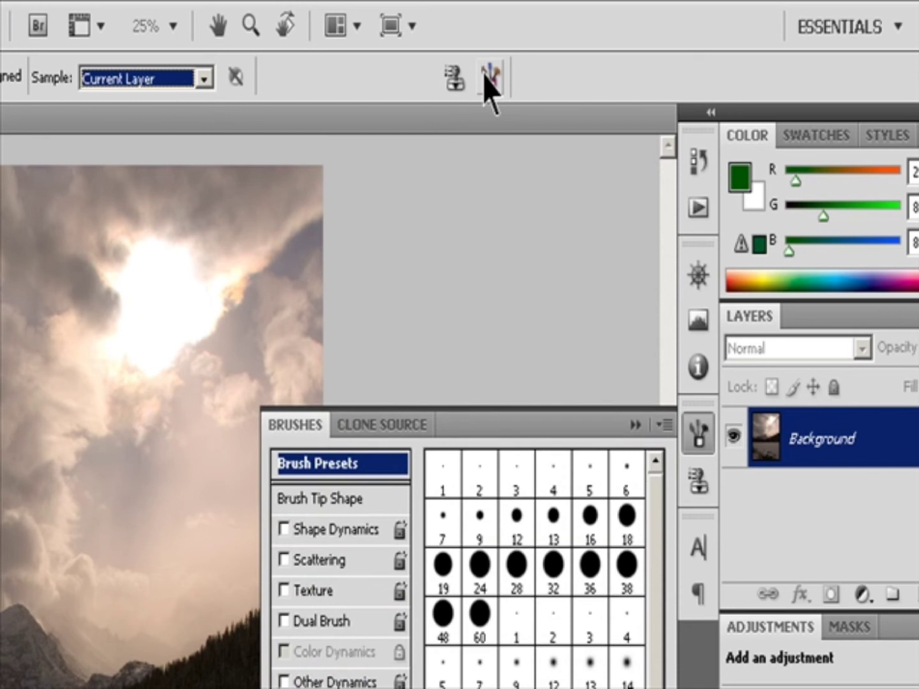
left_click(455, 80)
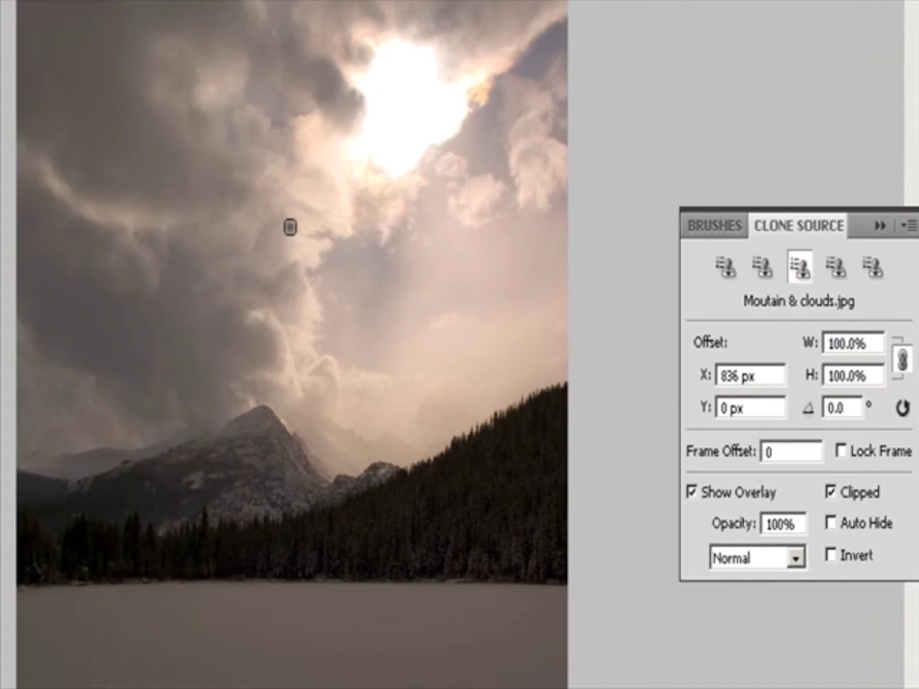
left_click(725, 265)
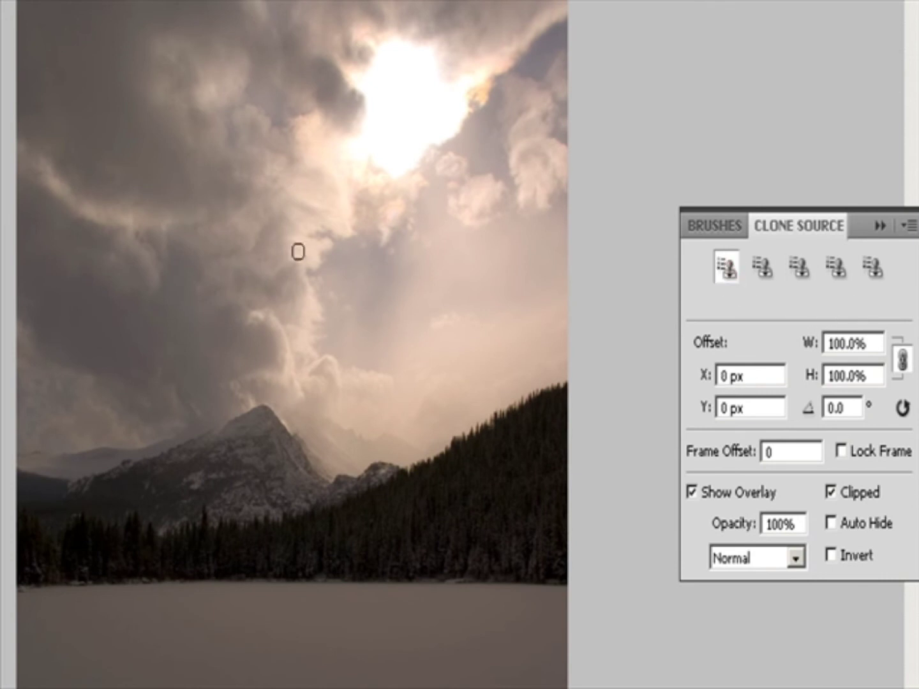
Sample the clouds and clone stamp several strokes into the middle of the sky.
left_click(280, 256, "alt")
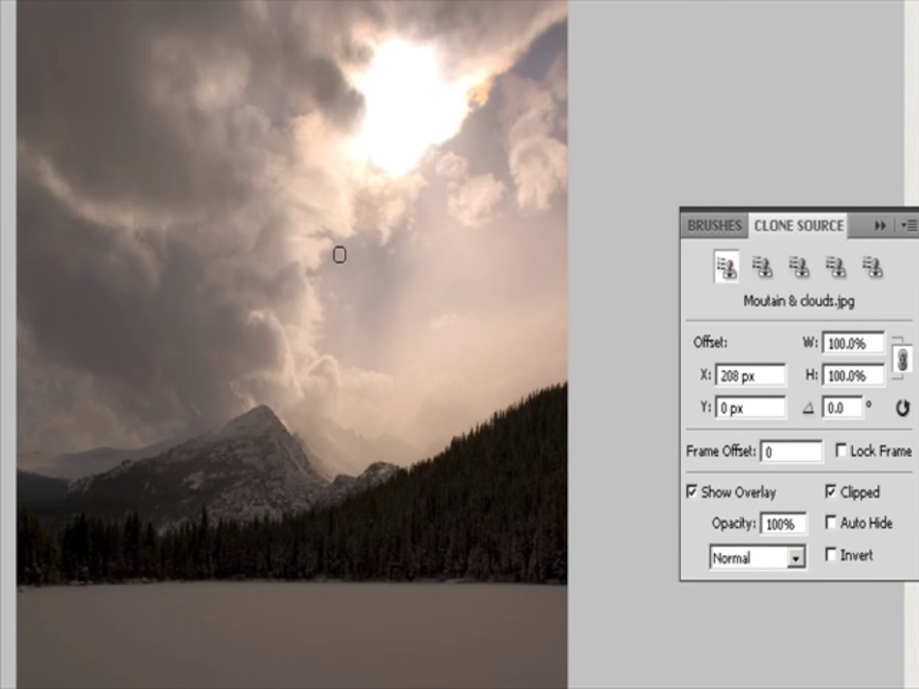
mouse_move(389, 246)
left_mouse_down()
mouse_move(404, 248)
mouse_move(428, 202)
left_mouse_up()
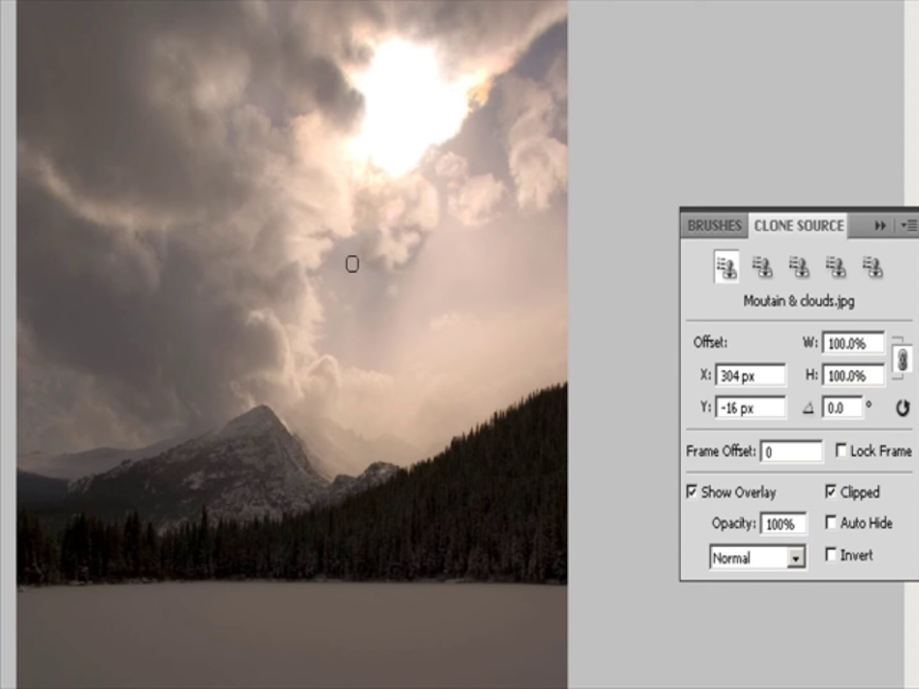
left_click(267, 307, "alt")
mouse_move(416, 267)
left_mouse_down()
mouse_move(456, 226)
mouse_move(452, 249)
left_mouse_up()
left_click(249, 318, "alt")
mouse_move(486, 142)
left_mouse_down()
mouse_move(470, 156)
mouse_move(458, 145)
mouse_move(472, 141)
mouse_move(364, 250)
mouse_move(472, 147)
mouse_move(481, 154)
mouse_move(452, 159)
mouse_move(487, 151)
mouse_move(491, 117)
mouse_move(494, 151)
mouse_move(518, 97)
mouse_move(506, 92)
mouse_move(471, 141)
mouse_move(477, 128)
mouse_move(541, 52)
mouse_move(542, 71)
mouse_move(559, 40)
mouse_move(555, 22)
mouse_move(567, 24)
mouse_move(549, 39)
mouse_move(561, 27)
mouse_move(570, 44)
mouse_move(571, 29)
mouse_move(543, 51)
mouse_move(570, 58)
left_mouse_up()
Sample another cloud area and clone it into the sky beside the sun.
left_click(256, 168, "alt")
left_click(489, 40, "alt")
left_click(553, 45, "alt")
left_click(513, 150, "alt")
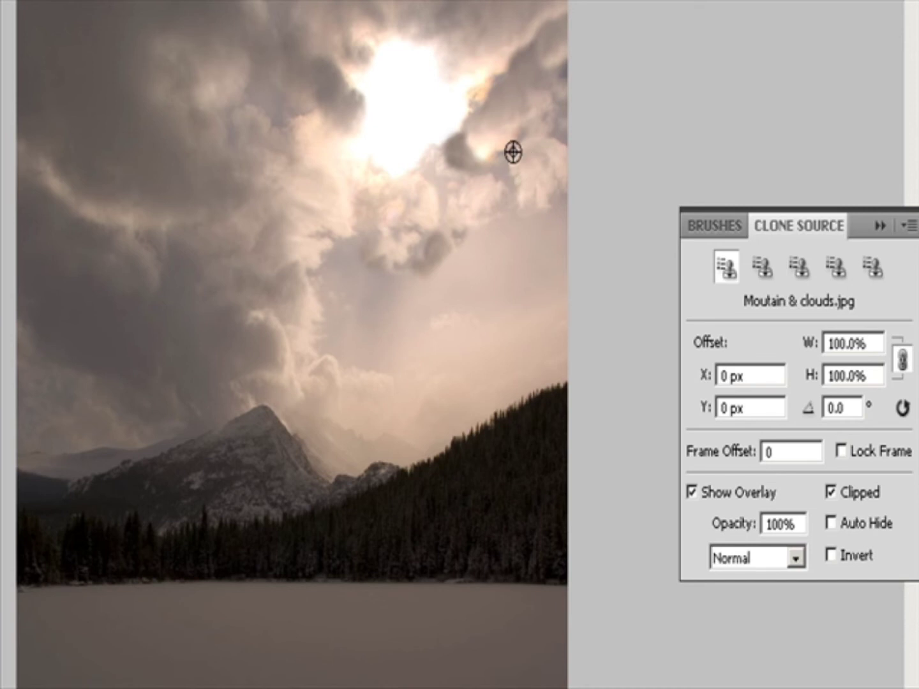
mouse_move(495, 144)
left_mouse_down()
mouse_move(483, 182)
mouse_move(525, 190)
mouse_move(509, 173)
mouse_move(513, 183)
mouse_move(446, 174)
mouse_move(419, 198)
mouse_move(439, 214)
mouse_move(442, 185)
mouse_move(439, 233)
mouse_move(421, 171)
mouse_move(443, 169)
mouse_move(446, 199)
mouse_move(513, 179)
mouse_move(547, 129)
mouse_move(557, 163)
mouse_move(566, 148)
mouse_move(560, 117)
left_mouse_up()
left_click(464, 203, "alt")
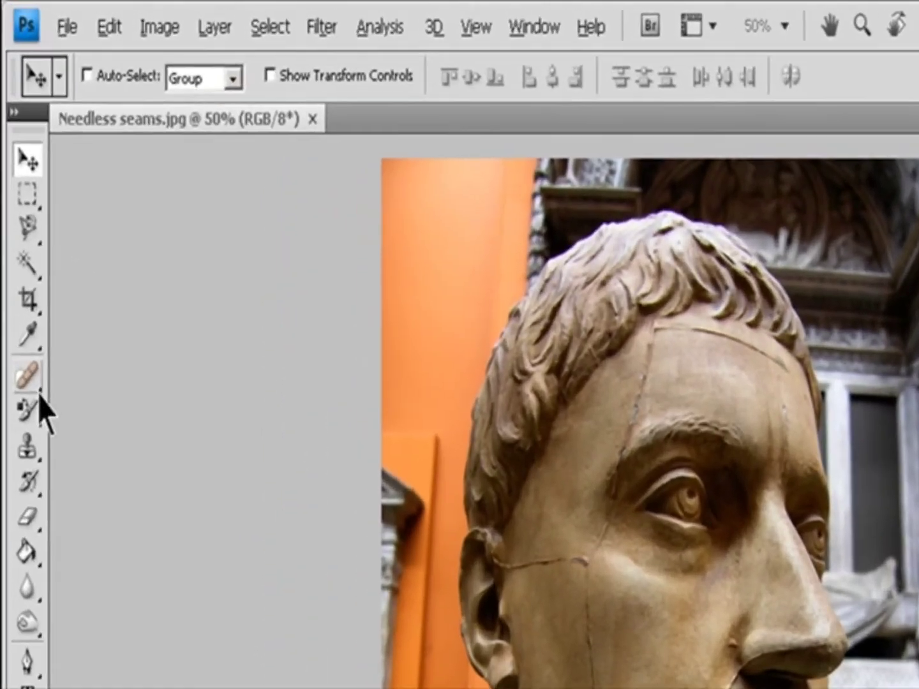
On the Needless seams statue image, select the Healing Brush Tool and review its brush, mode, Aligned and Sample options.
left_click(21, 222)
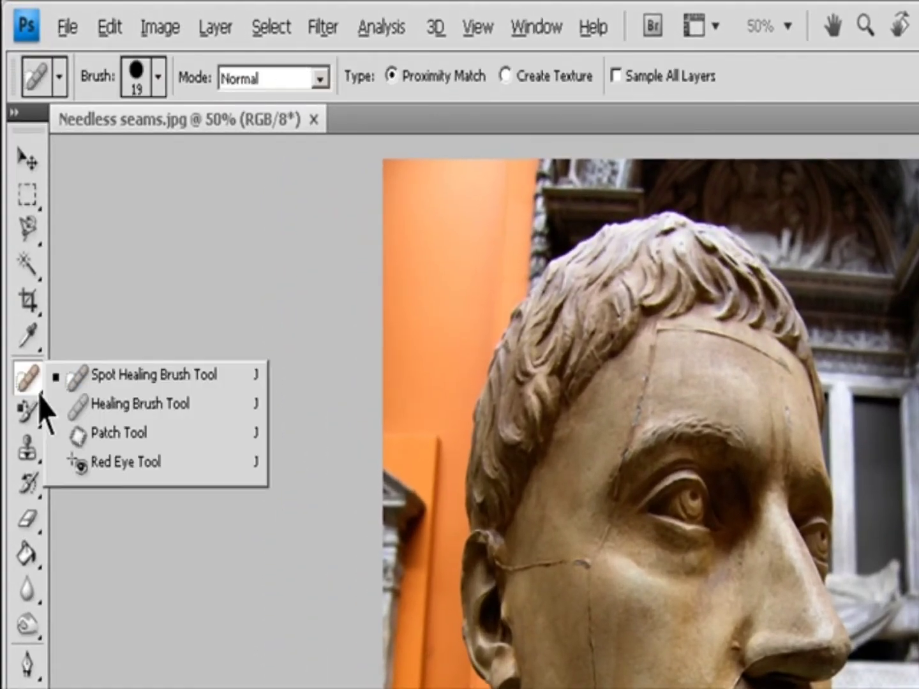
left_click(144, 405)
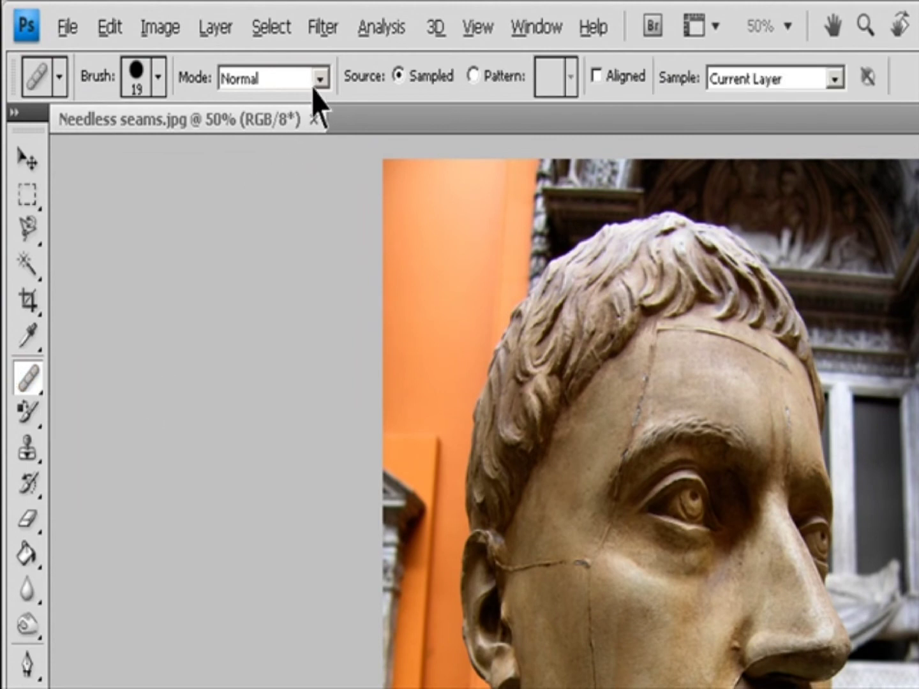
left_click(159, 77)
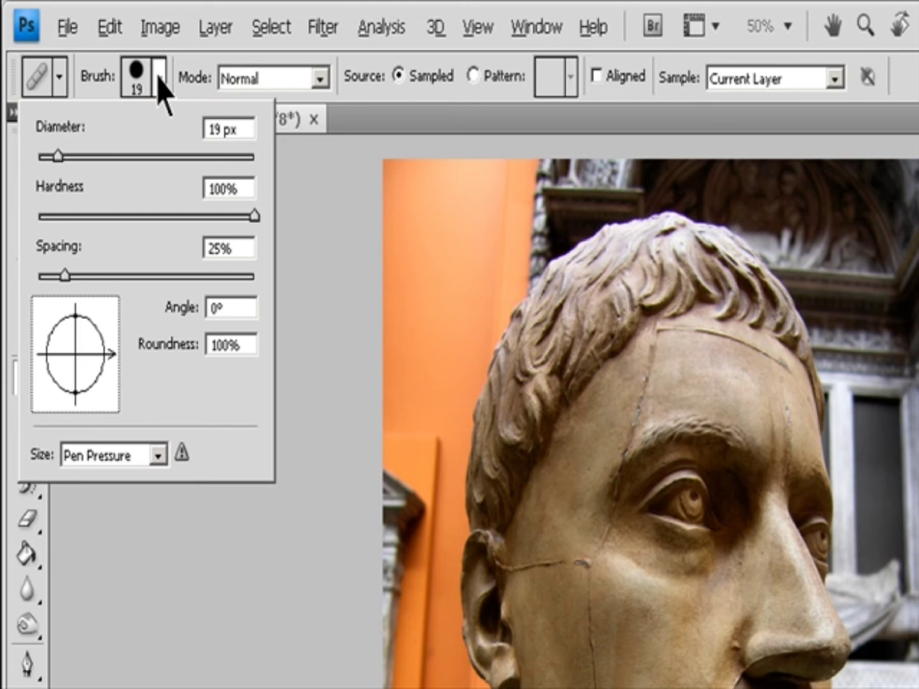
left_click(320, 78)
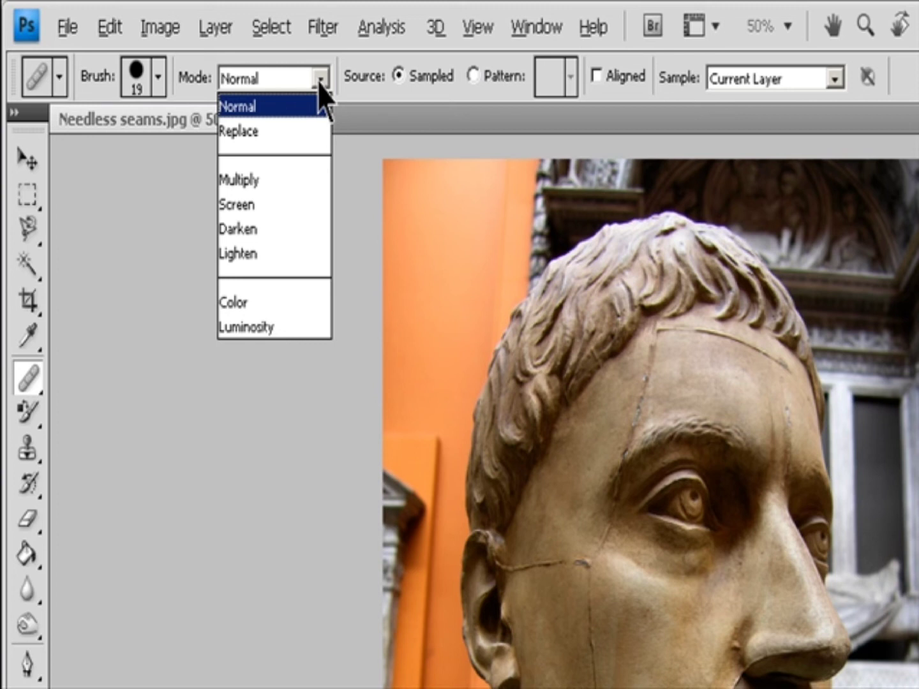
left_click(453, 95)
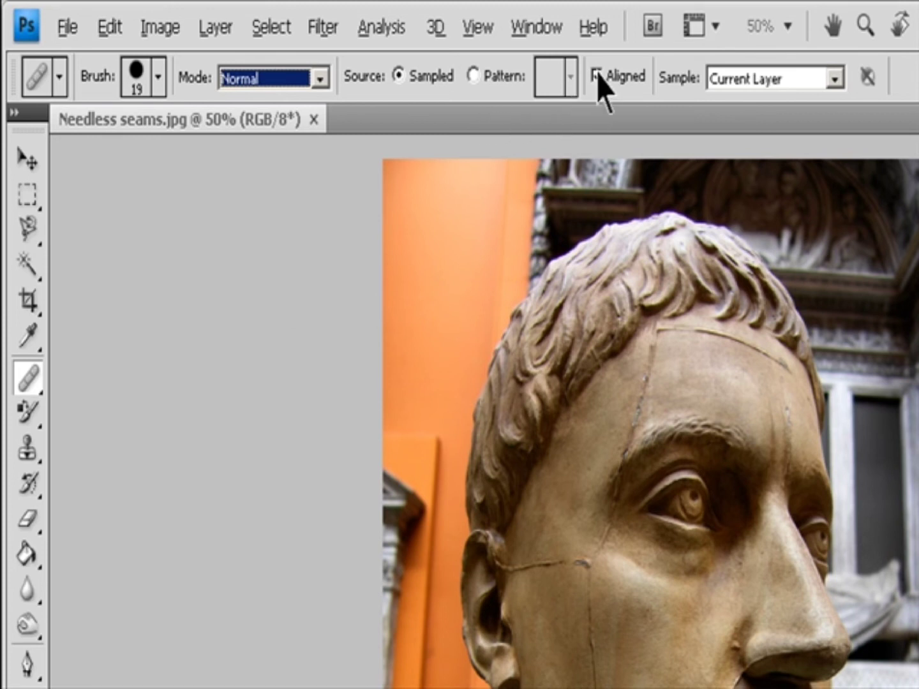
left_click(834, 79)
left_click(833, 78)
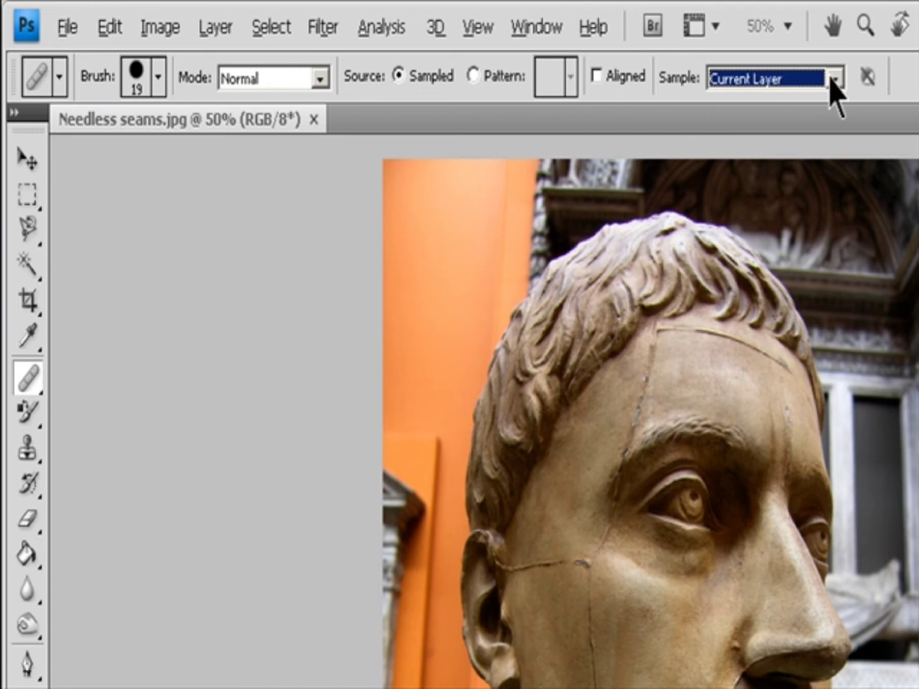
key("Escape")
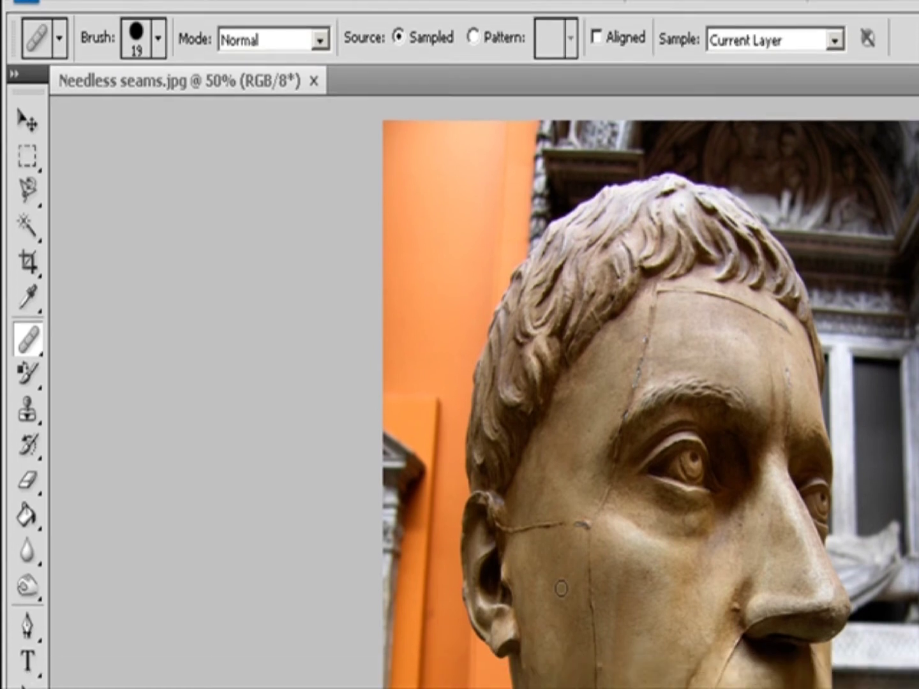
Sample a clean area of the statue's cheek as the healing source.
key("alt")
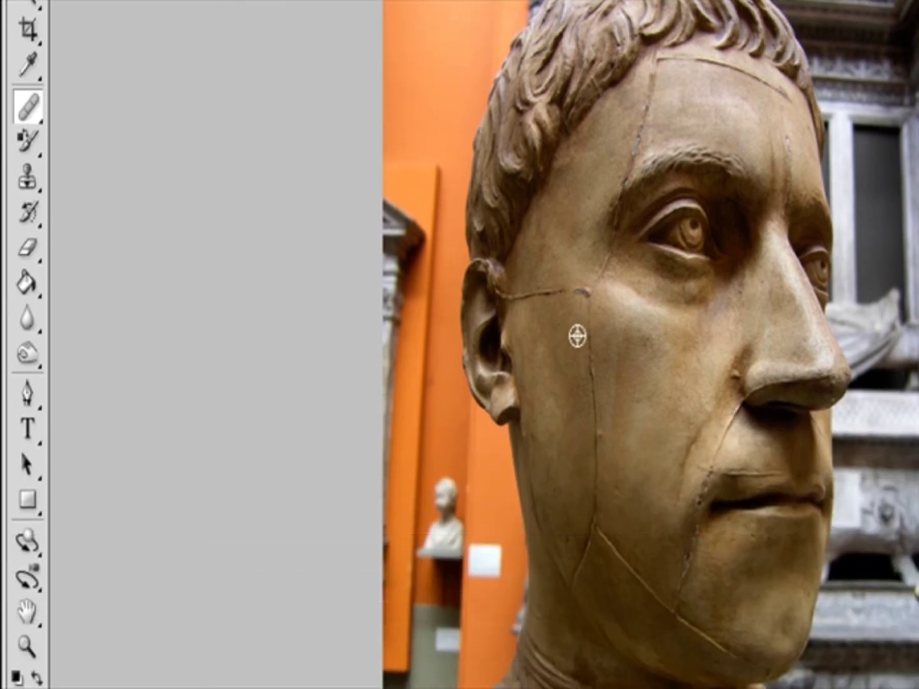
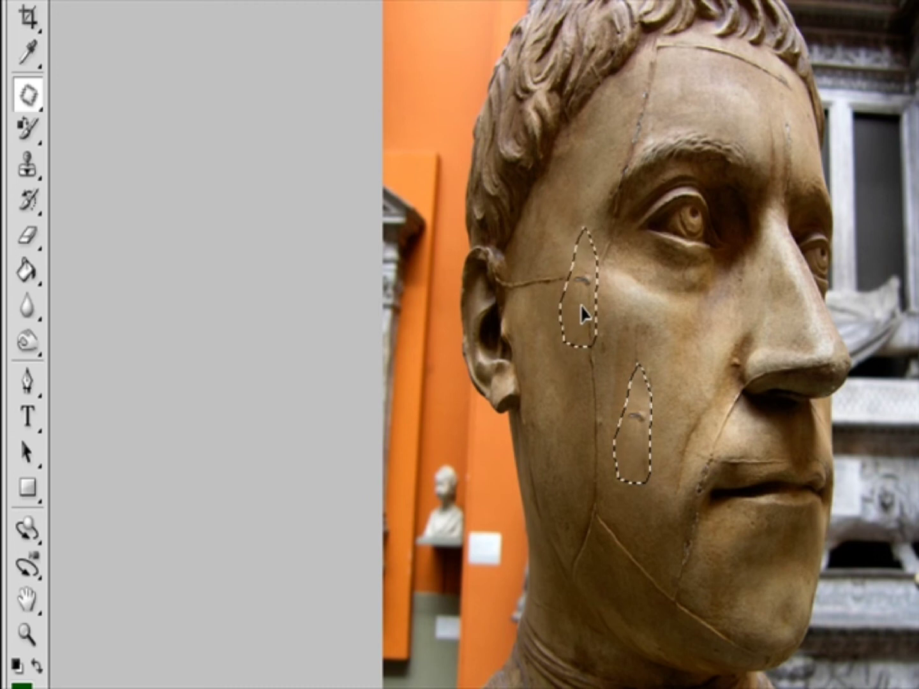
Drag the Patch tool selection across the statue's cheek to patch over the small seam marks.
mouse_move(578, 249)
left_mouse_down()
mouse_move(584, 359)
mouse_move(608, 381)
mouse_move(623, 316)
mouse_move(597, 256)
mouse_move(577, 250)
left_mouse_up()
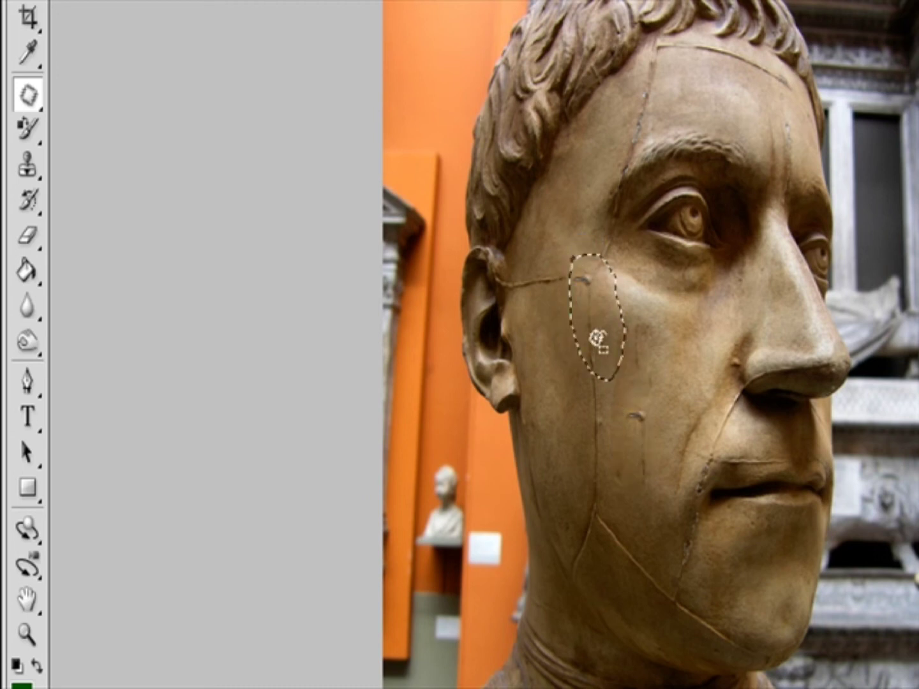
left_click_drag(601, 313, 666, 418)
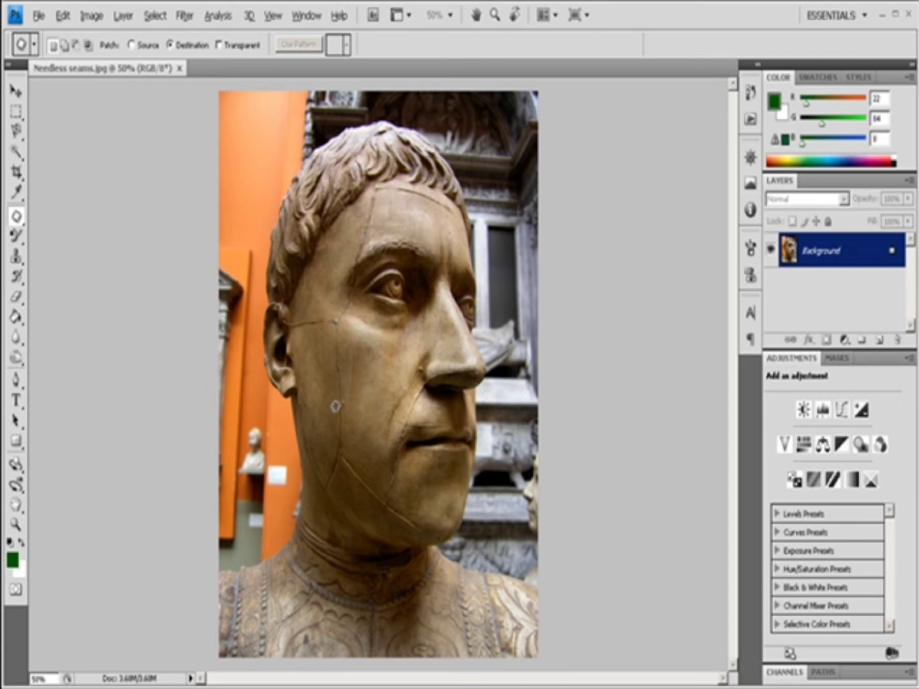
Outline the cheek seam with the Patch tool and fill that selection with a pattern, then pick and apply another pattern.
mouse_move(354, 446)
left_mouse_down()
mouse_move(341, 441)
mouse_move(329, 377)
mouse_move(336, 313)
mouse_move(359, 359)
mouse_move(365, 421)
mouse_move(356, 443)
left_mouse_up()
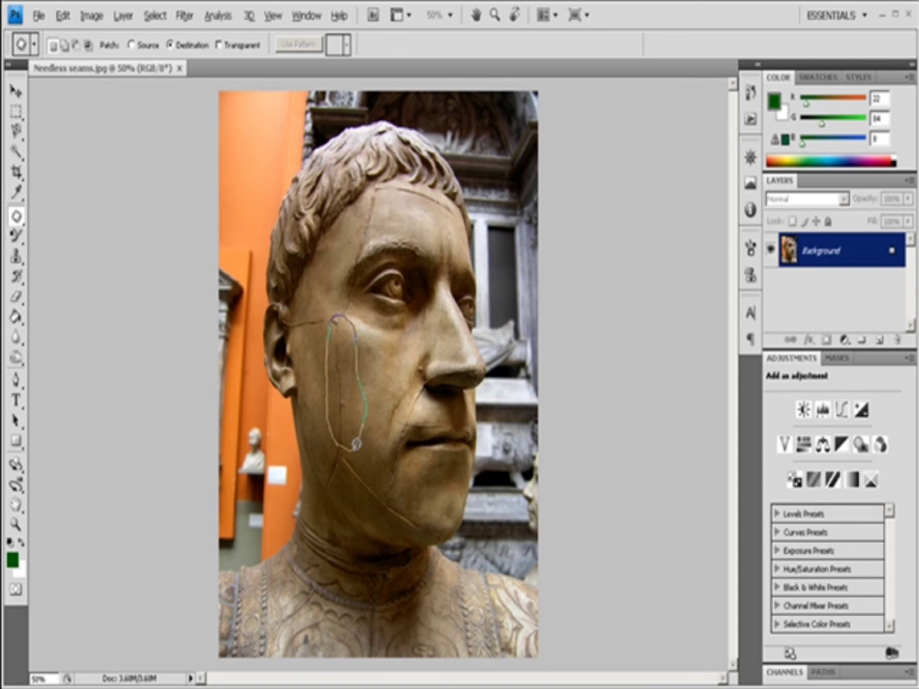
left_click_drag(356, 444, 357, 446)
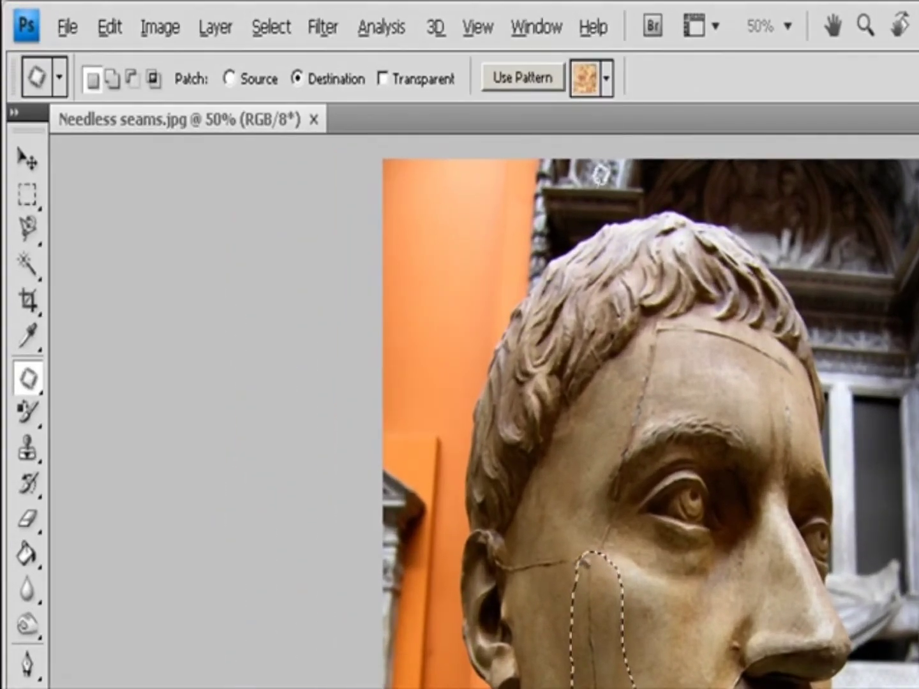
left_click(533, 77)
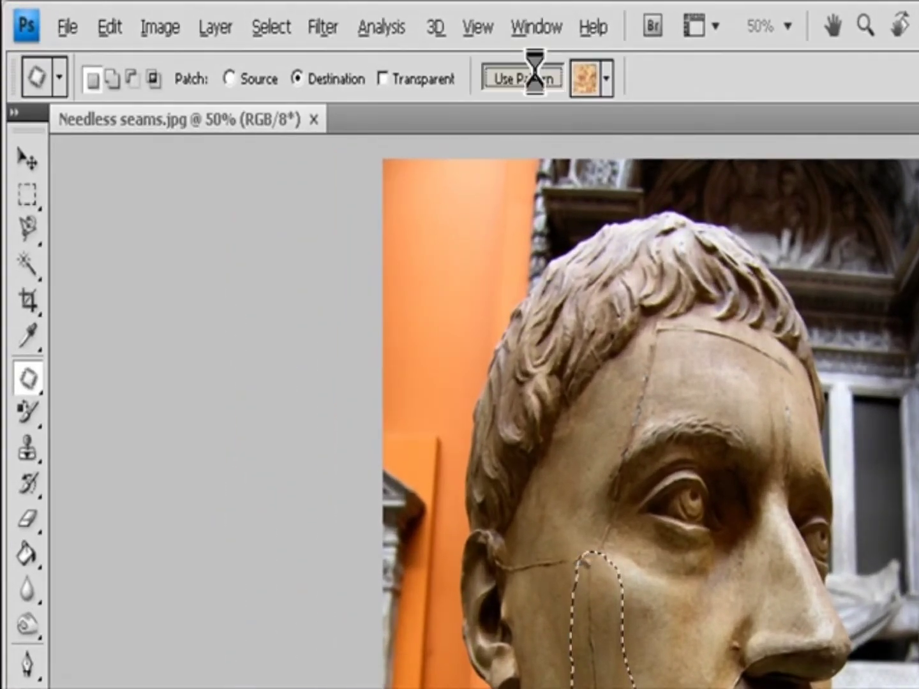
left_click(606, 78)
left_click(477, 152)
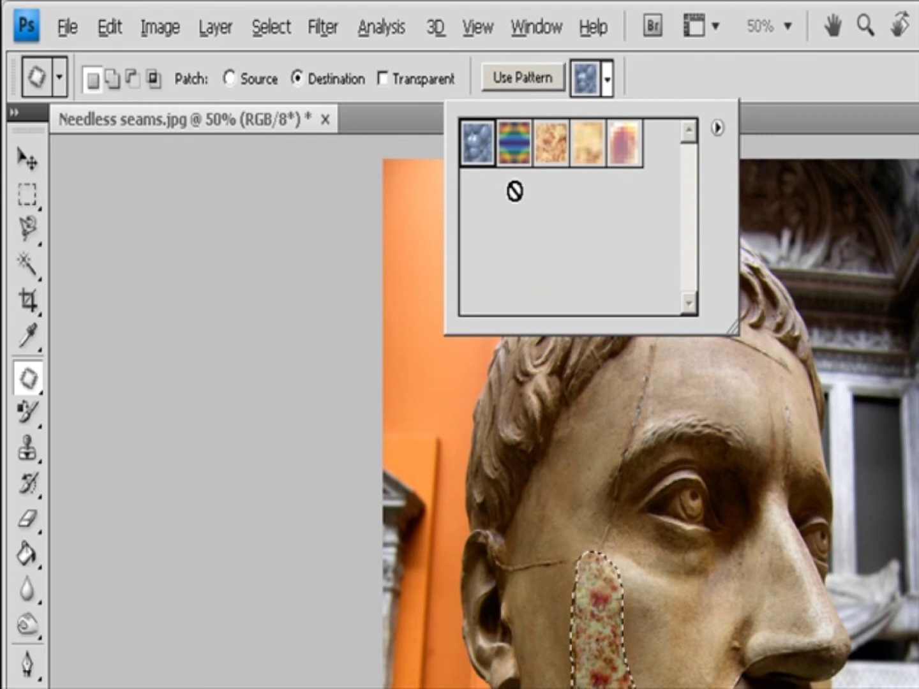
left_click(543, 78)
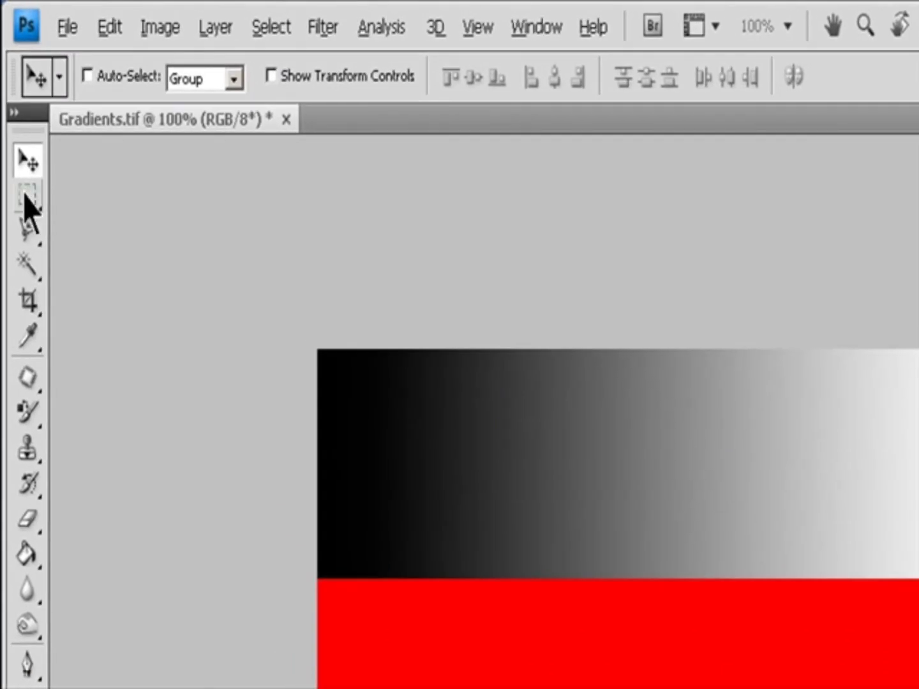
On the Gradients image, choose the Rectangular Marquee Tool and review its selection mode and Feather options.
left_click(27, 197)
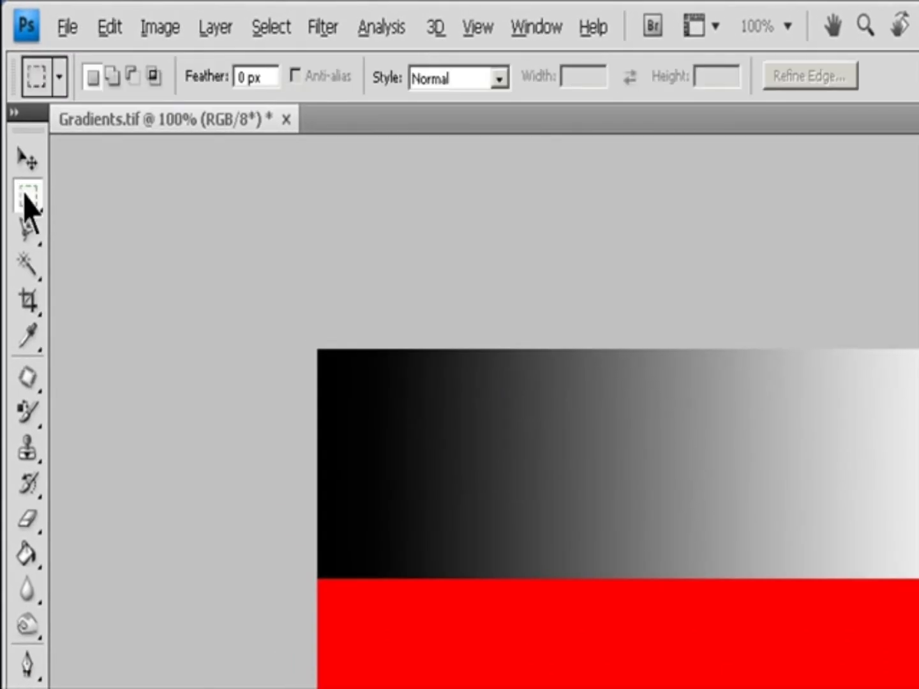
left_click(25, 196)
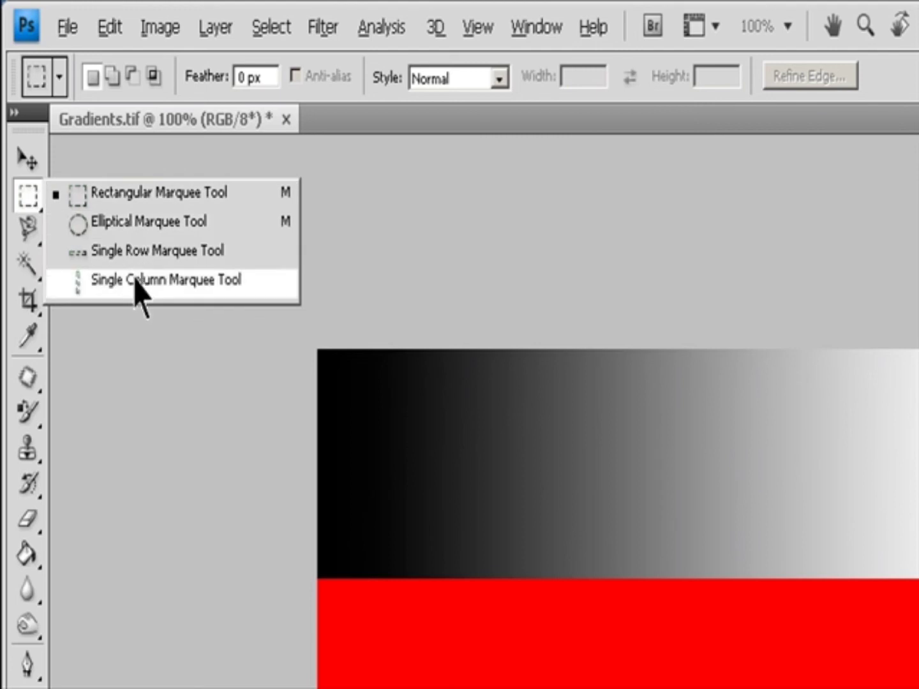
left_click(144, 191)
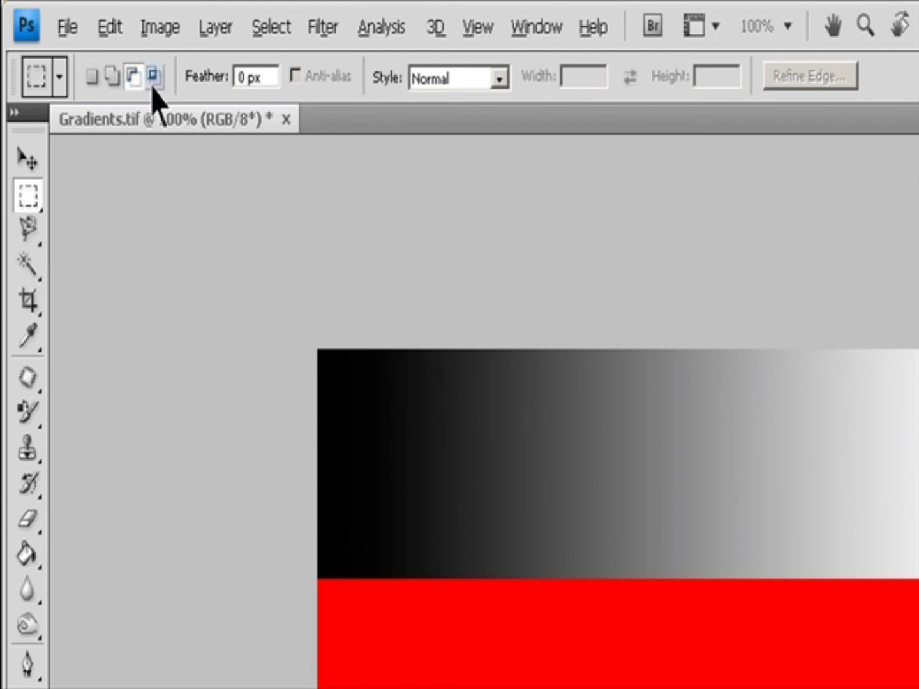
left_click(93, 77)
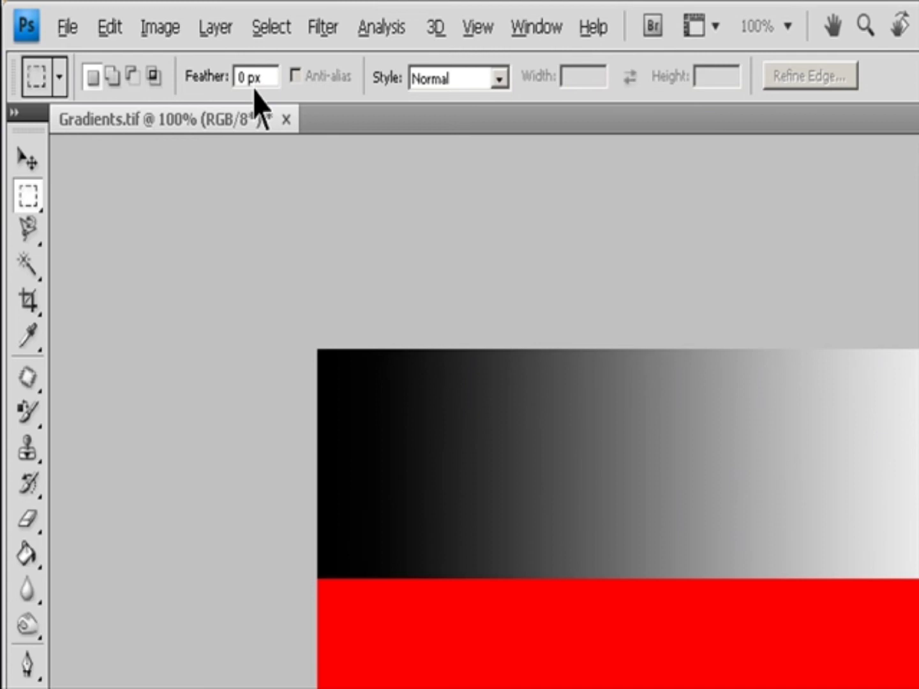
left_click(261, 78)
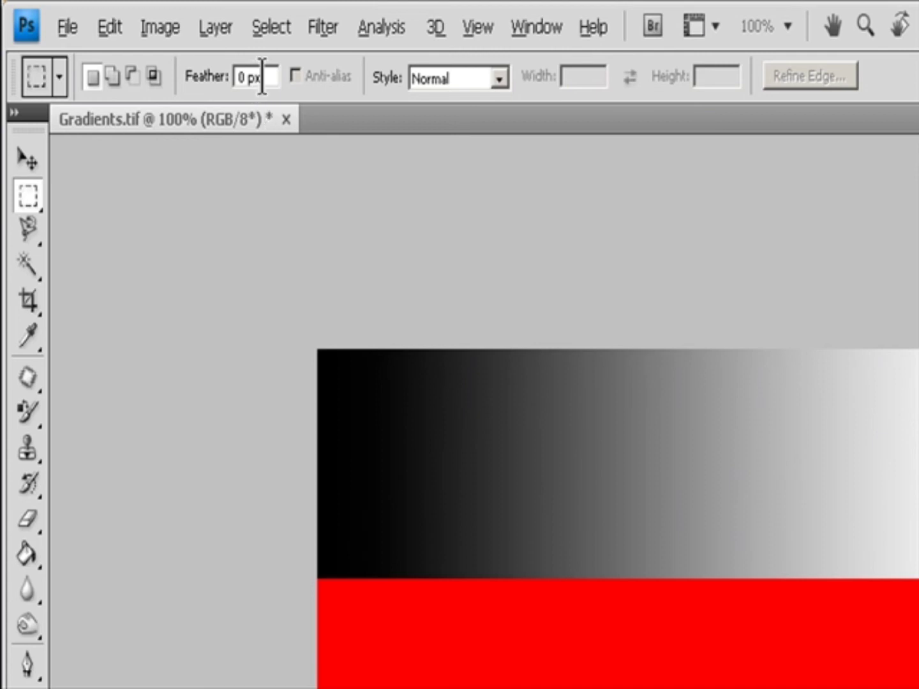
Set the marquee style to Fixed Ratio with a width of 2 and height of 1, trying the swap control.
left_click(500, 79)
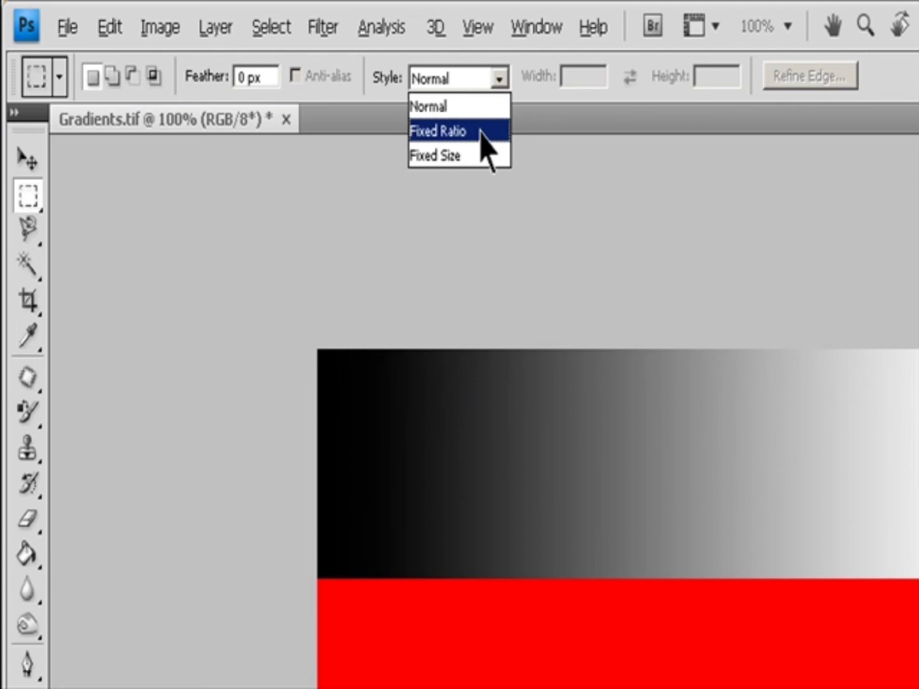
left_click(485, 133)
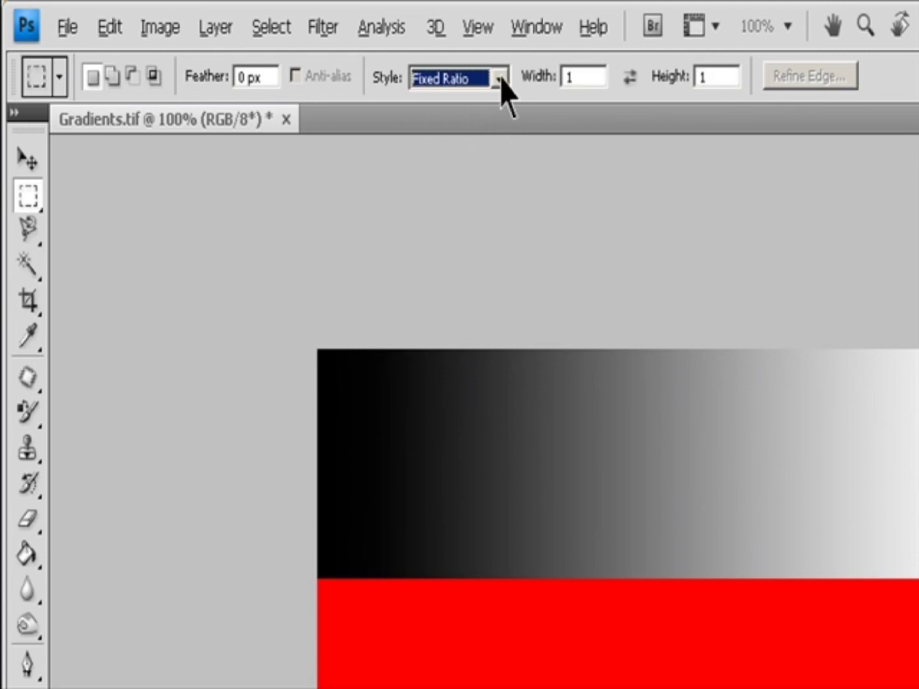
left_click(569, 76)
type("2")
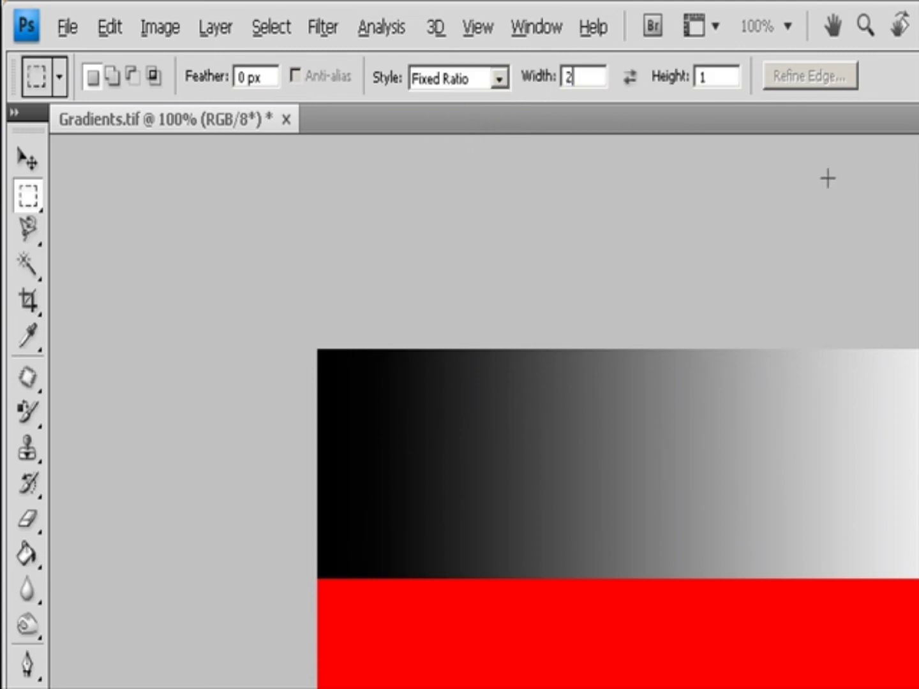
left_click(725, 77)
left_click(630, 77)
left_click(630, 79)
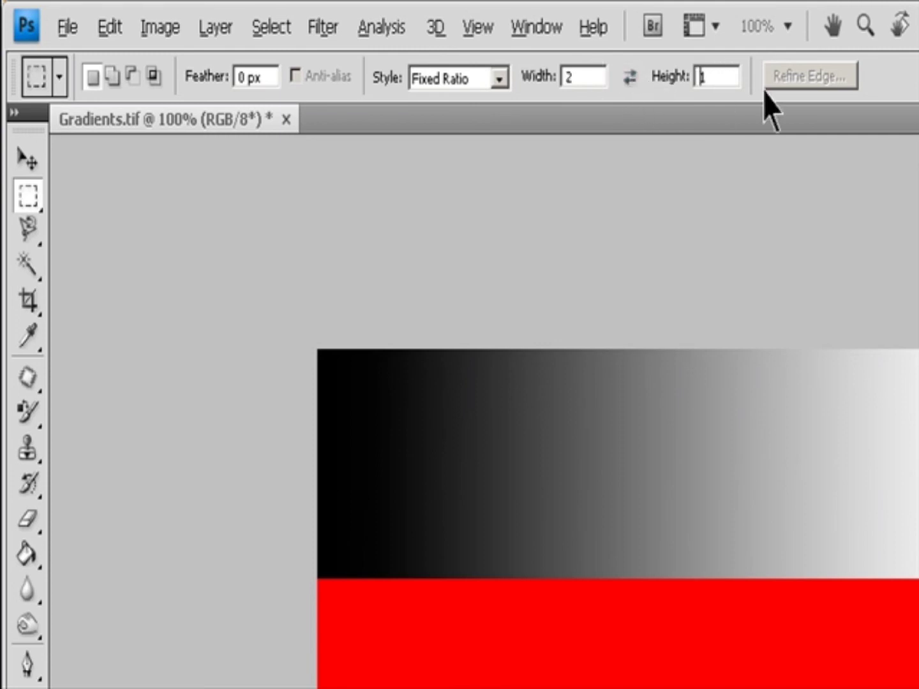
Switch the marquee style to Fixed Size and set the width to 1 px.
left_click(503, 79)
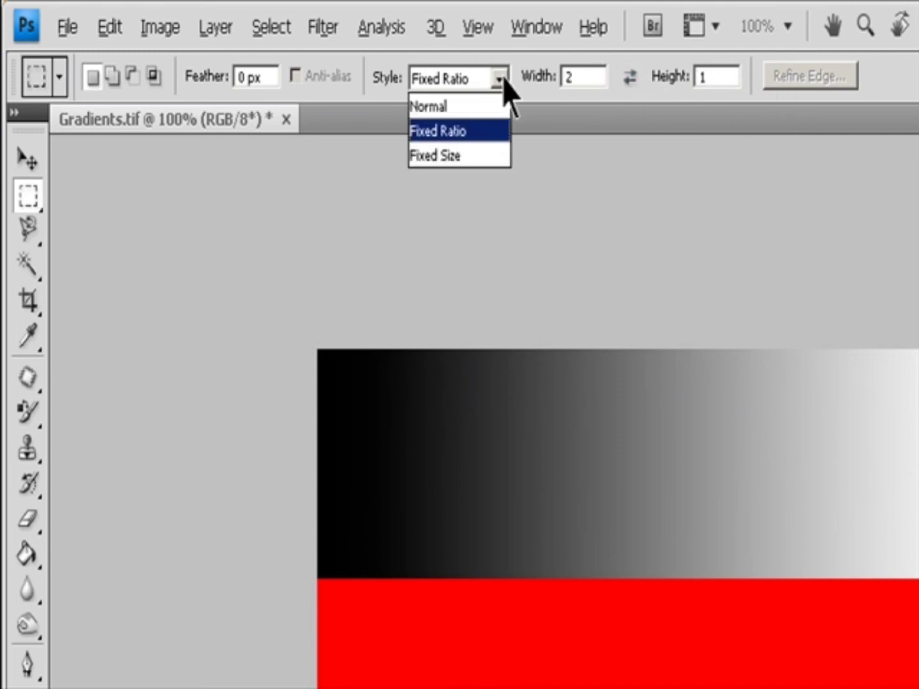
left_click(459, 153)
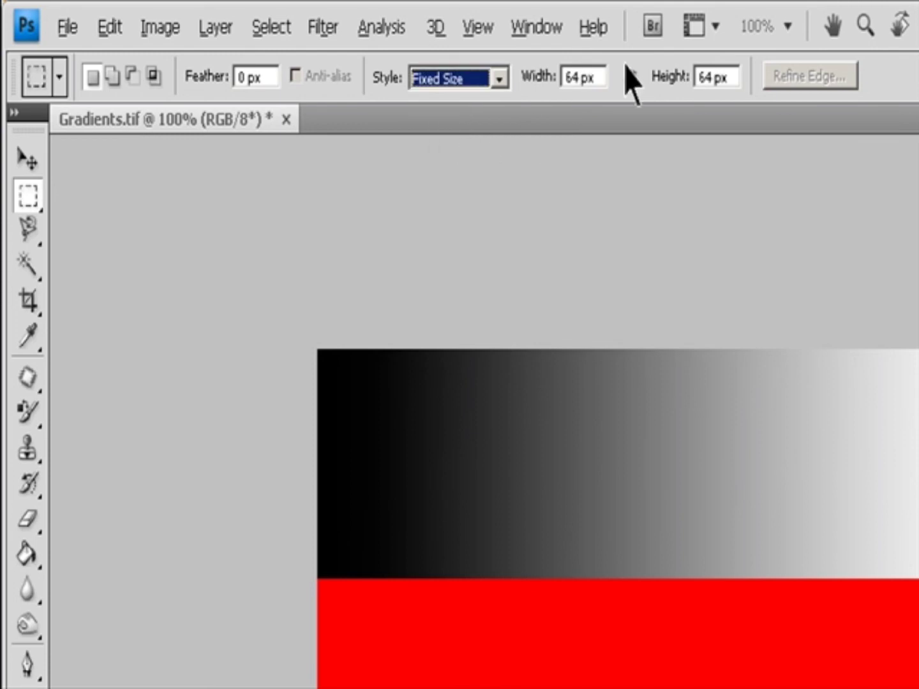
double_click(573, 78)
type("1289")
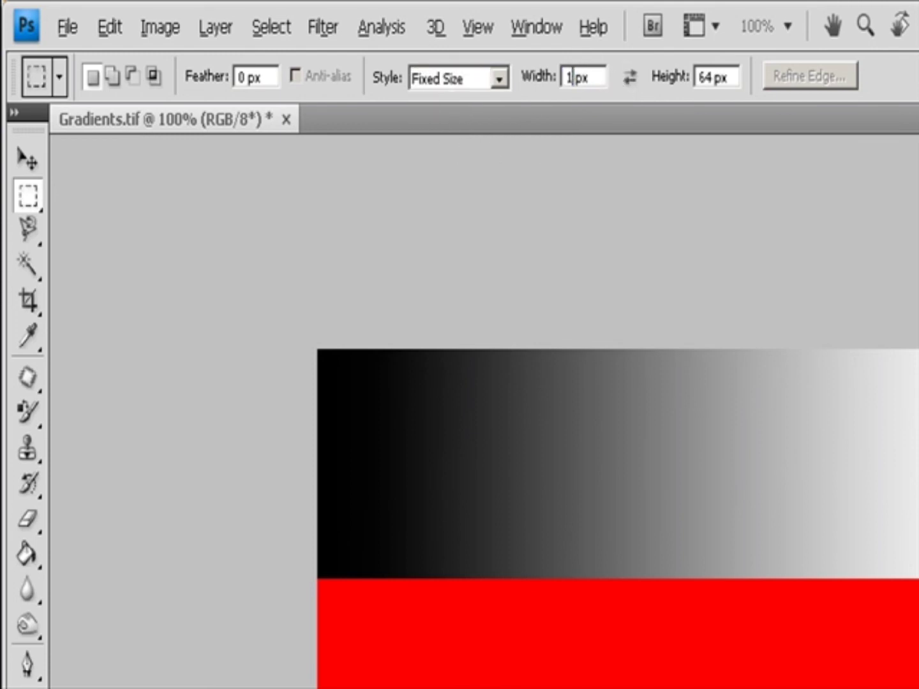
key("BackSpace")
left_click(632, 84)
left_click(625, 84)
Set the marquee style back to Normal.
left_click(498, 78)
left_click(467, 108)
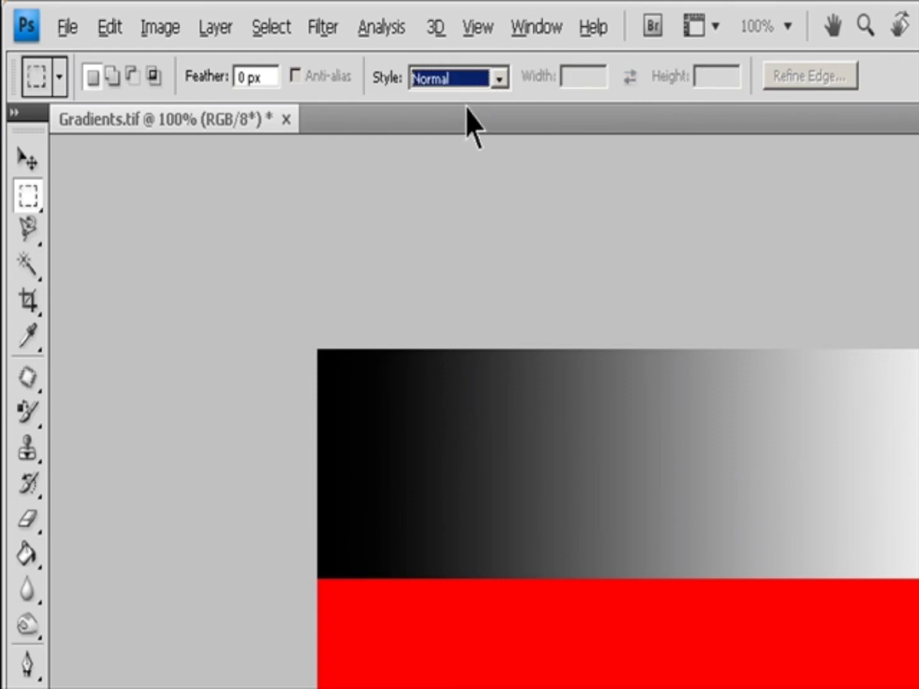
left_click(467, 107)
Switch to the Elliptical Marquee Tool, then cycle back to the Rectangular Marquee Tool.
right_click(30, 195)
left_click(76, 226)
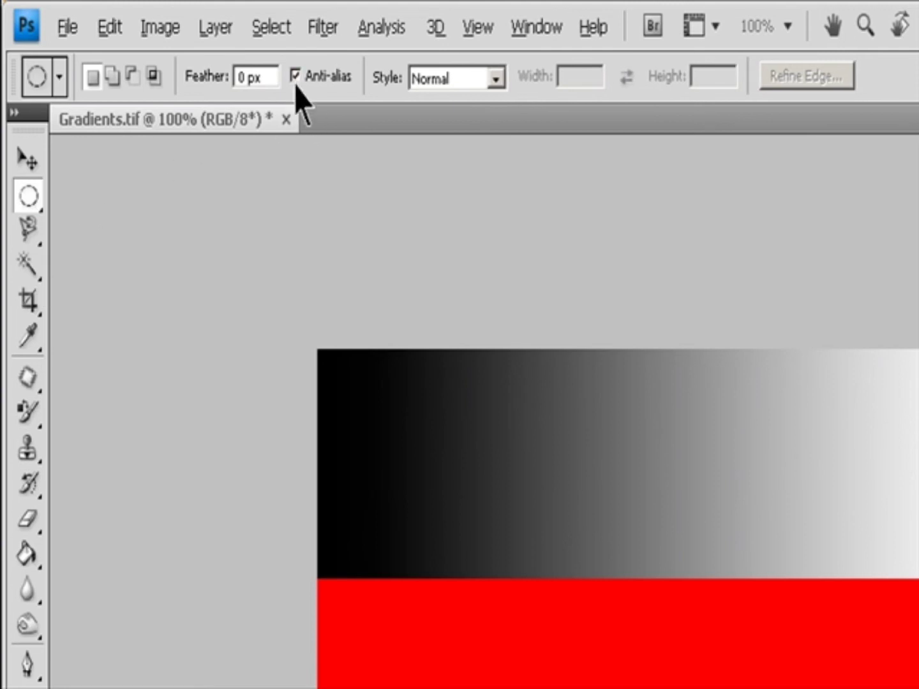
key("shift+m")
Turn on snapping to All items.
left_click(478, 28)
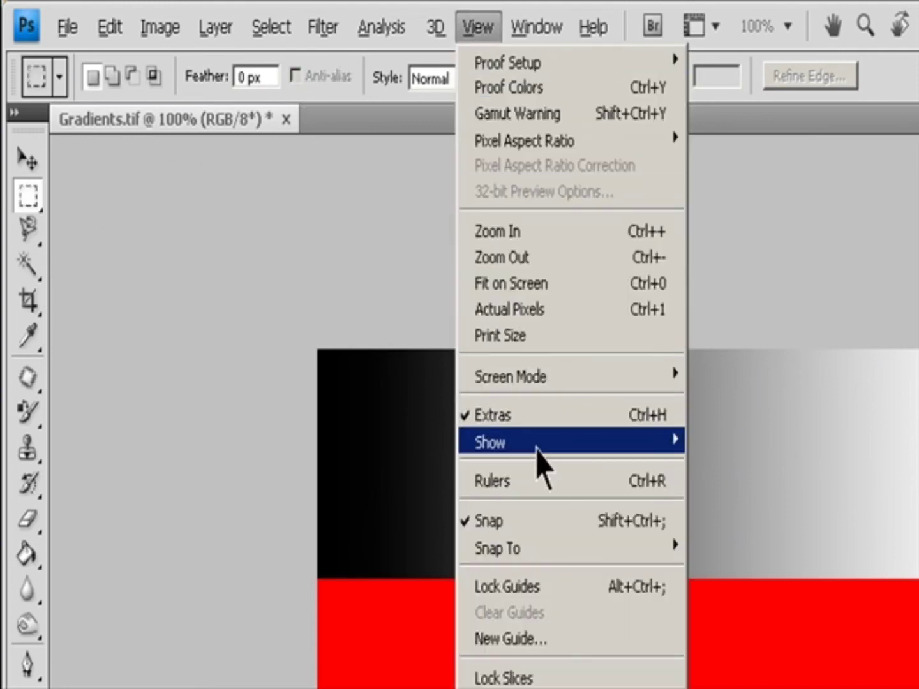
mouse_move(538, 558)
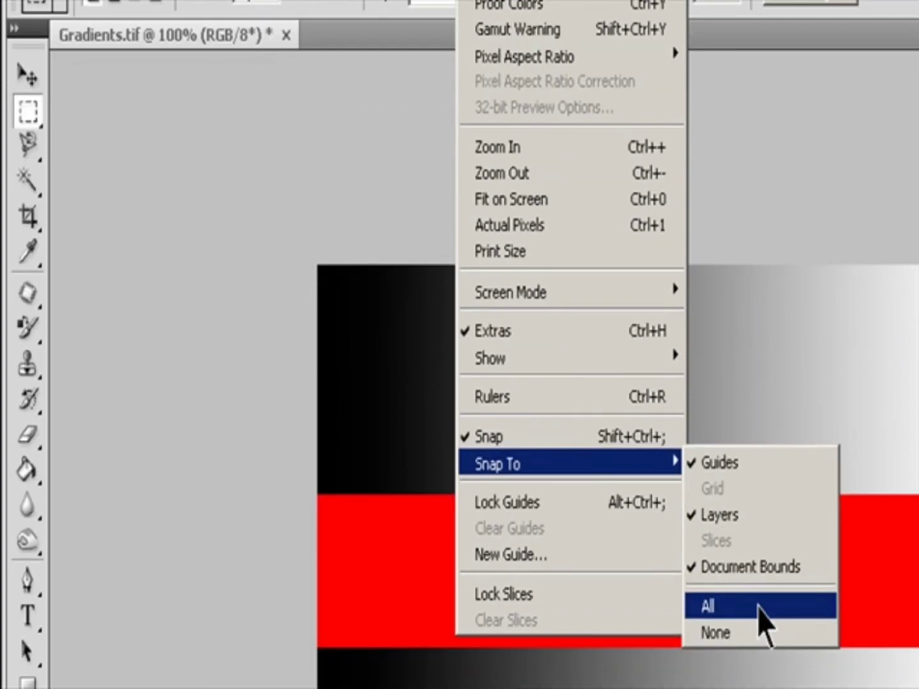
left_click(758, 684)
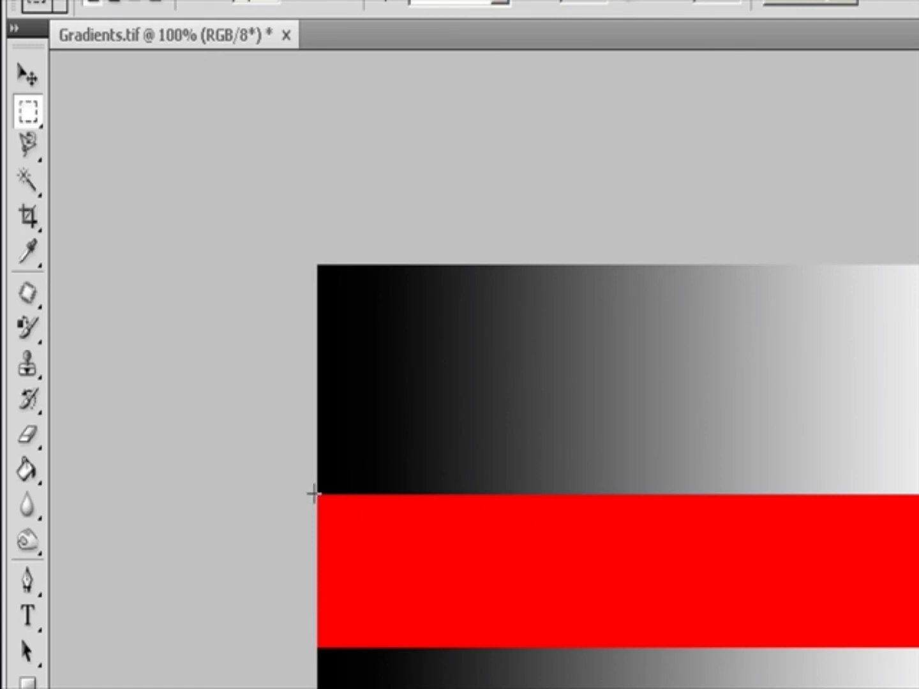
Select the red band and add a rectangle over the light right end of the image to the selection.
left_click_drag(313, 493, 918, 648)
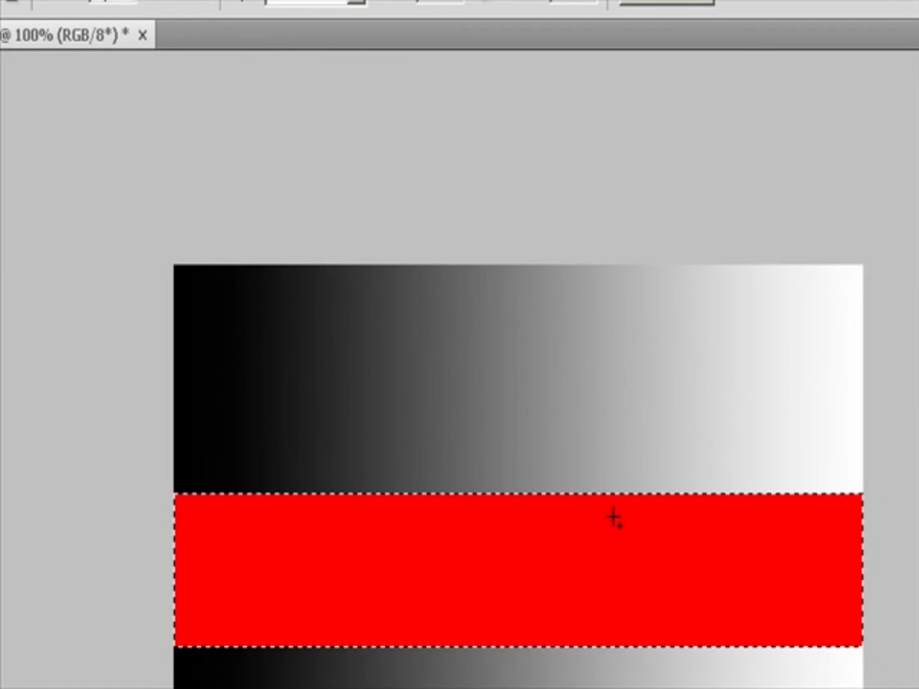
left_click_drag(678, 265, 893, 654)
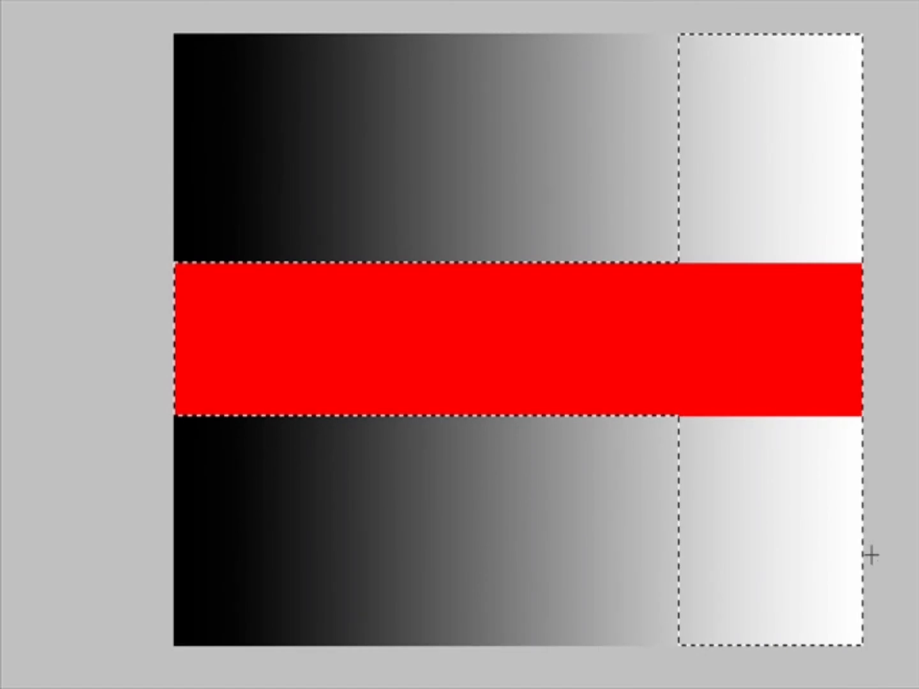
Draw an overlapping selection near the band's top edge, then undo and redo back to the red band selection alone.
left_click_drag(572, 192, 706, 313)
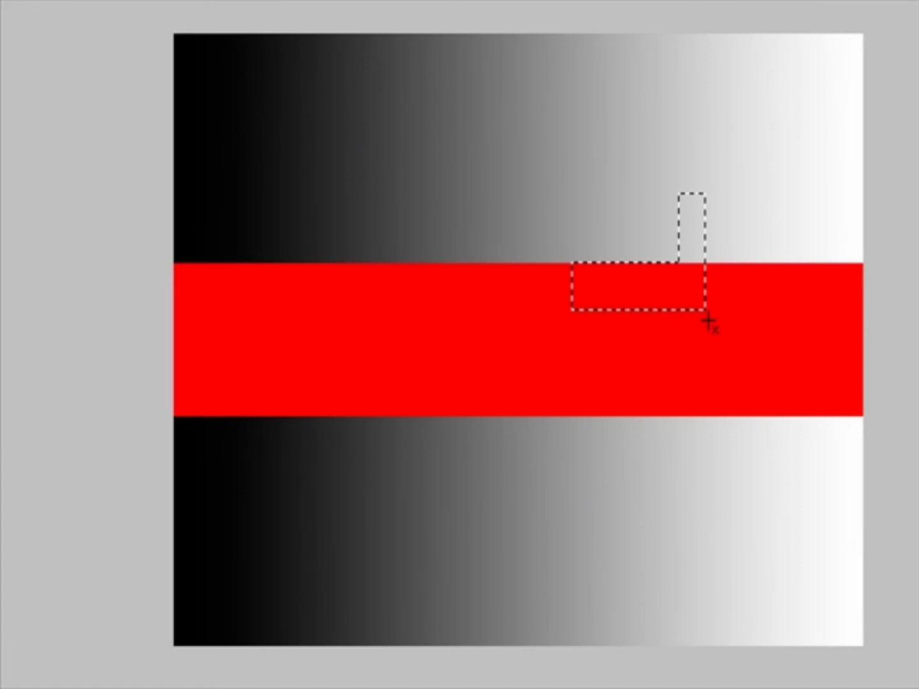
key("ctrl+z")
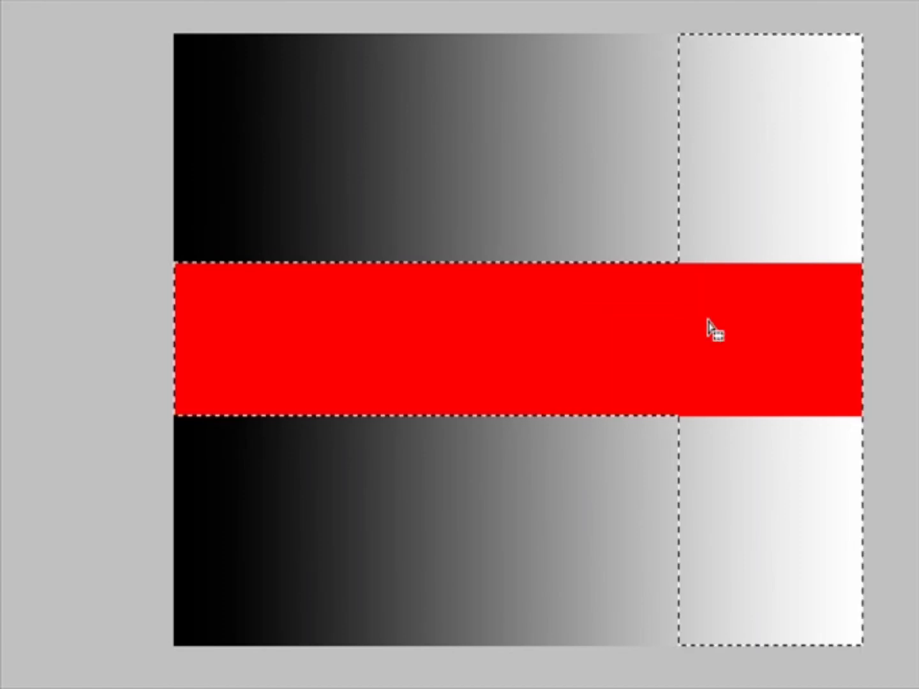
key("ctrl+z")
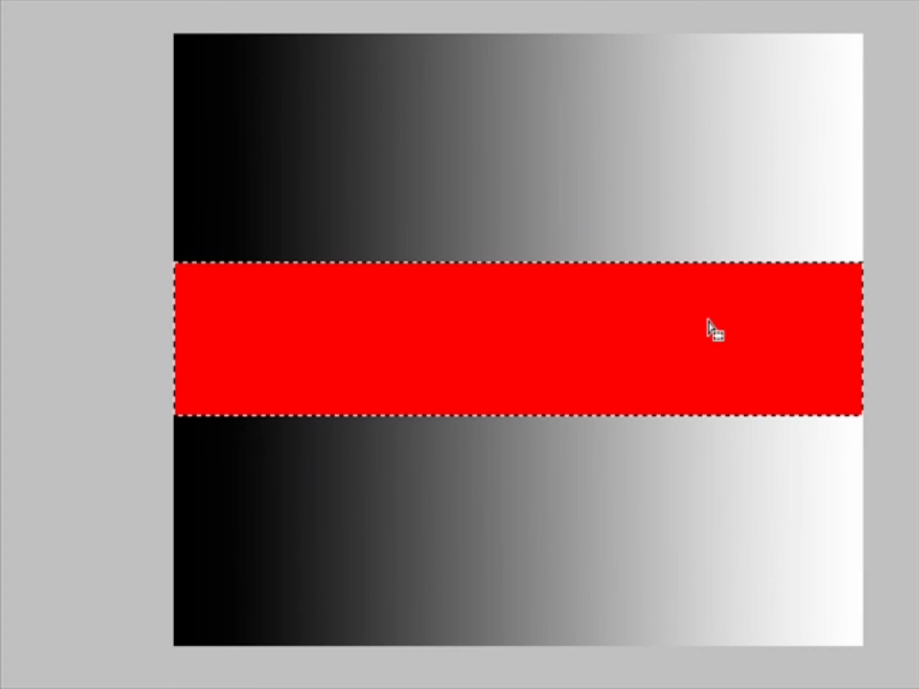
key("ctrl+z")
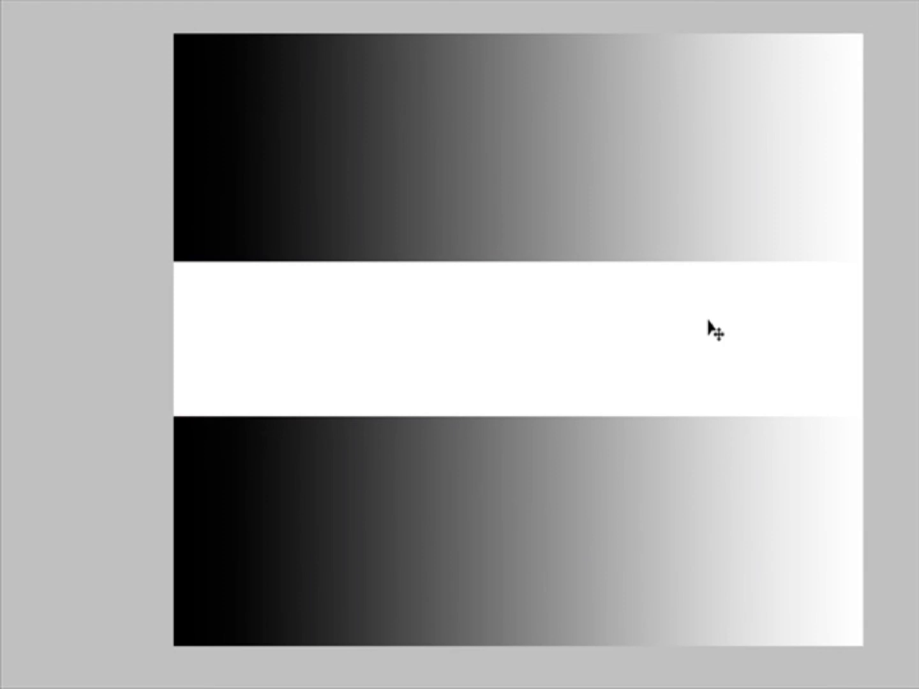
key("ctrl+y")
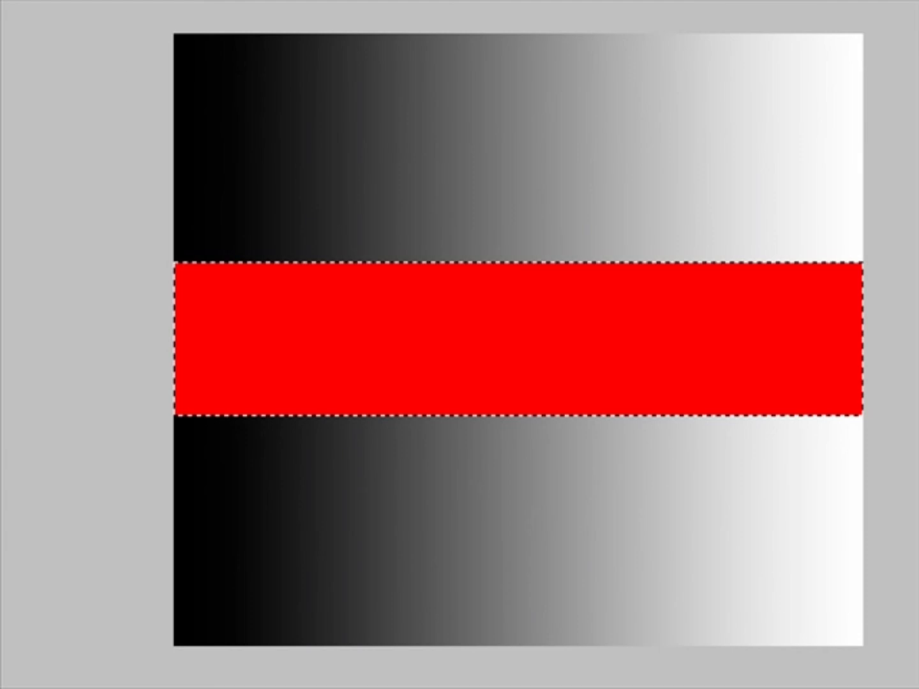
Add a large ellipse over the band's centre to the selection, then draw and undo another selection above the band.
left_click_drag(280, 185, 763, 529)
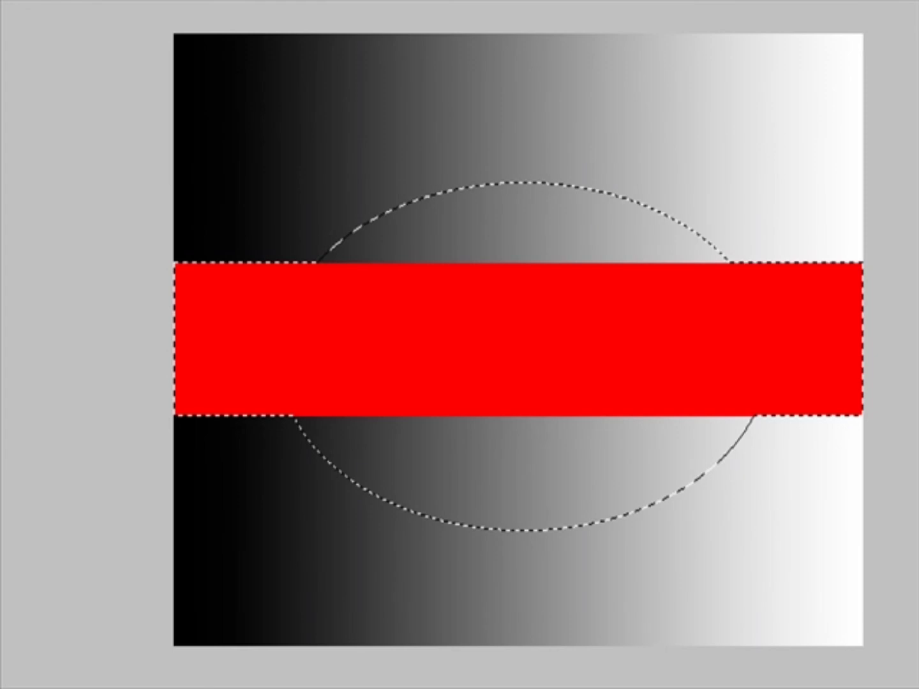
left_click_drag(702, 199, 812, 236)
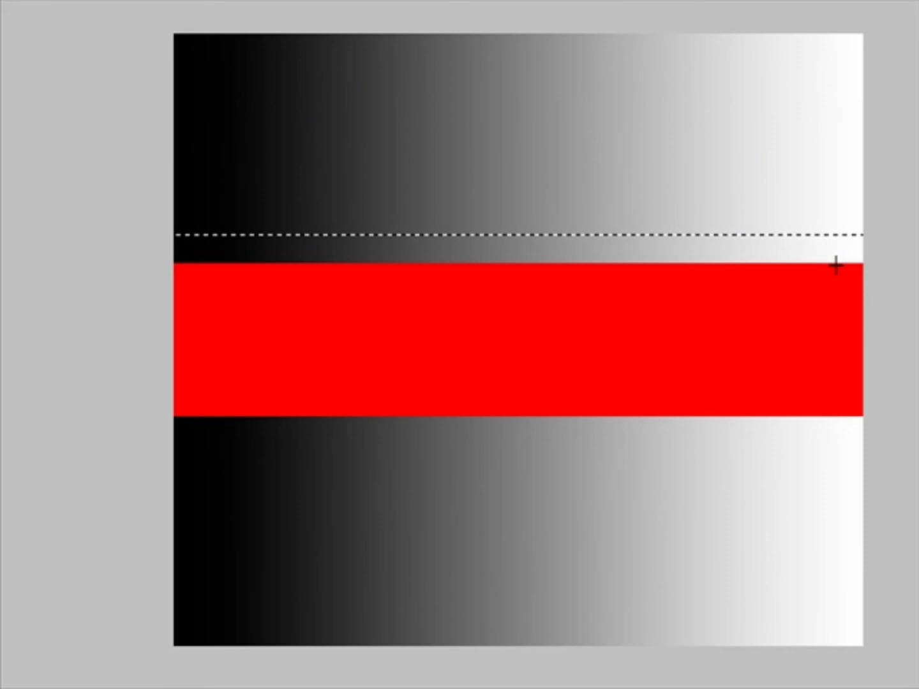
key("ctrl+z")
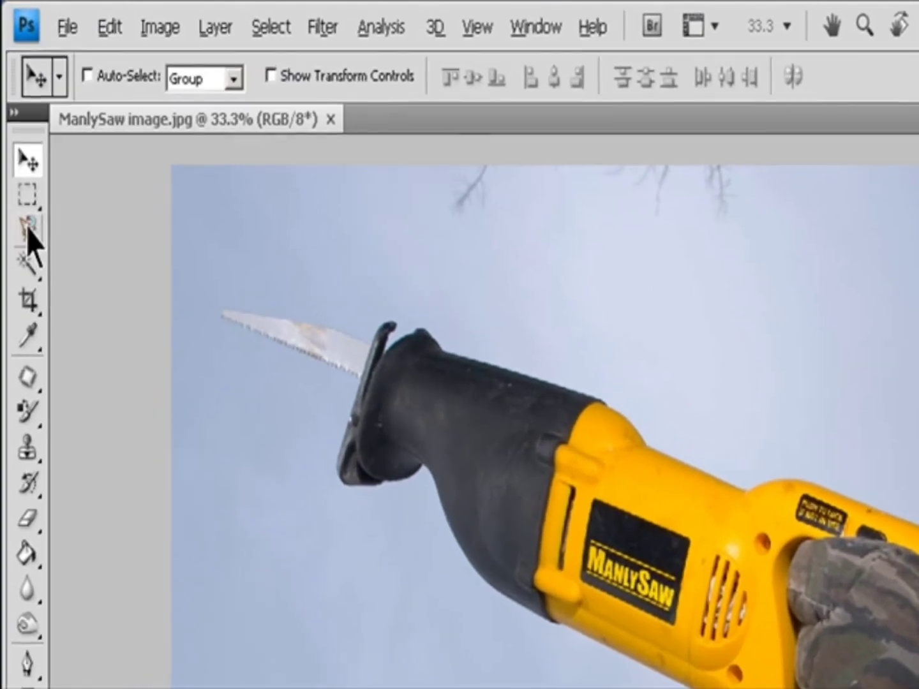
On the ManlySaw image, choose the Magnetic Lasso Tool.
left_click(15, 130)
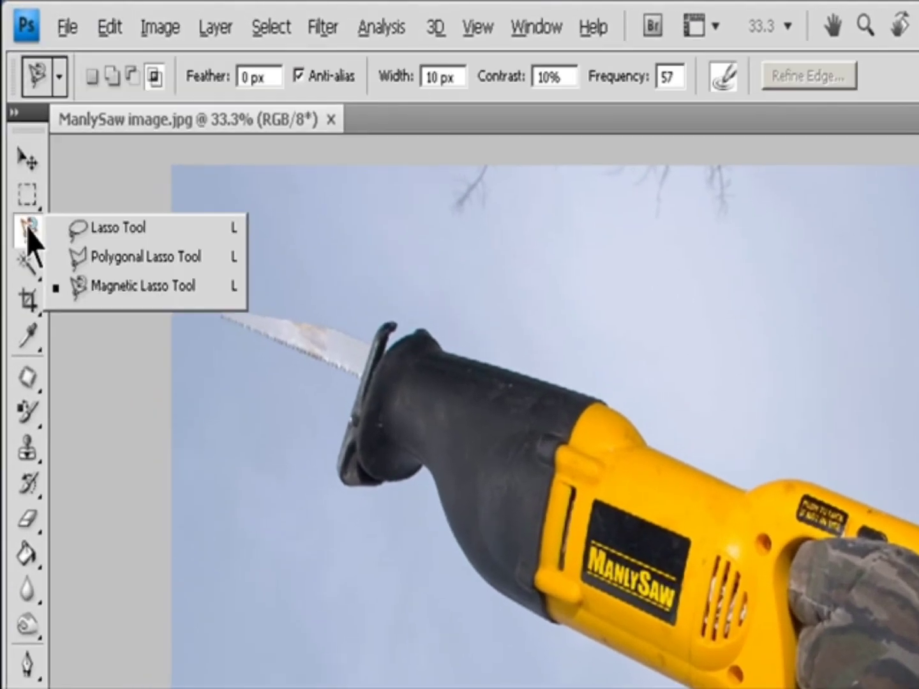
left_click(117, 285)
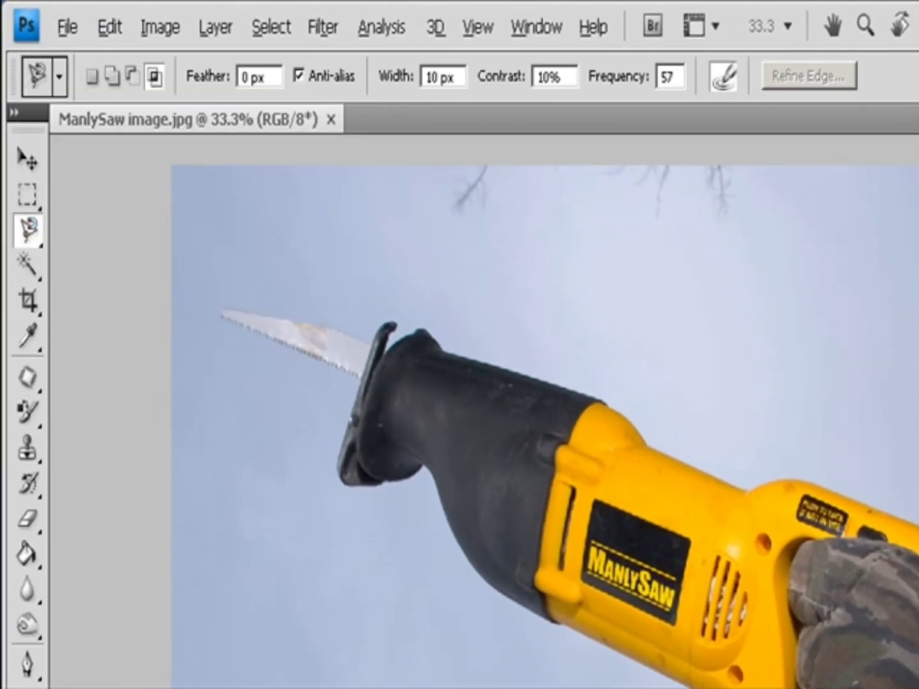
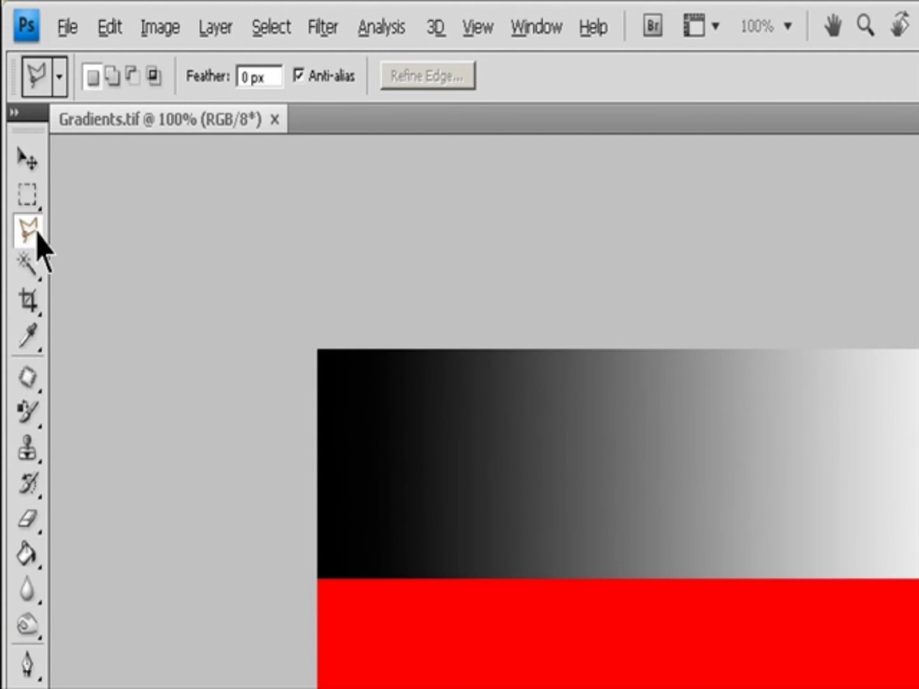
Switch to the Polygonal Lasso Tool and draw a polygon selection enclosing the red band's left portion.
right_click(37, 232)
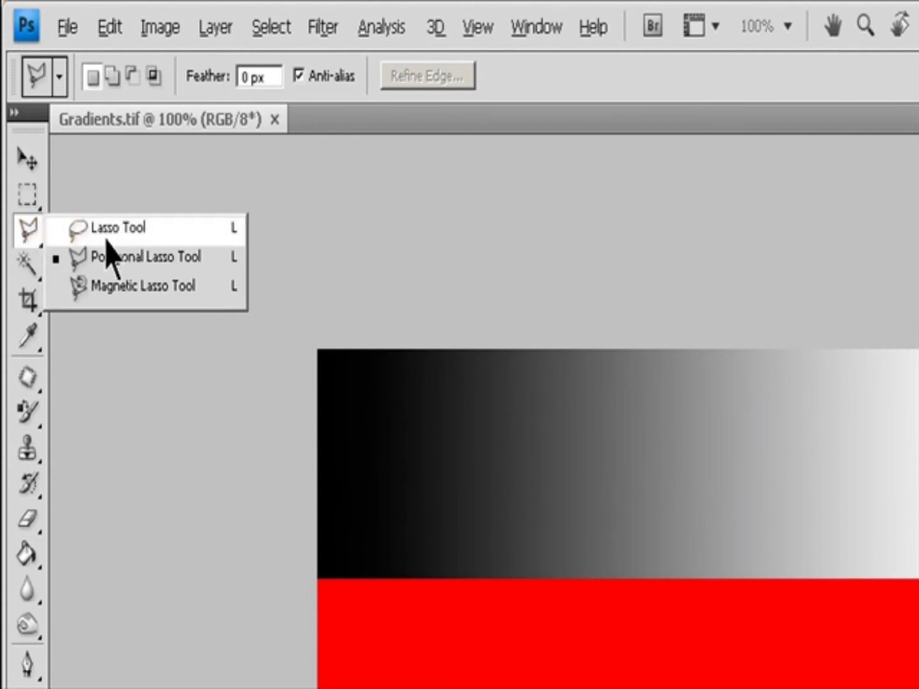
left_click(123, 258)
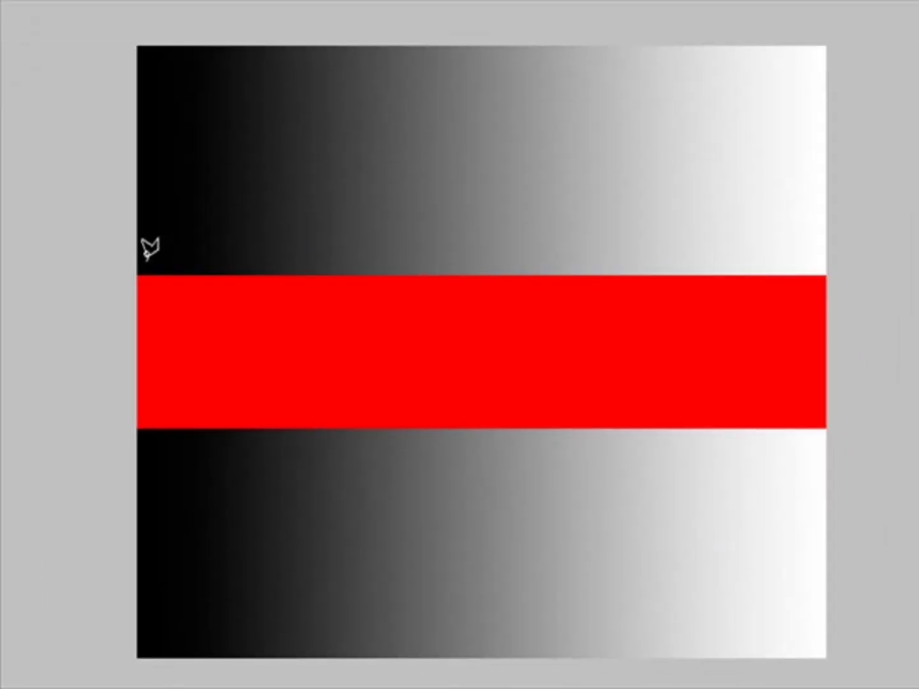
left_click(137, 269)
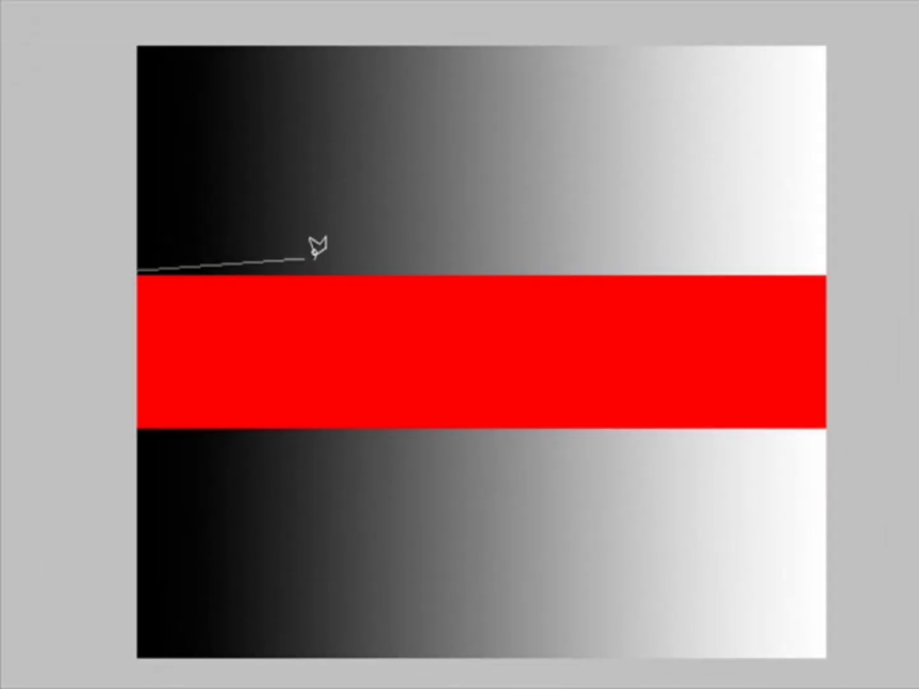
left_click(713, 103)
left_click(795, 227)
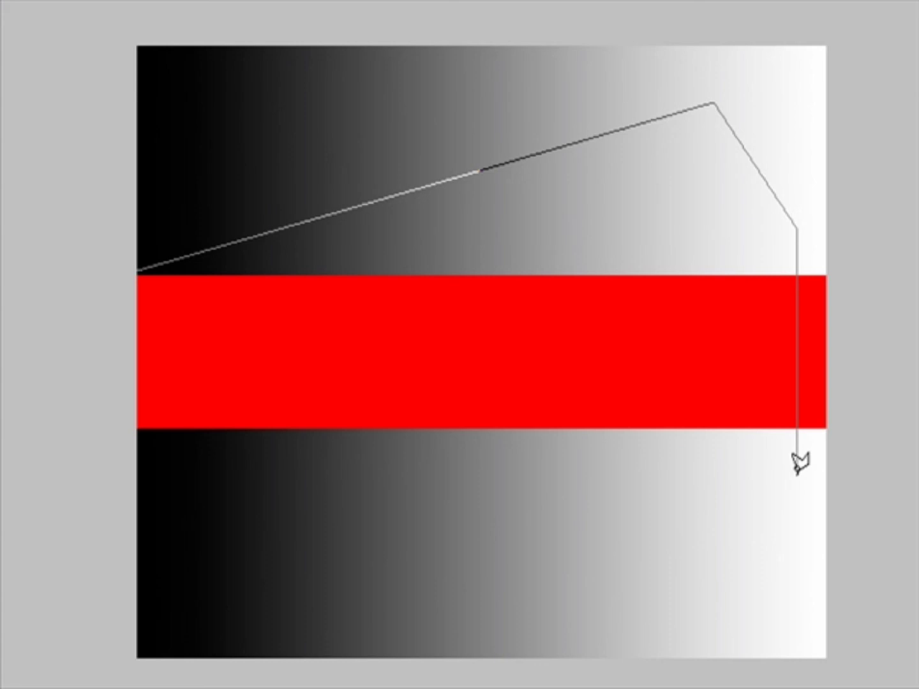
left_click(795, 475)
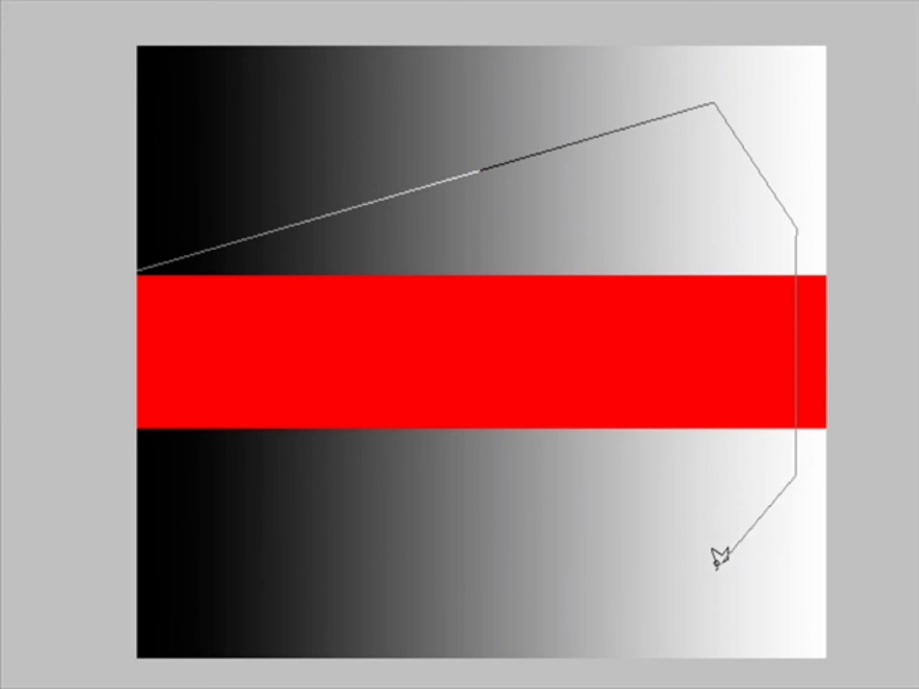
left_click(715, 566)
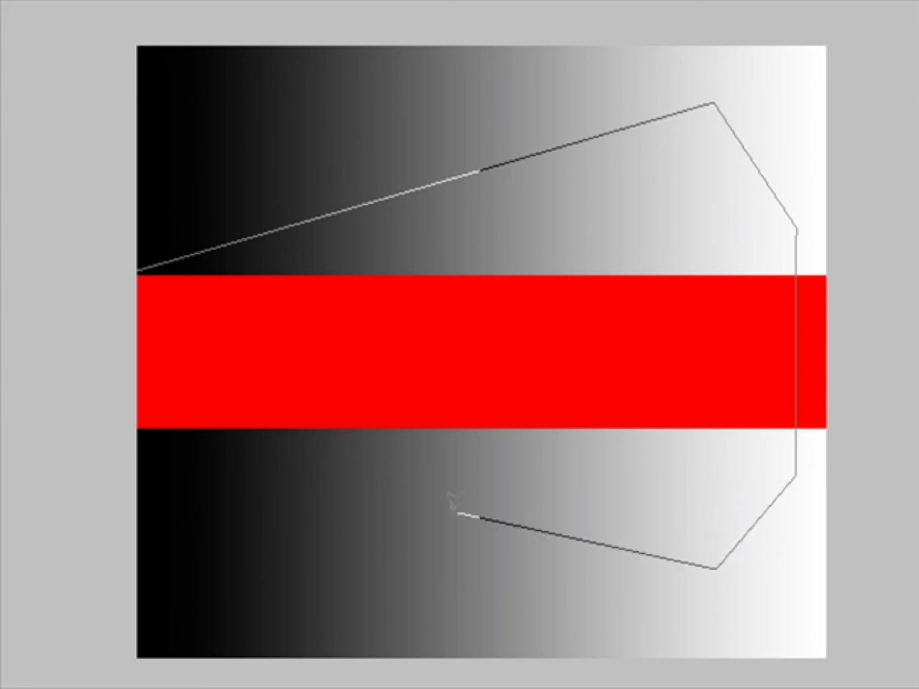
left_click(136, 431)
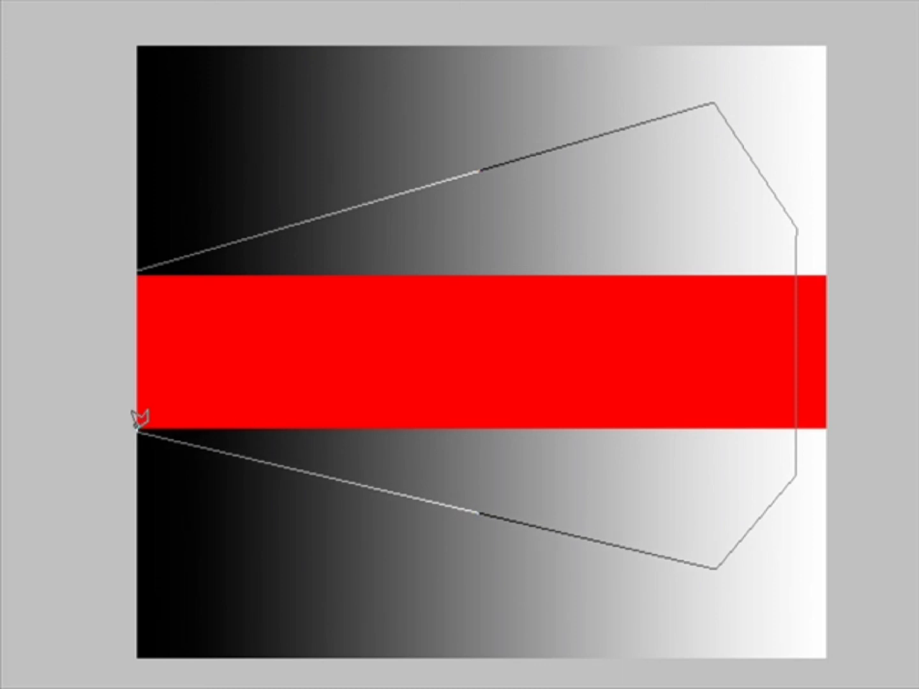
left_click(139, 268)
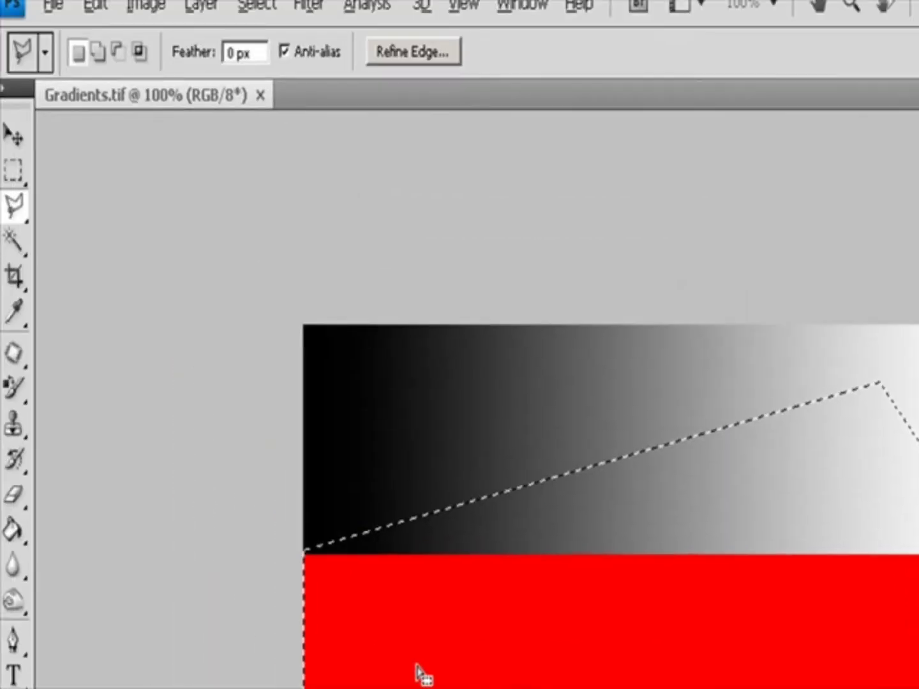
Review the selection mode options and the Feather field, turning Anti-alias off and back on.
left_click(99, 53)
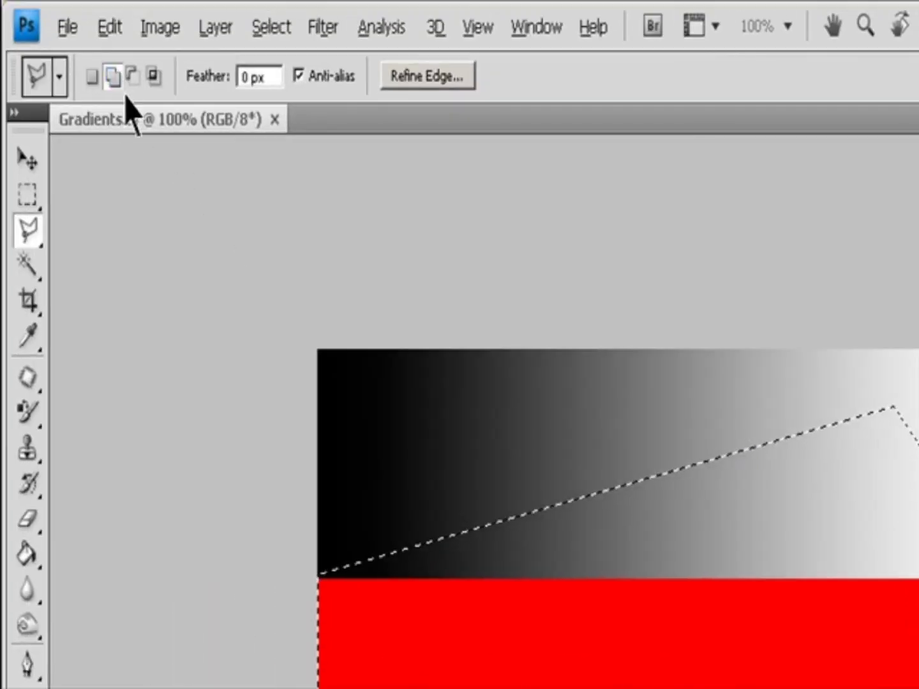
left_click(155, 80)
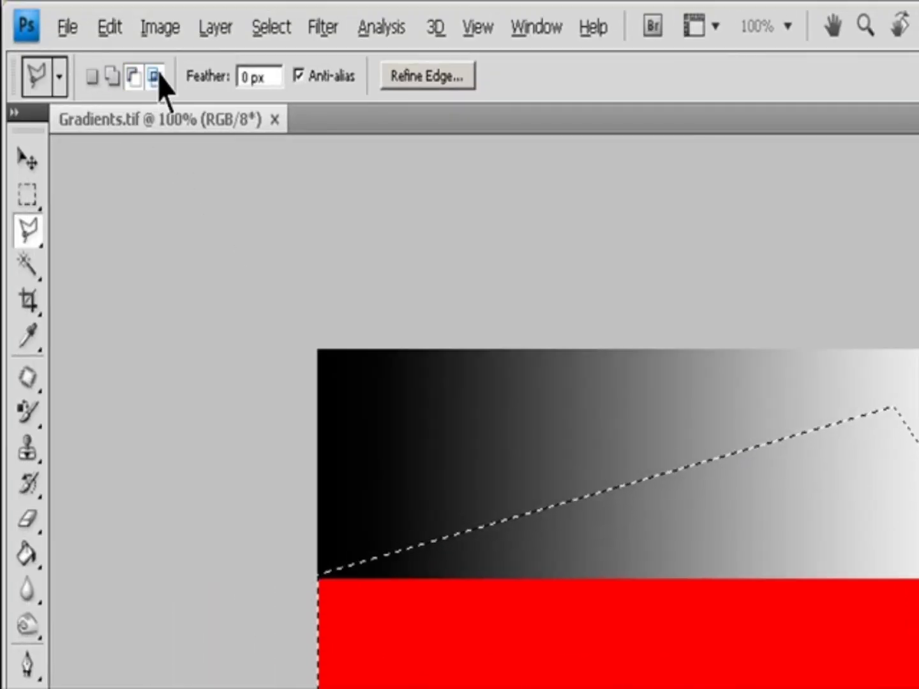
left_click(274, 78)
left_click(336, 80)
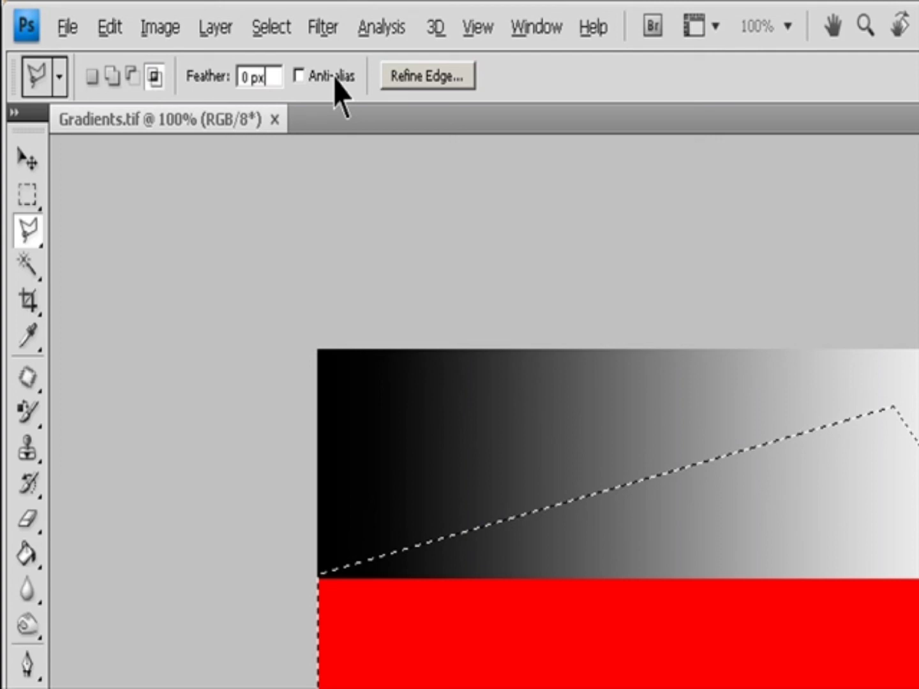
left_click(298, 76)
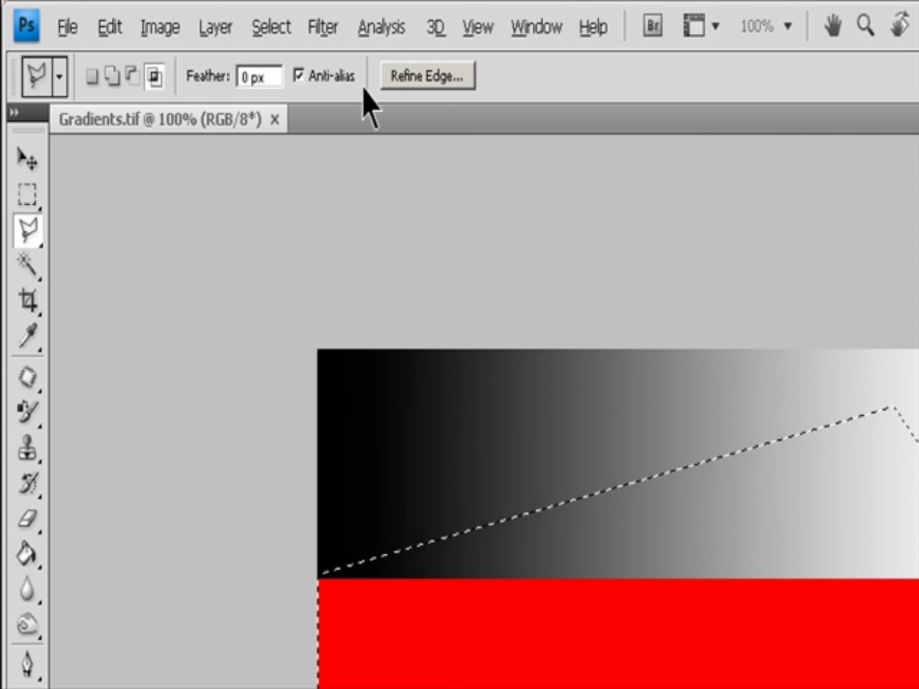
Open the Refine Edge dialog to review its settings, then cancel it.
left_click(446, 82)
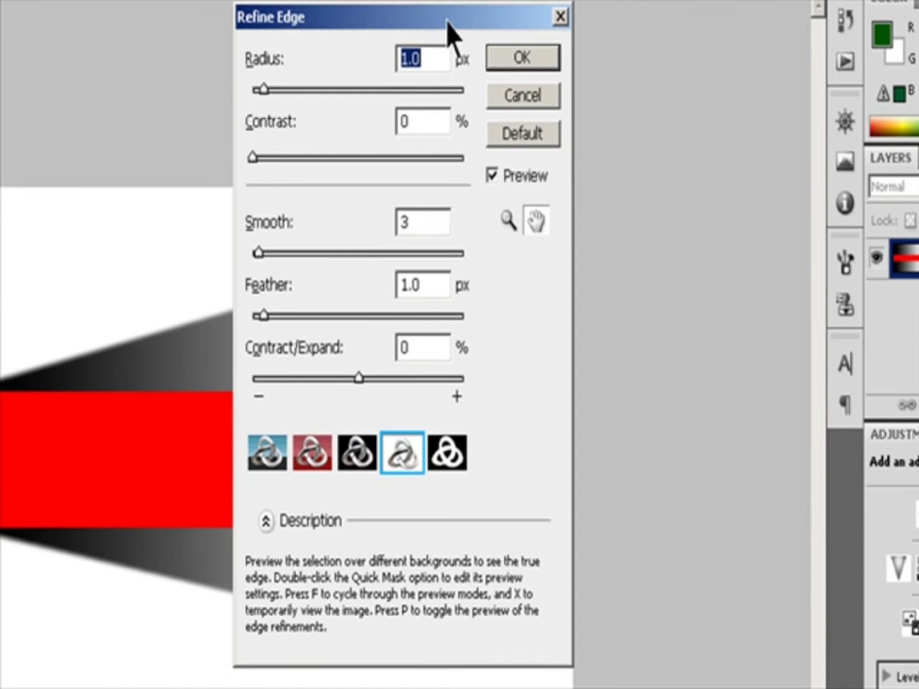
left_click_drag(485, 39, 776, 208)
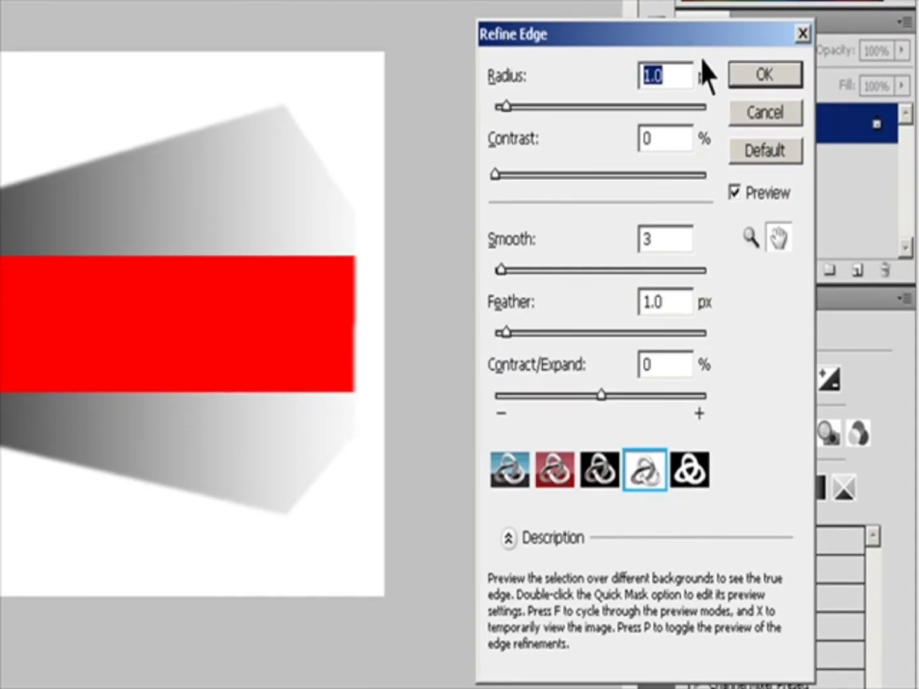
left_click(759, 113)
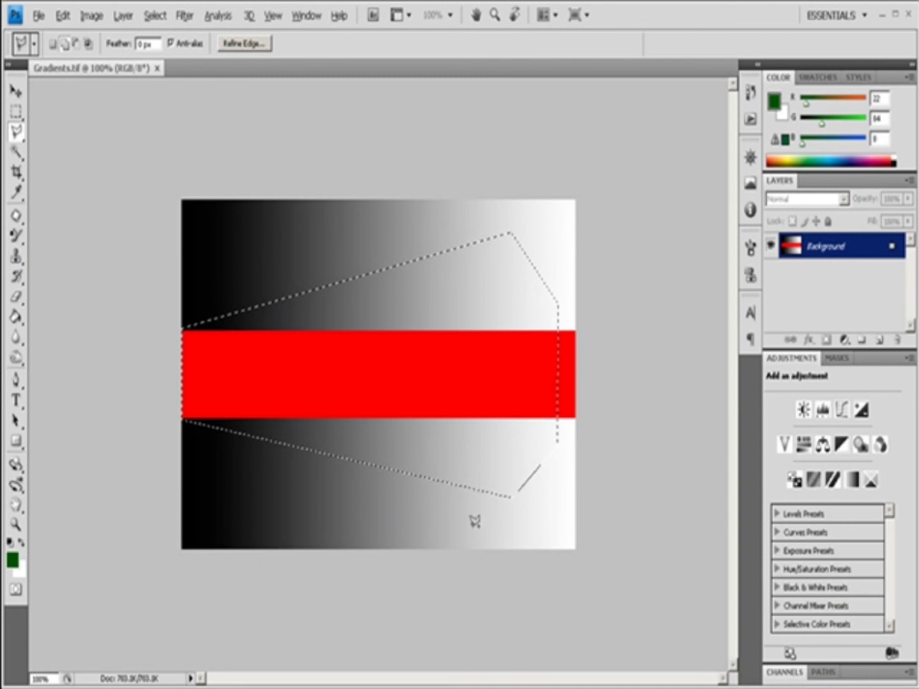
Add a rectangular polygon at the image's bottom right edge to the selection.
left_click(472, 547)
left_click(525, 488)
left_click(526, 549)
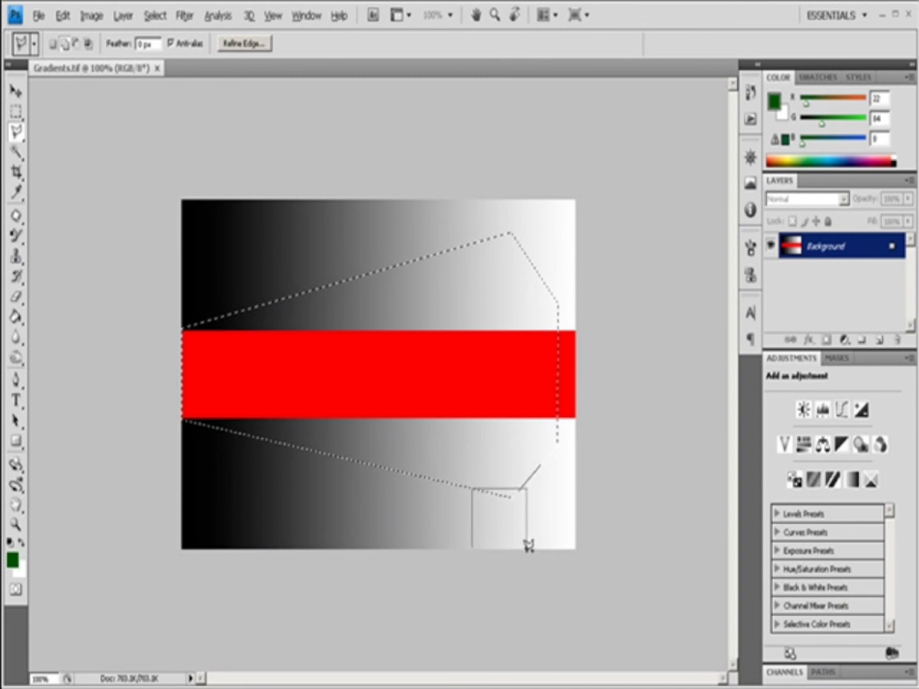
left_click(473, 543)
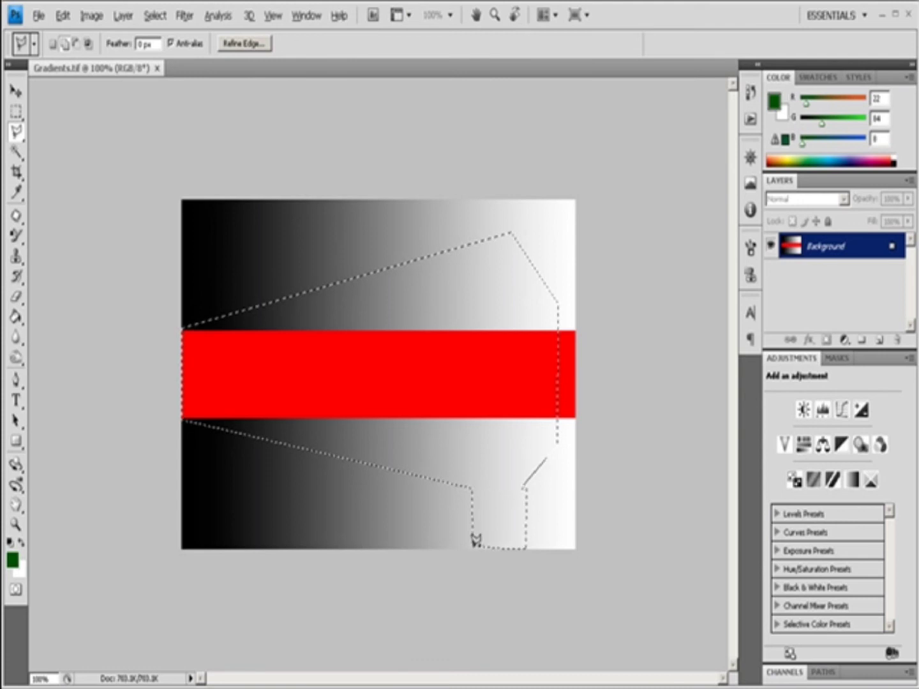
Add a similar polygon reaching the top edge of the image to the selection.
left_click(468, 244)
left_click(468, 203)
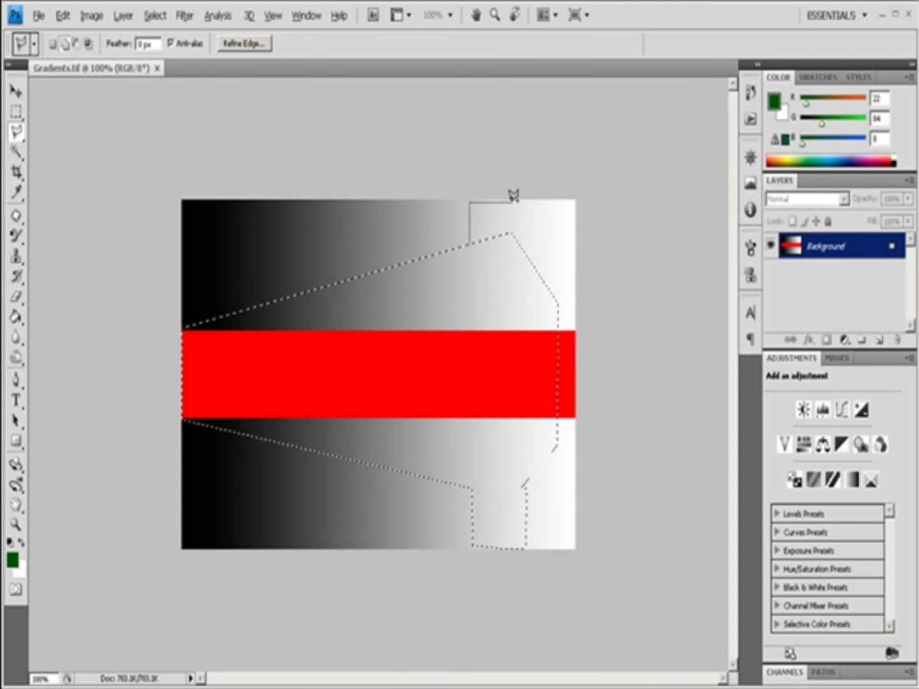
left_click(515, 203)
left_click(515, 233)
left_click(471, 242)
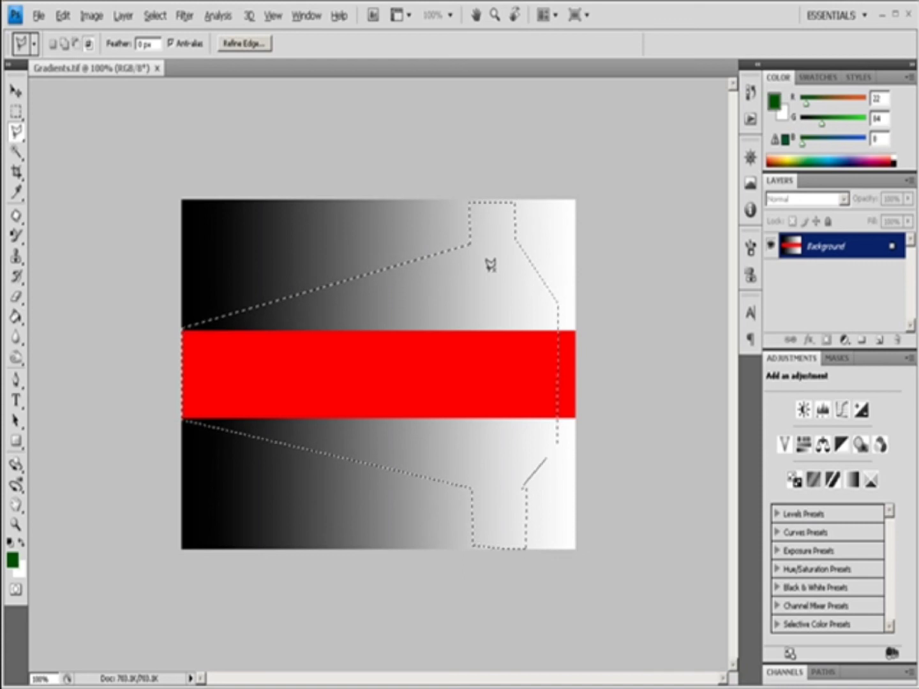
Subtract a polygon over the right part of the red band from the selection.
left_click(535, 268)
left_click(474, 297)
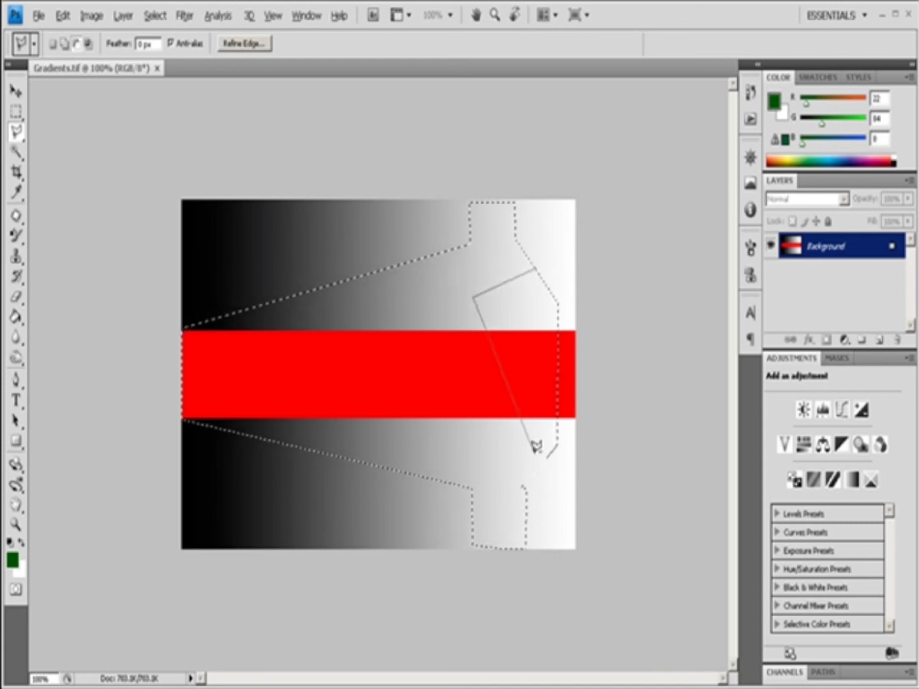
left_click(474, 463)
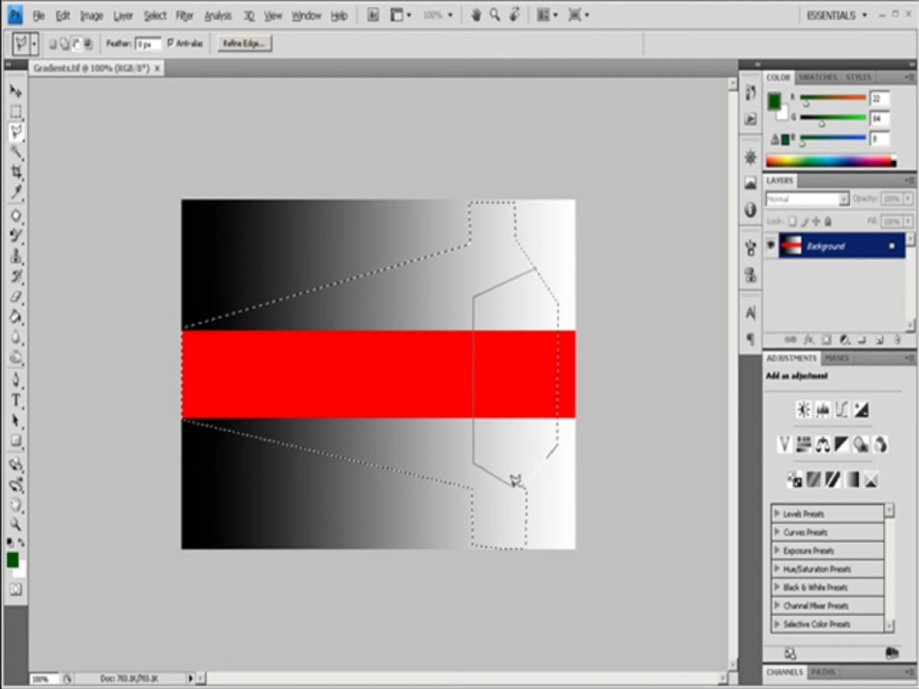
left_click(523, 486)
left_click(558, 443)
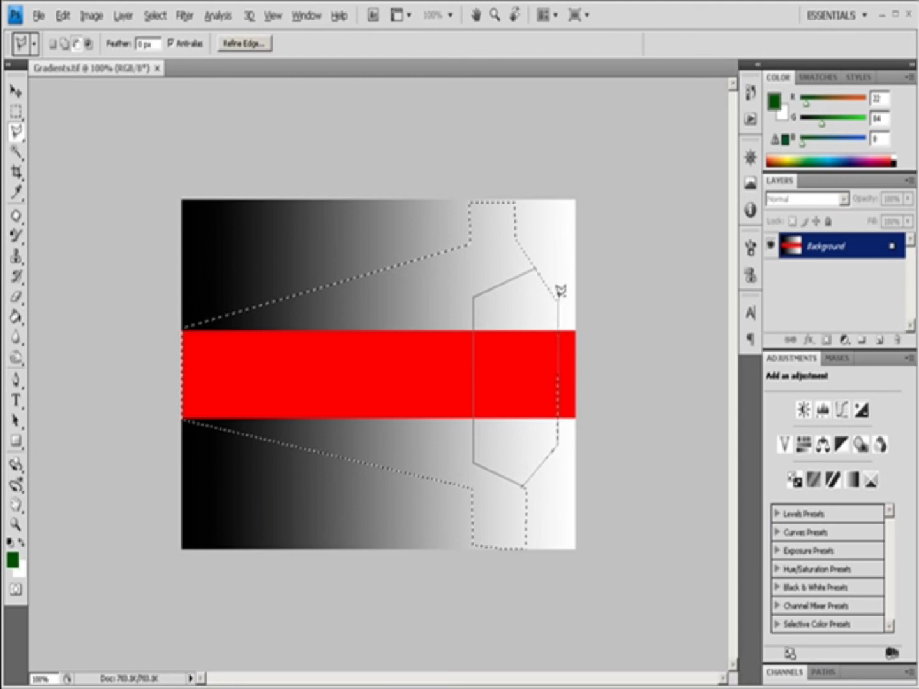
left_click(557, 300)
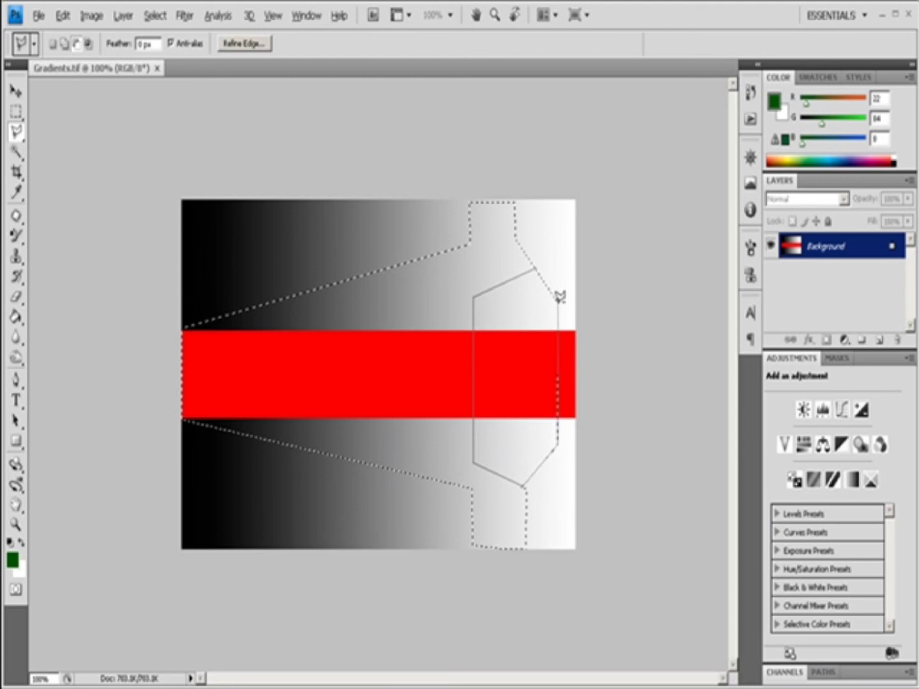
left_click(538, 262)
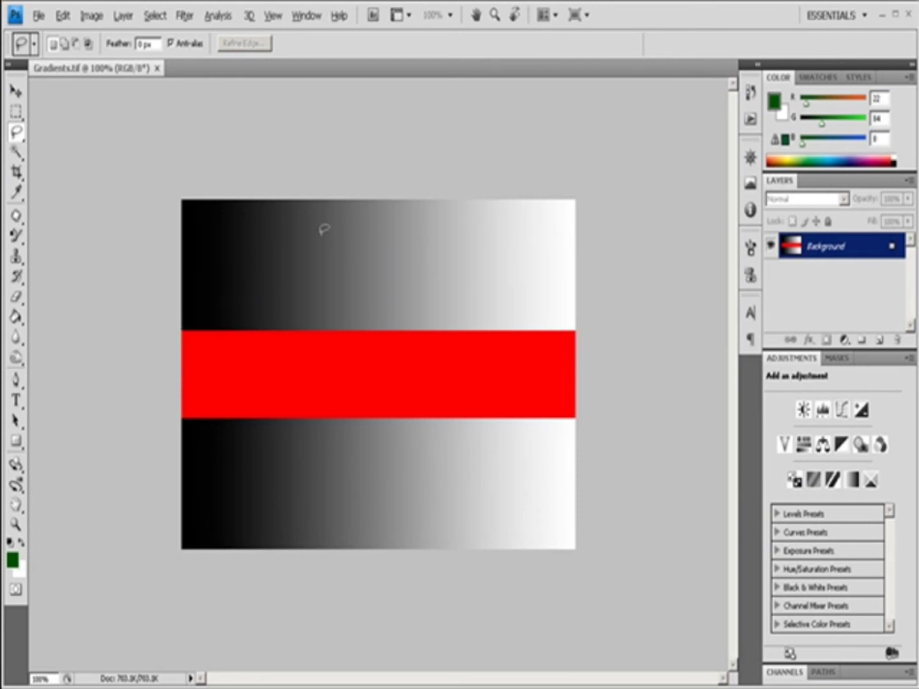
With the Lasso Tool, draw a freehand selection across the upper gradient and the red band.
mouse_move(234, 273)
left_mouse_down()
mouse_move(251, 232)
mouse_move(289, 235)
mouse_move(280, 263)
mouse_move(289, 282)
mouse_move(319, 285)
mouse_move(412, 227)
mouse_move(514, 244)
mouse_move(535, 273)
mouse_move(520, 324)
left_mouse_up()
mouse_move(434, 316)
left_mouse_down()
mouse_move(402, 404)
mouse_move(328, 429)
mouse_move(296, 363)
mouse_move(257, 351)
mouse_move(228, 291)
mouse_move(239, 265)
left_mouse_up()
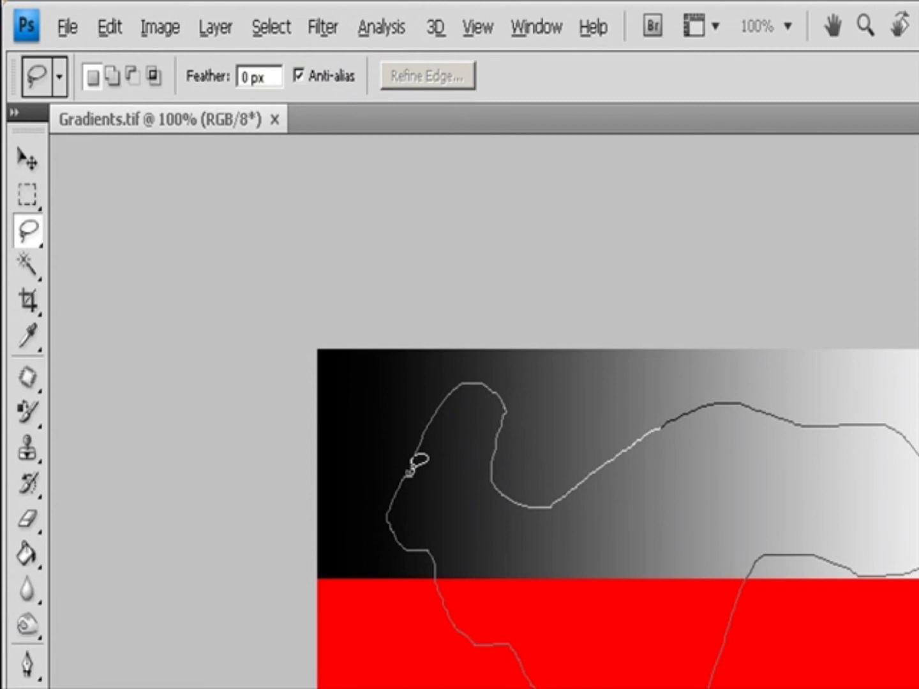
left_click_drag(410, 474, 410, 474)
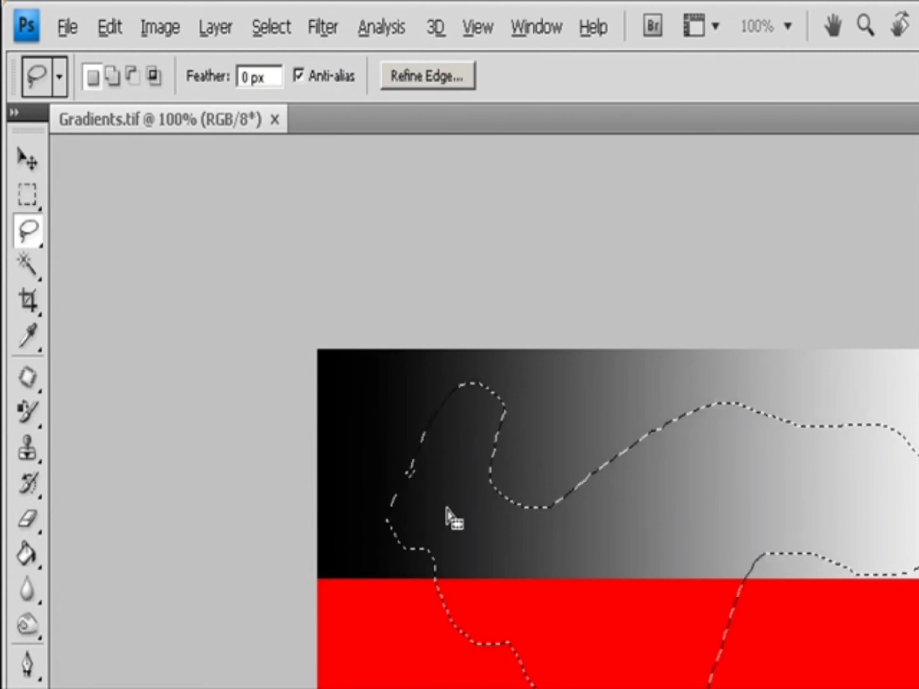
Cycle through the selection modes, then deselect and undo the deselection.
left_click(113, 76)
left_click(132, 75)
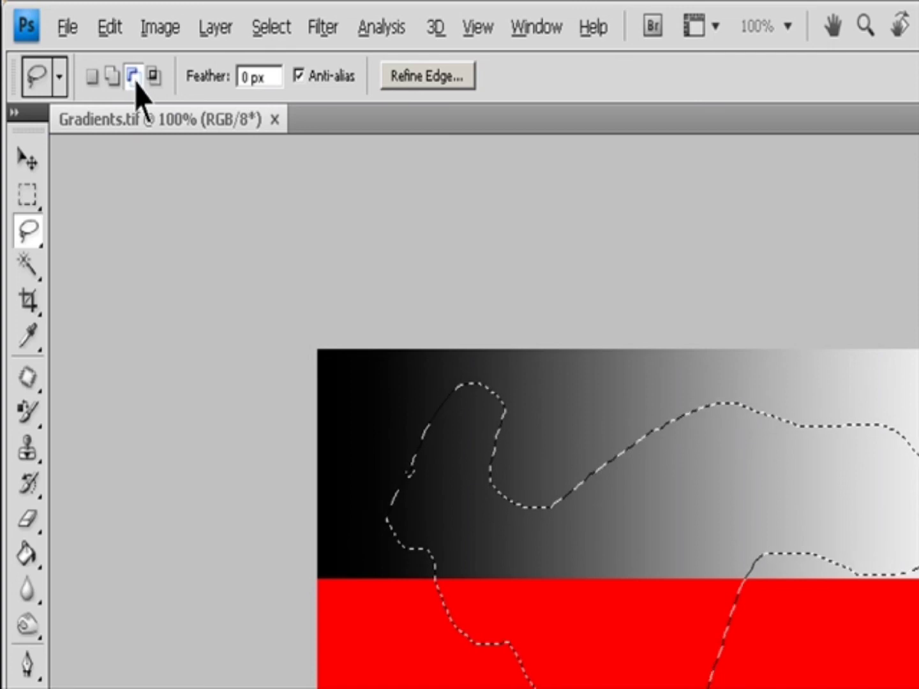
left_click(153, 77)
left_click(268, 77)
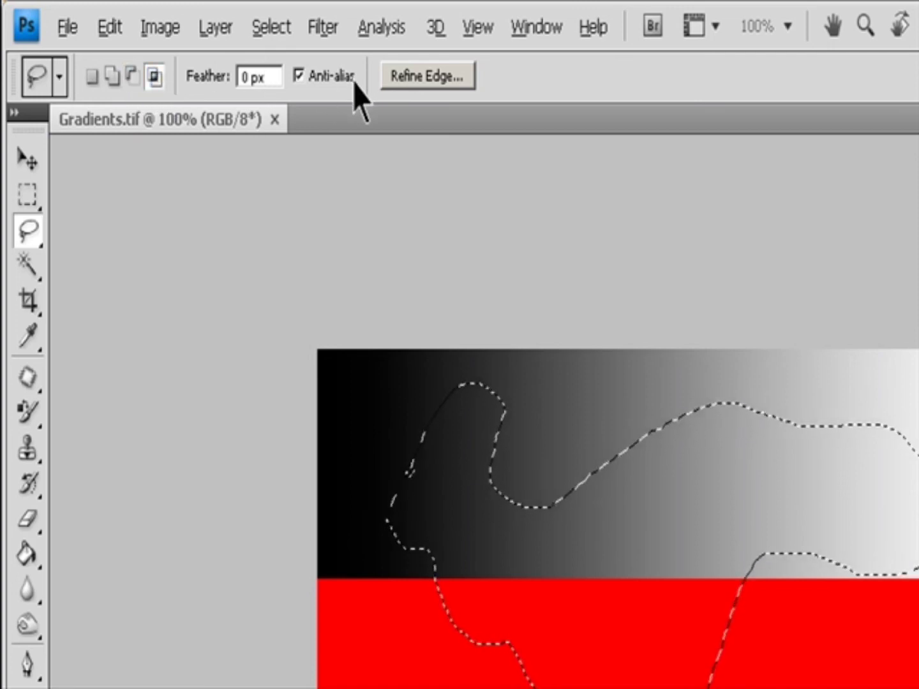
key("ctrl+d")
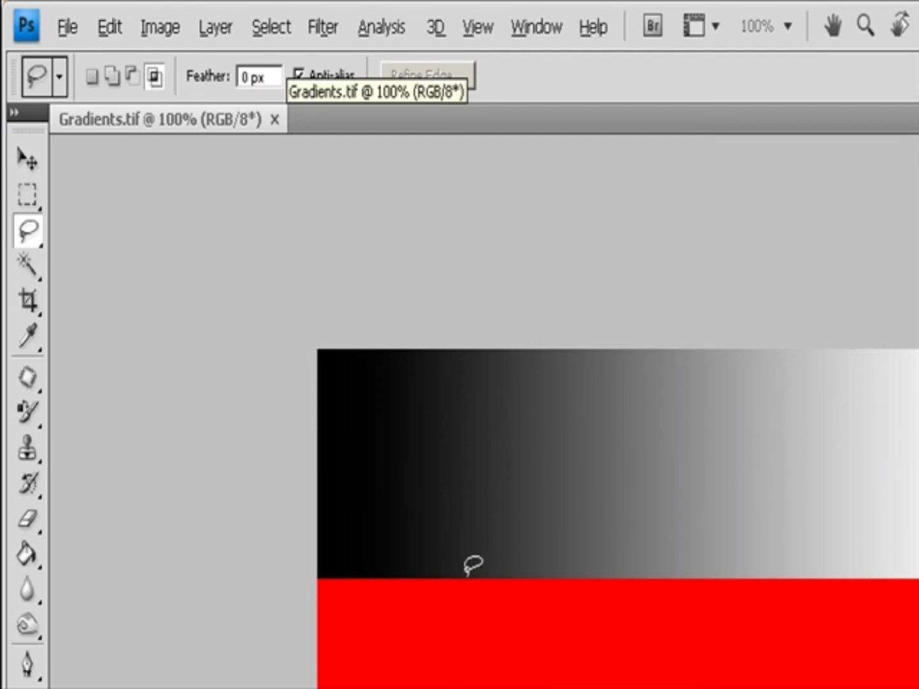
key("ctrl+z")
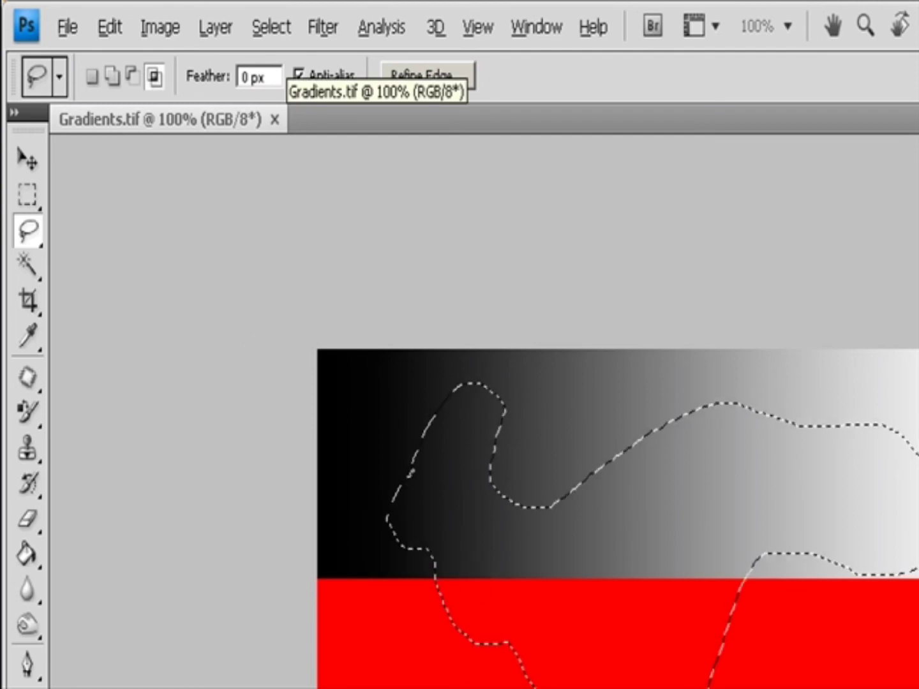
Subtract freehand areas inside the red band and at the selection's right end from the selection.
key("shift")
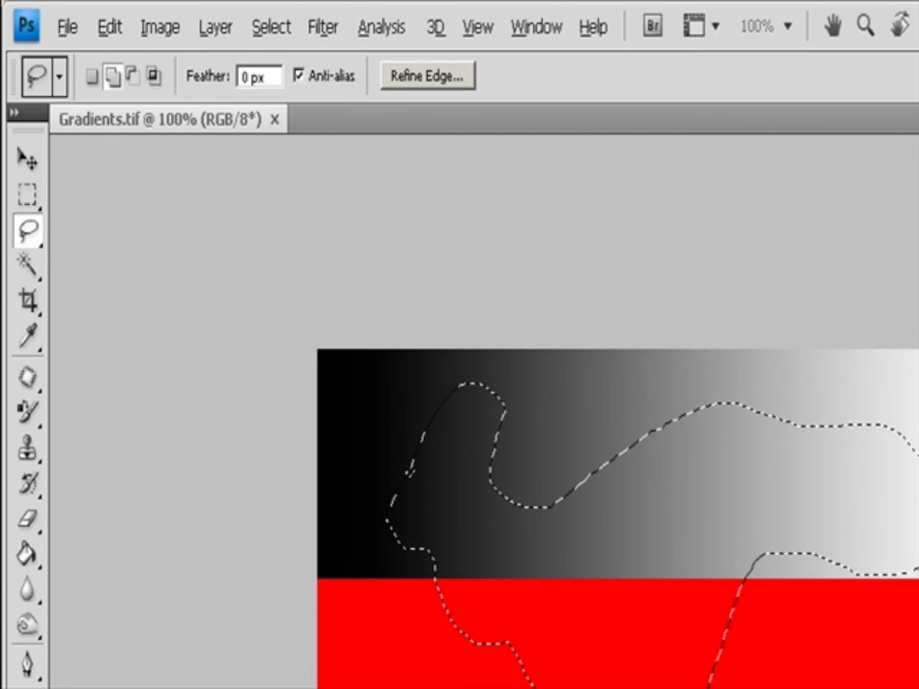
key("alt")
mouse_move(730, 605)
left_mouse_down()
mouse_move(615, 688)
mouse_move(762, 667)
mouse_move(733, 603)
left_mouse_up()
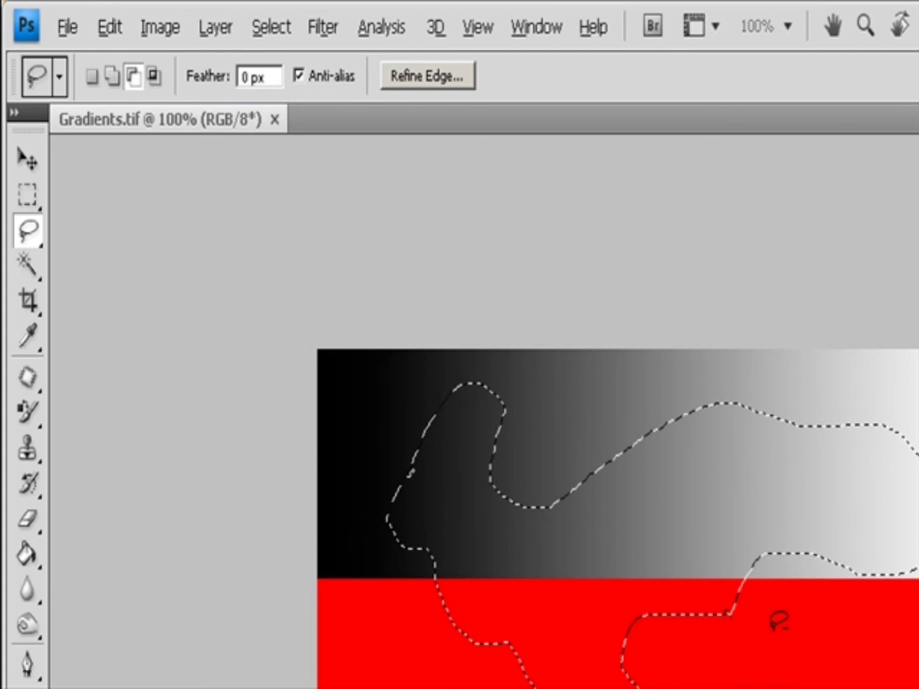
mouse_move(864, 401)
left_mouse_down()
mouse_move(918, 597)
mouse_move(878, 386)
mouse_move(867, 400)
left_mouse_up()
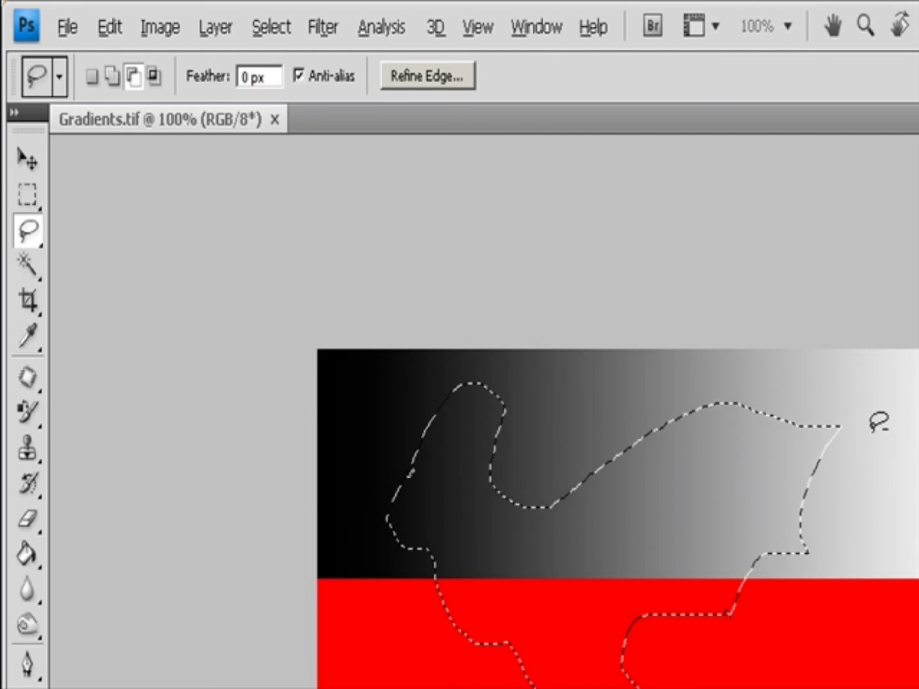
Try an intersecting freehand selection, undo it, and clear the selected area to white.
key("shift+alt")
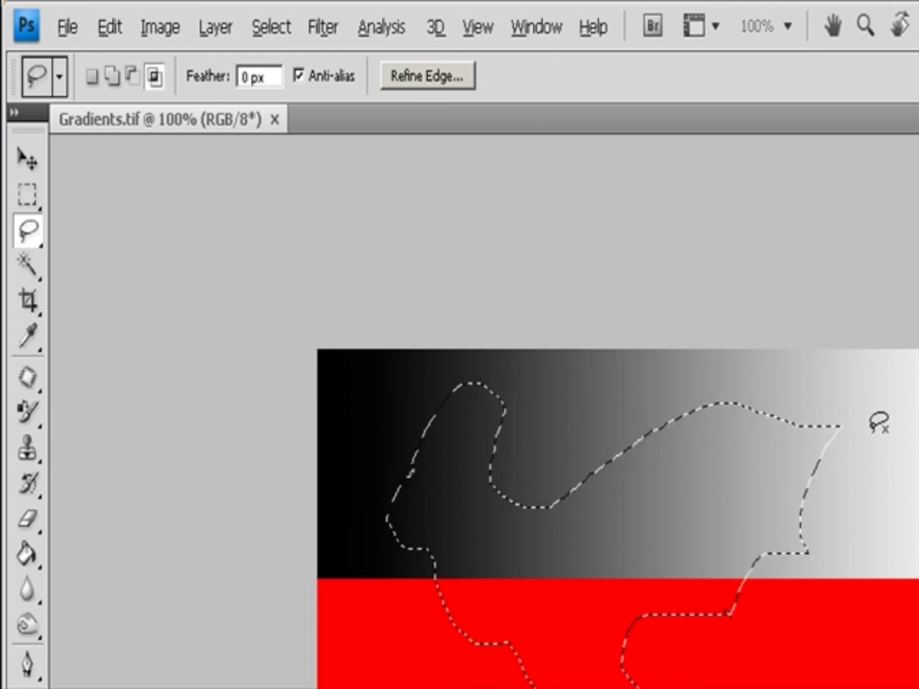
mouse_move(795, 396)
left_mouse_down()
mouse_move(774, 451)
mouse_move(870, 582)
mouse_move(756, 683)
mouse_move(760, 555)
left_mouse_up()
key("ctrl+z")
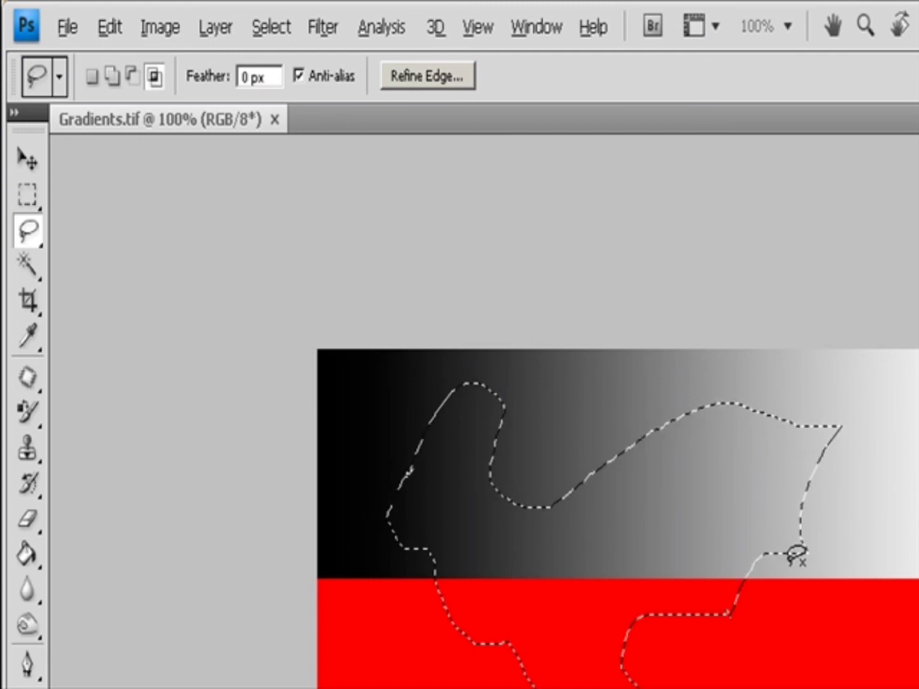
key("Delete")
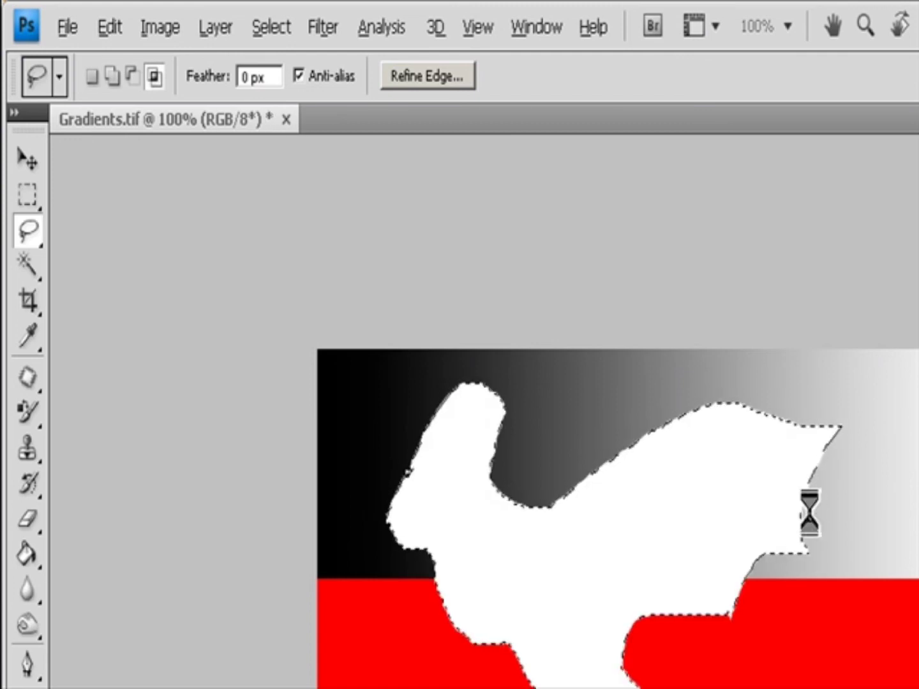
Draw a freehand lasso selection in the lower-left gradient and feather its edge 7.9 px with Refine Edge.
key("ctrl+d")
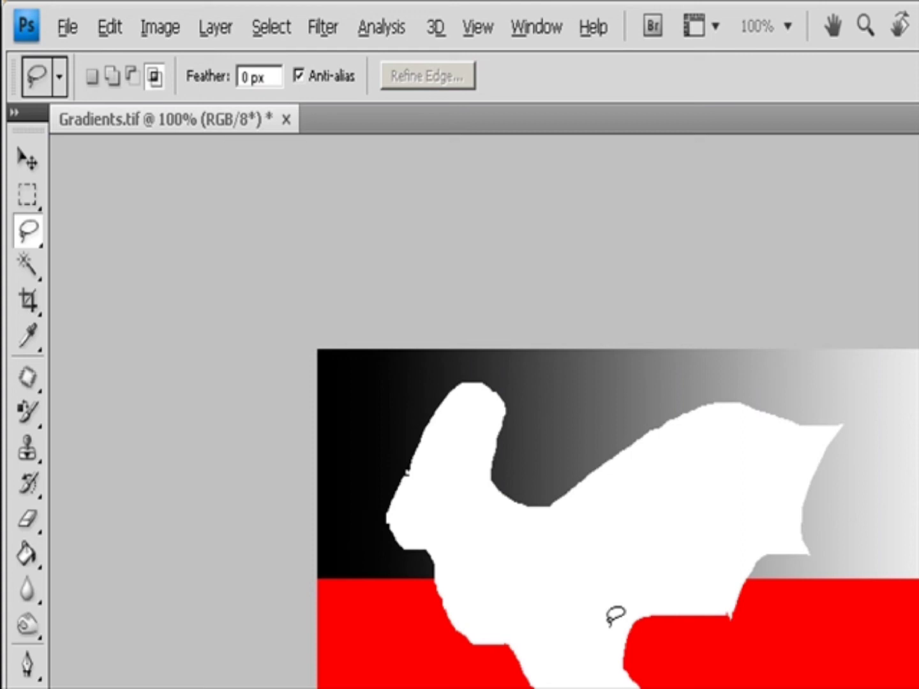
mouse_move(426, 660)
left_mouse_down()
mouse_move(395, 688)
mouse_move(429, 657)
mouse_move(461, 687)
left_mouse_up()
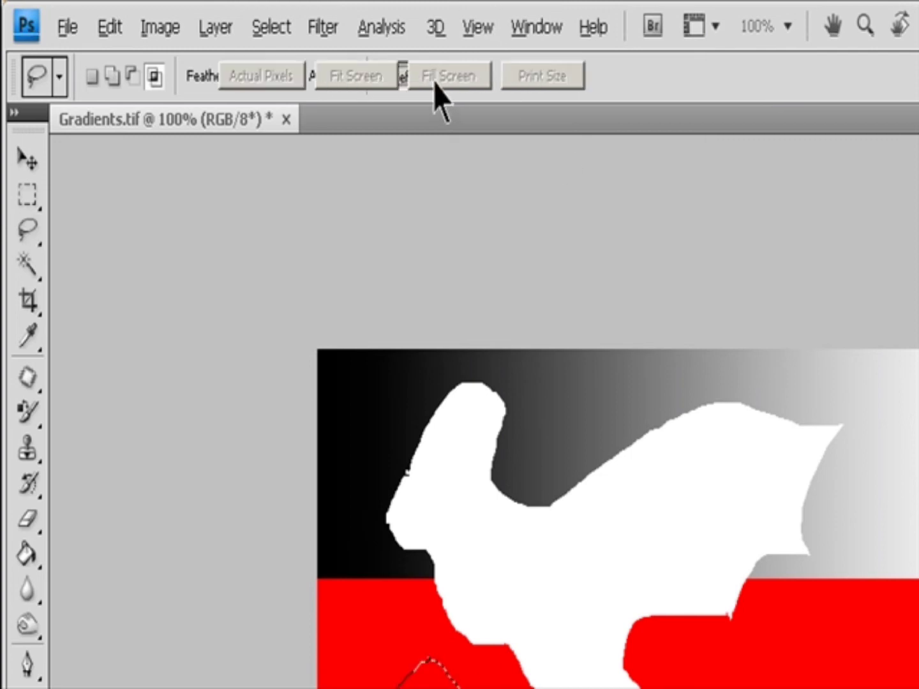
left_click(433, 82)
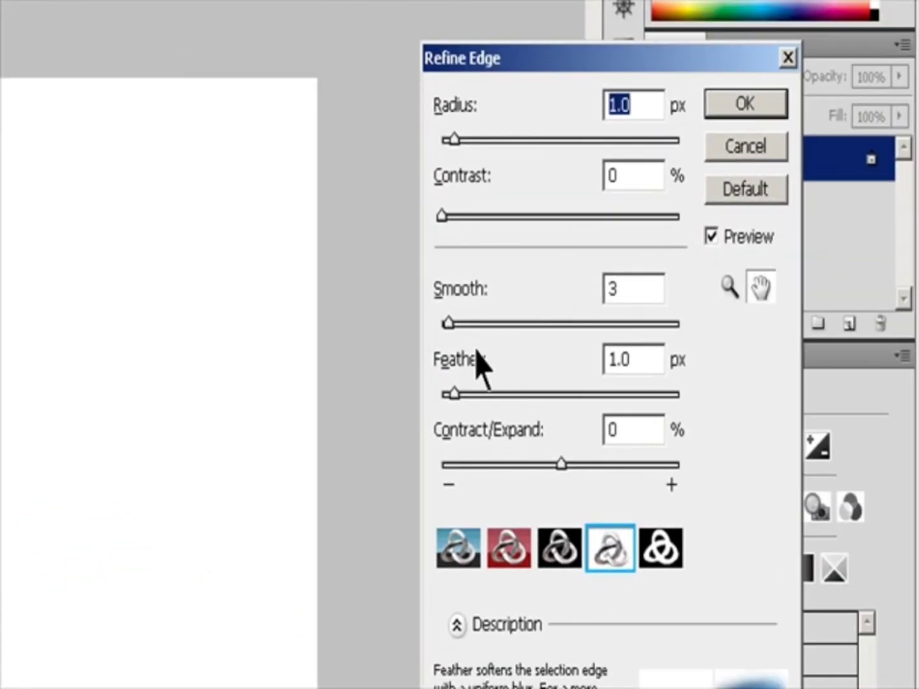
left_click_drag(480, 405, 550, 409)
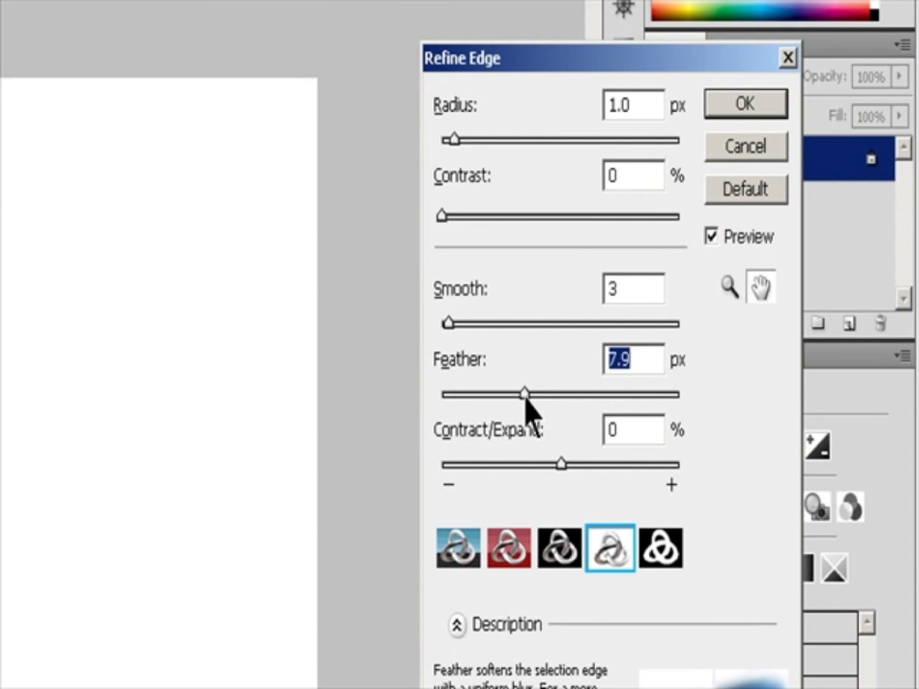
left_click(745, 103)
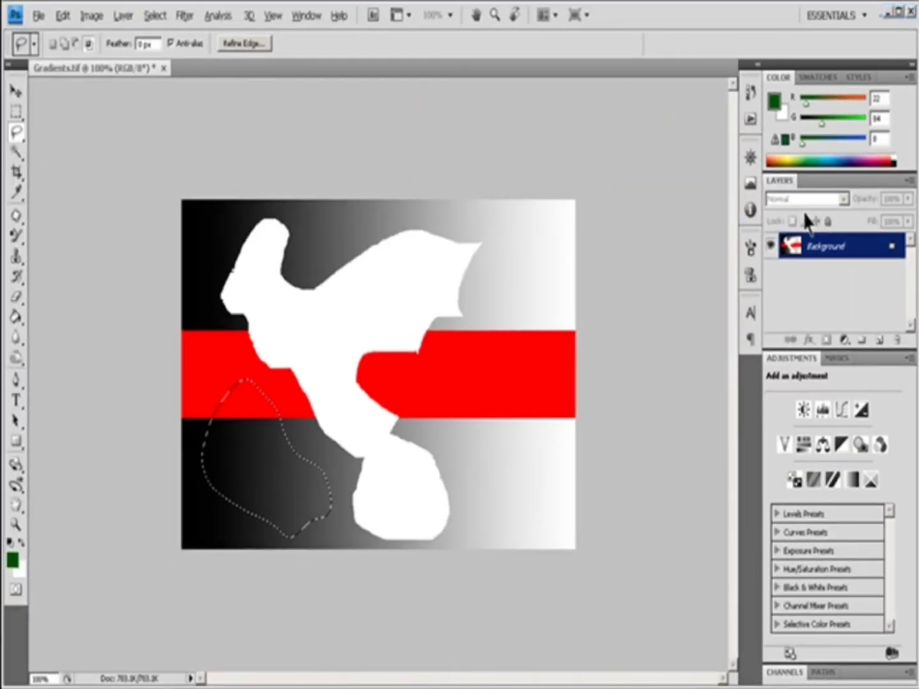
Clear the feathered selection to white, deselect, and step back through history to undo both.
key("Delete")
key("ctrl+d")
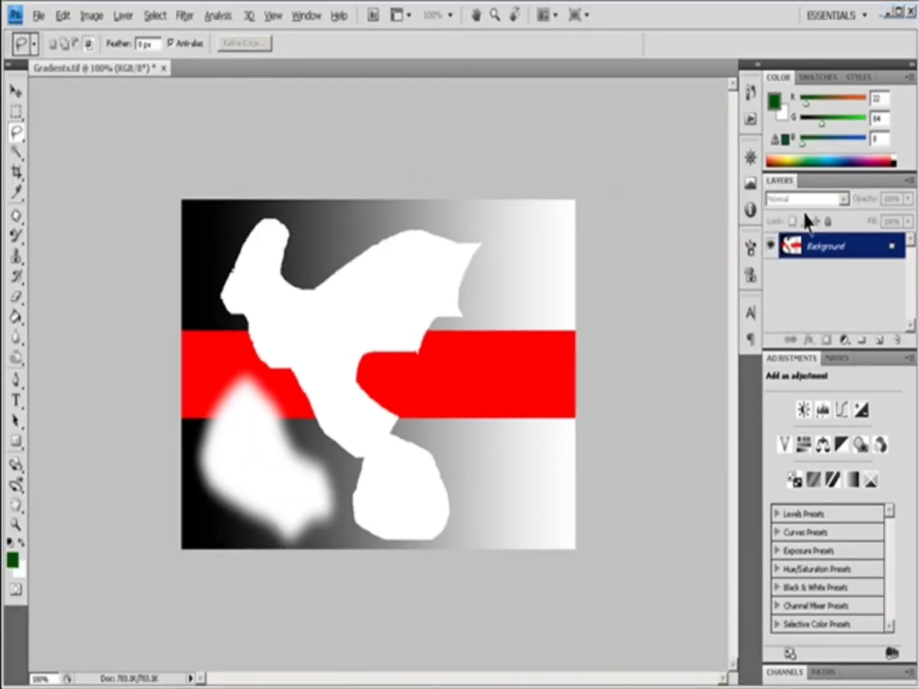
key("ctrl+alt+z")
key("ctrl+alt+z")
key("ctrl+alt+z")
key("ctrl+alt+z")
key("ctrl+alt+z")
key("ctrl+alt+z")
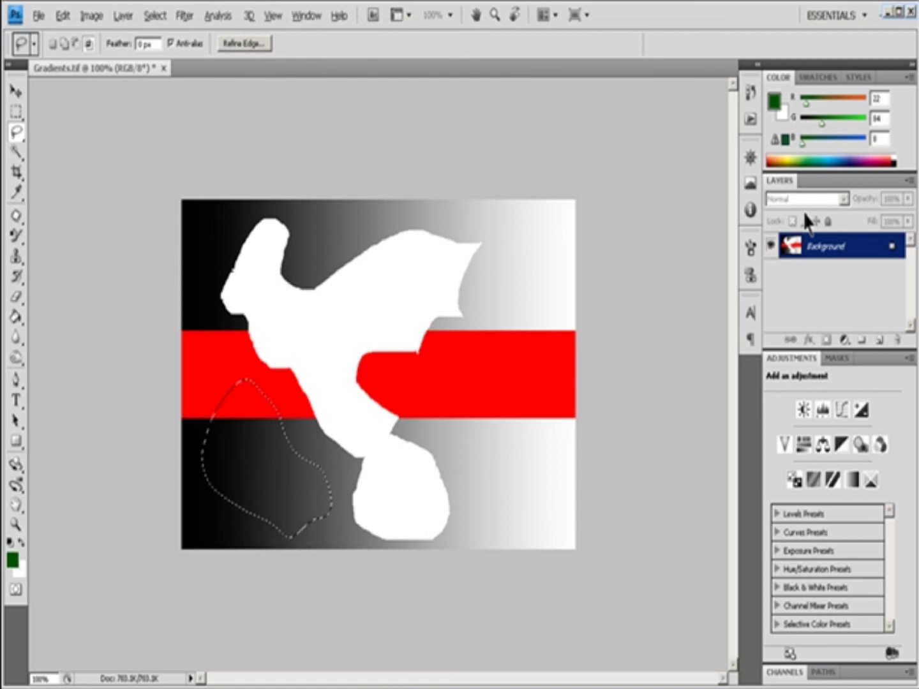
key("ctrl+alt+z")
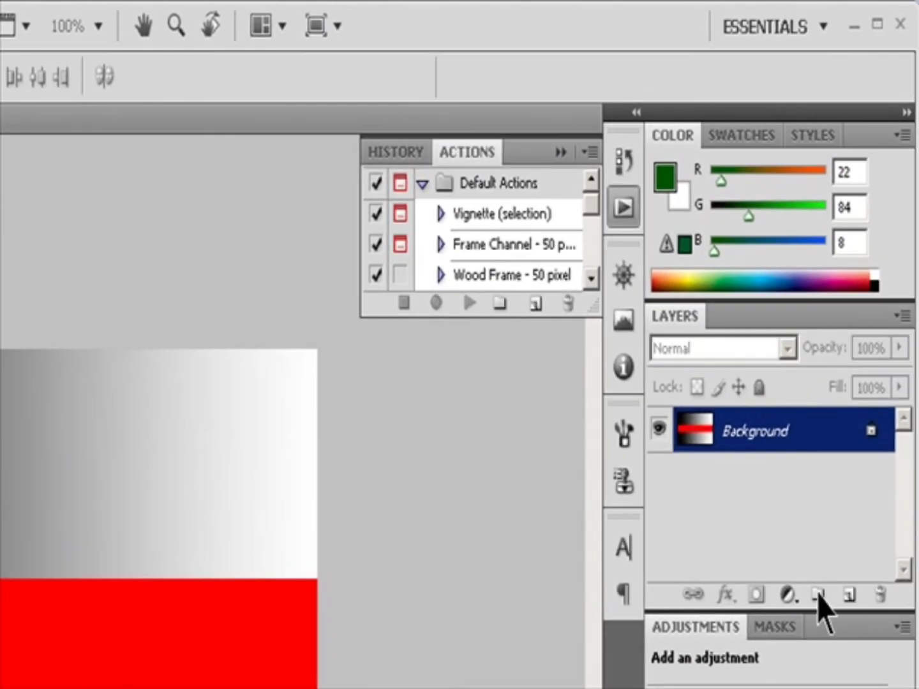
Create a new blank layer, keeping the default name, color, mode and opacity.
left_click(900, 314)
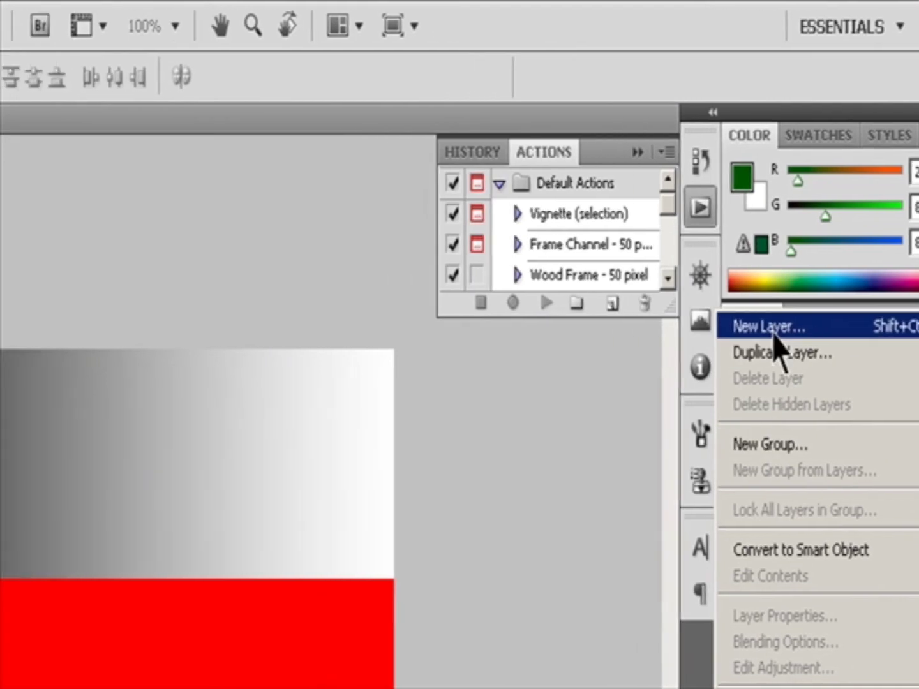
left_click(694, 328)
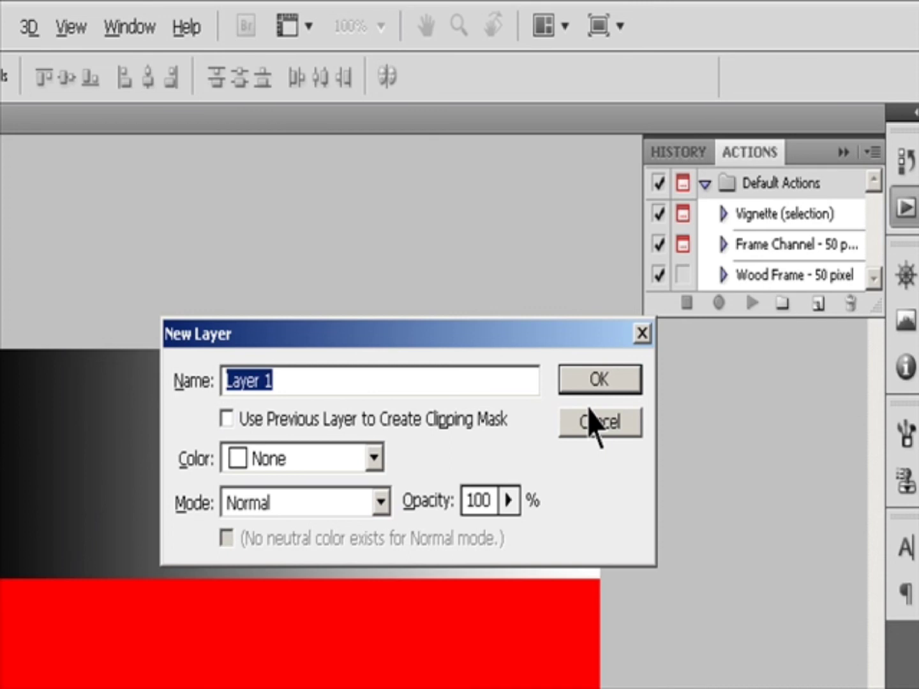
left_click(376, 462)
left_click(382, 469)
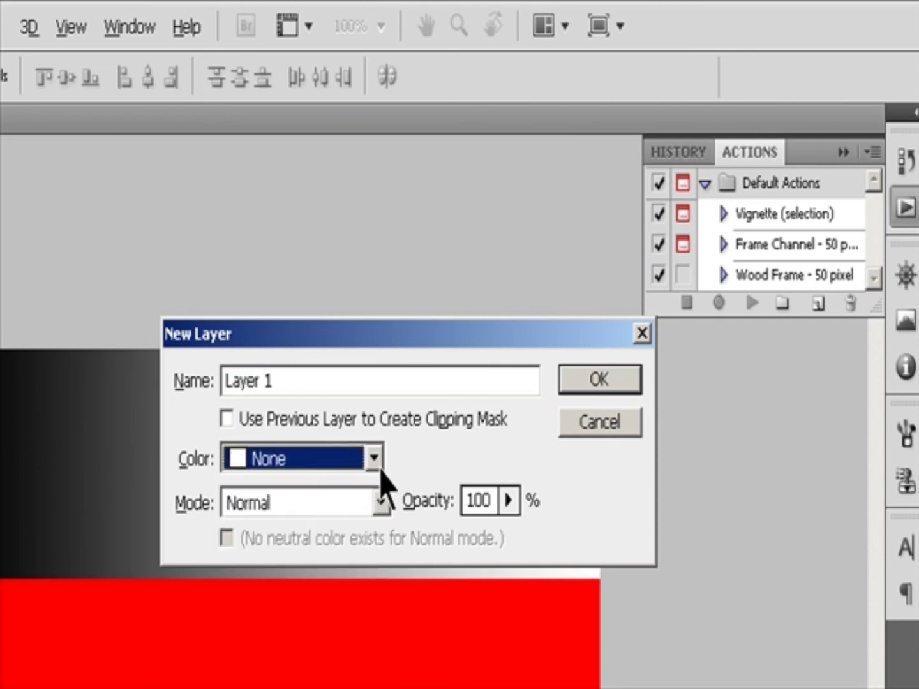
left_click(382, 501)
left_click(382, 501)
left_click(512, 501)
left_click(513, 501)
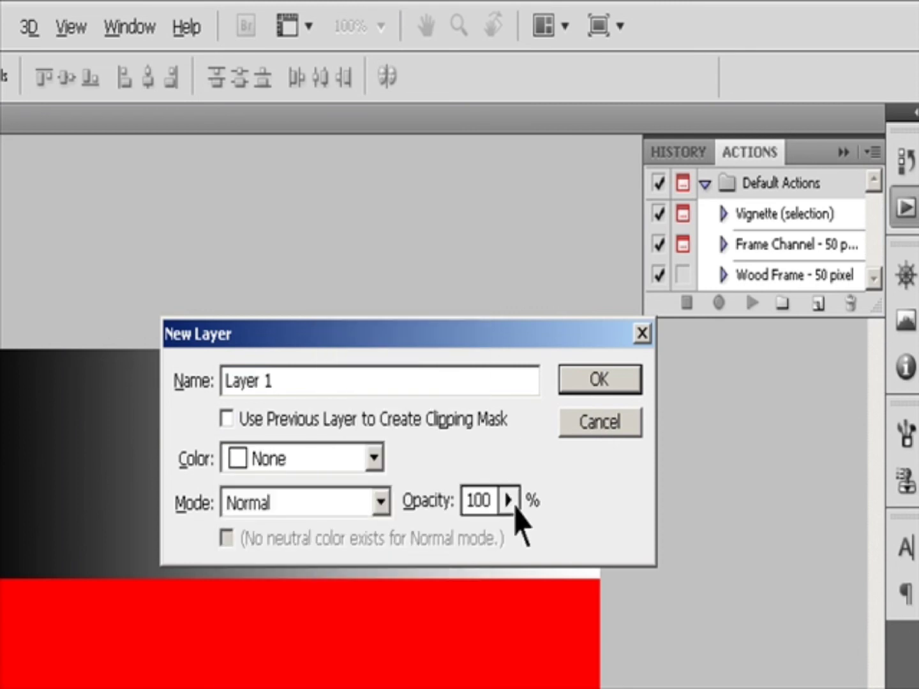
left_click(575, 385)
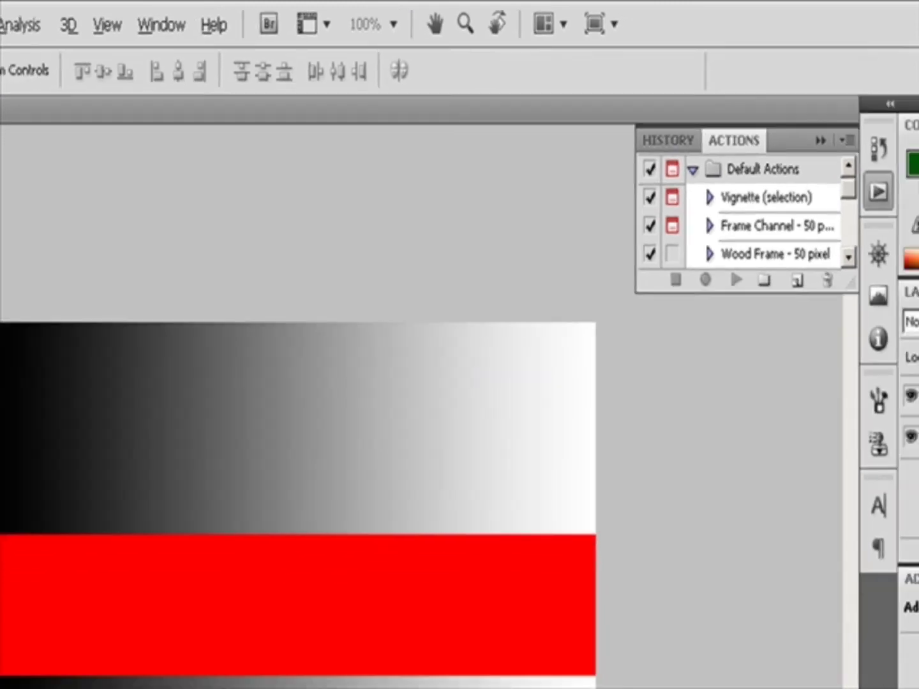
Step back one history state and duplicate the styled Layer 2 onto a new layer.
left_click(836, 297)
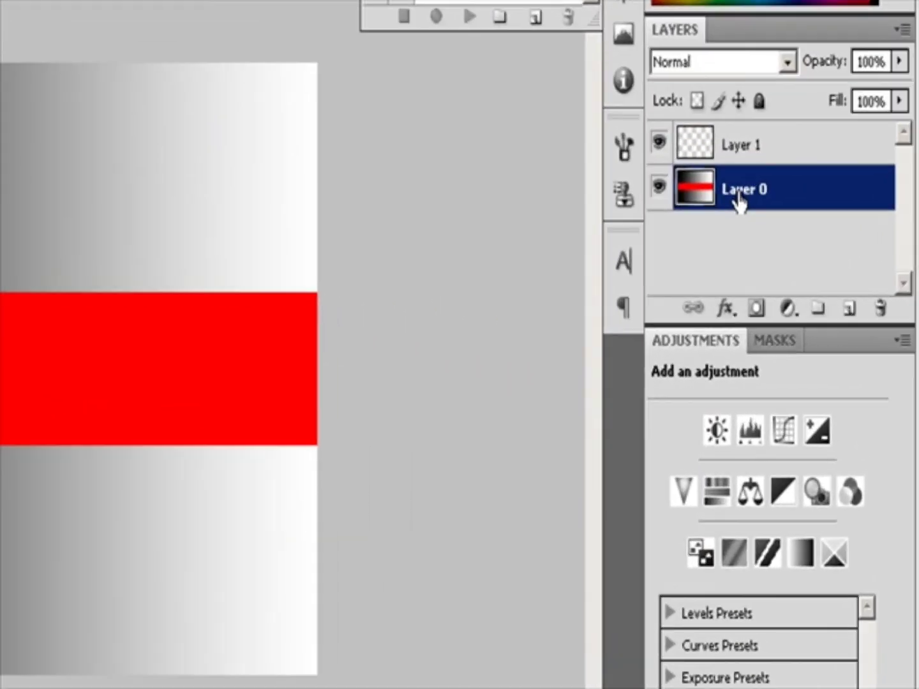
key("ctrl+alt+z")
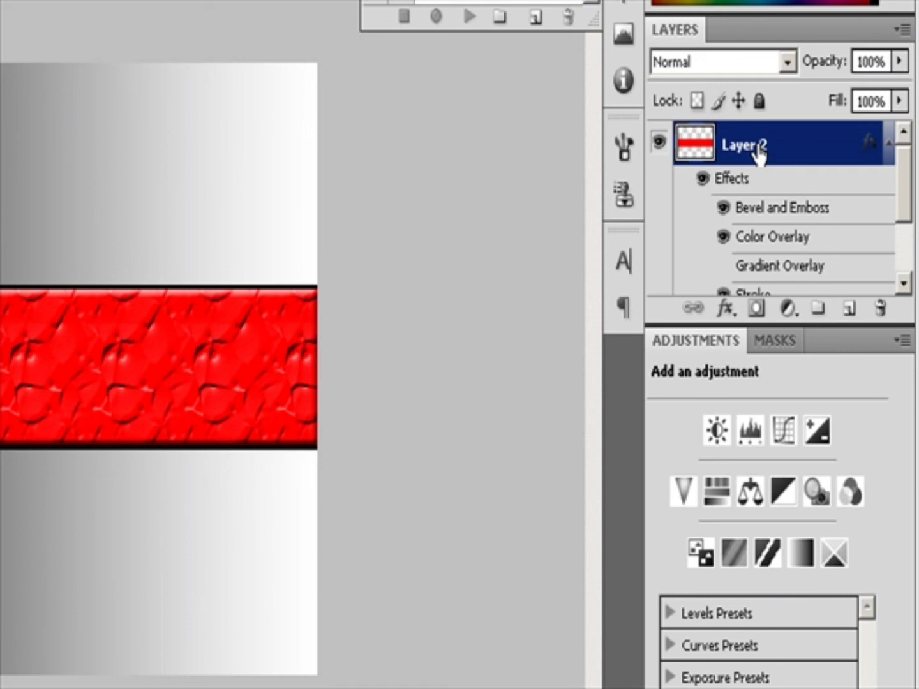
left_click_drag(759, 147, 851, 313)
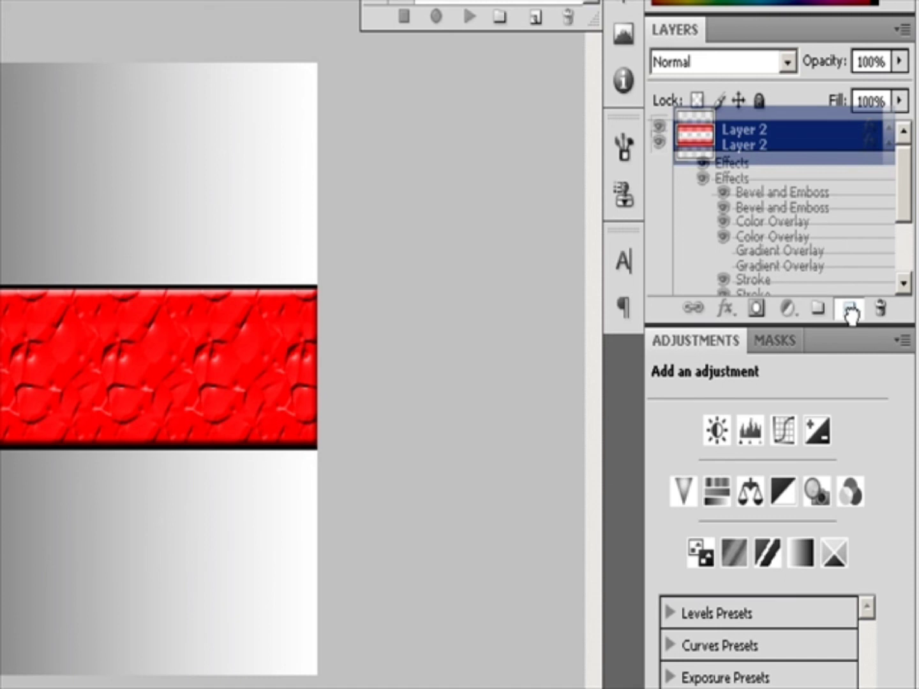
left_click_drag(850, 314, 852, 316)
mouse_move(899, 181)
left_mouse_down()
mouse_move(906, 242)
mouse_move(916, 226)
left_mouse_up()
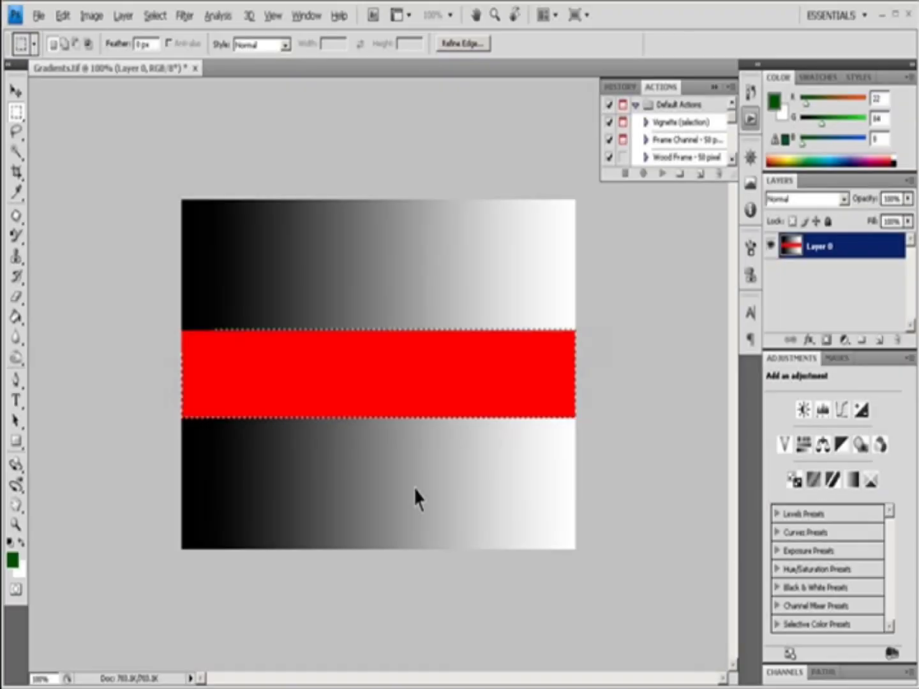
Reselect the red band and move it onto its own layer with Layer via Cut.
key("ctrl+shift+d")
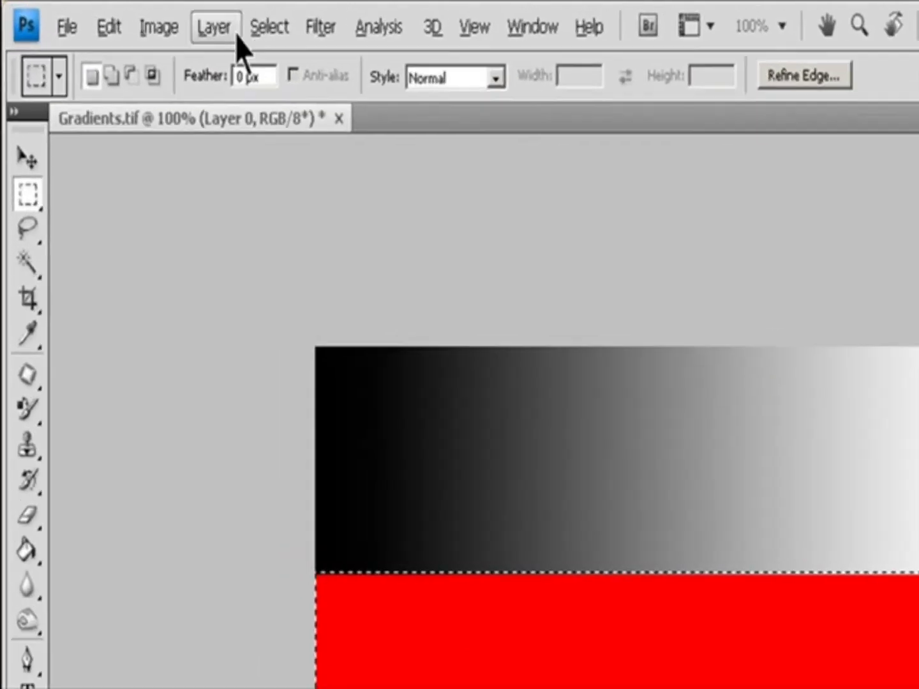
left_click(126, 16)
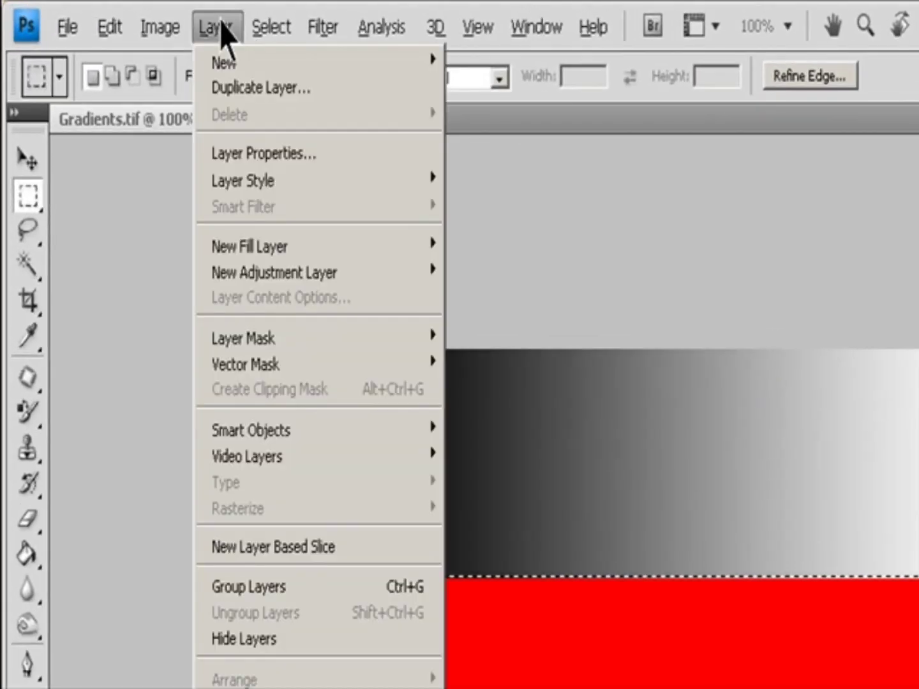
mouse_move(360, 73)
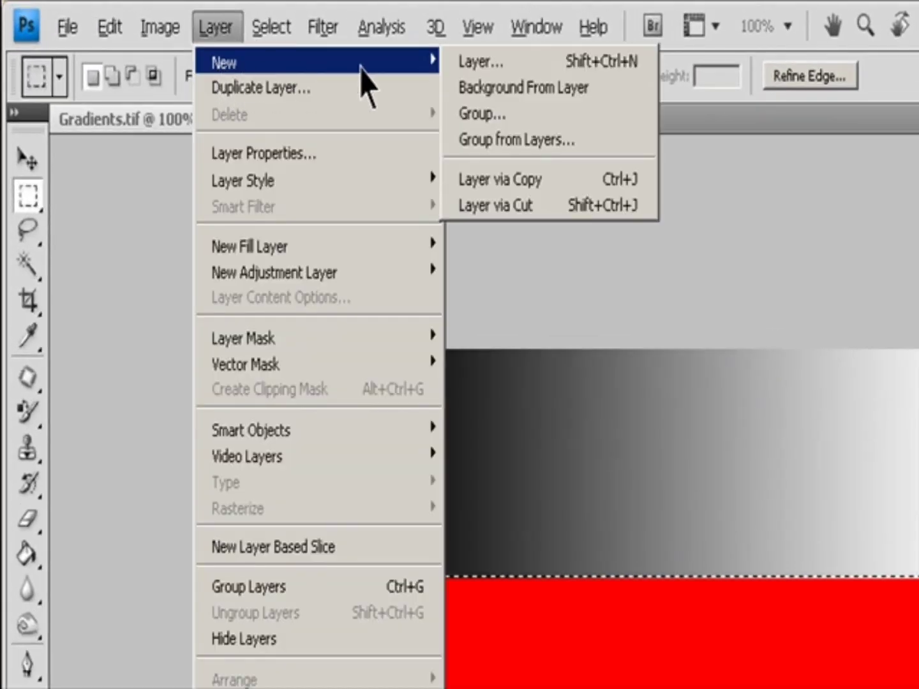
left_click(530, 205)
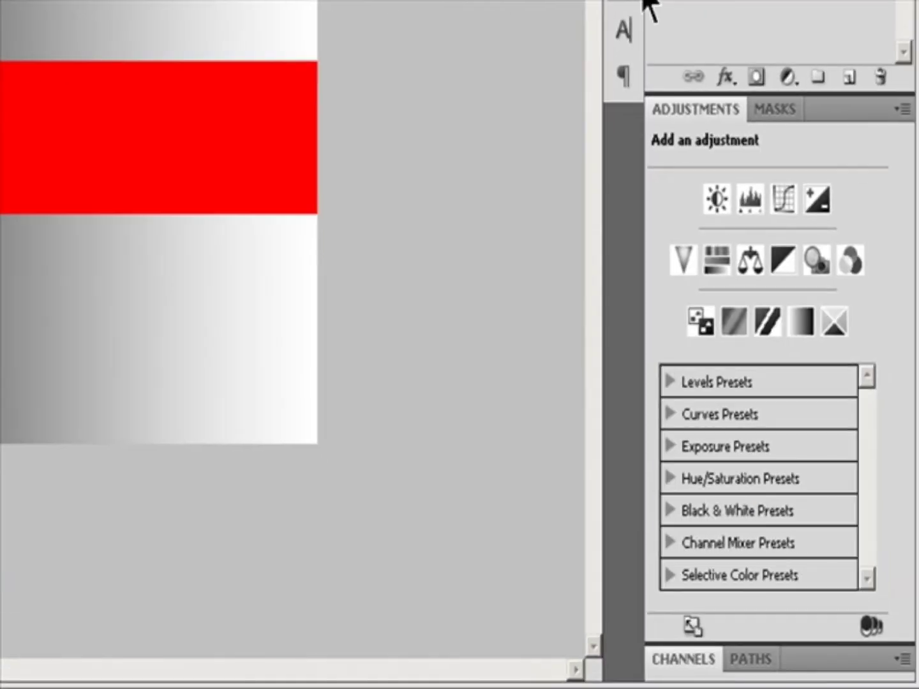
Open the Layer Comps panel and apply Layer Comp 2.
left_click(656, 1)
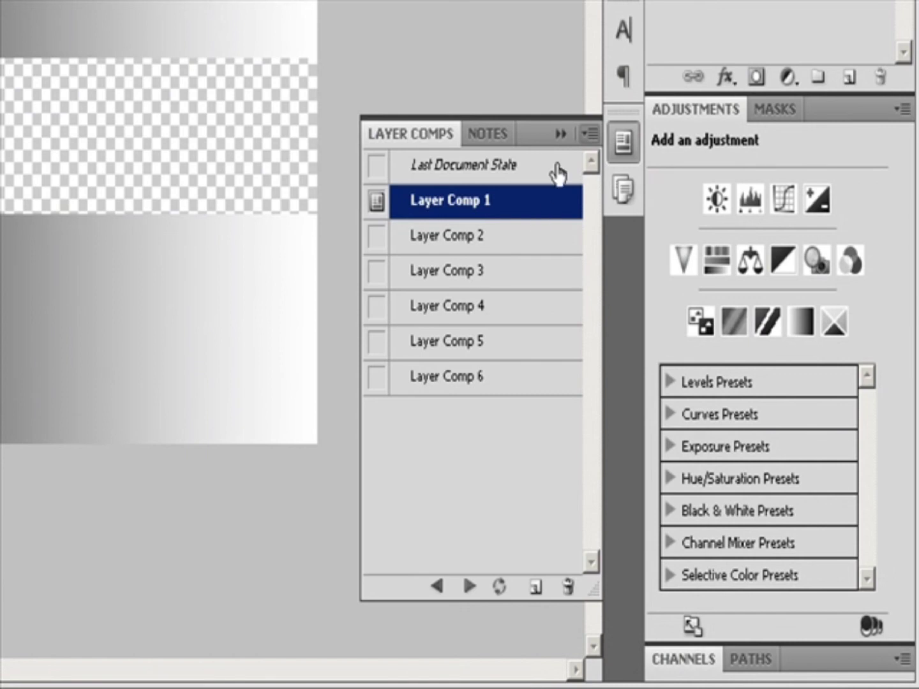
left_click(459, 242)
left_click(376, 236)
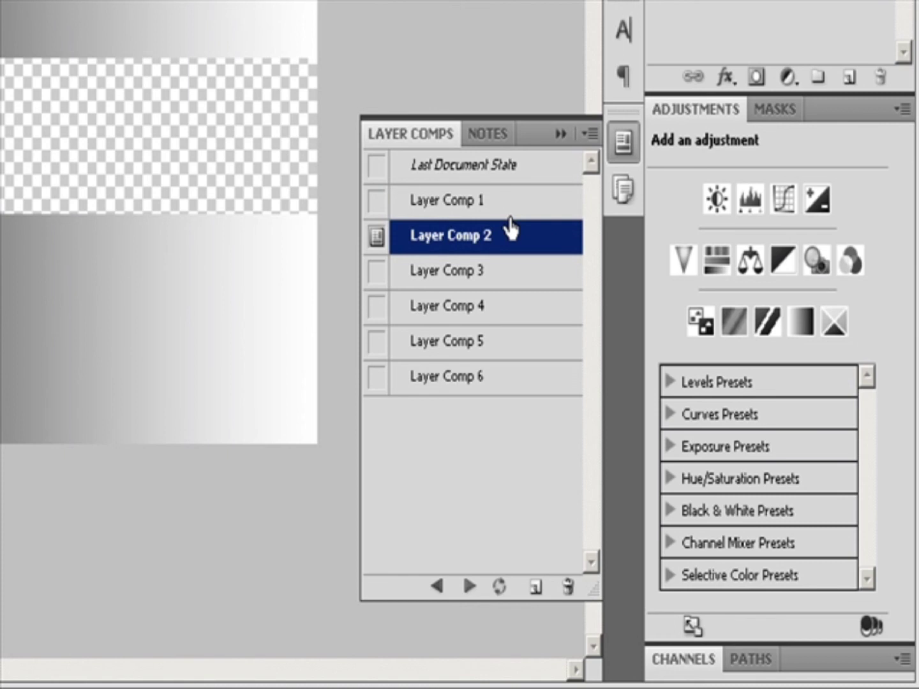
left_click(590, 134)
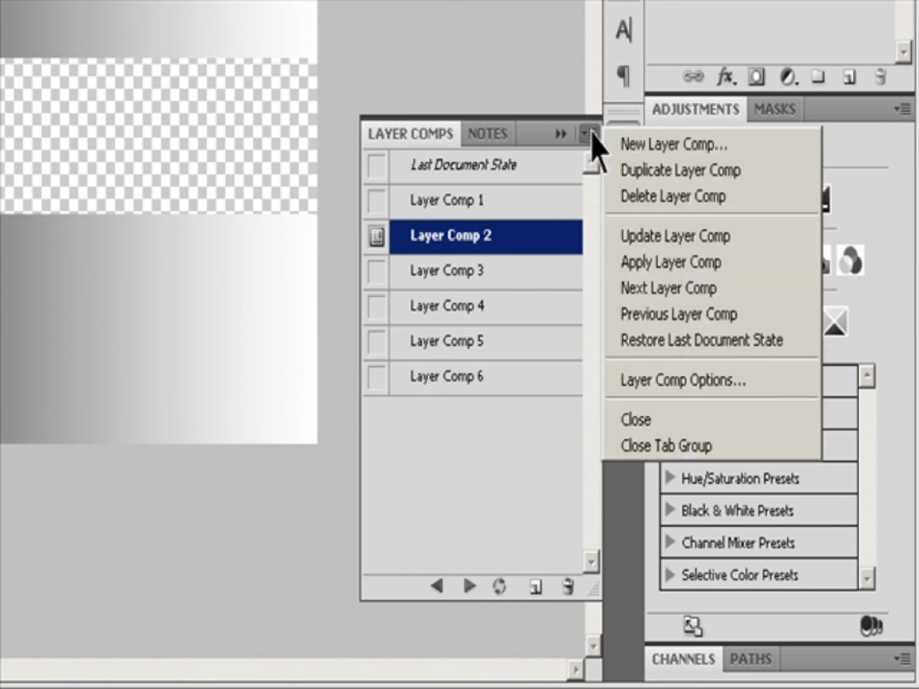
left_click(651, 260)
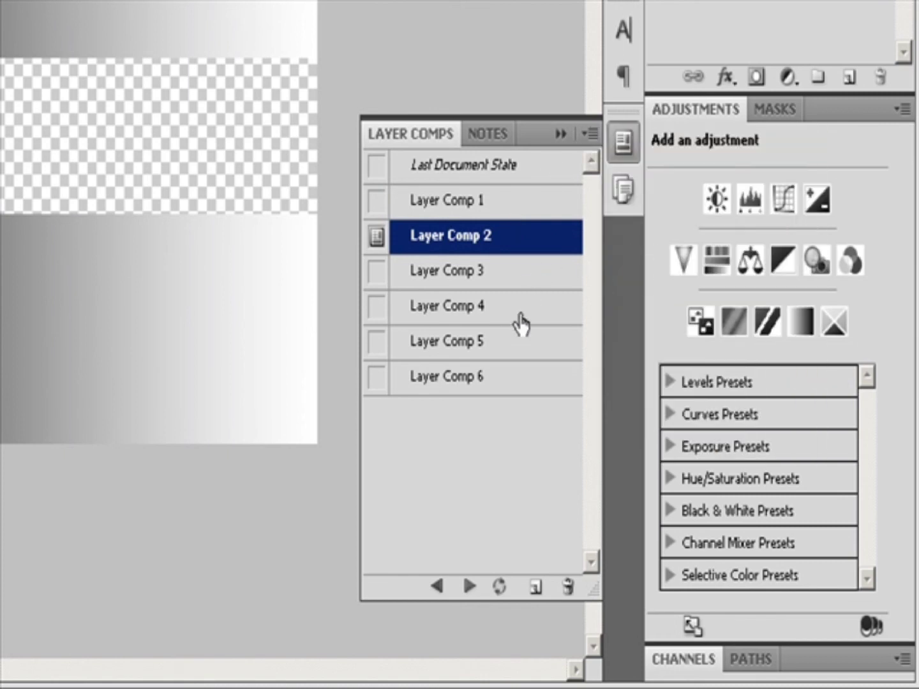
Step backward and forward through the layer comps.
left_click(436, 584)
left_click(470, 587)
left_click(470, 587)
left_click(470, 588)
left_click(470, 588)
Select Layer Comps 2 to 4 and 6 and cycle through the selected comps.
left_click(428, 250)
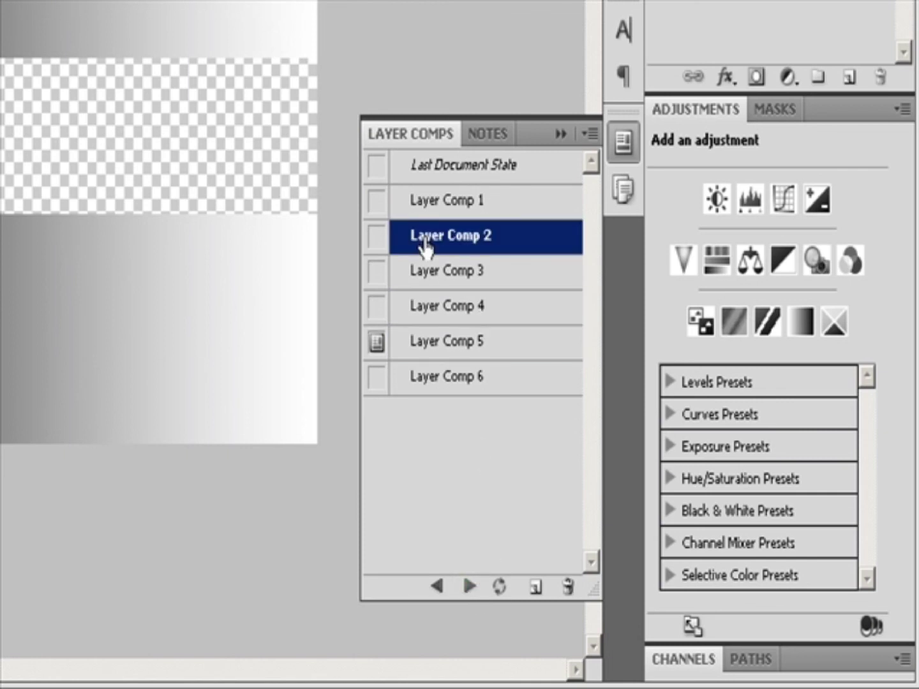
left_click(433, 315, "shift")
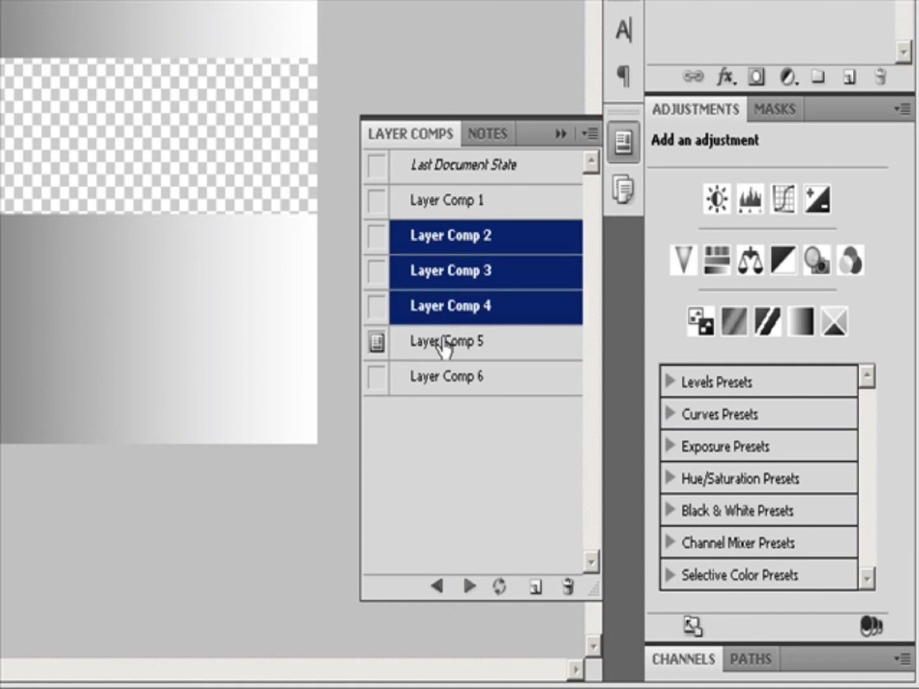
left_click(439, 383, "ctrl")
left_click(469, 587)
left_click(469, 589)
left_click(469, 589)
left_click(469, 589)
left_click(469, 589)
left_click(469, 588)
left_click(469, 589)
left_click(469, 588)
left_click(468, 589)
left_click(469, 589)
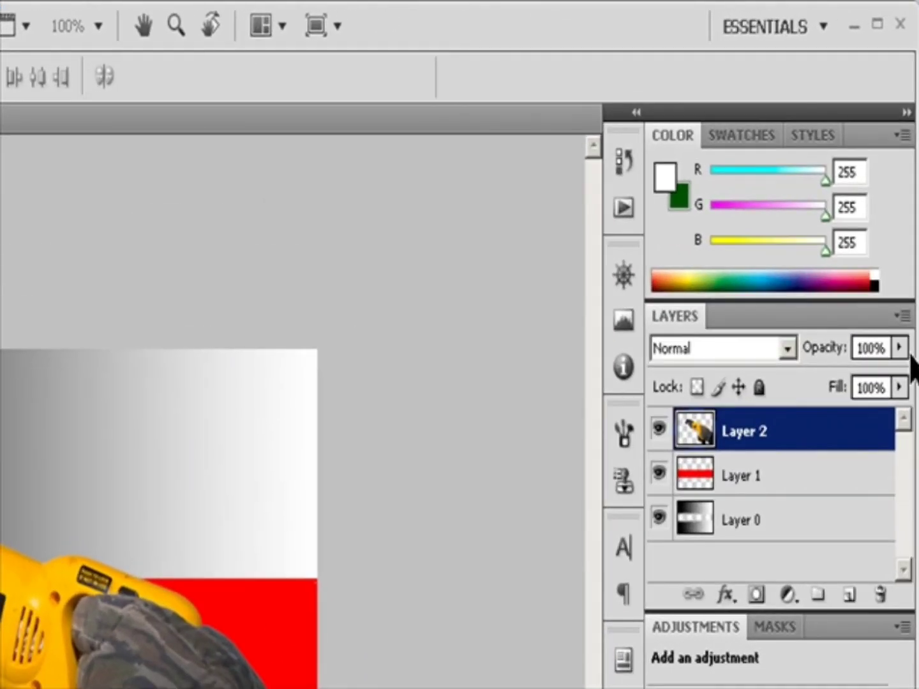
Set the saw image layer's opacity to 68%.
left_click(900, 348)
left_click_drag(897, 377, 868, 380)
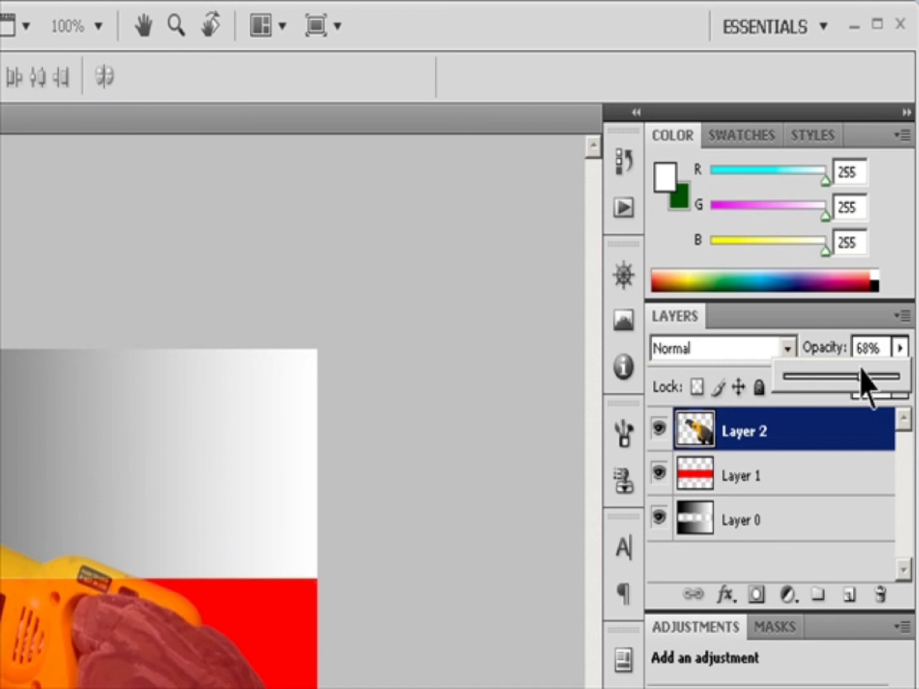
Set the red band layer's opacity to 20%.
left_click(741, 480)
left_click(898, 348)
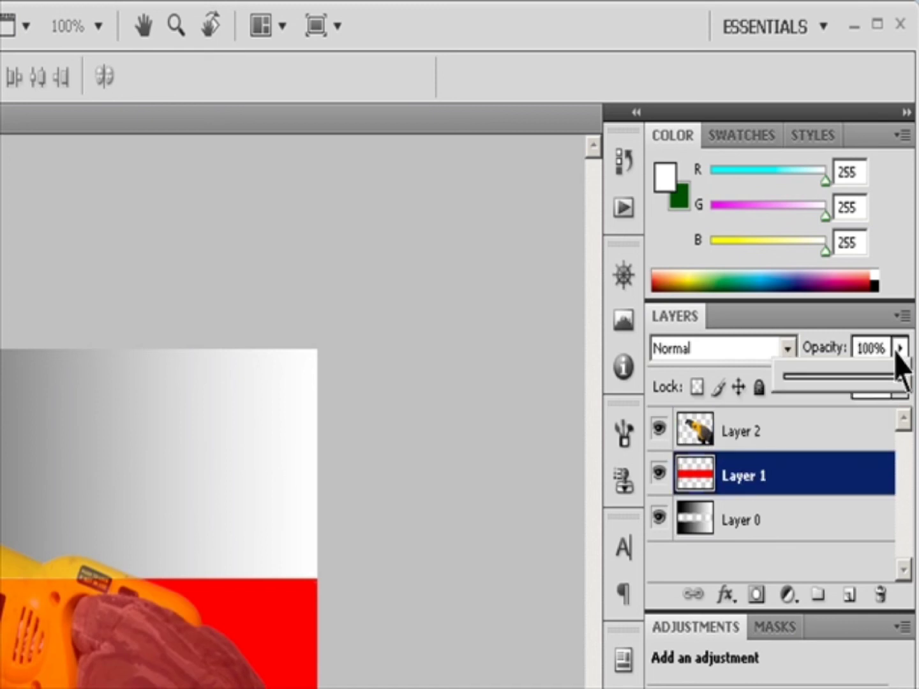
left_click_drag(897, 376, 849, 383)
left_click(787, 349)
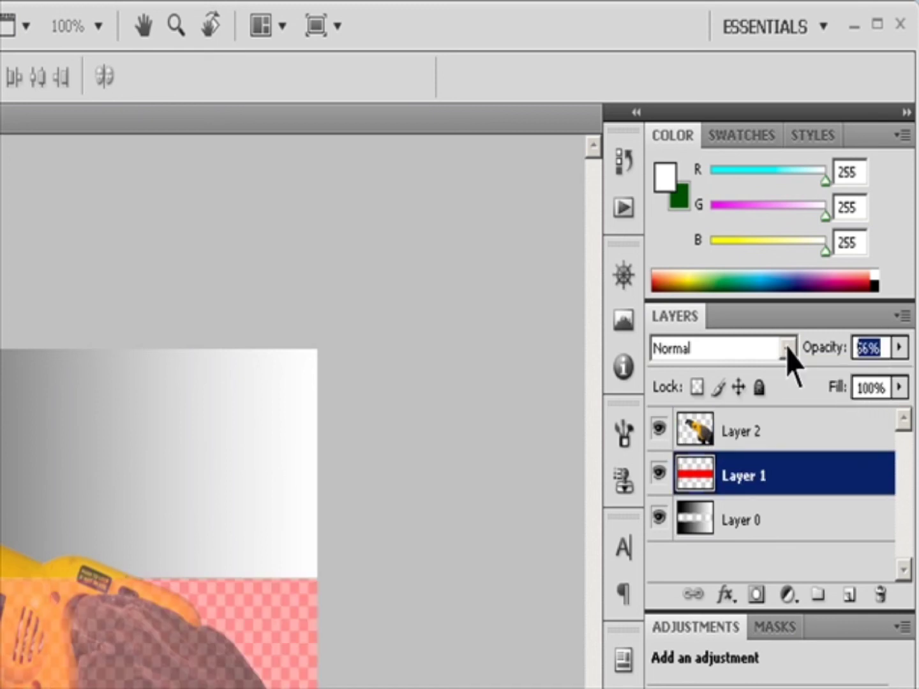
type("10")
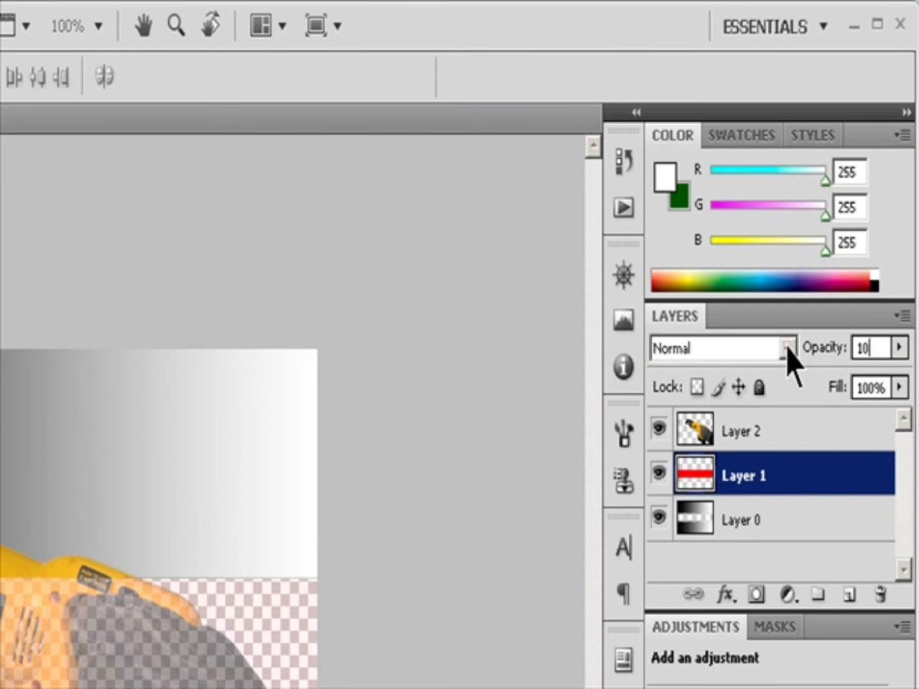
key("BackSpace")
key("BackSpace")
type("20")
Lower the background gradient layer's opacity to 74% and return it to 100%.
left_click(751, 519)
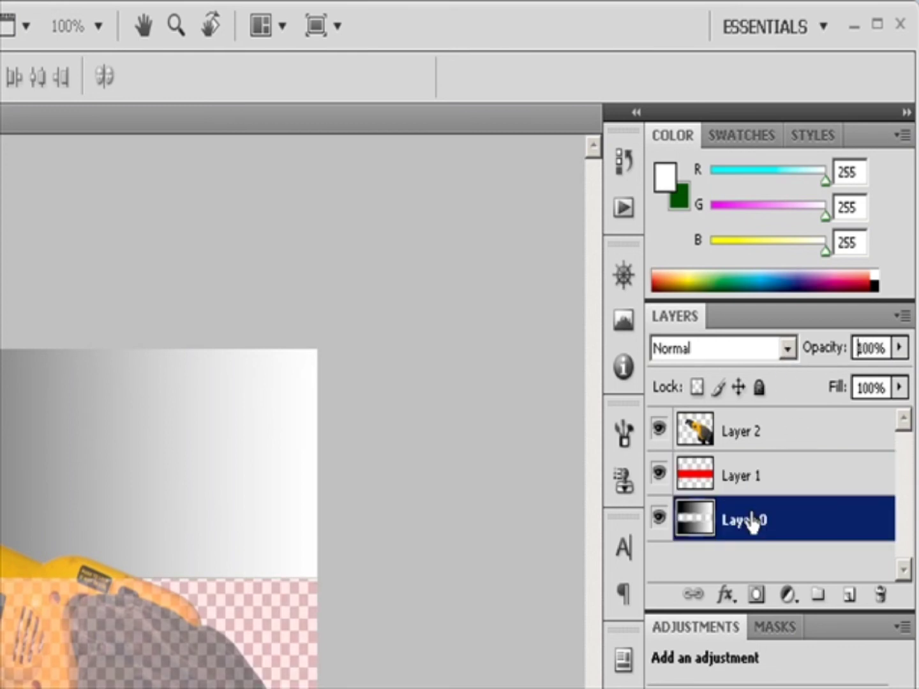
left_click(899, 347)
left_click_drag(897, 376, 870, 377)
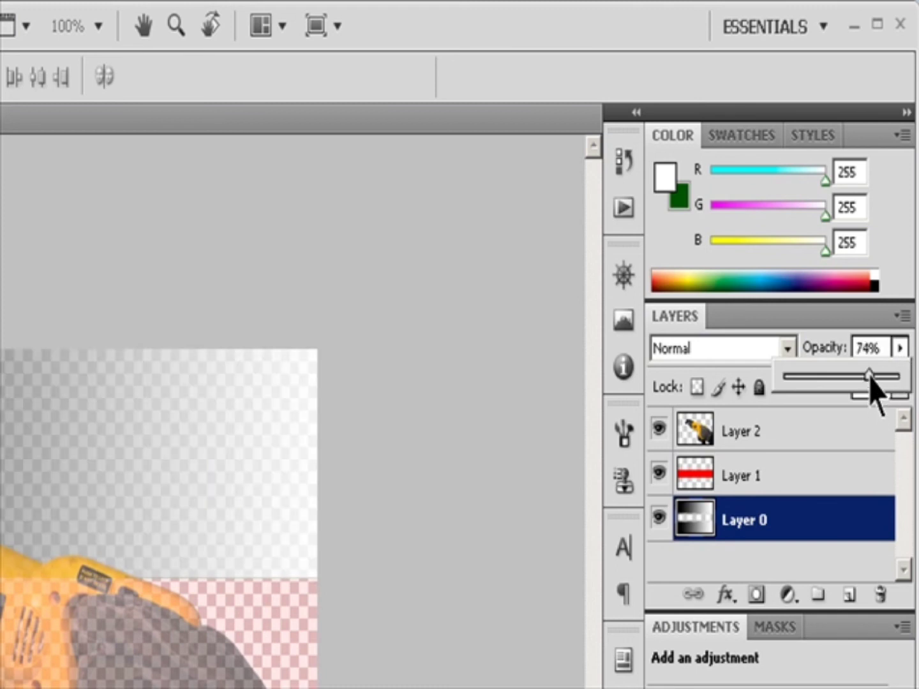
left_click_drag(870, 376, 898, 376)
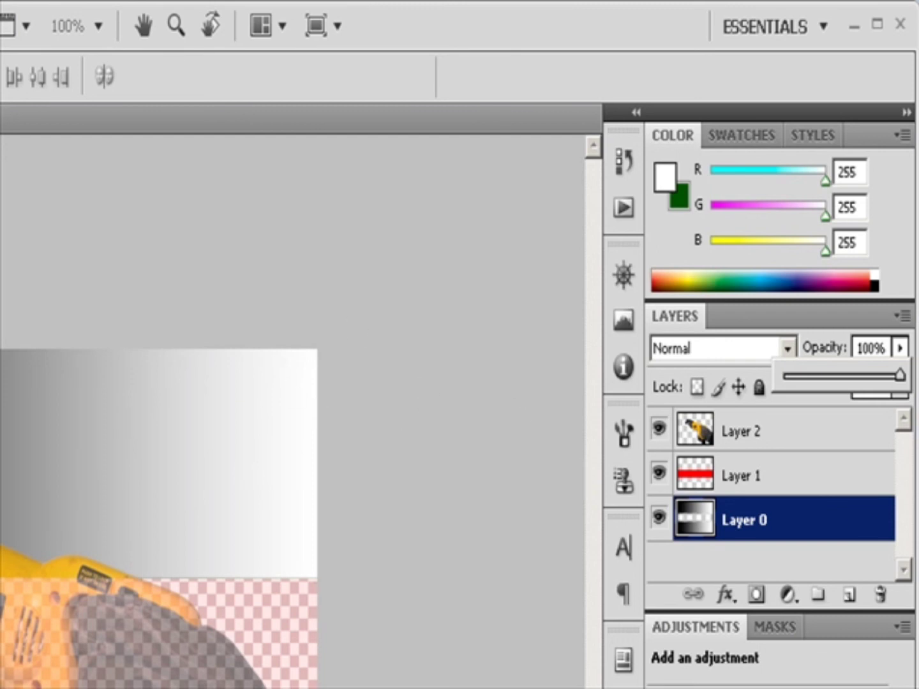
Set the background gradient layer's opacity to 67% in its Blending Options layer style.
left_click(433, 438)
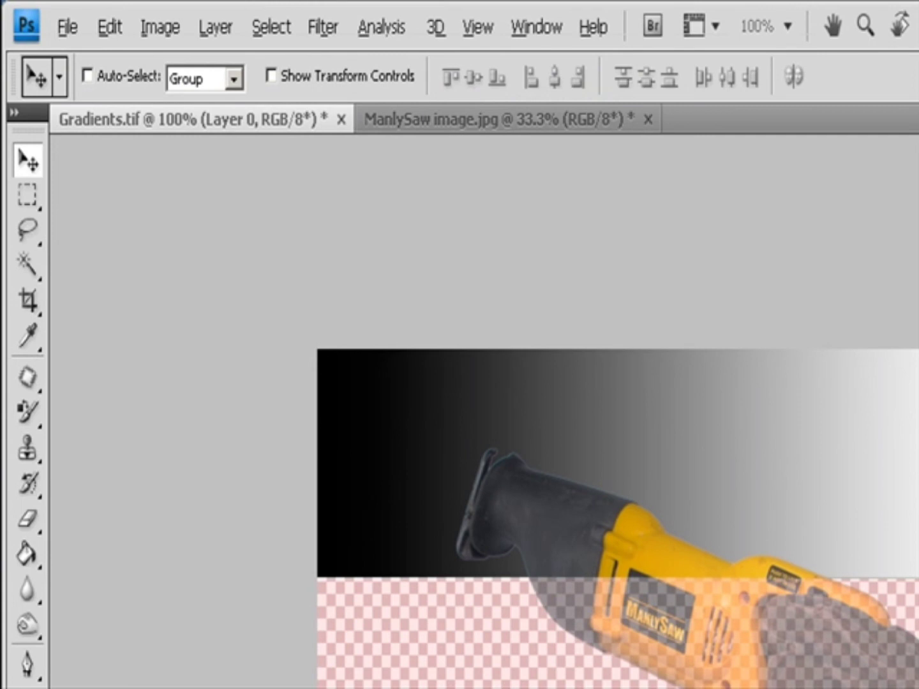
left_click(215, 28)
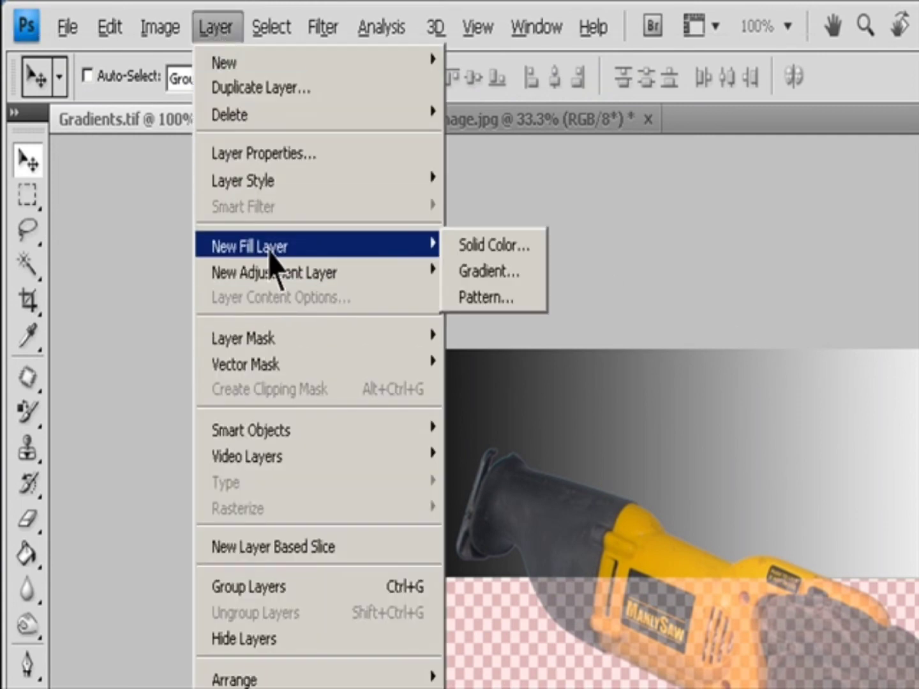
mouse_move(273, 185)
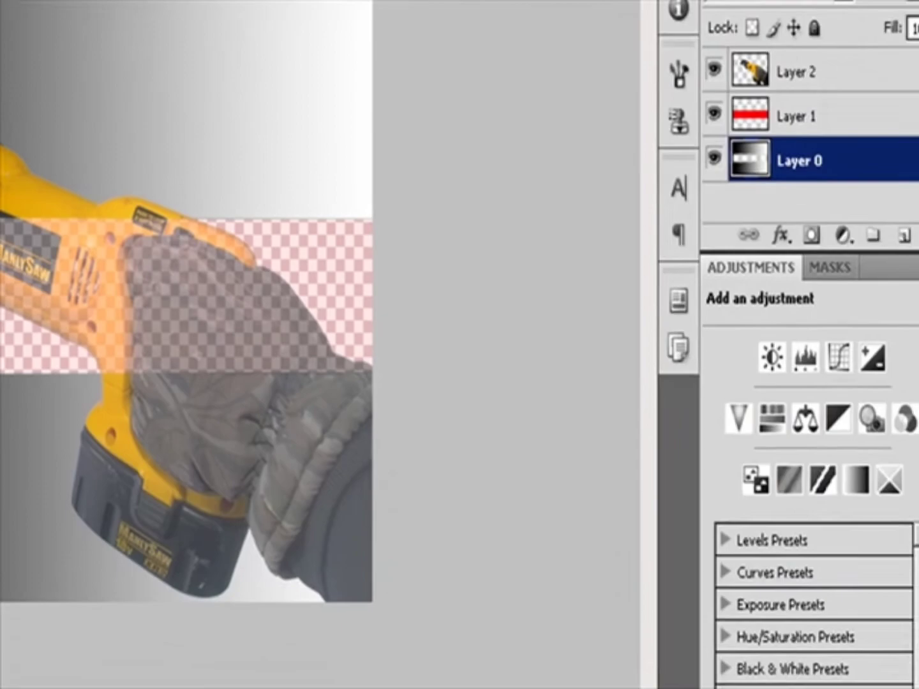
left_click(393, 50)
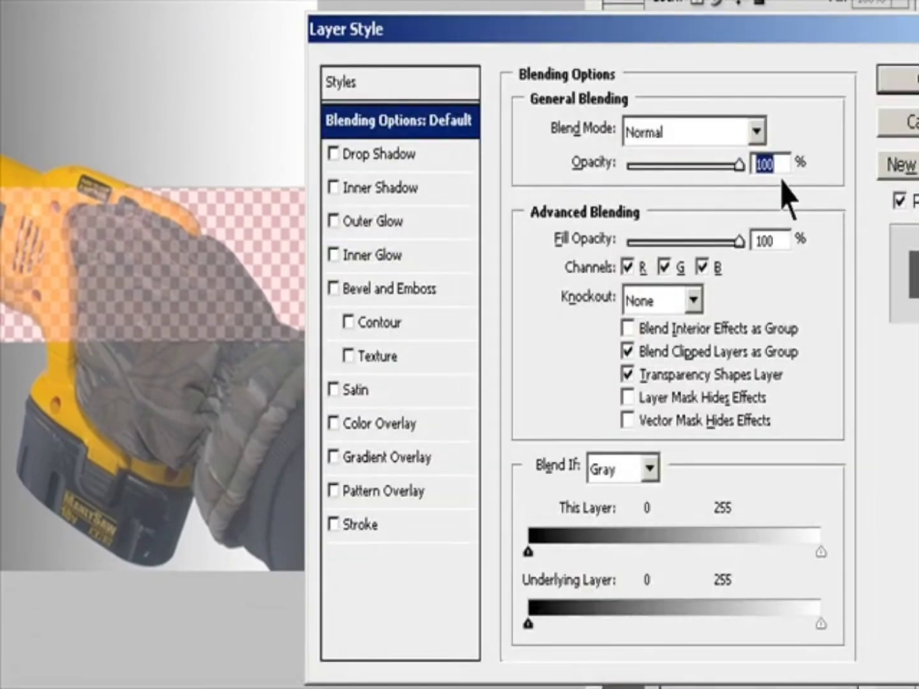
type("67")
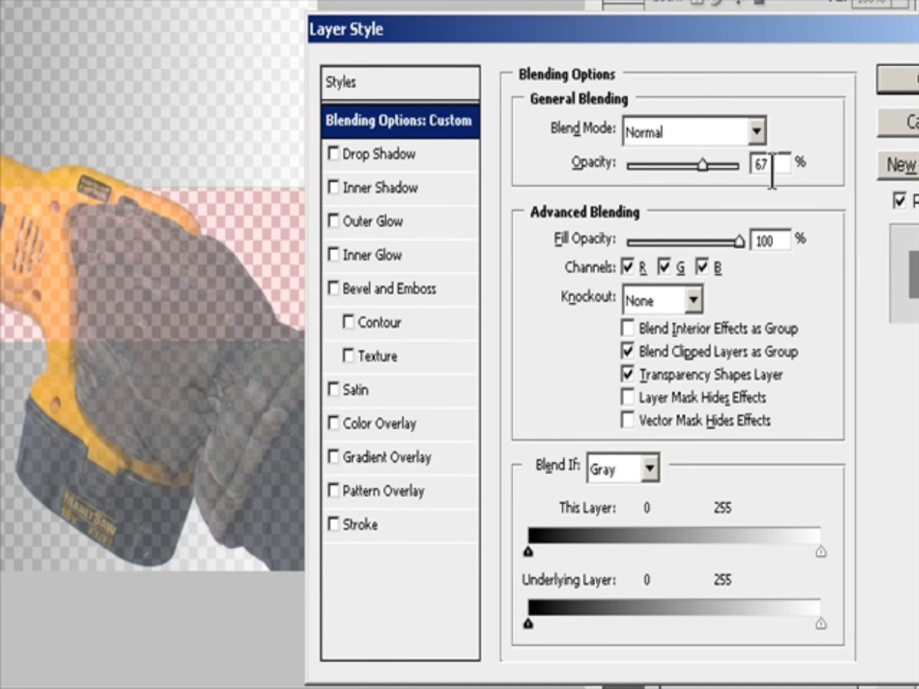
left_click(916, 80)
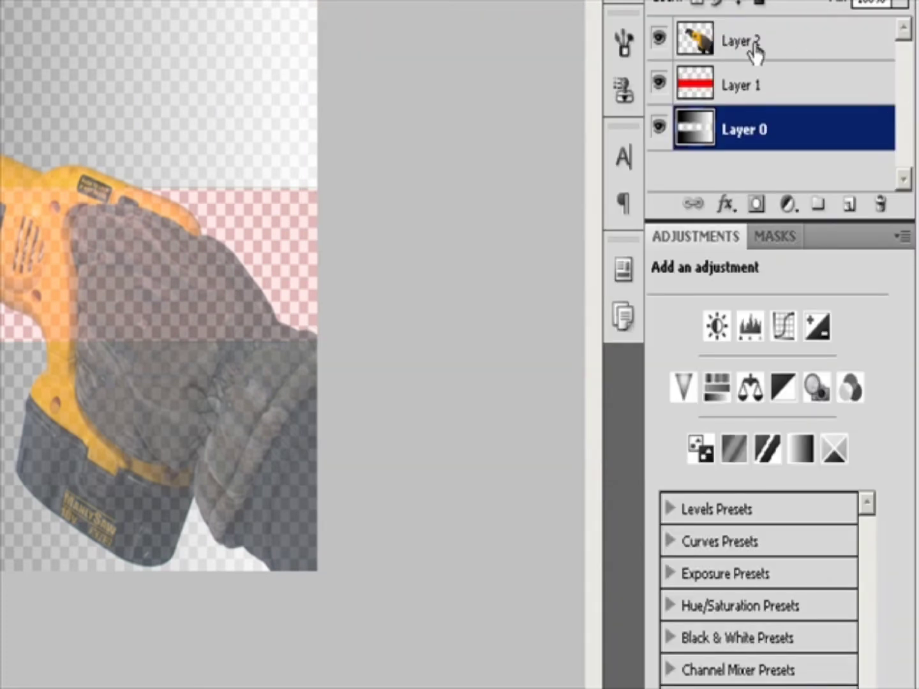
In the blurry composite, set the Multiply layer's blend mode to Multiply through its layer style blending options.
left_click(738, 52)
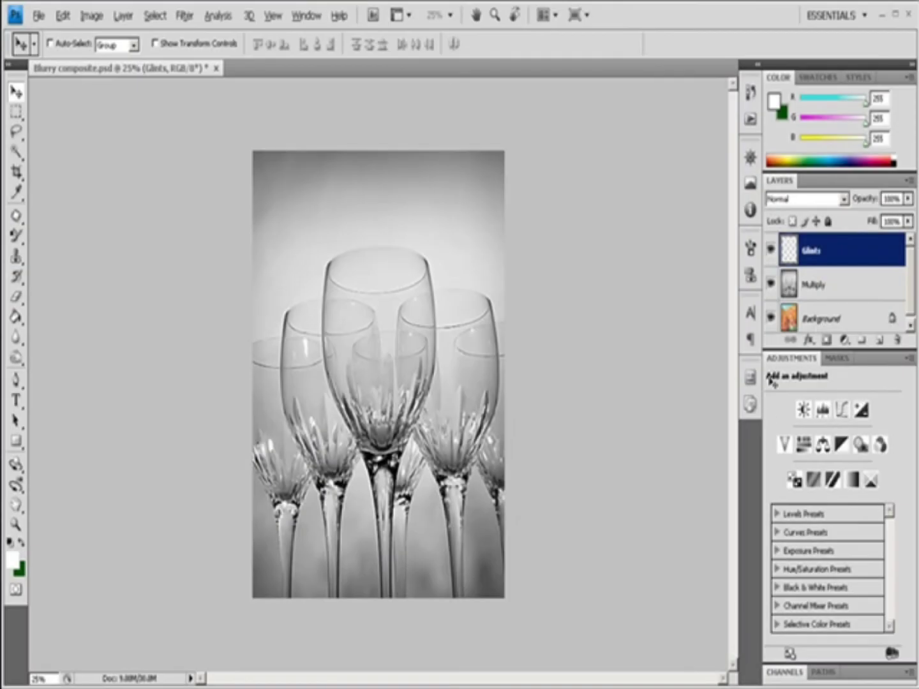
left_click(815, 285)
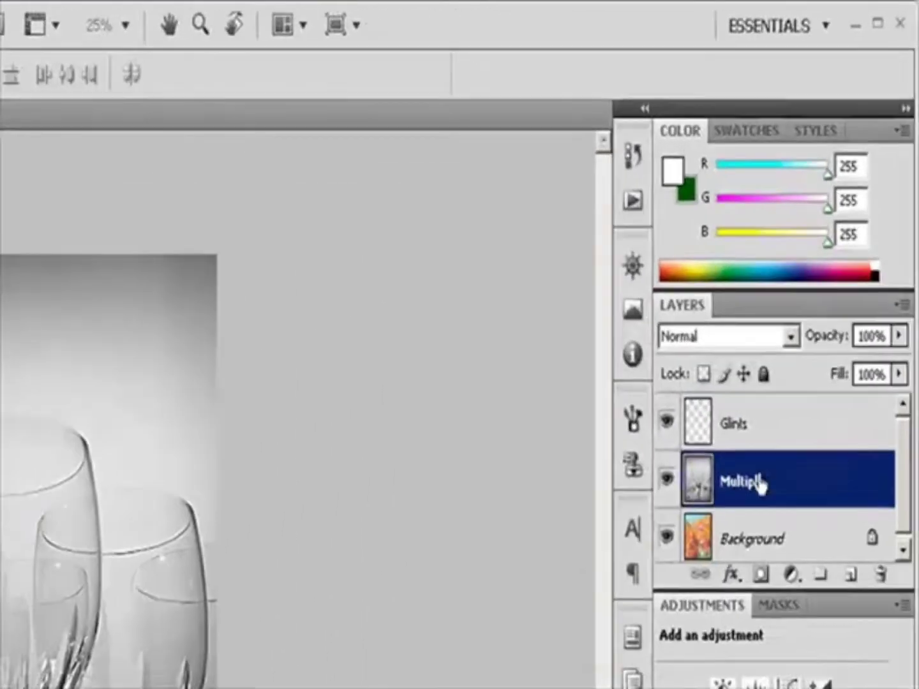
left_click(790, 350)
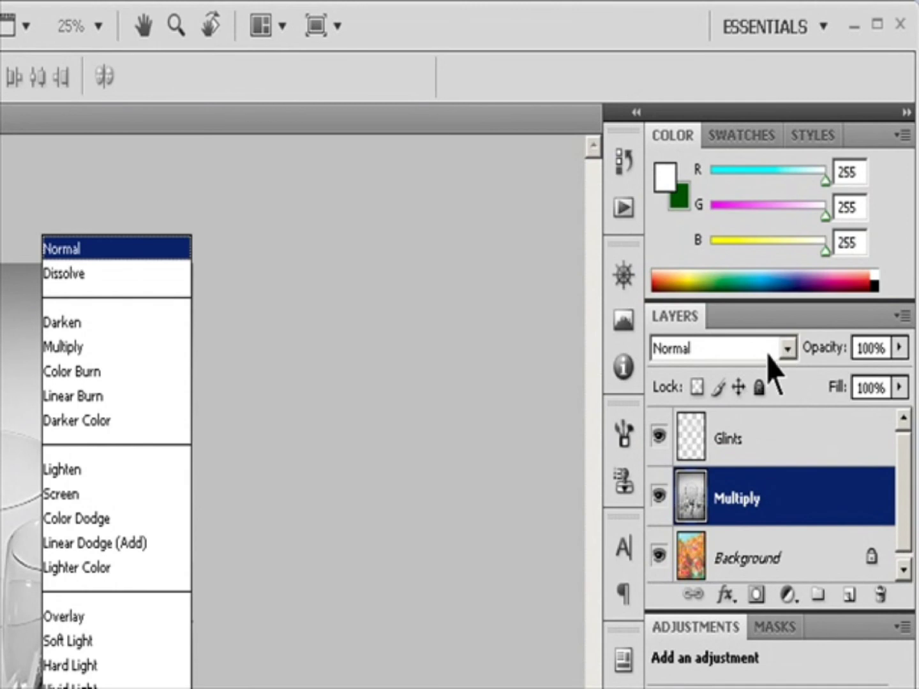
key("Escape")
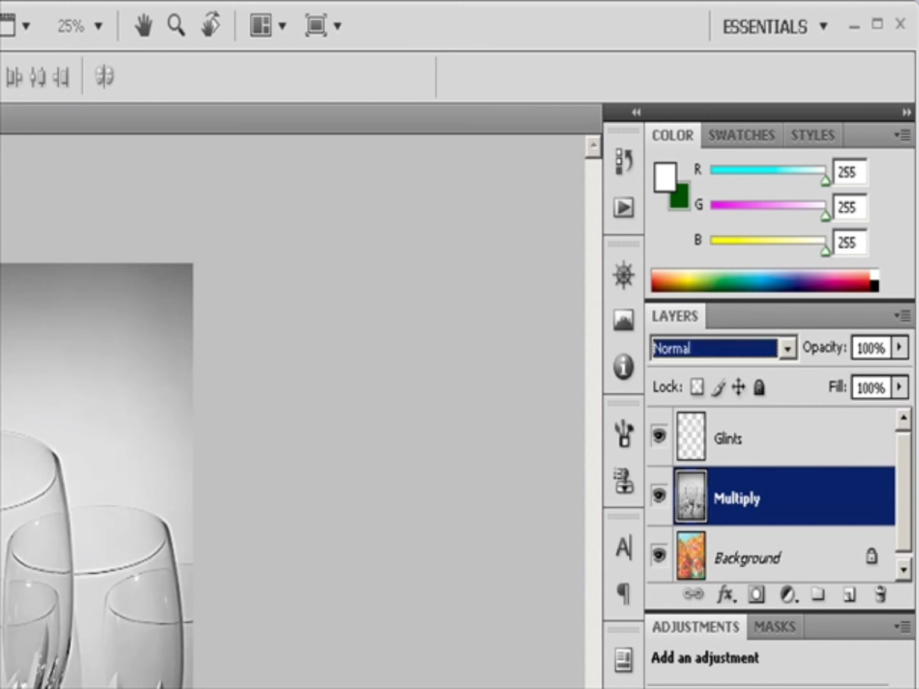
left_click(2, 191)
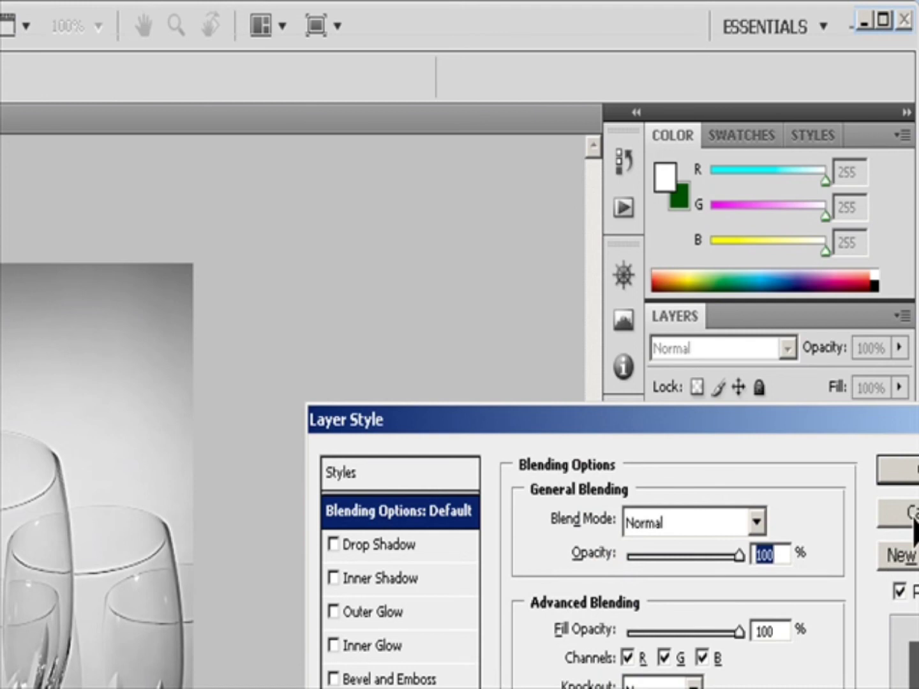
left_click(757, 525)
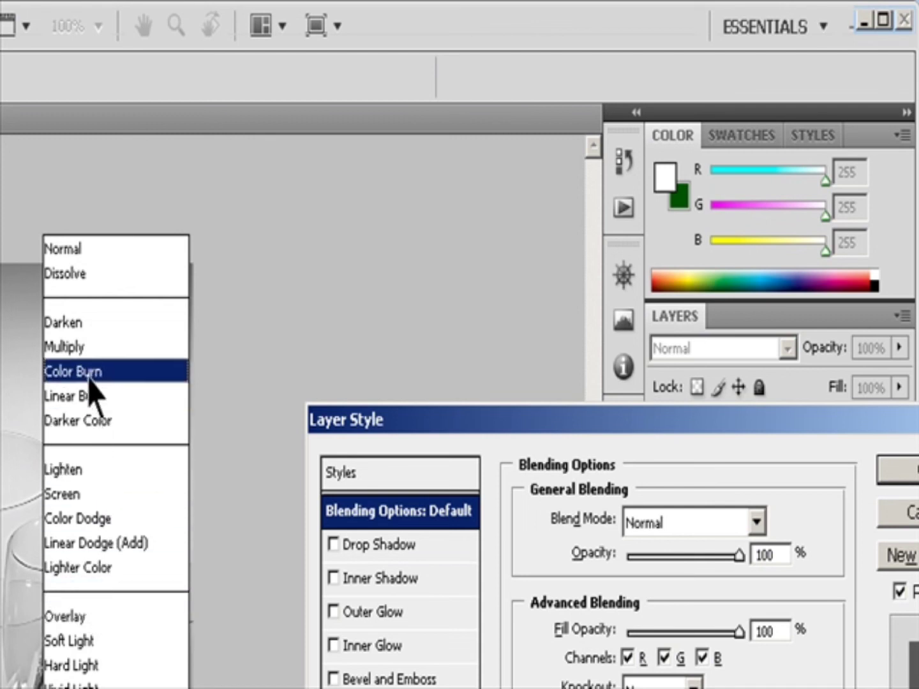
left_click(83, 355)
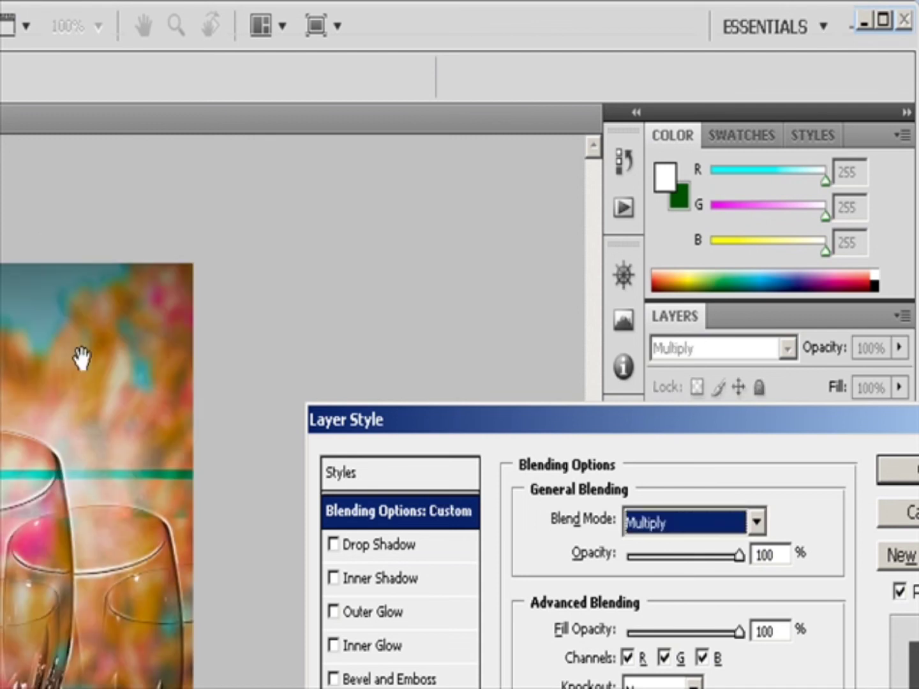
left_click_drag(753, 434, 639, 415)
left_click(828, 463)
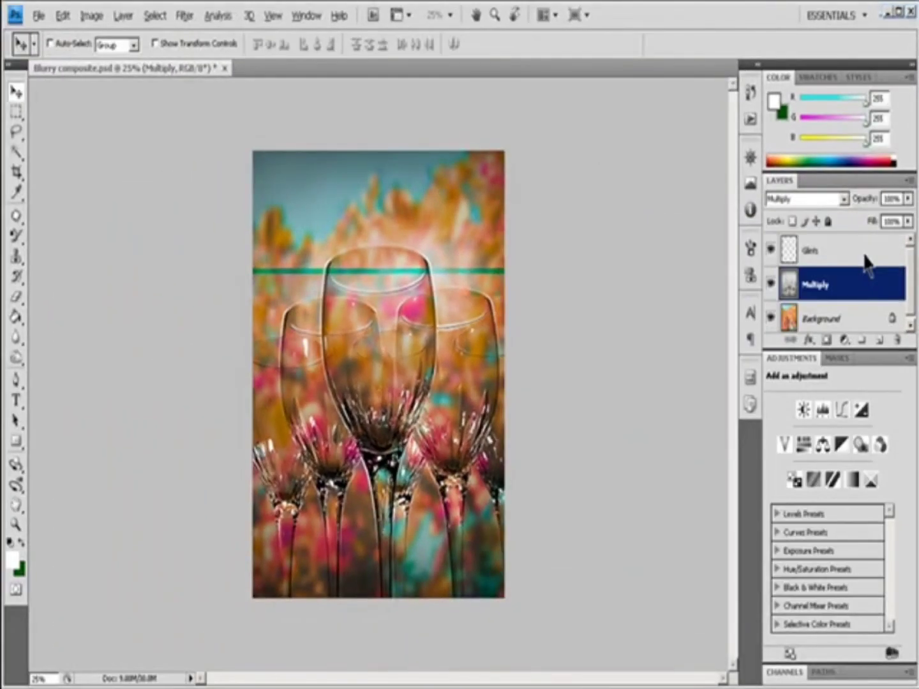
Switch to the stemware image and apply the Accented Edges brush strokes filter with its default settings.
key("ctrl+Tab")
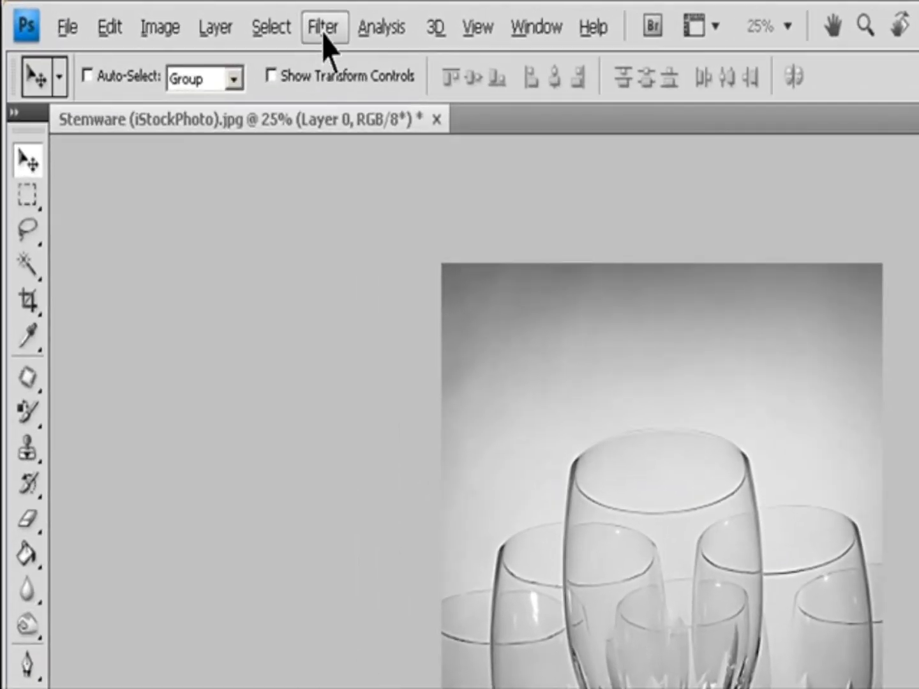
left_click(184, 16)
mouse_move(406, 297)
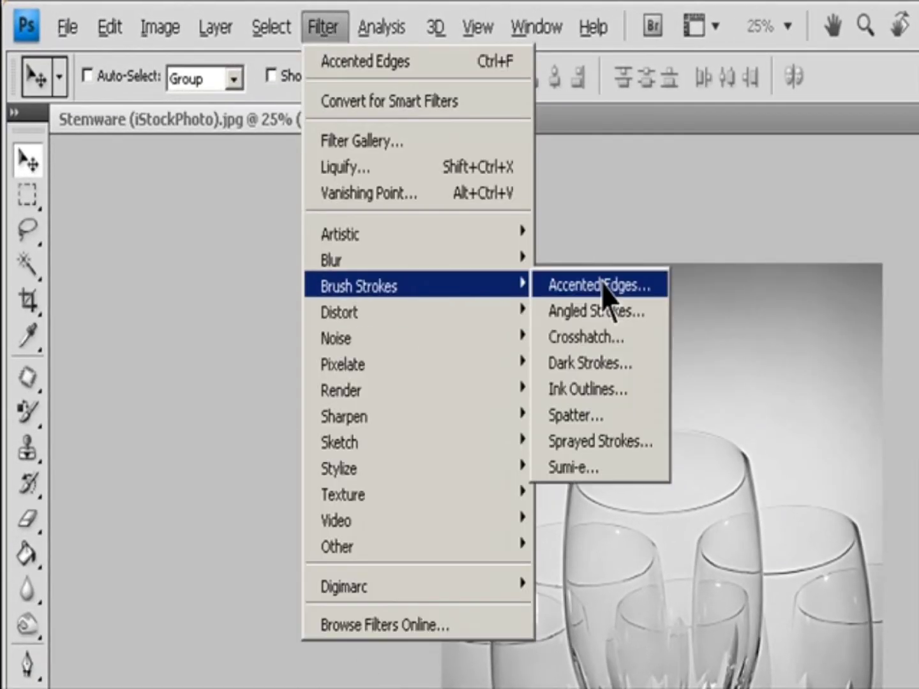
left_click(600, 287)
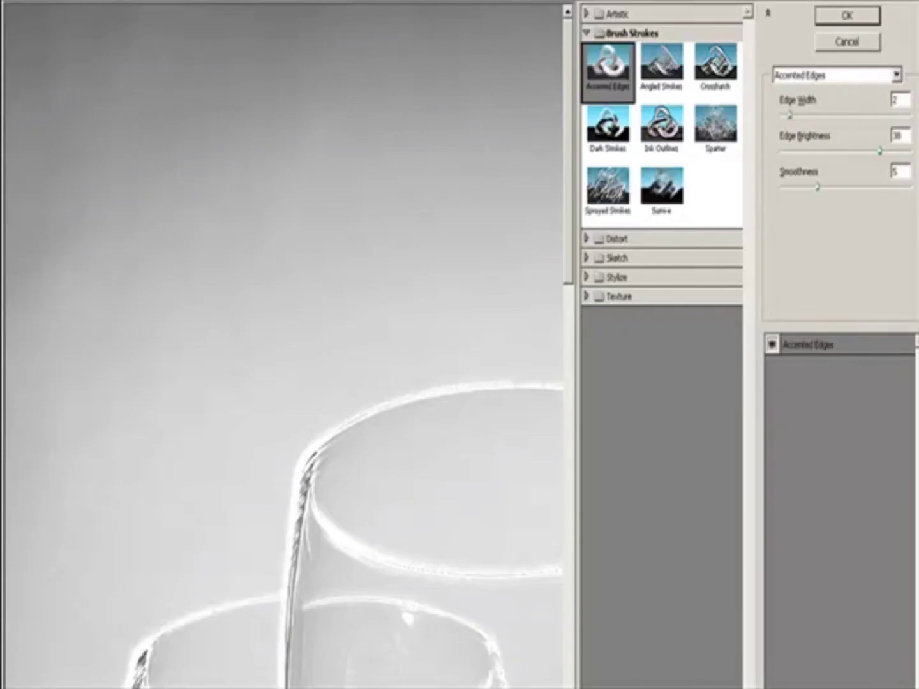
left_click(71, 687)
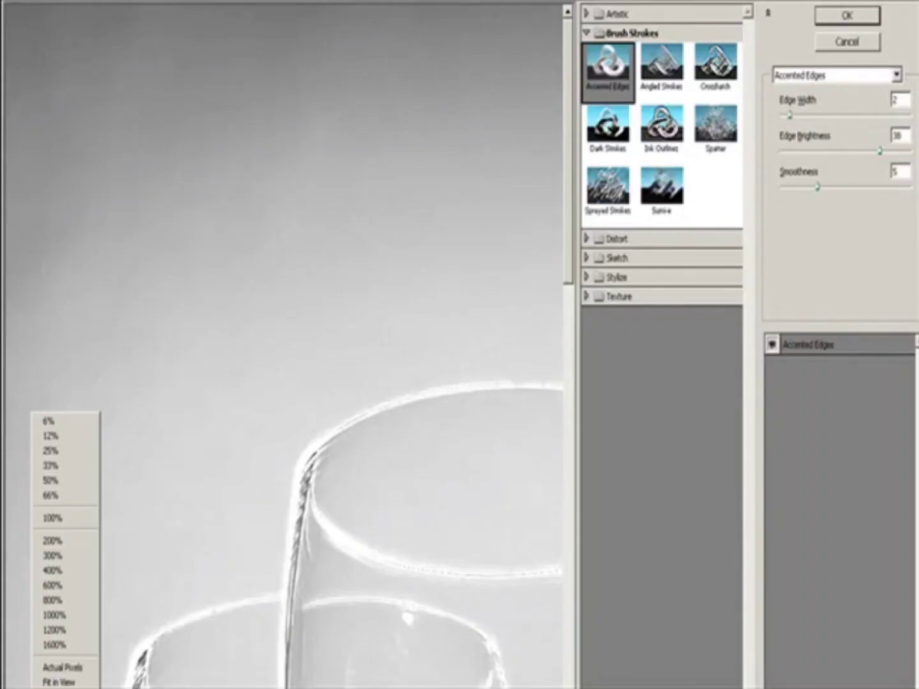
left_click(73, 678)
left_click(848, 16)
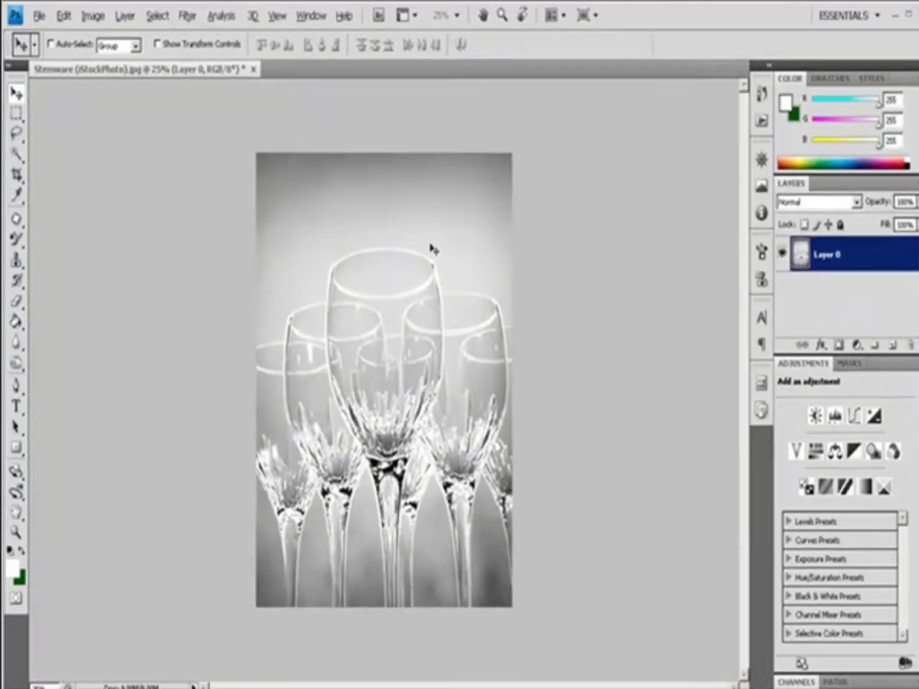
Fade the Accented Edges filter to 58% opacity.
left_click(58, 15)
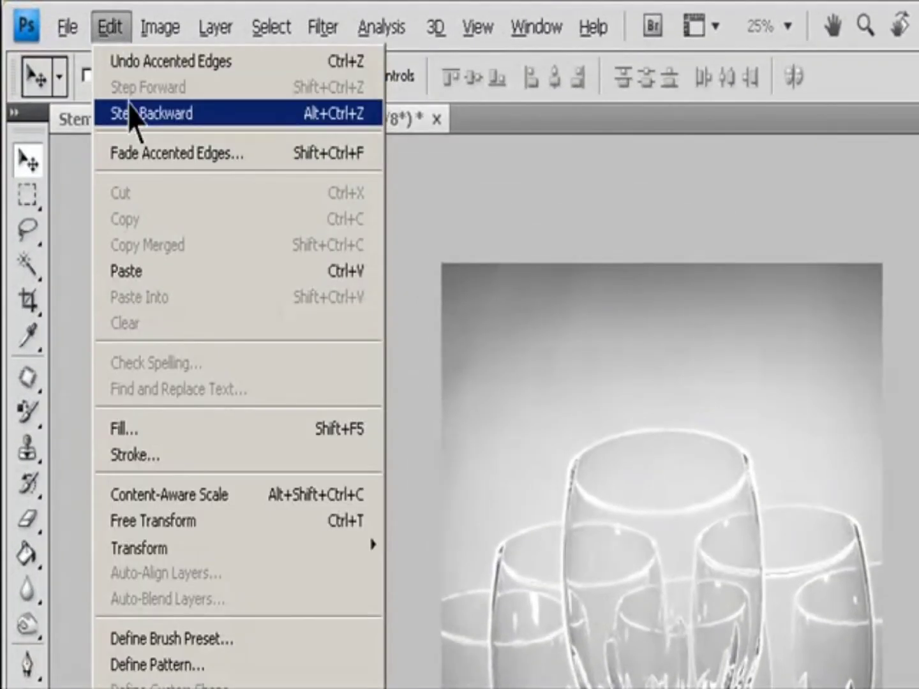
left_click(141, 155)
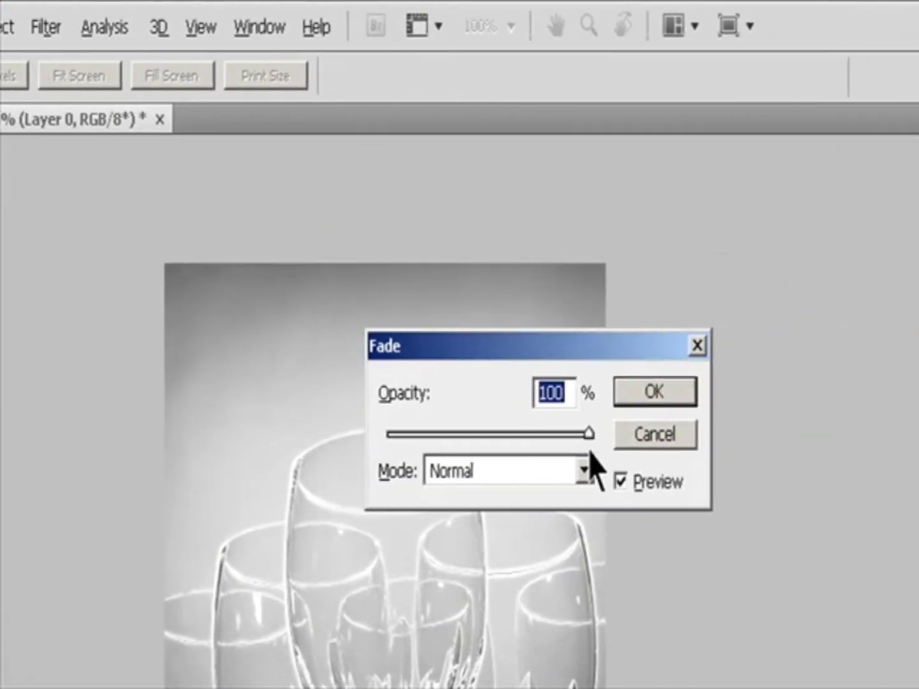
left_click_drag(589, 434, 537, 434)
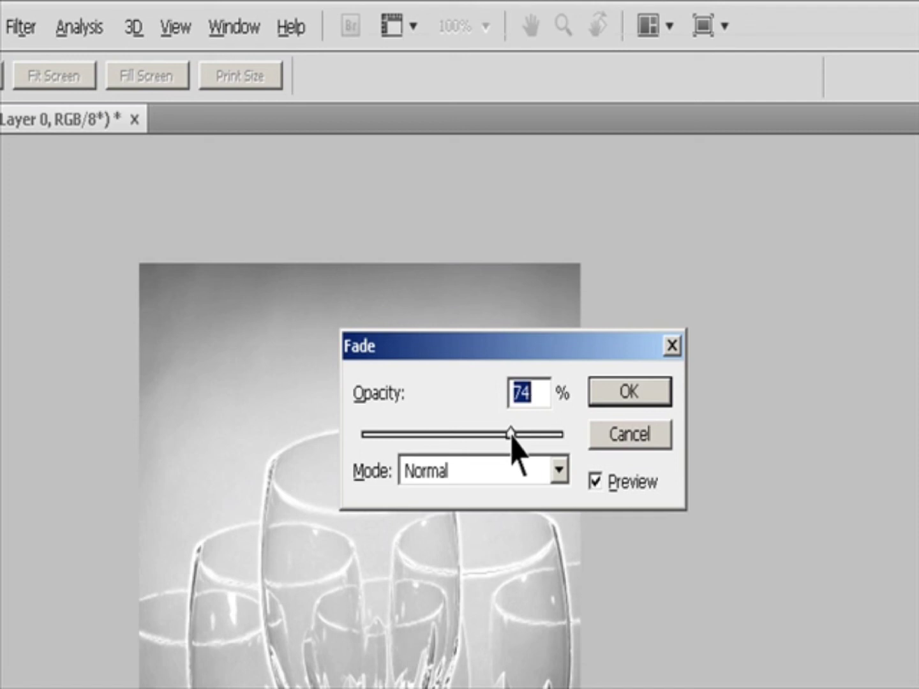
left_click_drag(512, 436, 480, 439)
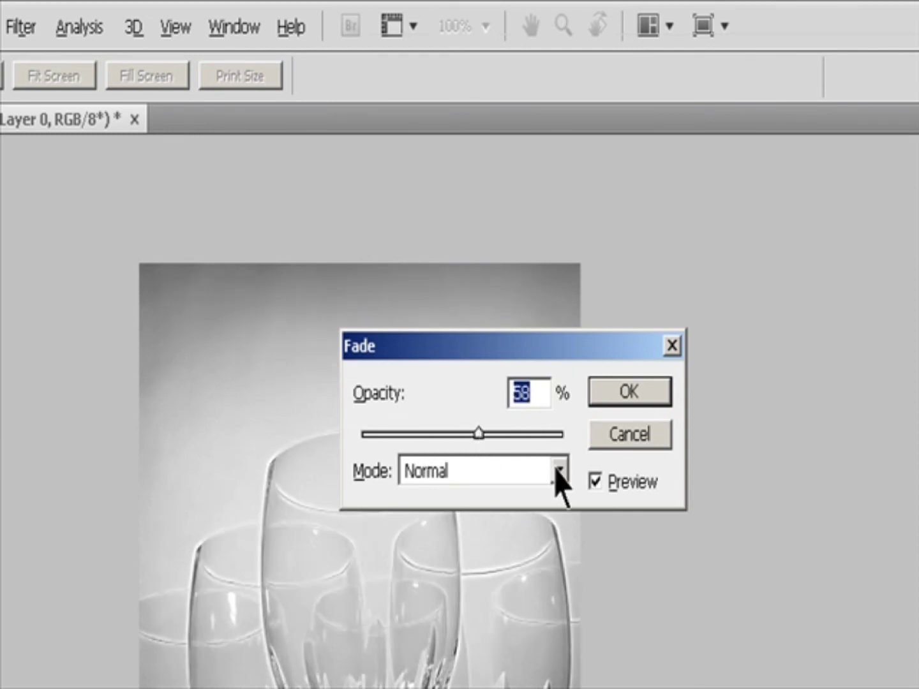
left_click(557, 476)
left_click(485, 495)
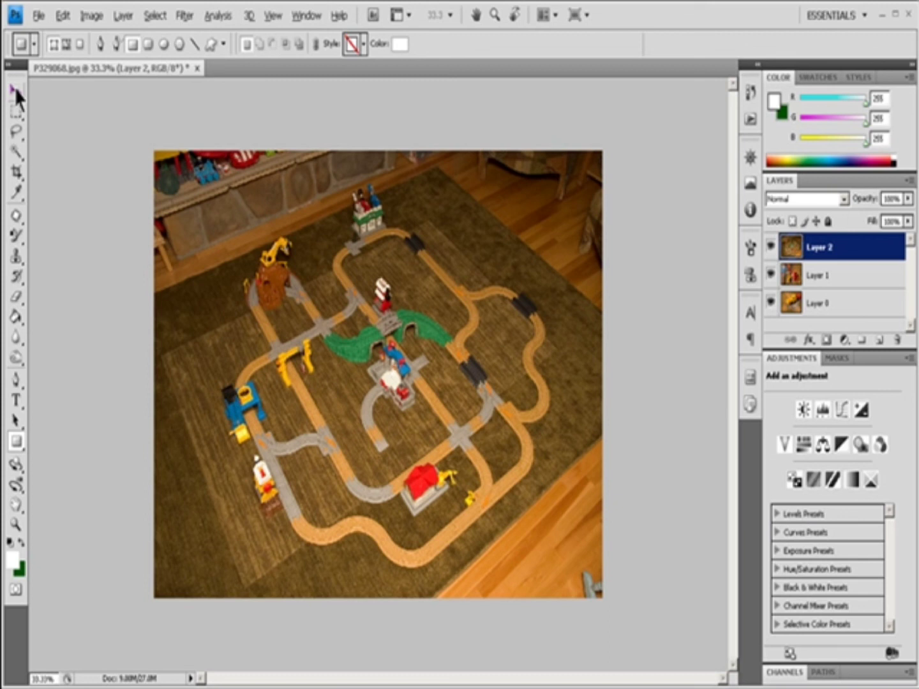
In the train set photo, select Layer 1, add a Reveal All vector mask, and undo it.
left_click(16, 93)
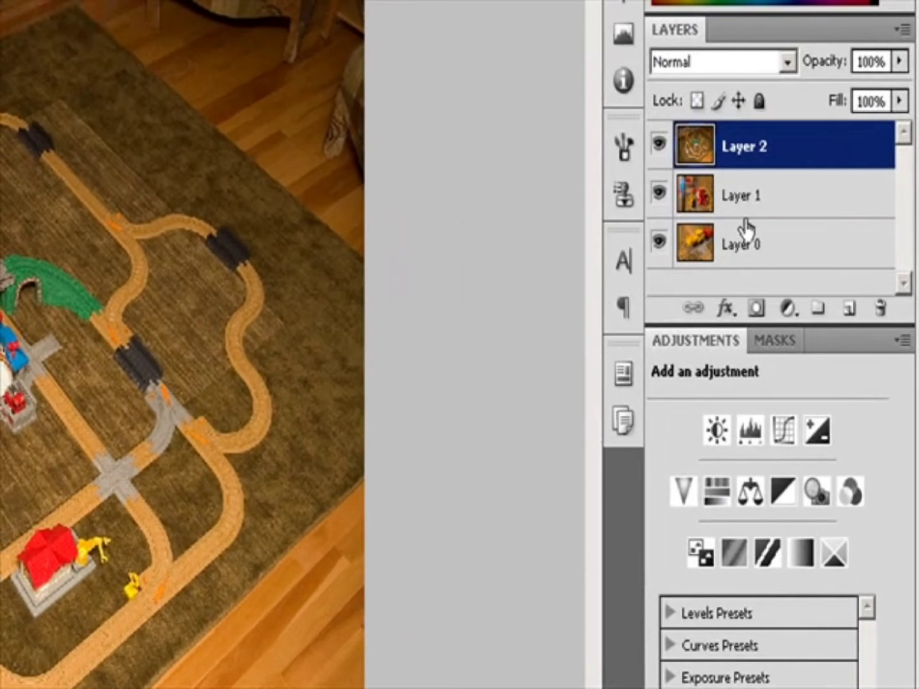
left_click(747, 205)
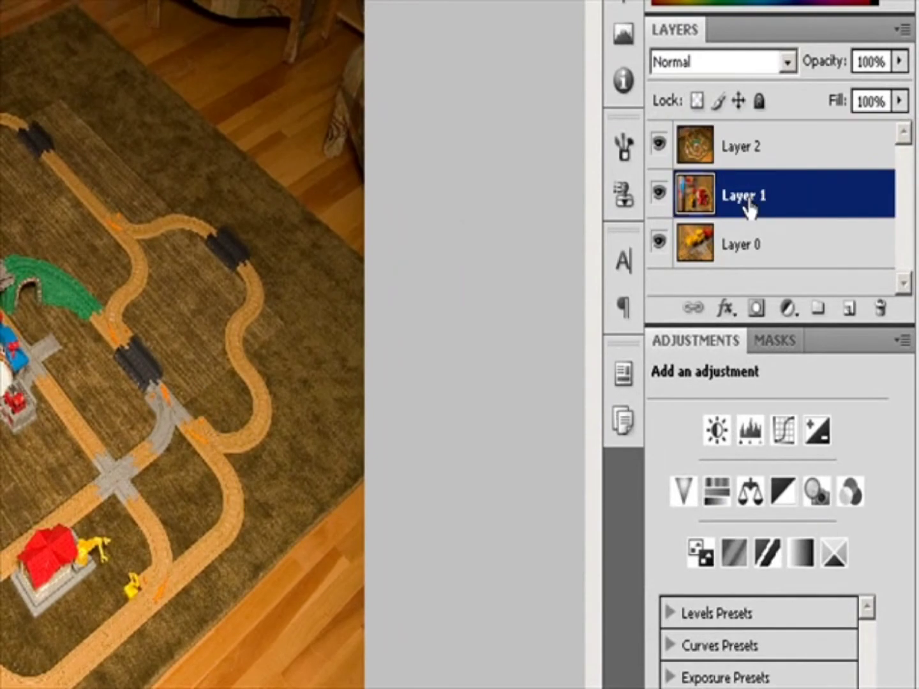
left_click(775, 341)
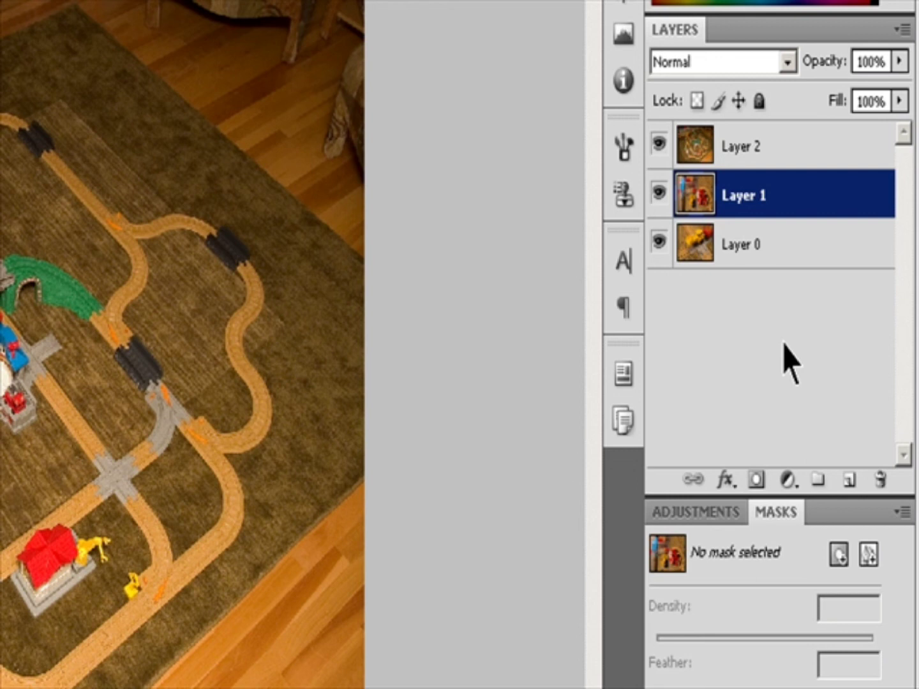
left_click(870, 555)
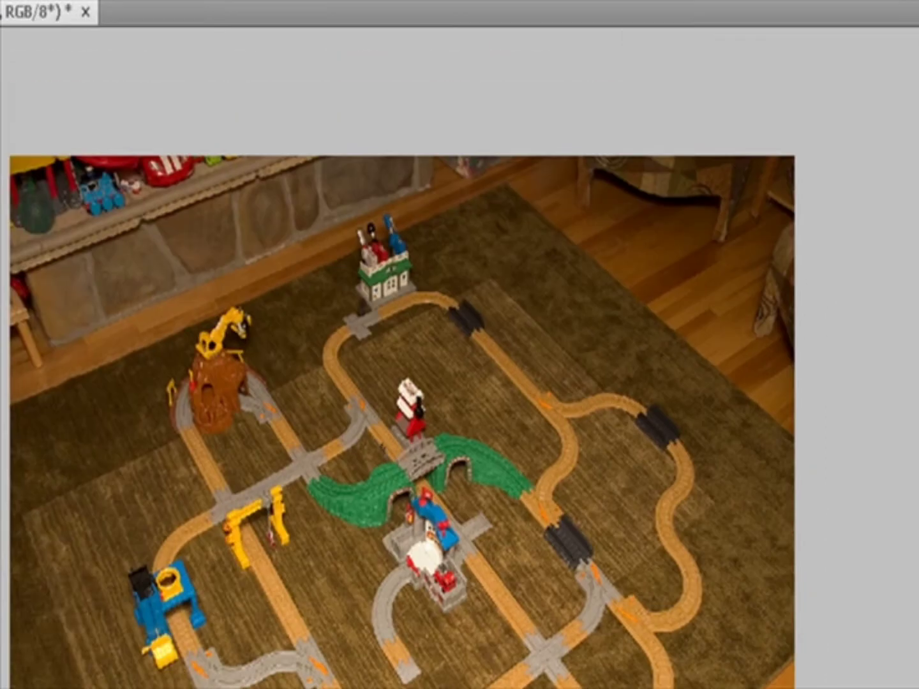
left_click(216, 27)
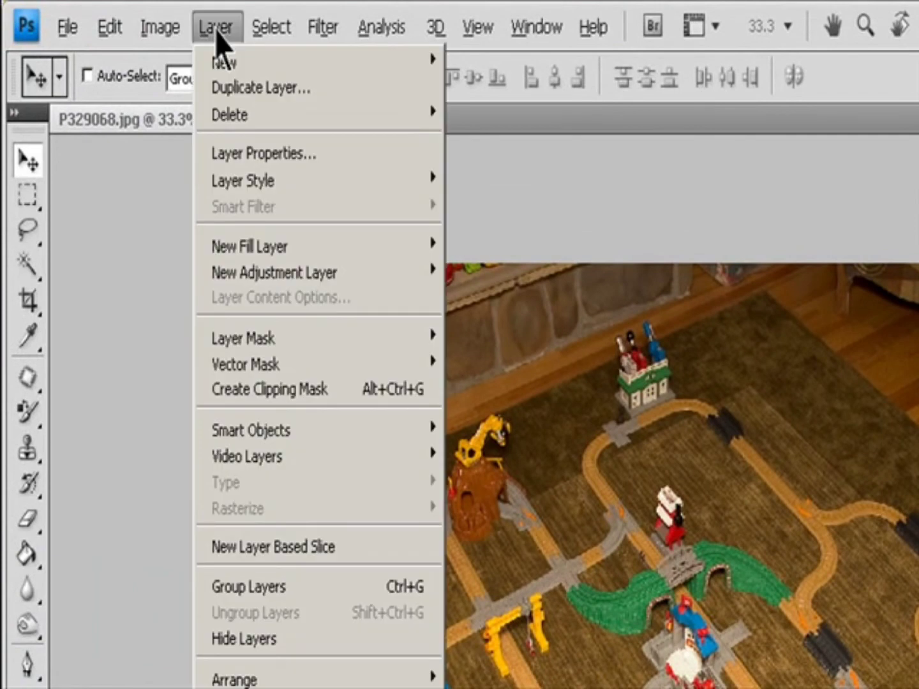
mouse_move(386, 376)
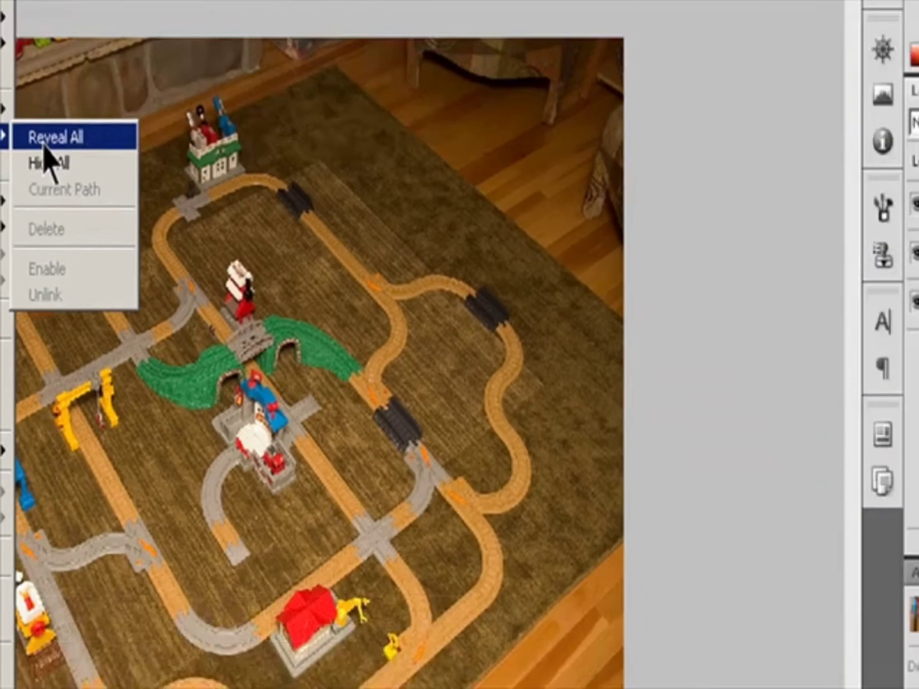
left_click(45, 138)
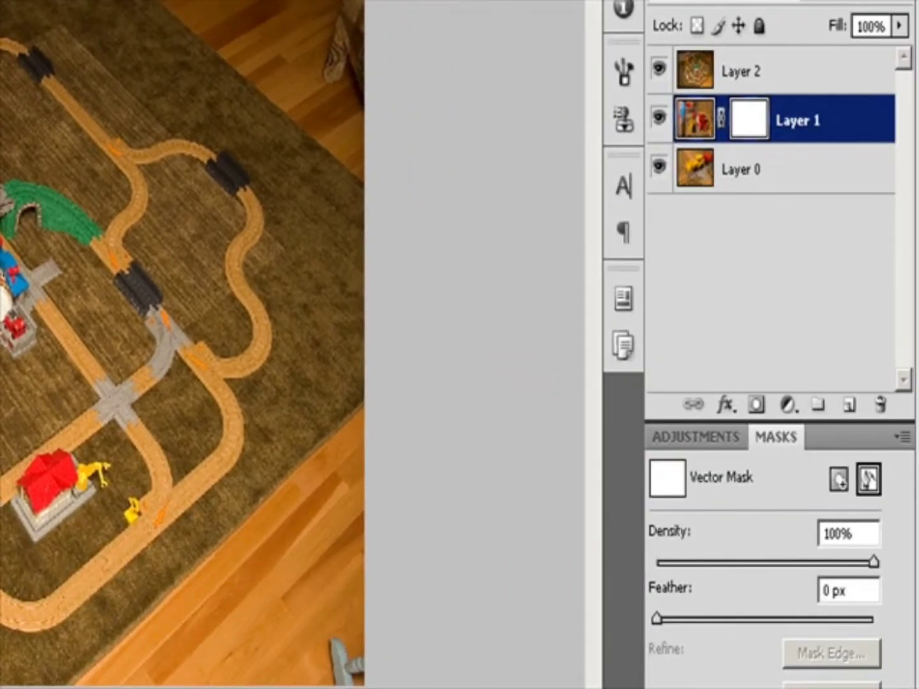
key("ctrl+z")
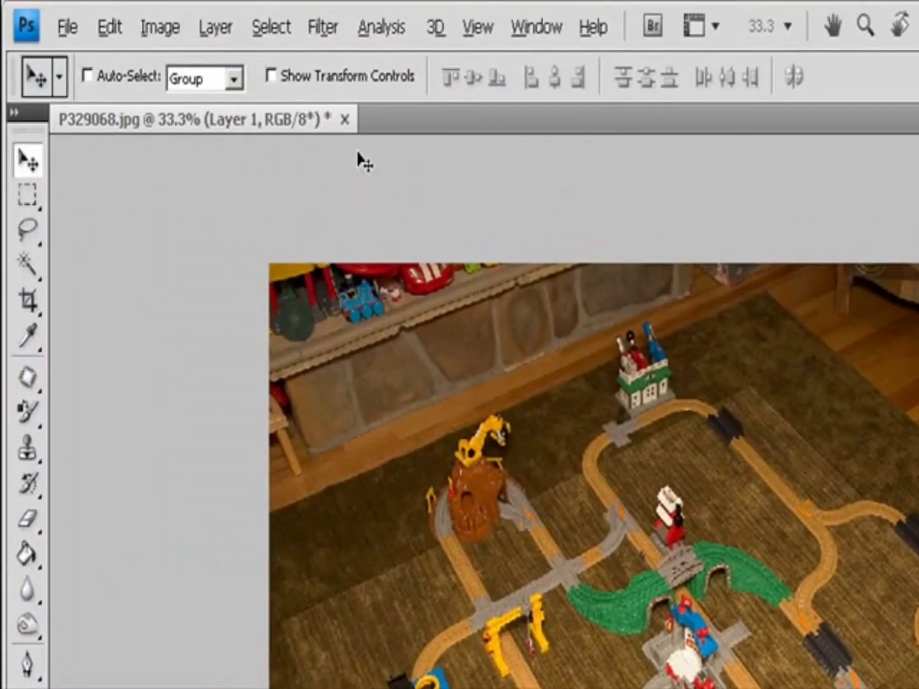
Add a Hide All vector mask to Layer 1.
left_click(220, 31)
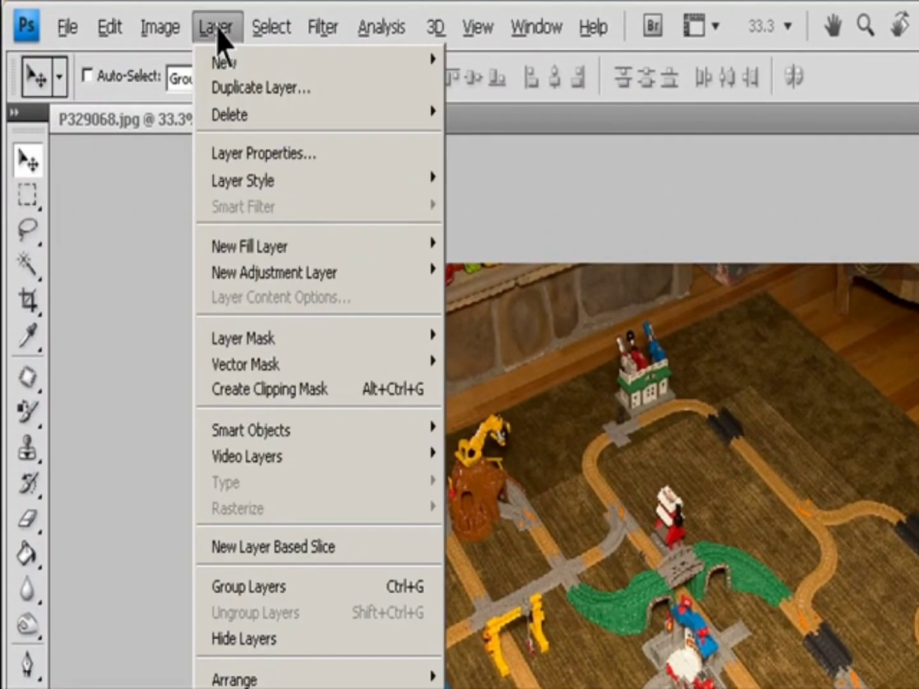
mouse_move(261, 363)
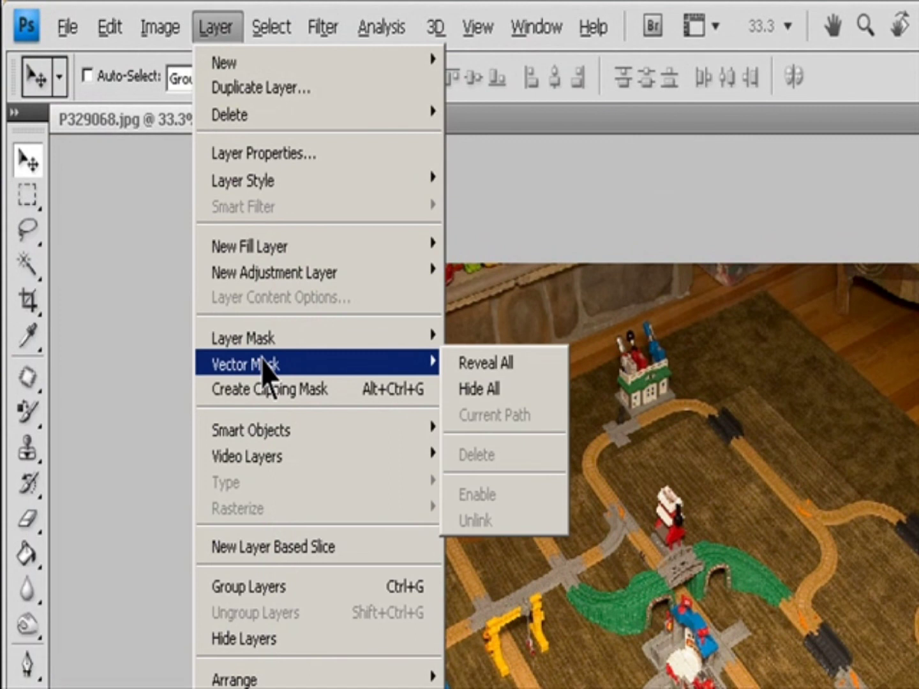
left_click(500, 398)
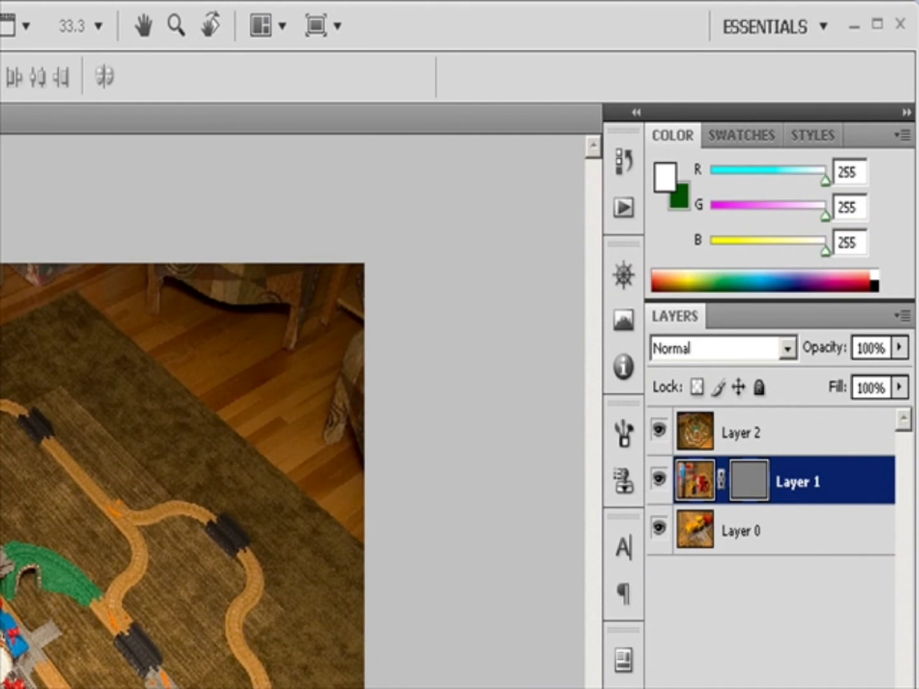
key("u")
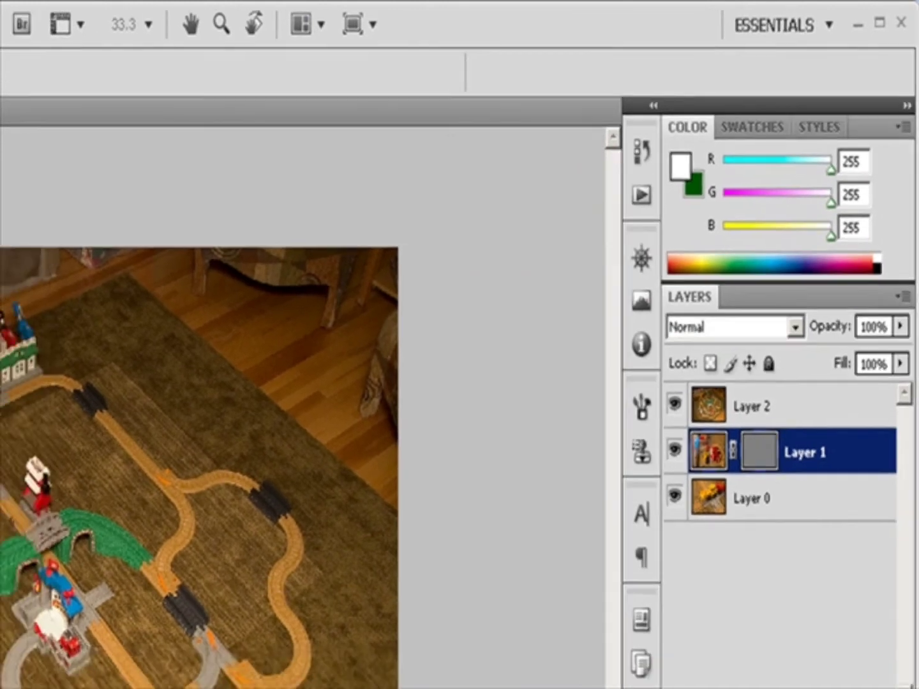
Draw a rectangle path in Layer 1's vector mask, then select Layer 2.
left_click_drag(64, 303, 528, 647)
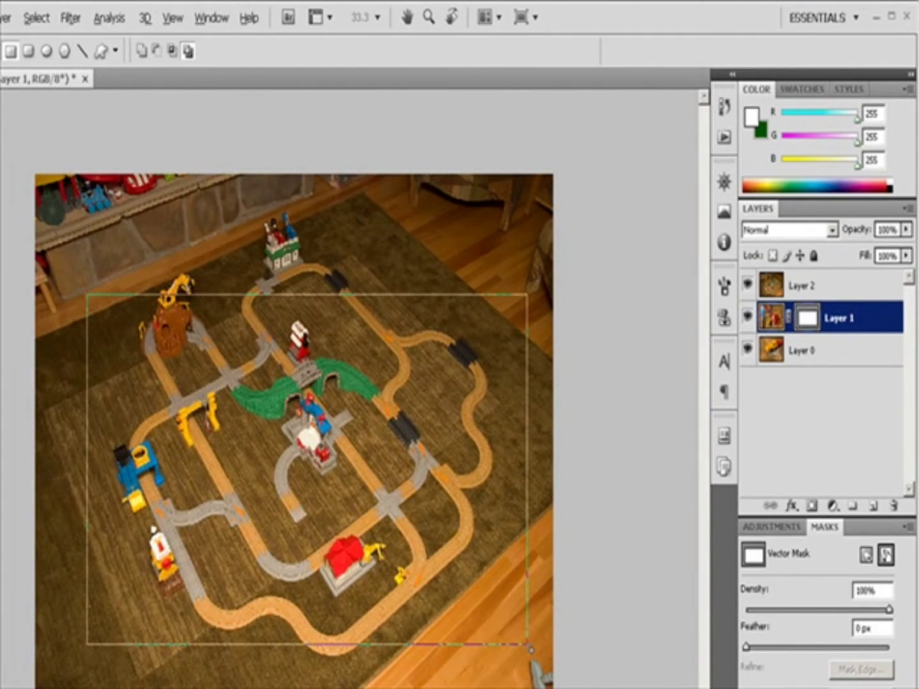
left_click(747, 319)
left_click(747, 320)
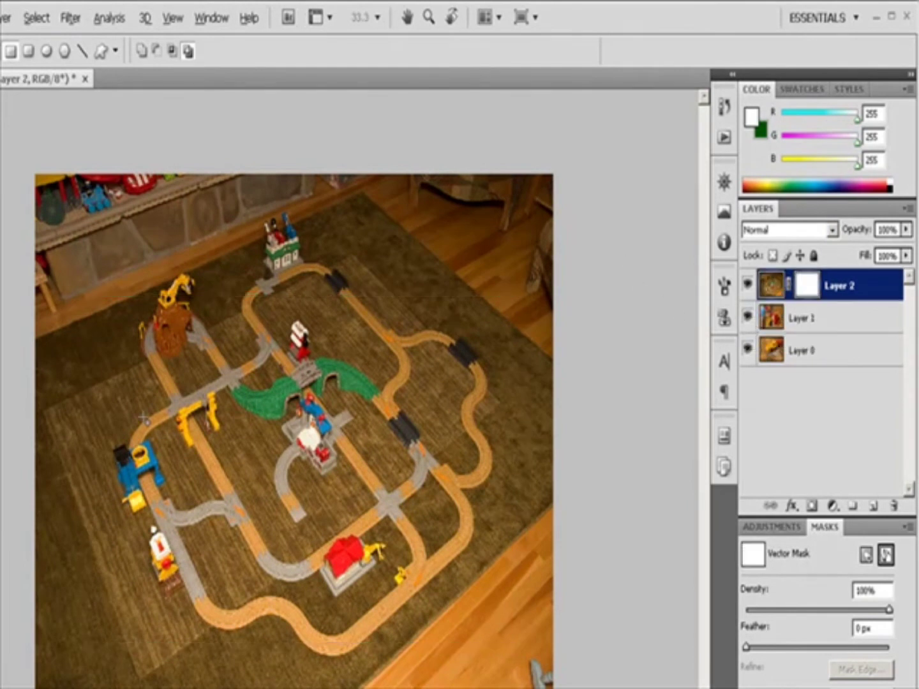
Draw a rectangle vector mask on Layer 2 around the train set and select that vector mask.
left_click_drag(67, 251, 542, 670)
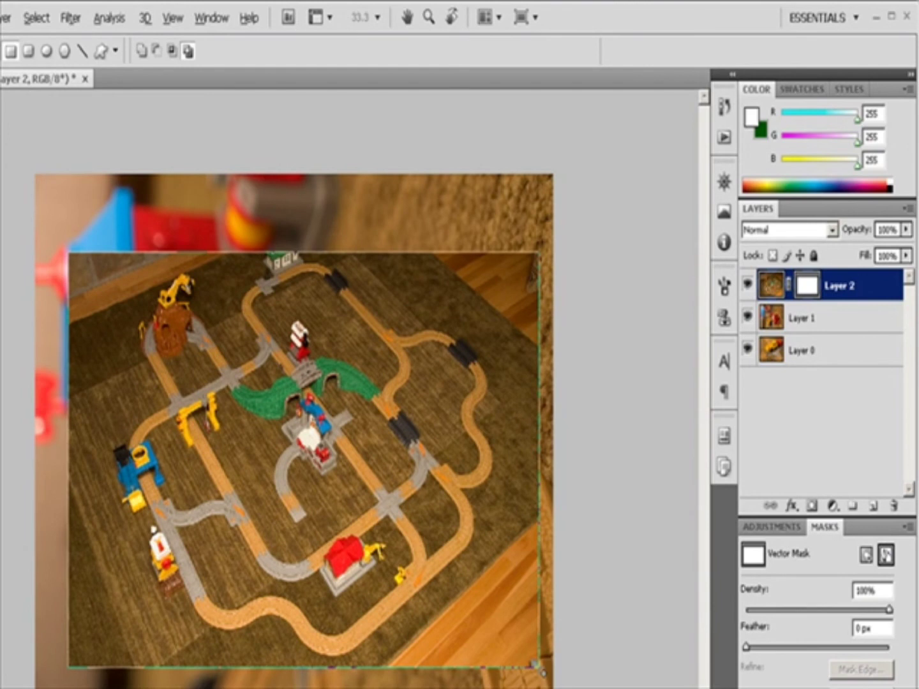
left_click(886, 555)
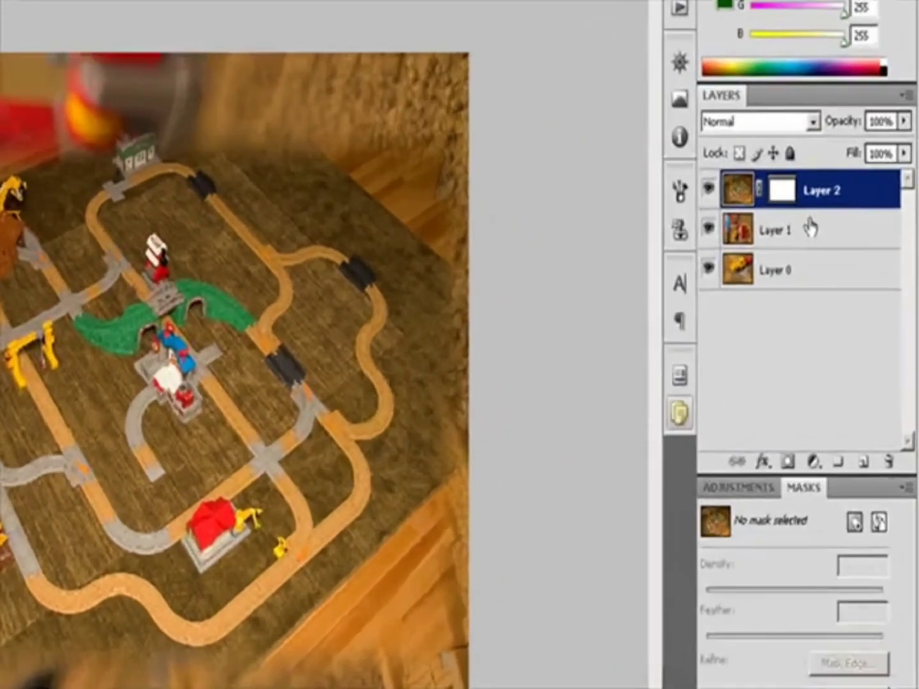
Select Layer 2's vector mask and set its feather to 10 px.
left_click(833, 277)
left_click(789, 162)
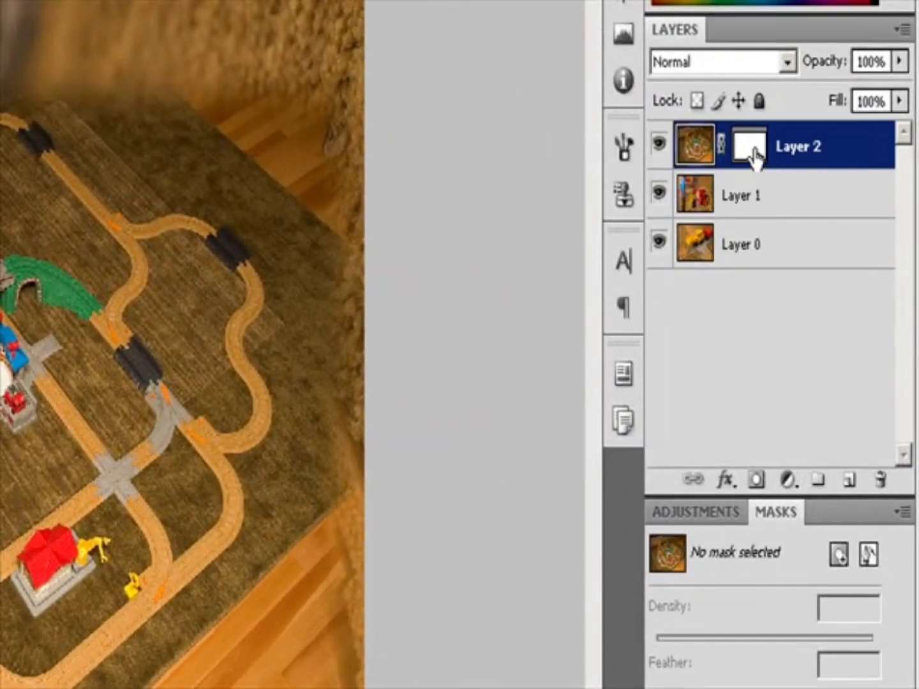
left_click(748, 148)
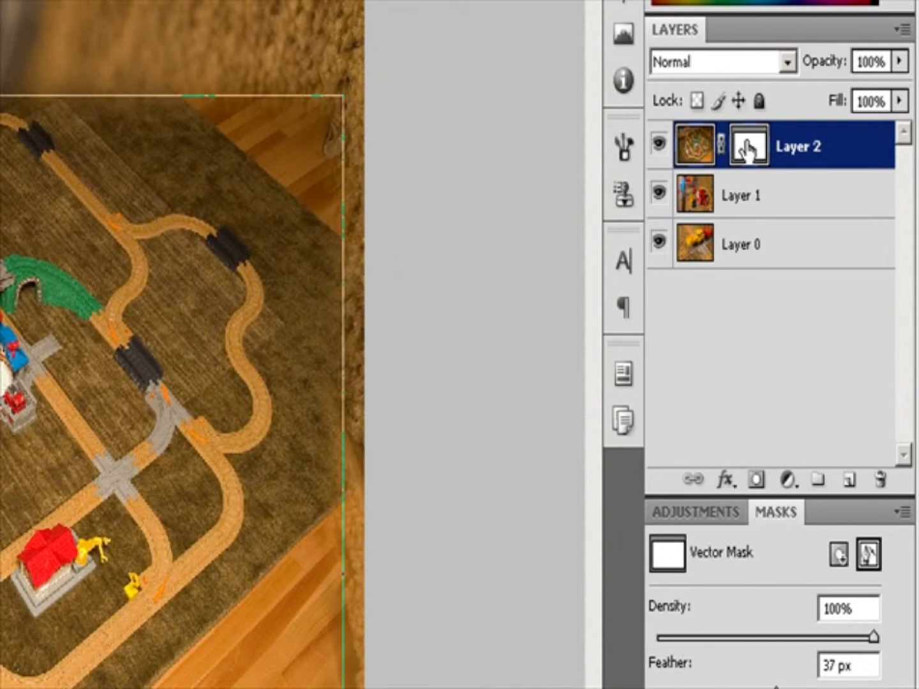
left_click(870, 554)
left_click(869, 554)
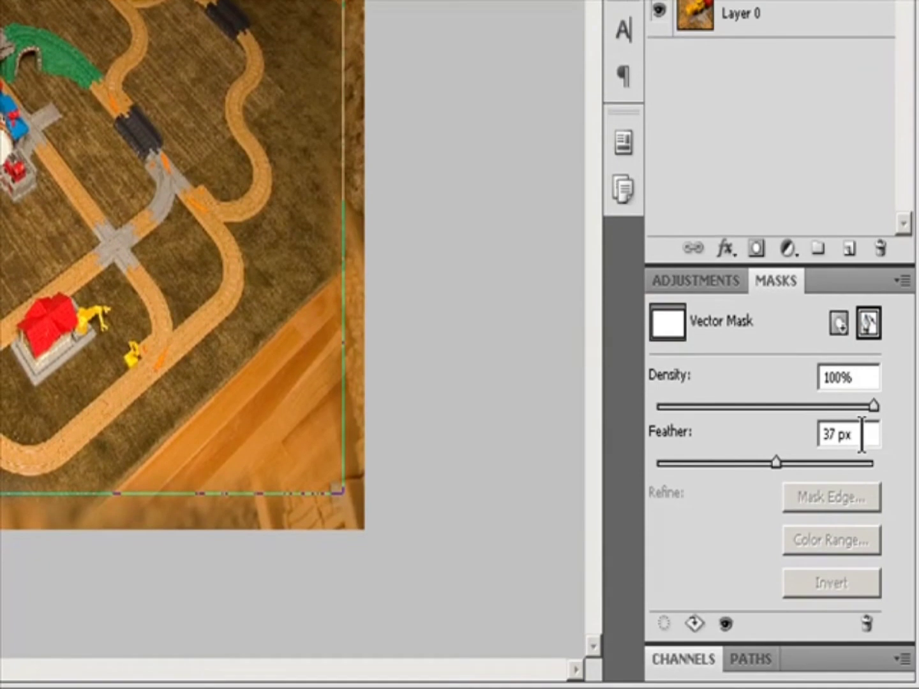
left_click_drag(776, 462, 688, 464)
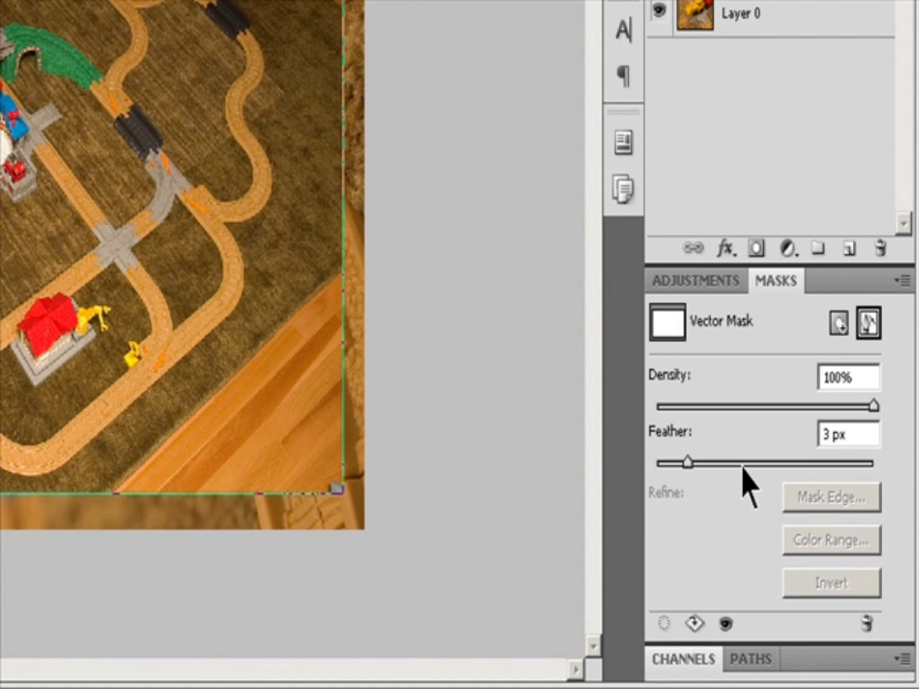
left_click(851, 435)
type("10")
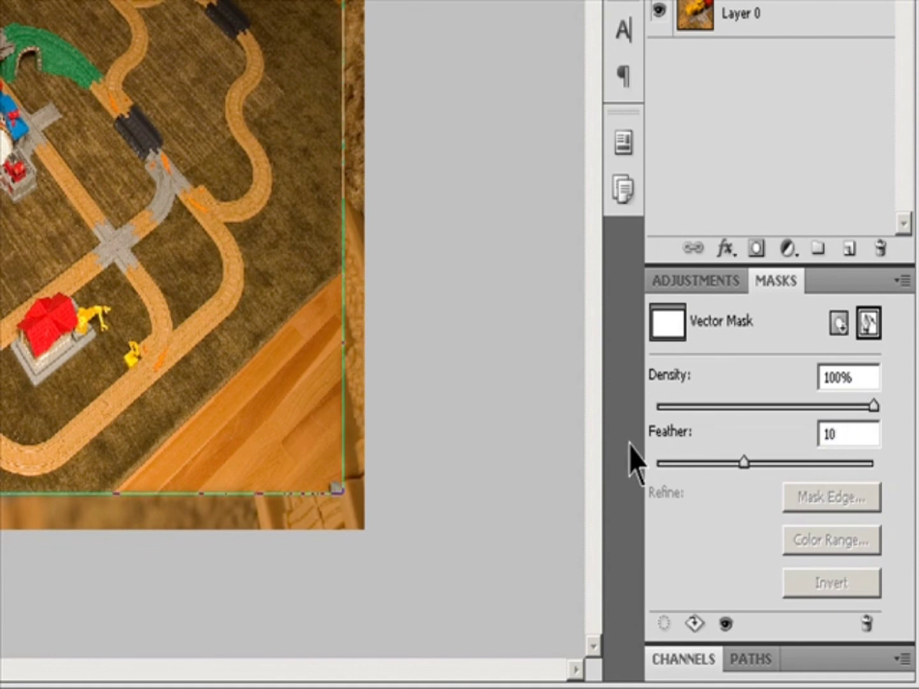
Lower the vector mask's density to 76%.
left_click_drag(873, 405, 785, 405)
left_click_drag(874, 406, 822, 406)
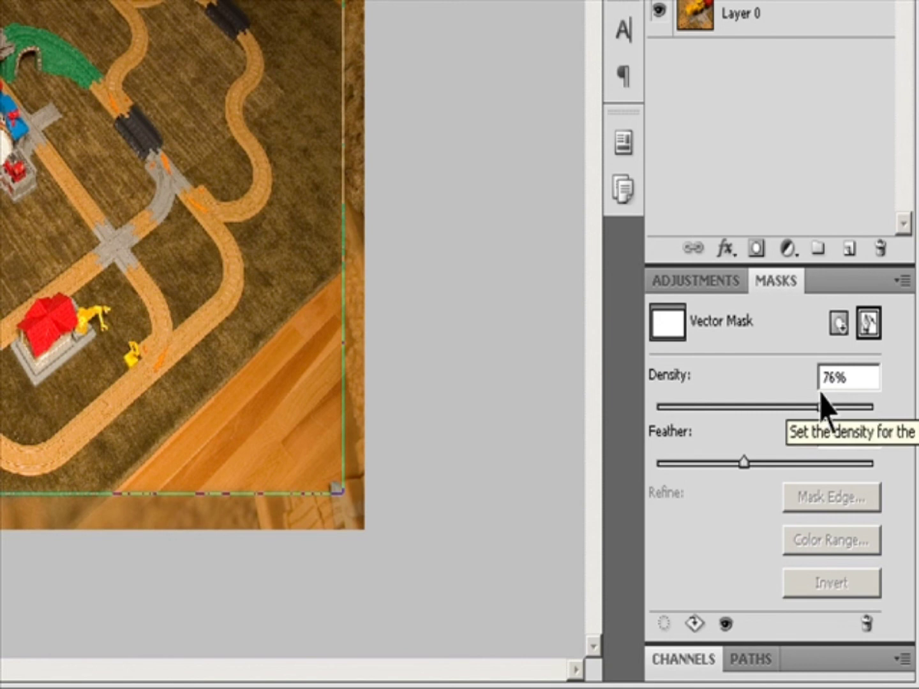
Select the Layer 2 Vector Mask path and adjust the mask to 86% density and 52 px feather.
left_click(760, 658)
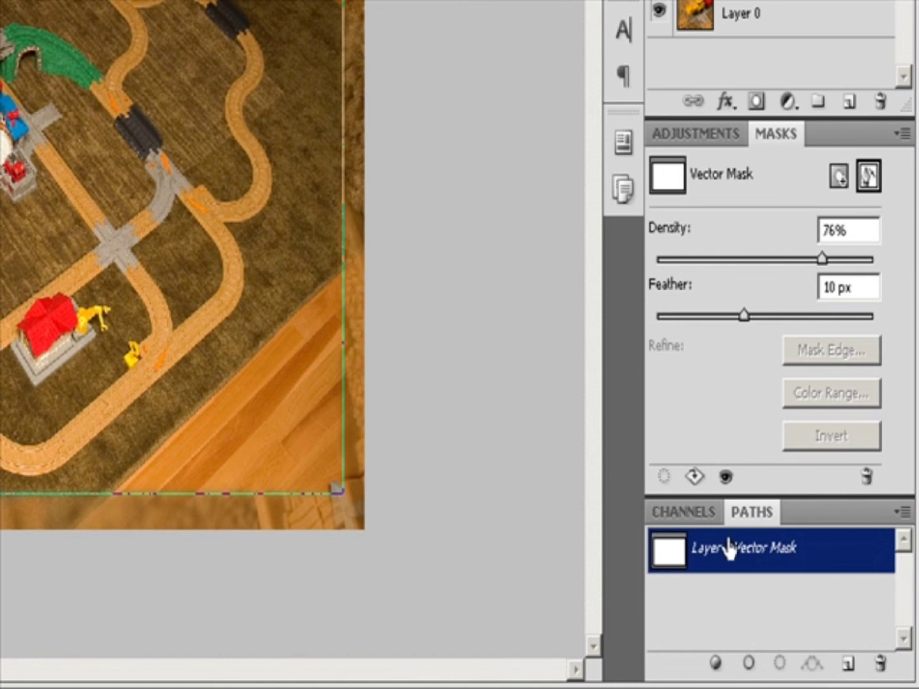
left_click(670, 549)
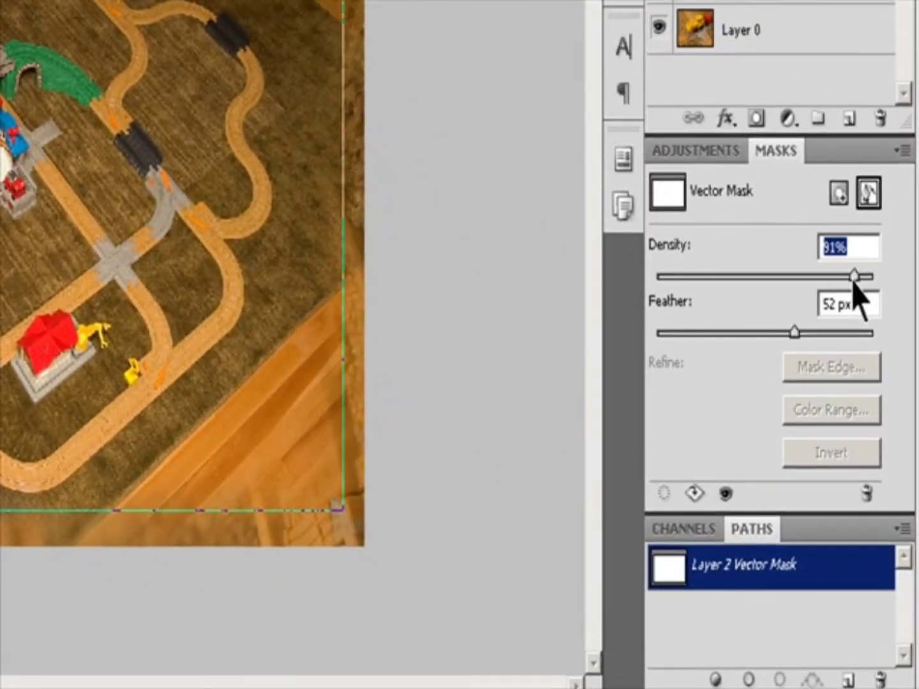
left_click_drag(853, 266, 844, 266)
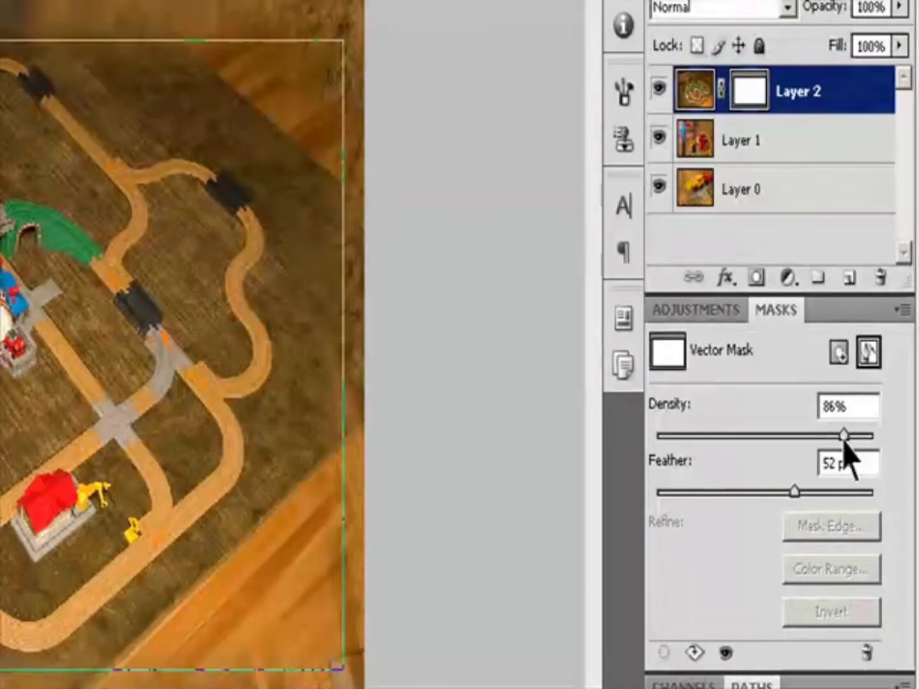
left_click(745, 139)
left_click(759, 109)
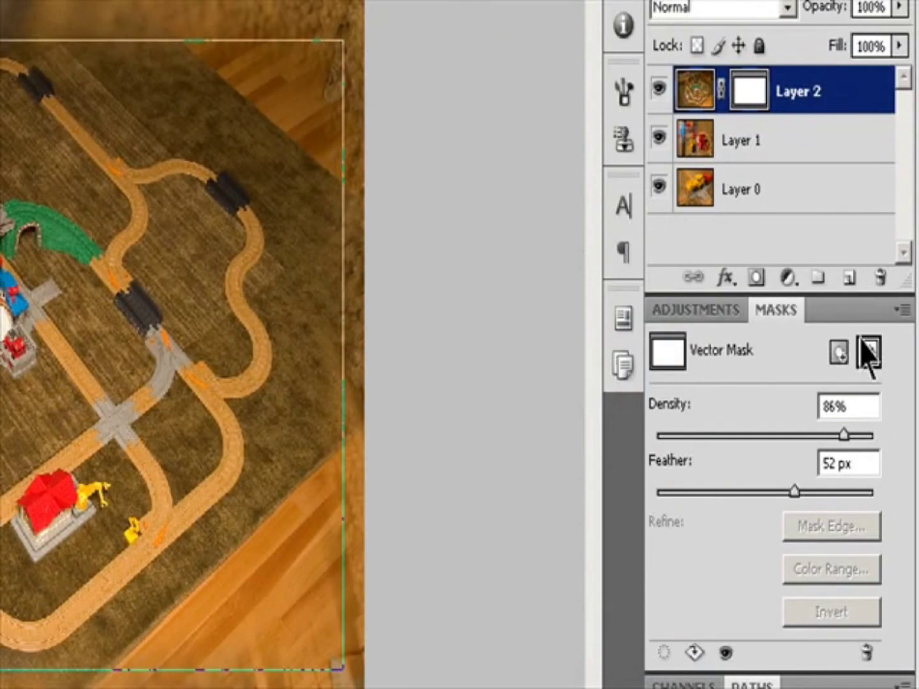
left_click(866, 347)
left_click(867, 347)
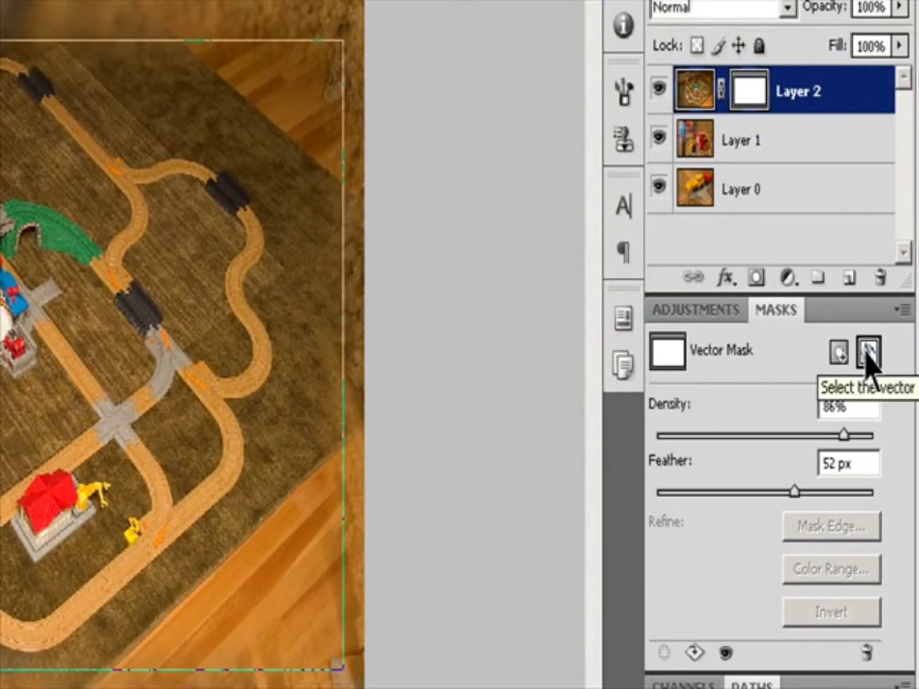
left_click(868, 651)
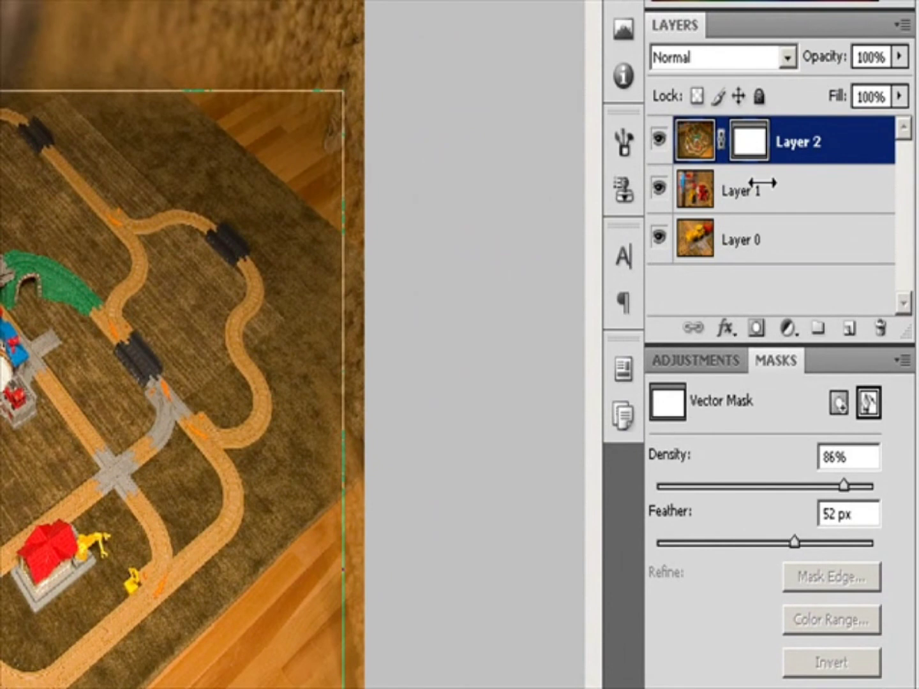
left_click(753, 188)
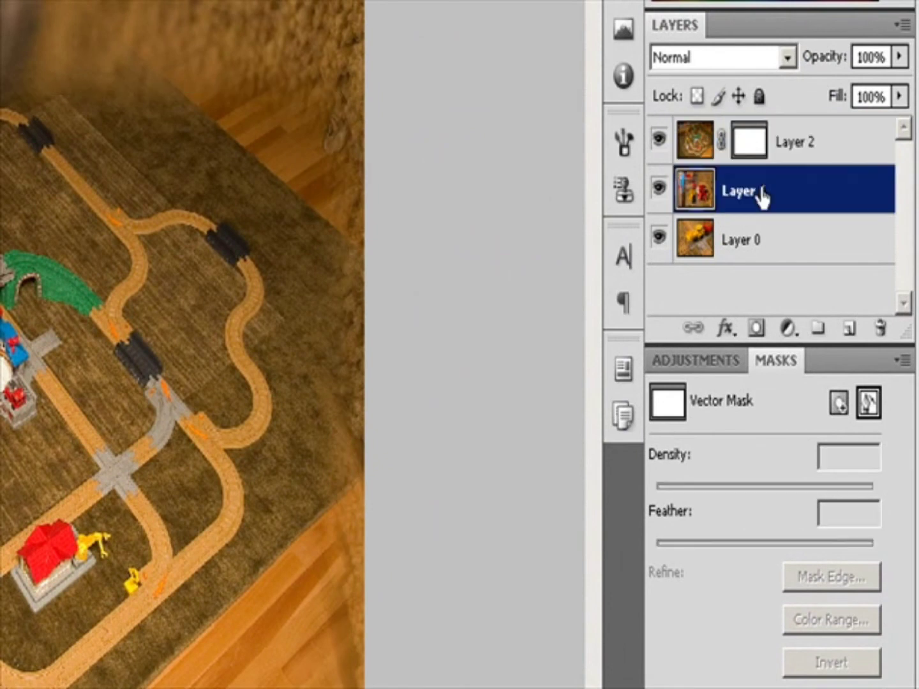
left_click(778, 161)
left_click(745, 152)
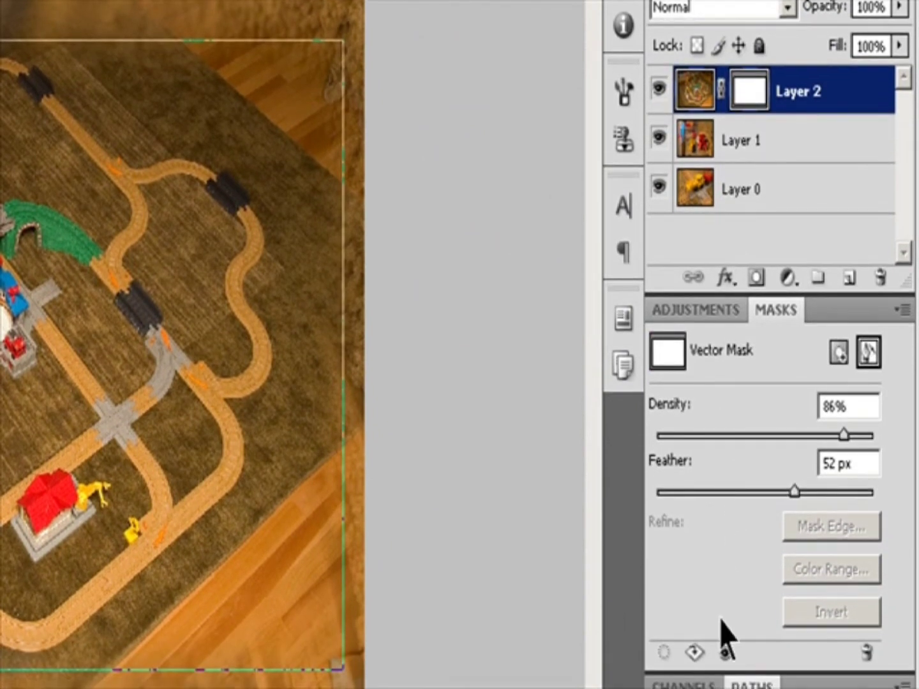
Disable and re-enable Layer 2's vector mask twice.
left_click(726, 654)
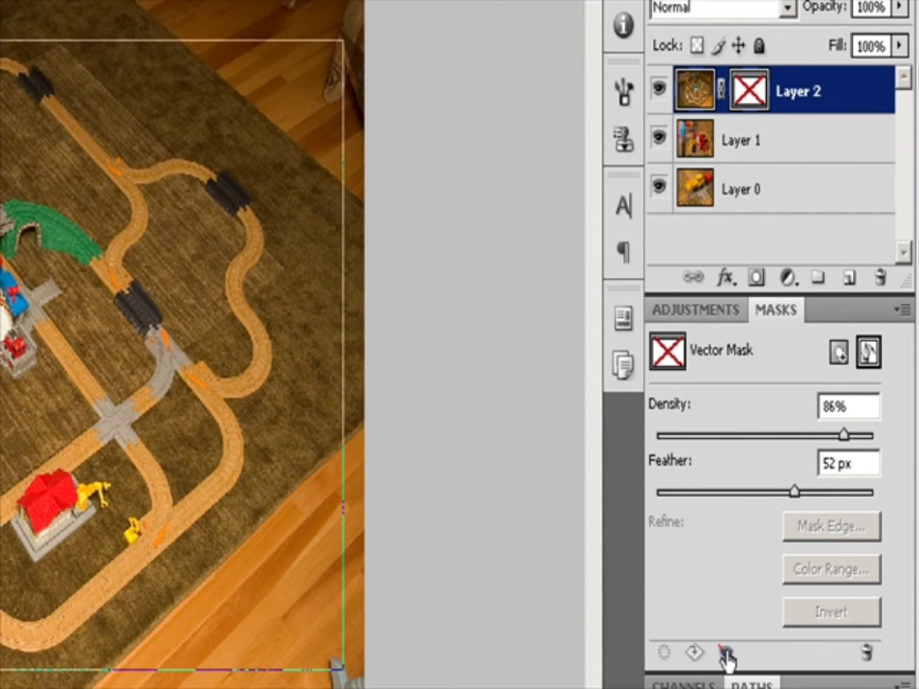
left_click(727, 653)
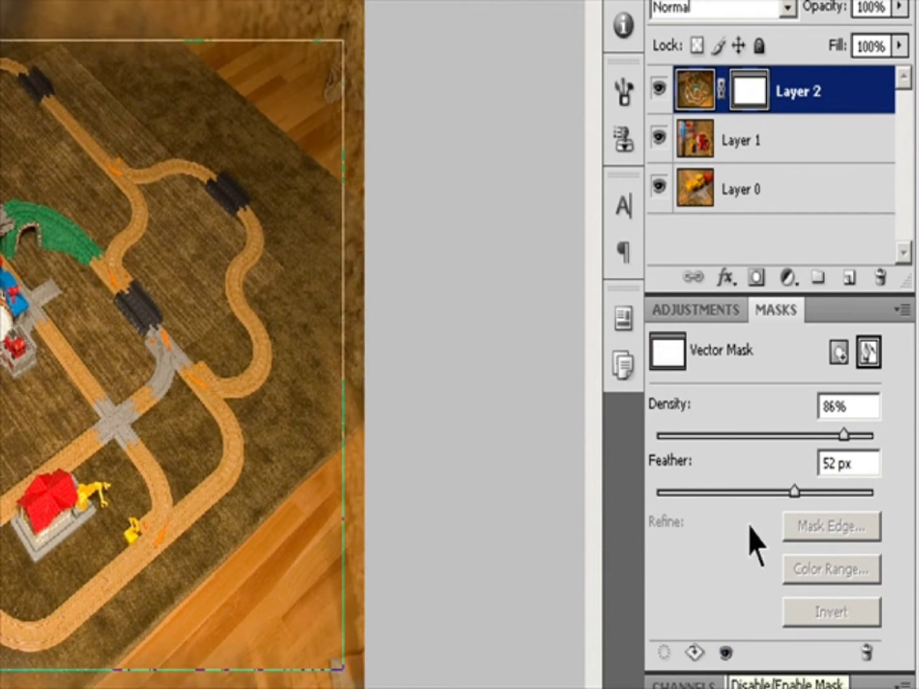
left_click(752, 99, "shift")
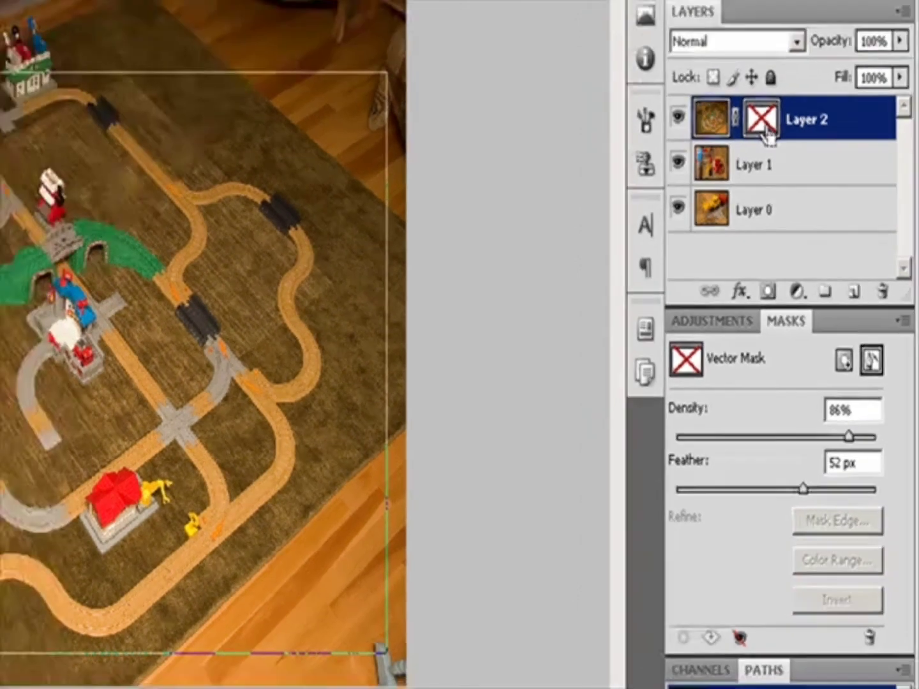
left_click(752, 99, "shift")
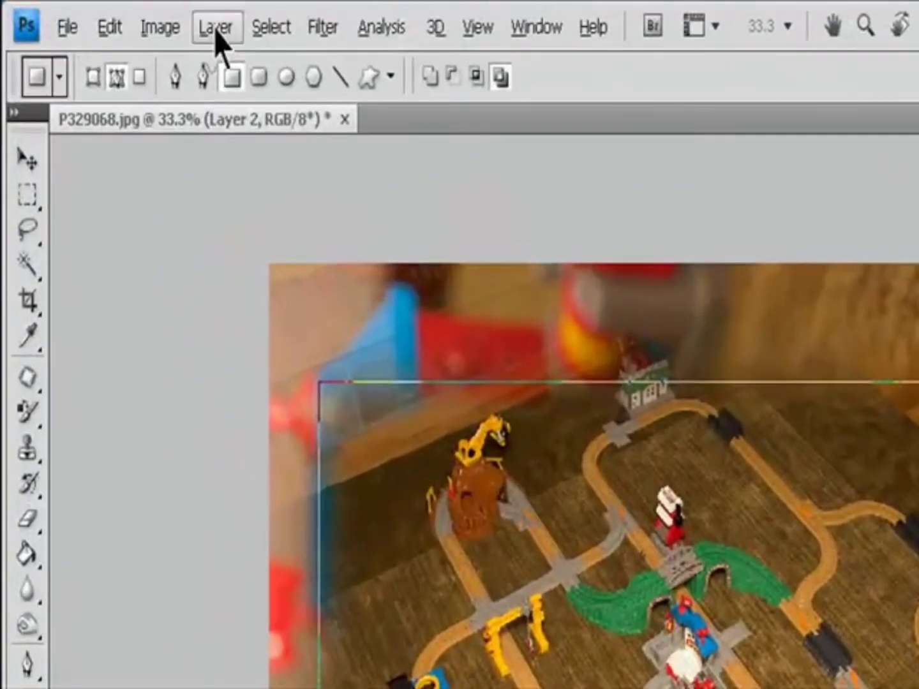
Disable the vector mask through the layer commands and undo it.
left_click(123, 14)
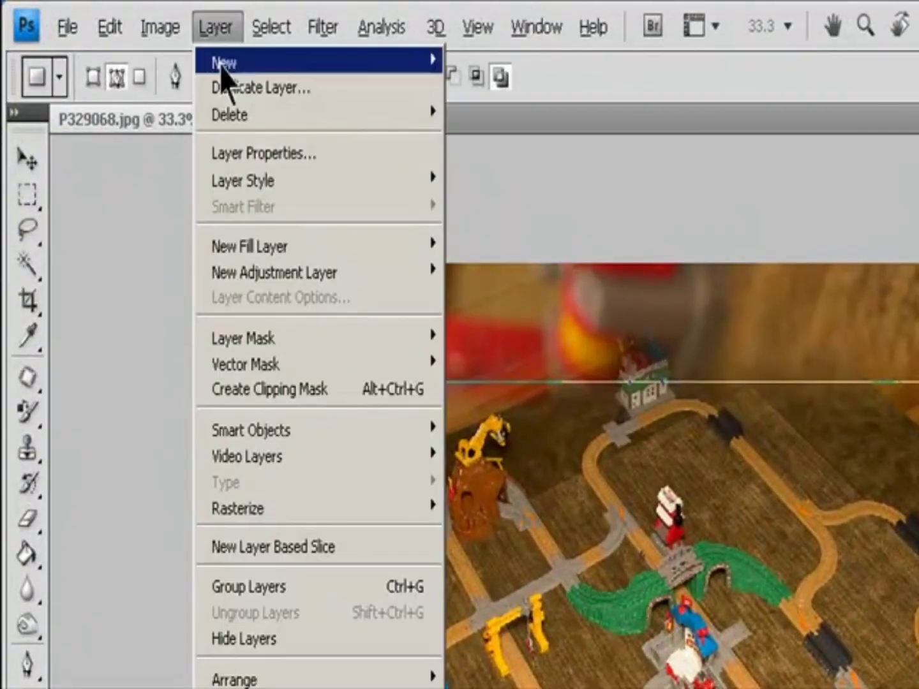
mouse_move(273, 365)
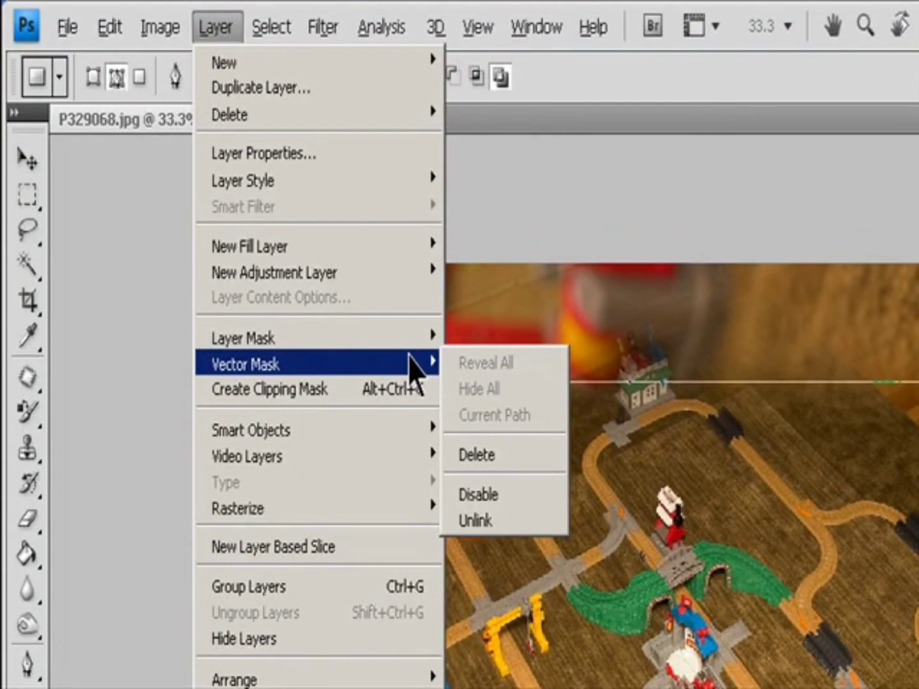
left_click(508, 497)
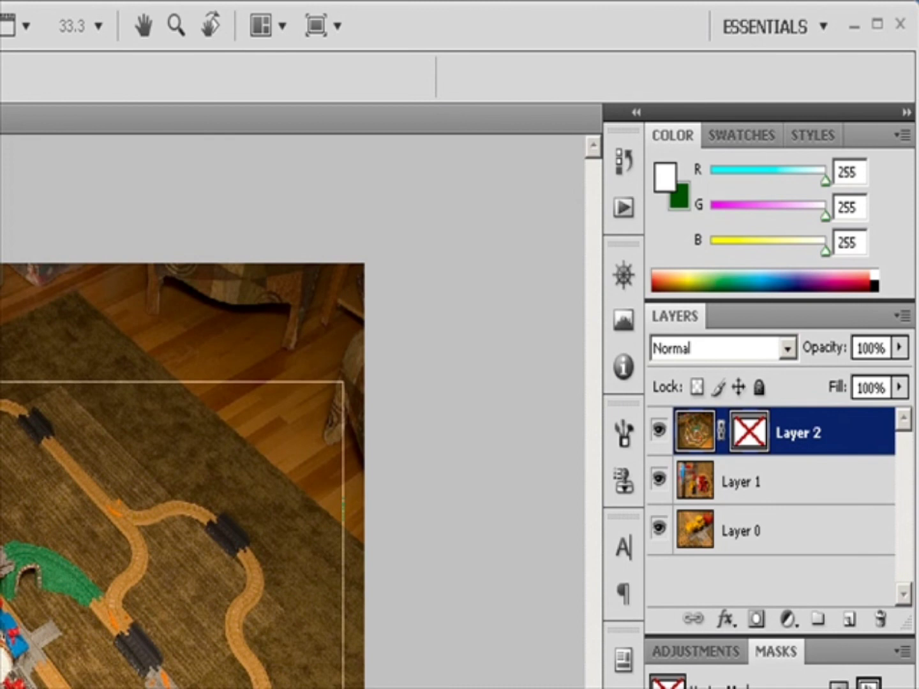
key("ctrl+z")
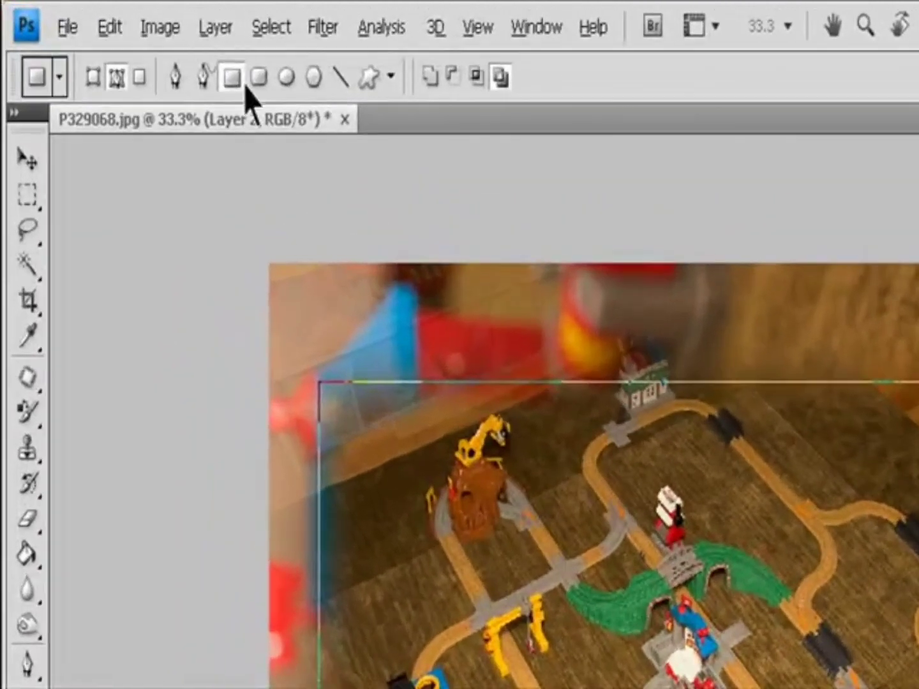
Rasterize Layer 2's vector mask and undo the rasterizing.
left_click(124, 16)
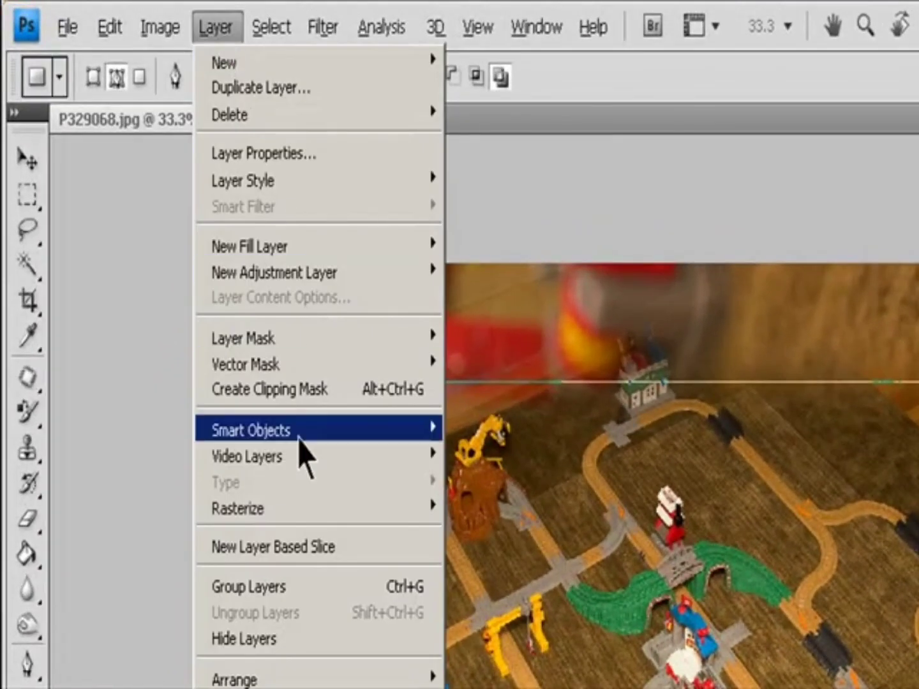
mouse_move(316, 511)
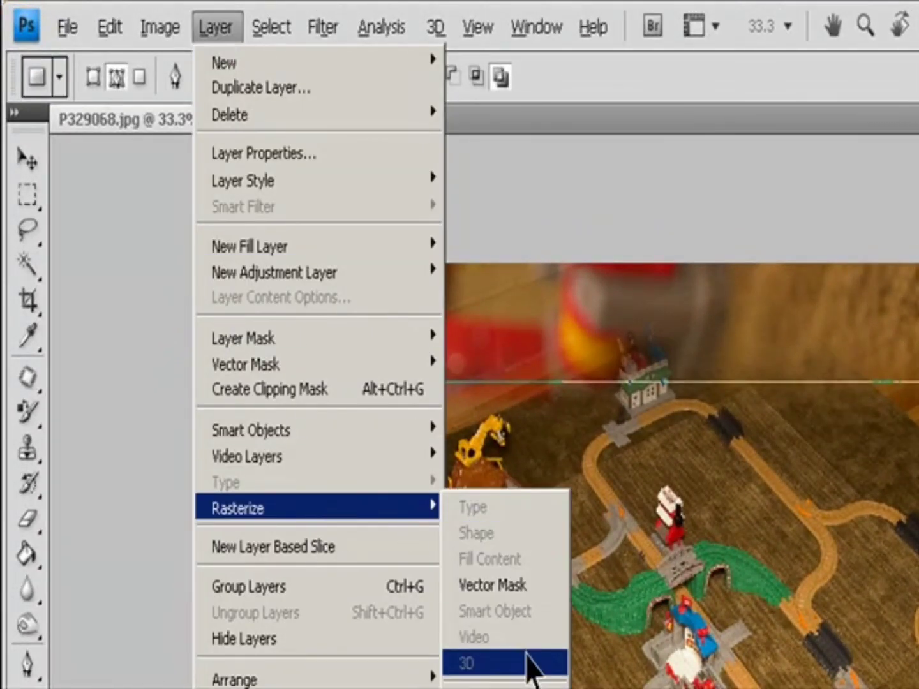
left_click(521, 585)
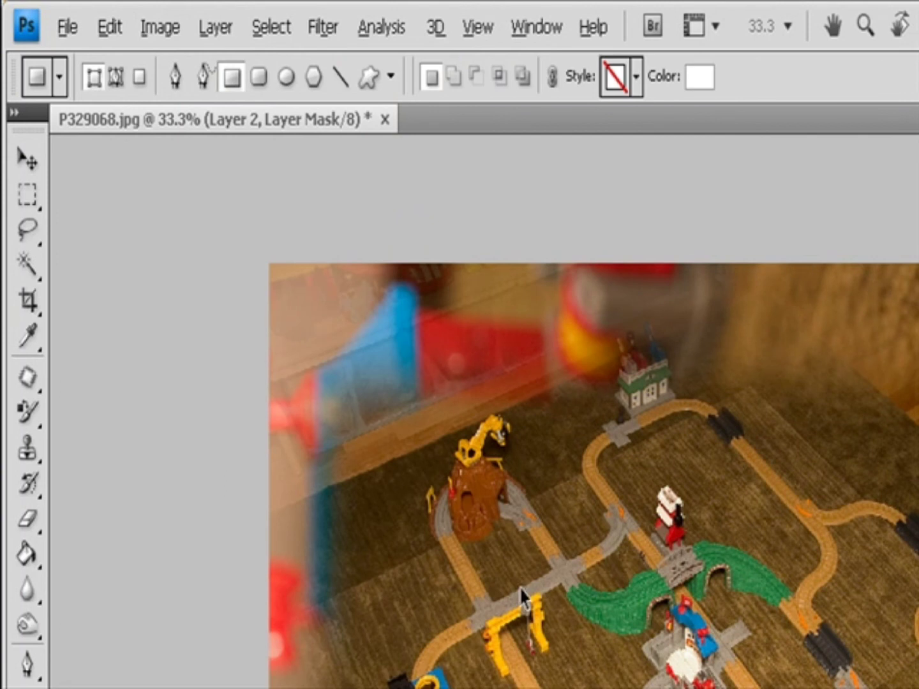
key("ctrl+z")
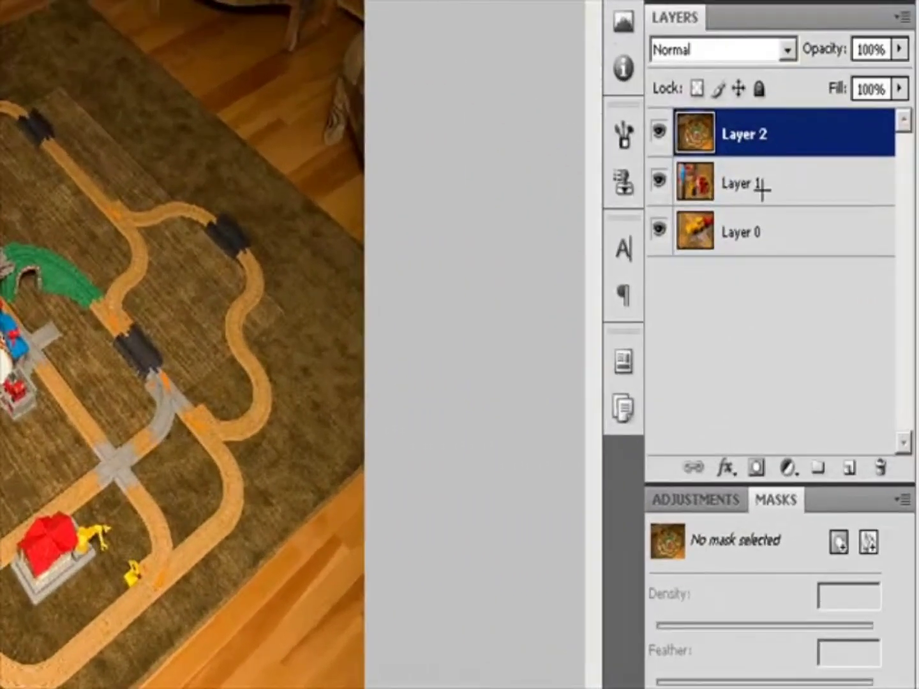
Select Layer 2 and add a pixel mask to it.
left_click(782, 219)
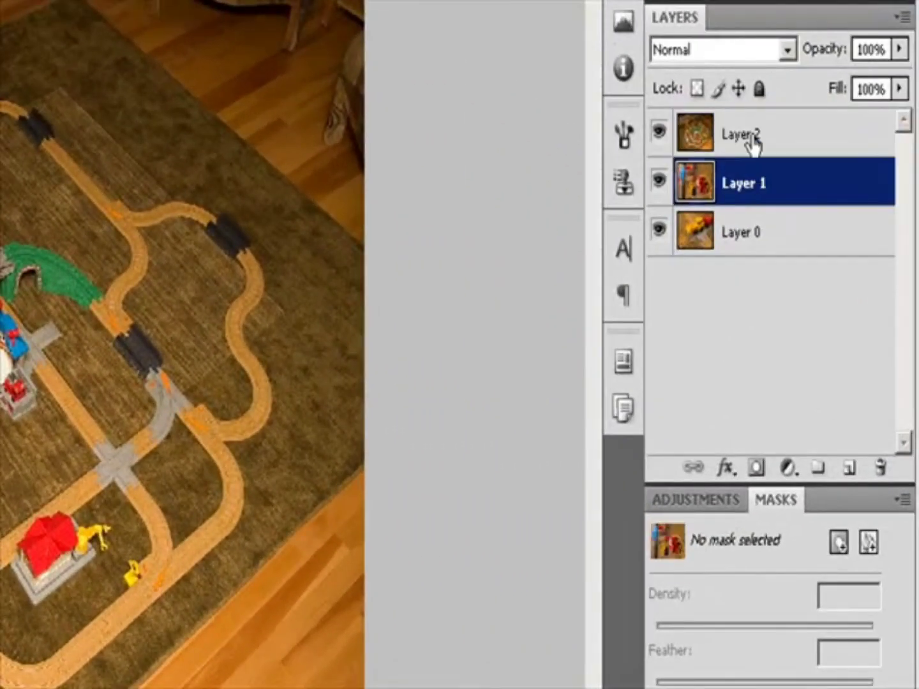
left_click(780, 179)
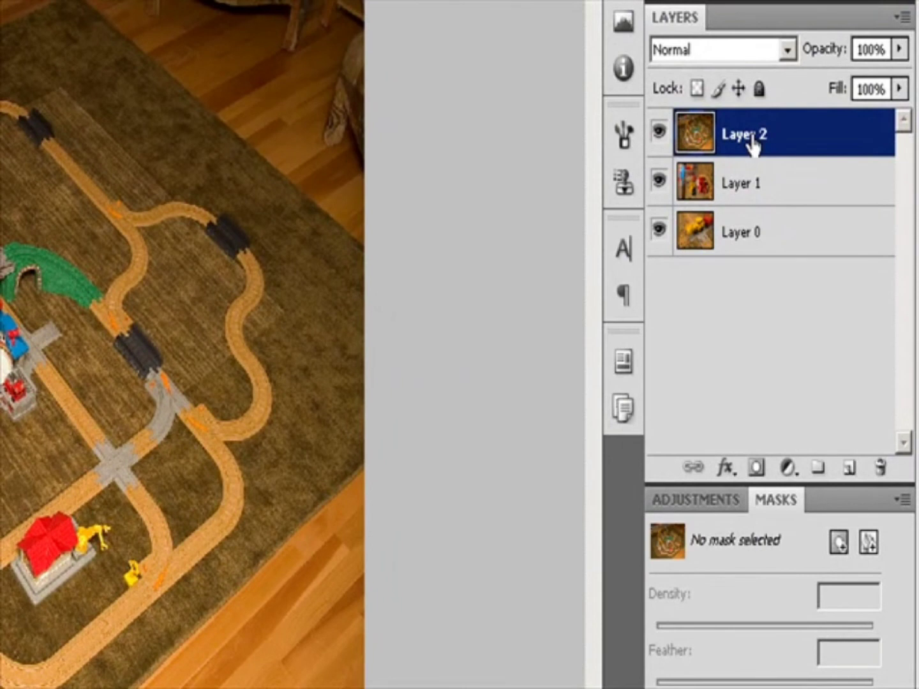
left_click(839, 544)
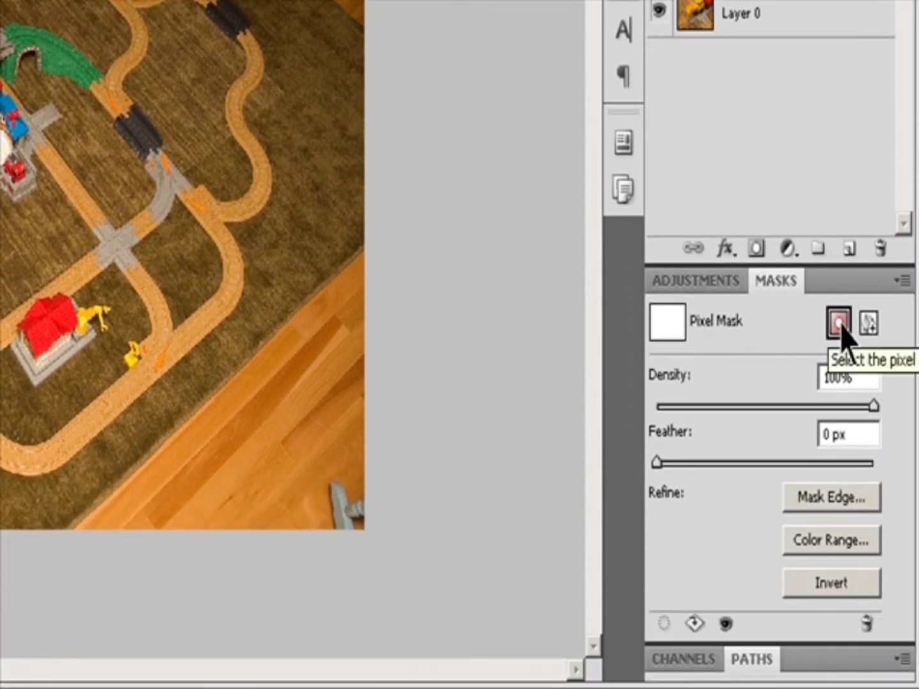
left_click(839, 543)
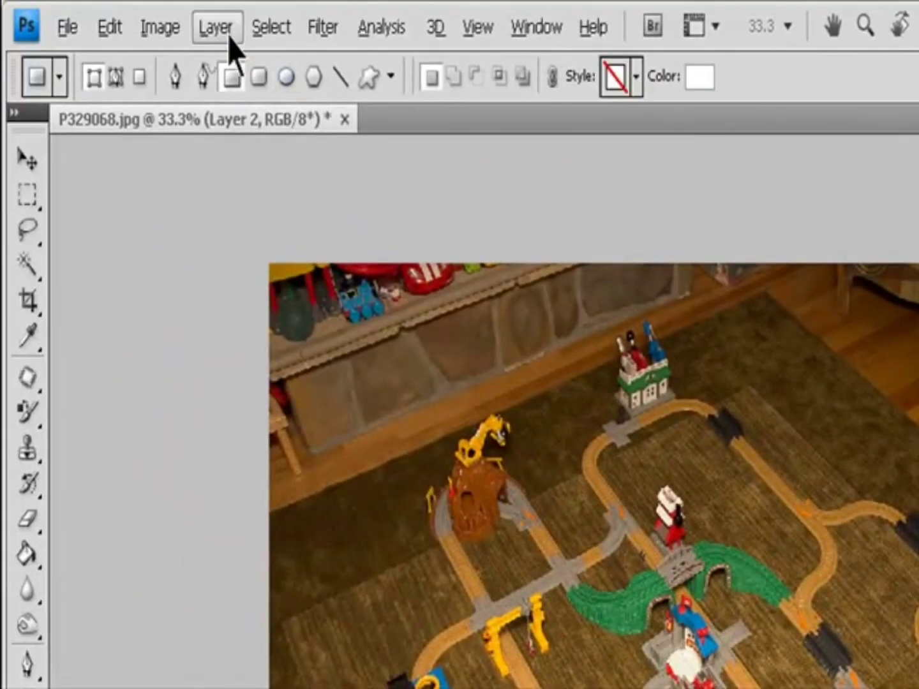
Add a Reveal All layer mask to Layer 2 and undo it.
left_click(230, 35)
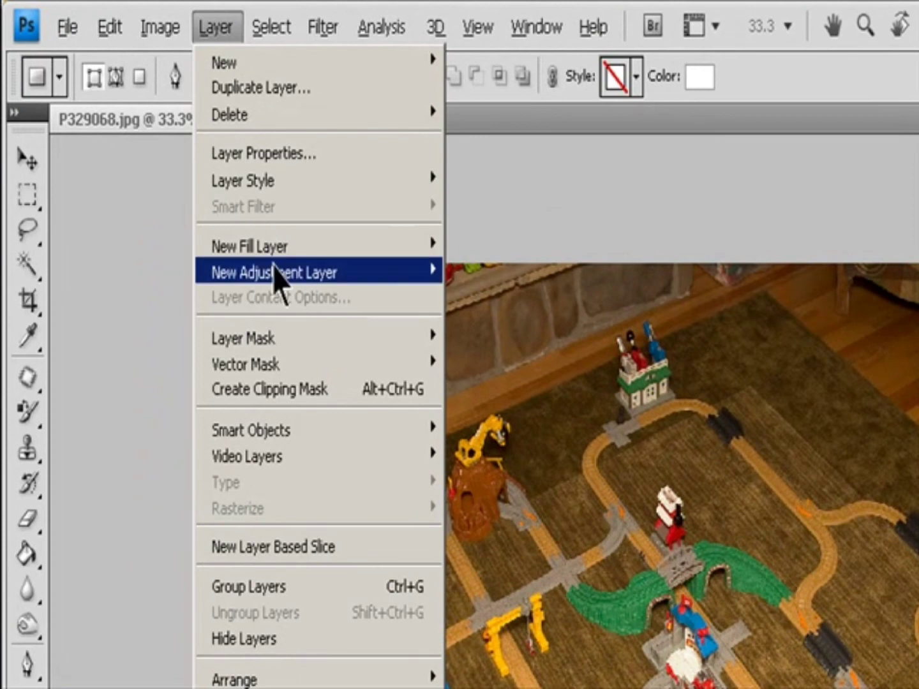
mouse_move(395, 336)
left_click(495, 338)
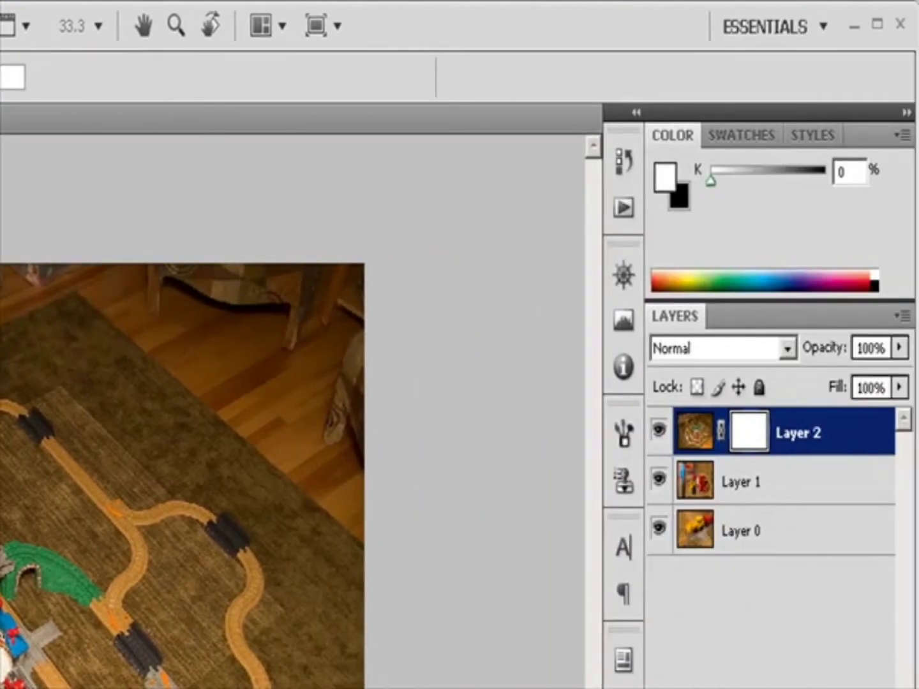
key("ctrl+z")
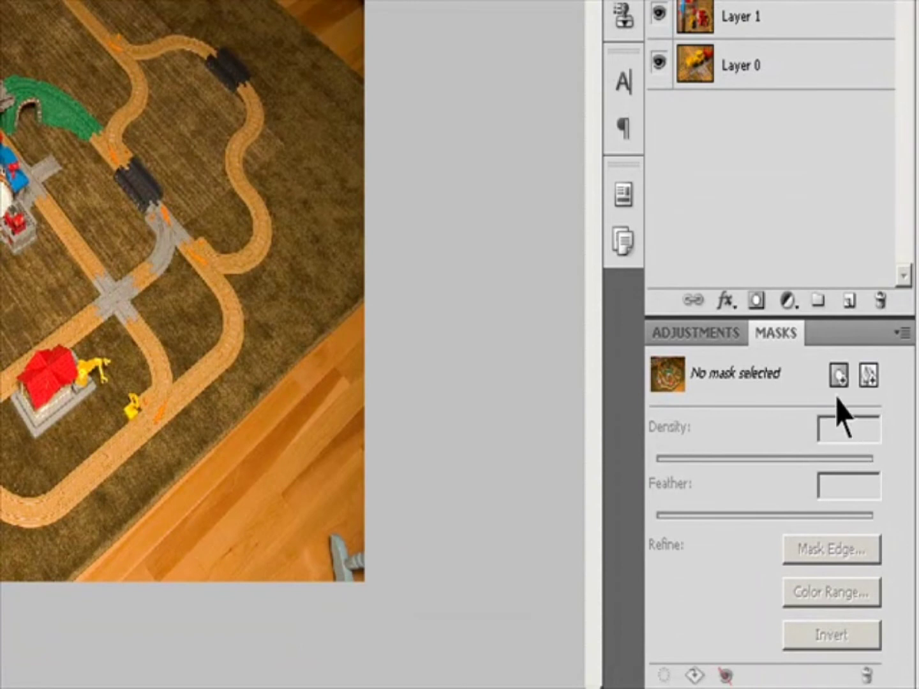
Add a Hide All layer mask to Layer 2 and undo it.
left_click(838, 376)
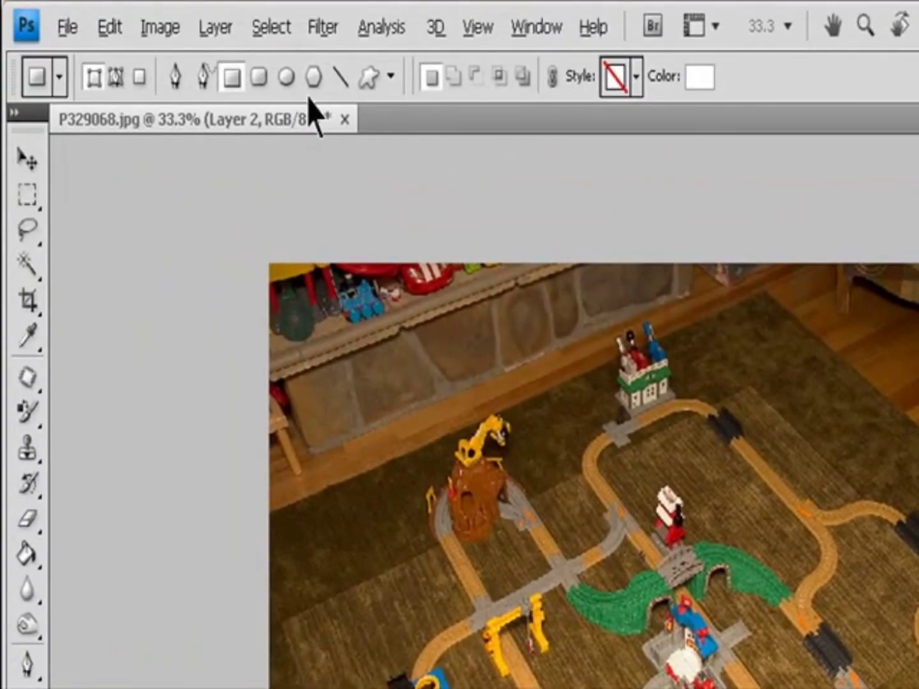
left_click(226, 29)
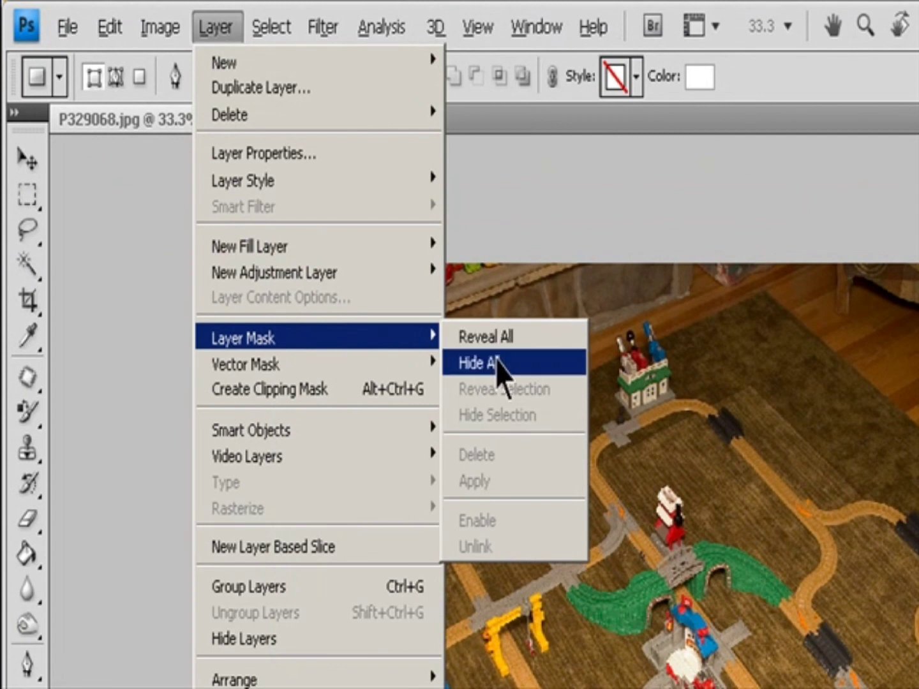
left_click(499, 364)
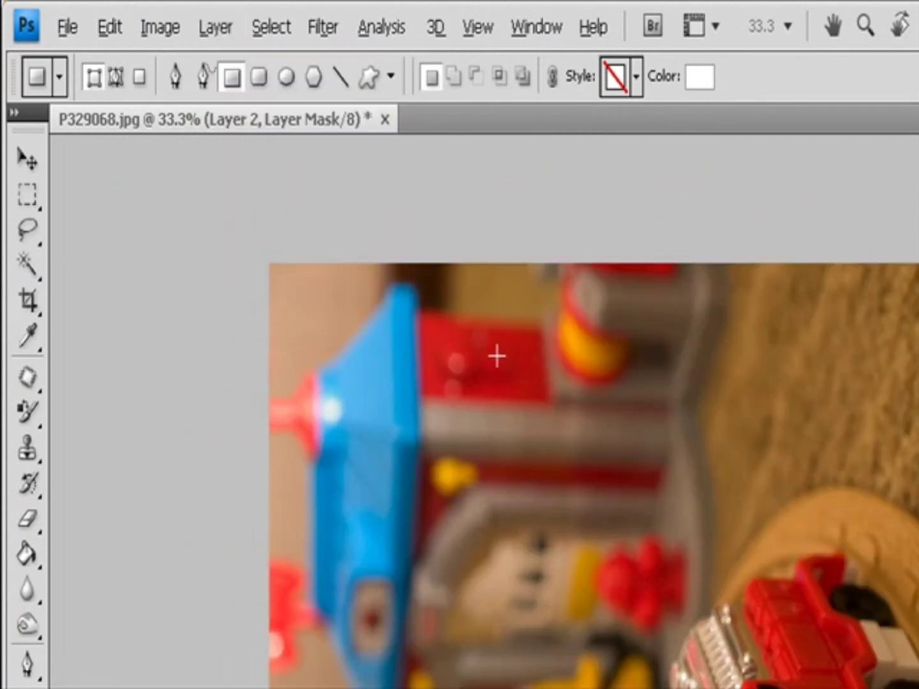
key("ctrl+z")
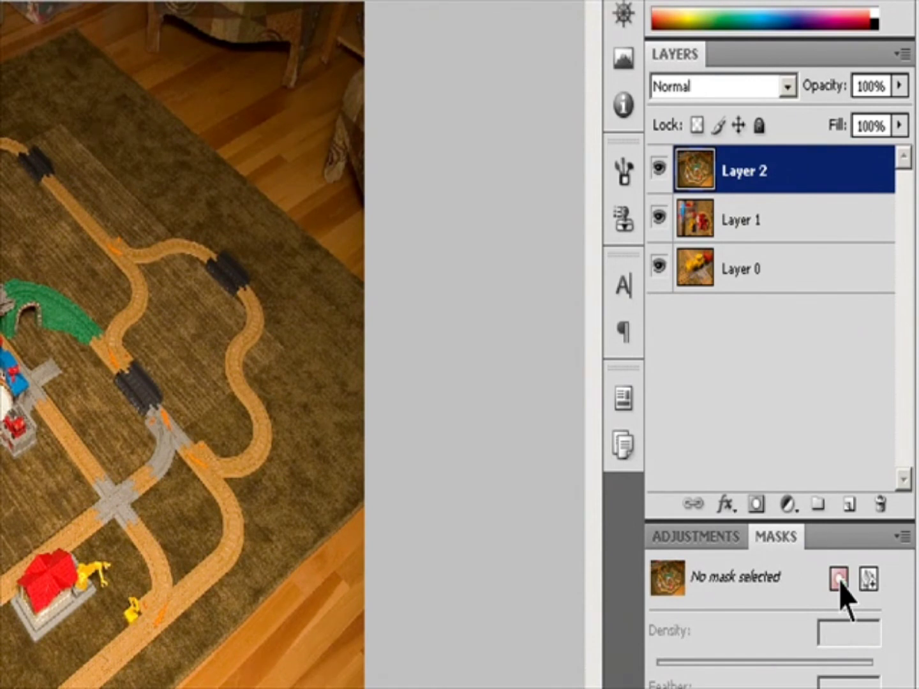
Add a pixel mask to Layer 2 from the Masks panel, undo it, and add it again.
left_click(839, 578)
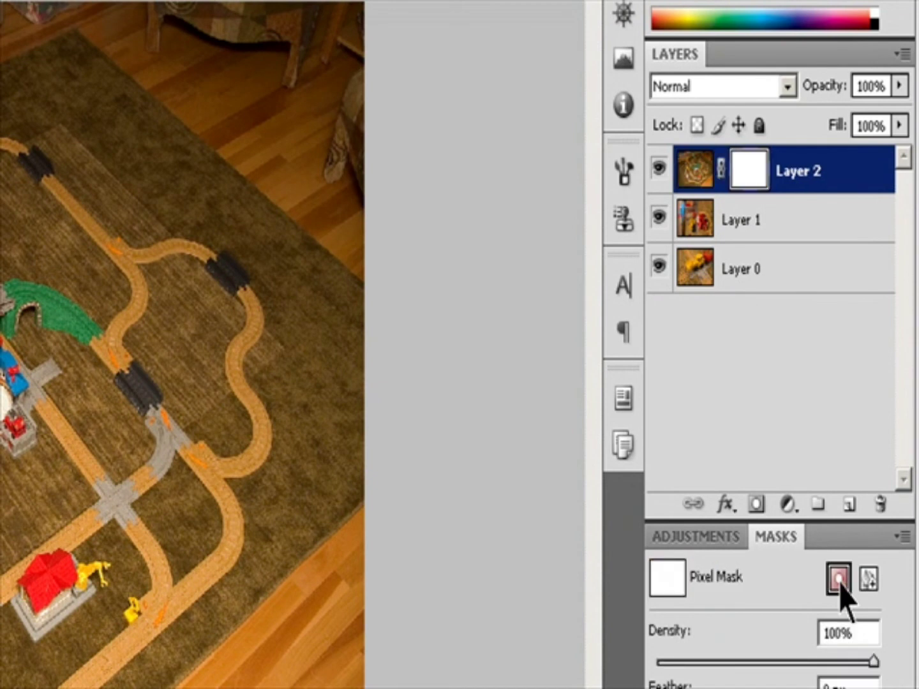
key("ctrl+z")
left_click(839, 578, "alt")
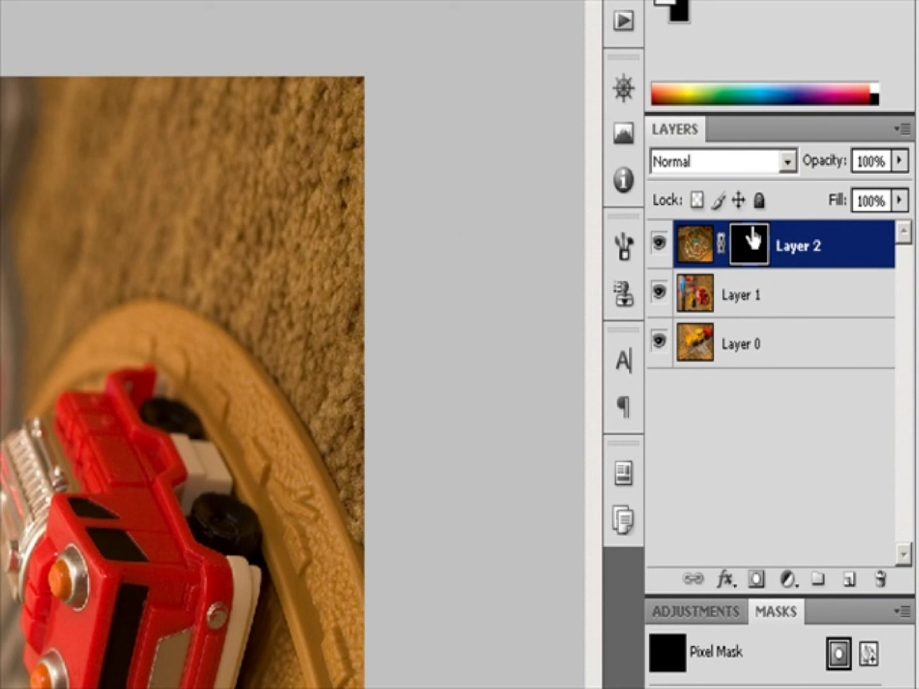
Move Layer 2's mask onto Layer 1, undo the move, and copy the mask onto Layer 1 instead.
left_click_drag(753, 234, 761, 309)
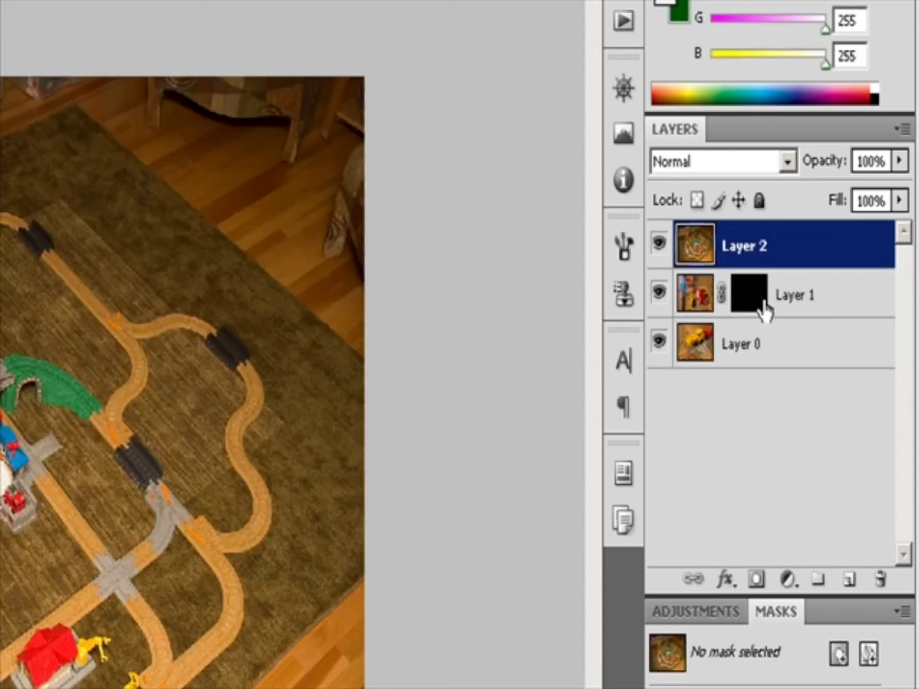
key("ctrl+z")
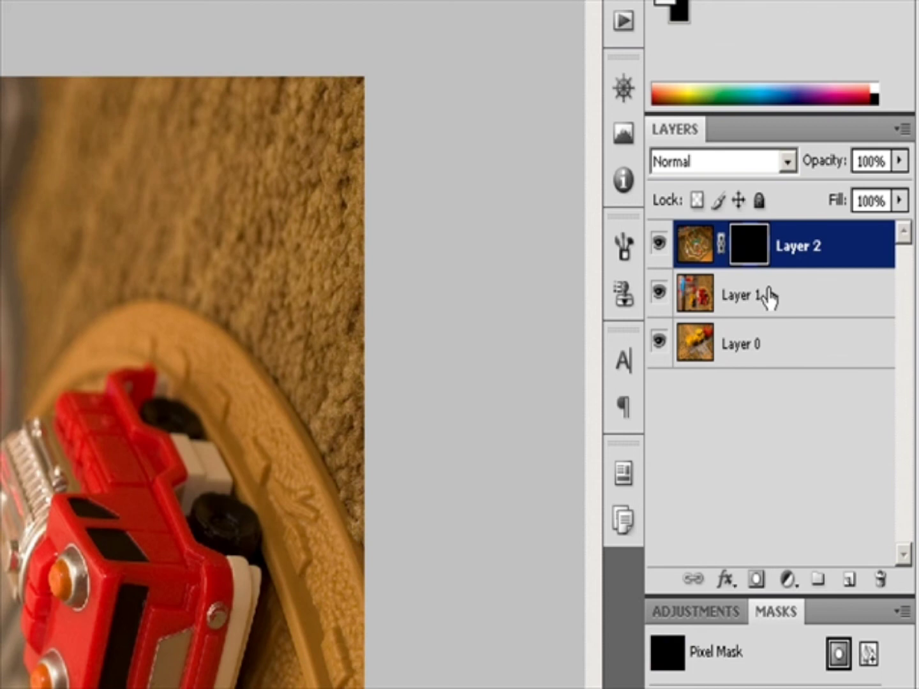
left_click_drag(749, 246, 759, 294)
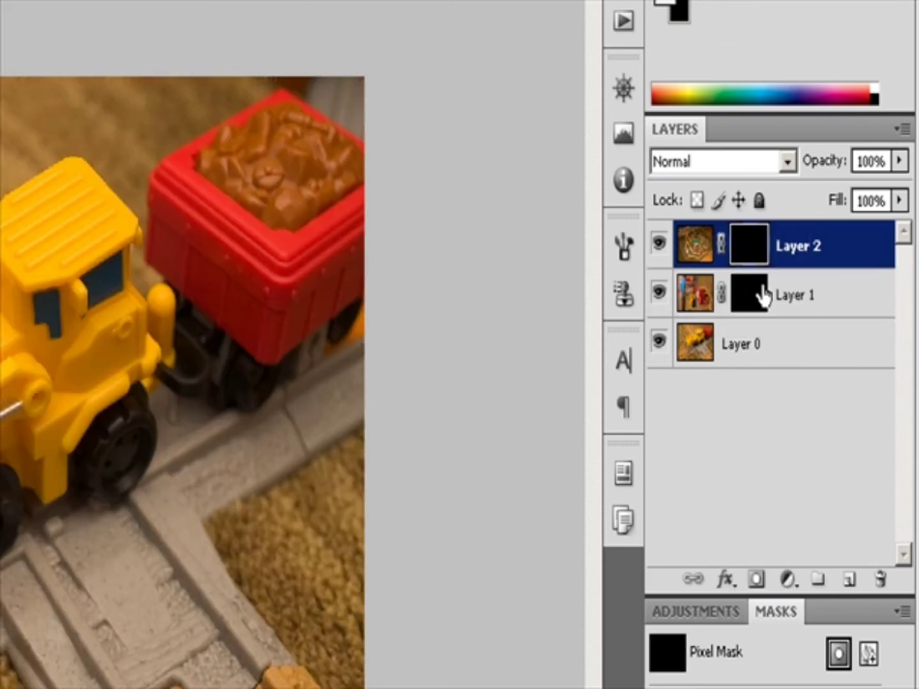